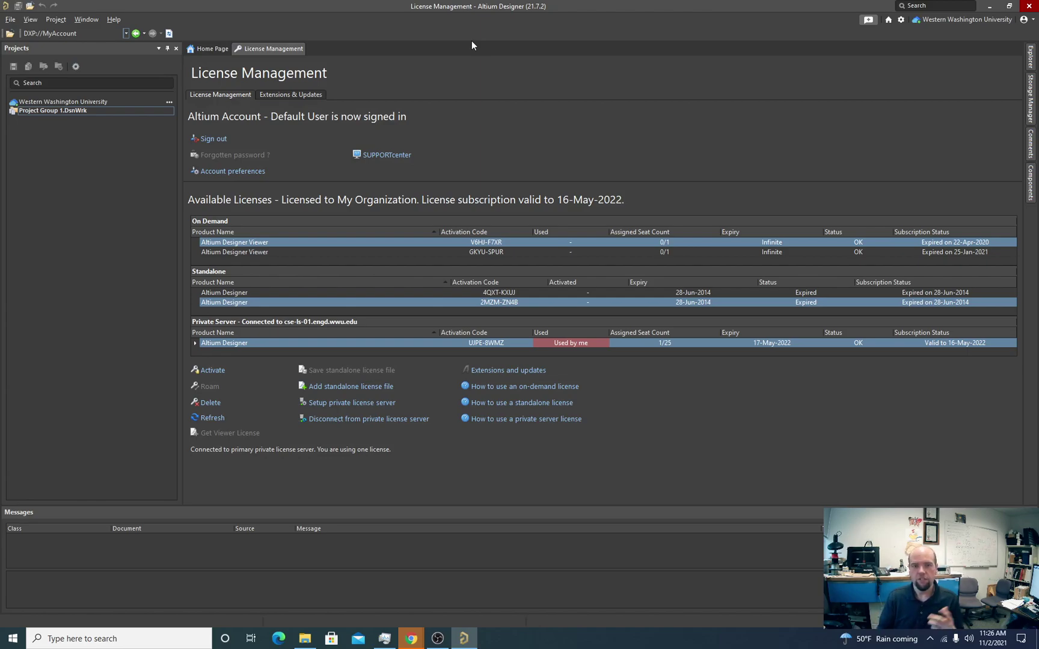
Step: Create a local PCB project from the 2LayerPCBProjecTemplateWWUEE template, named with the designer's surname followed by "_Project_320"
click(11, 20)
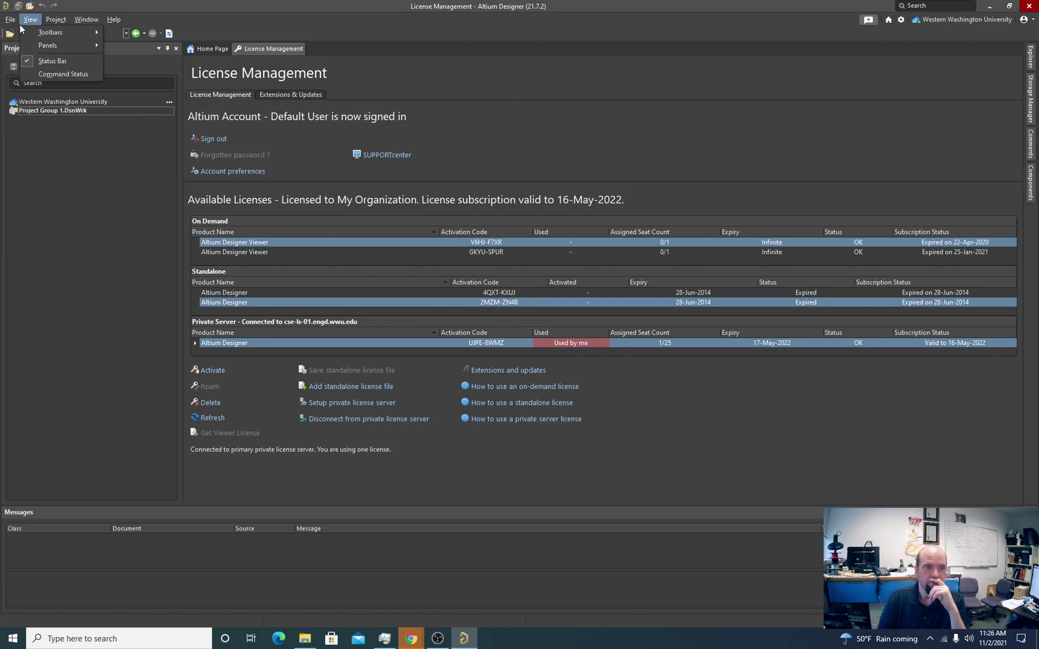
mouse_move(56, 36)
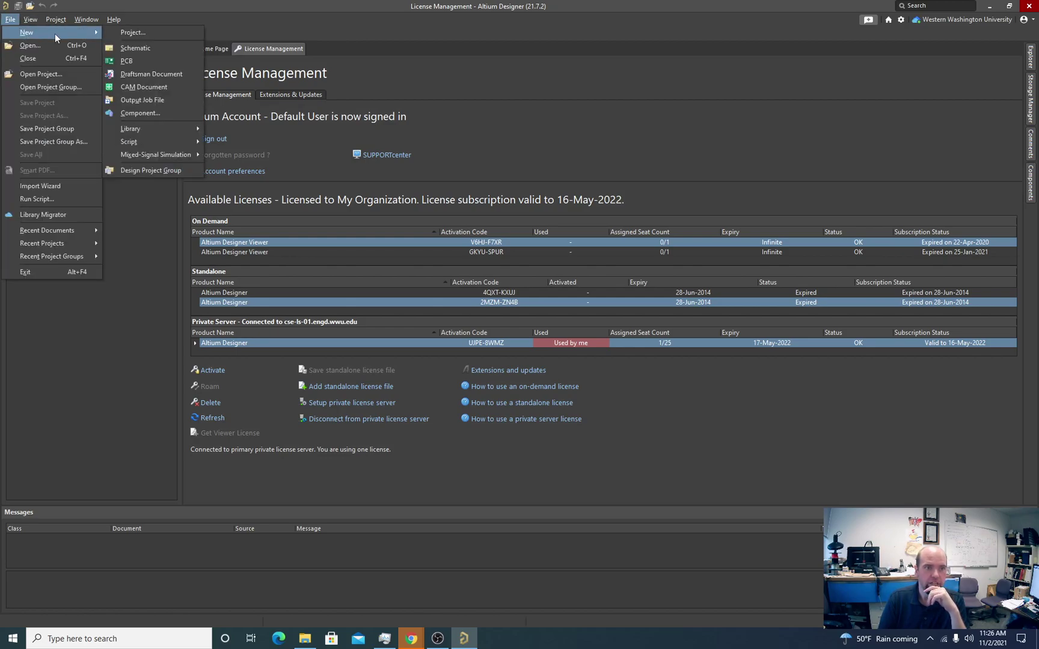
click(123, 33)
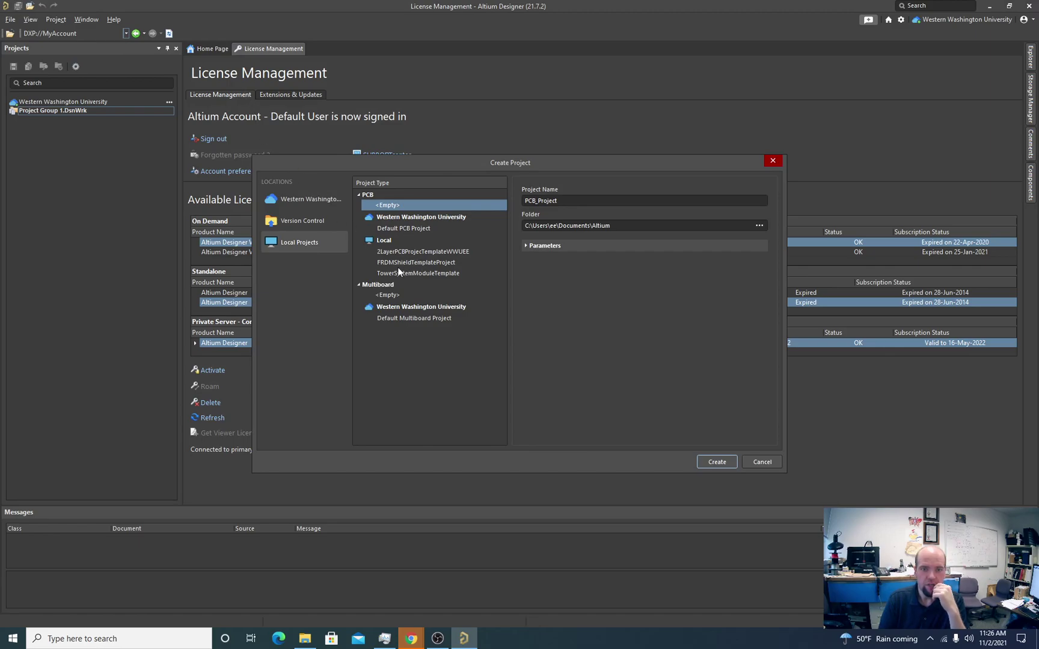
click(400, 251)
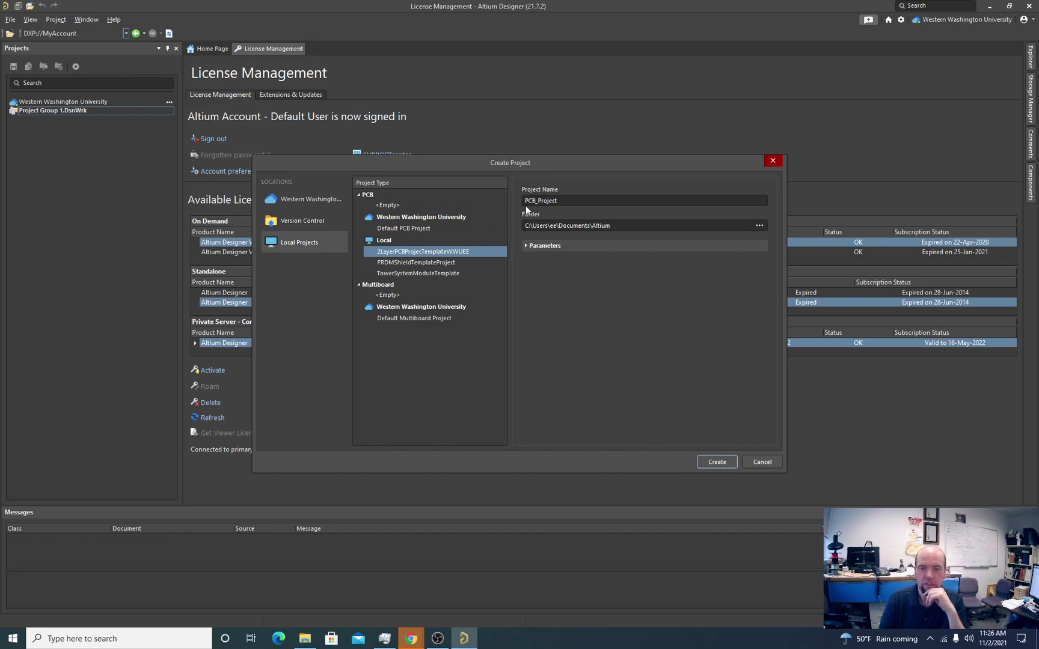
click(564, 200)
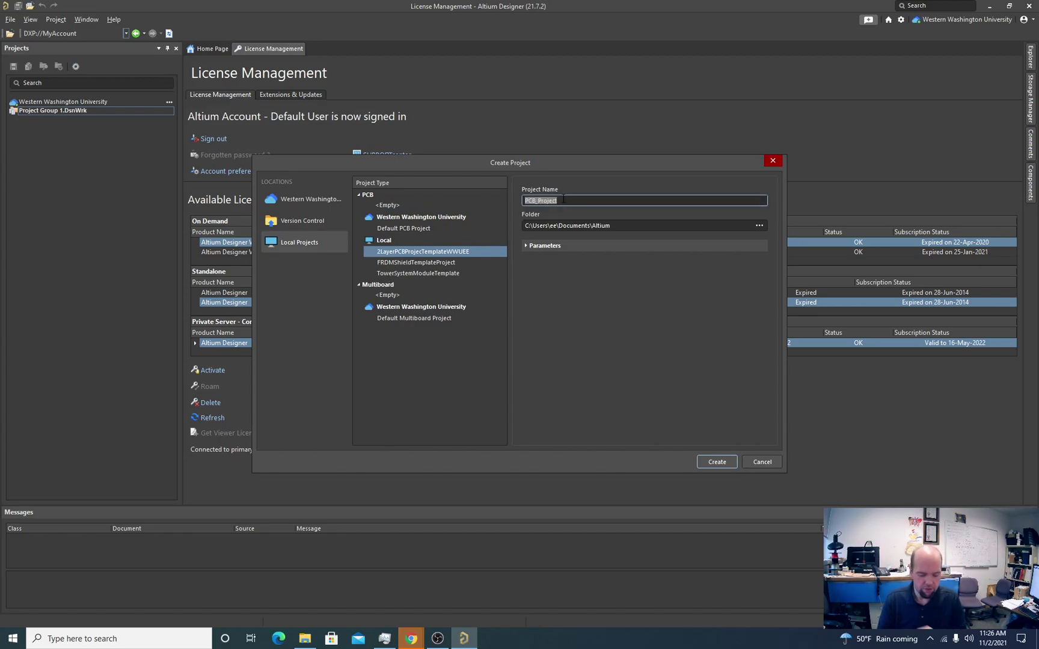
text(Lund_Project)
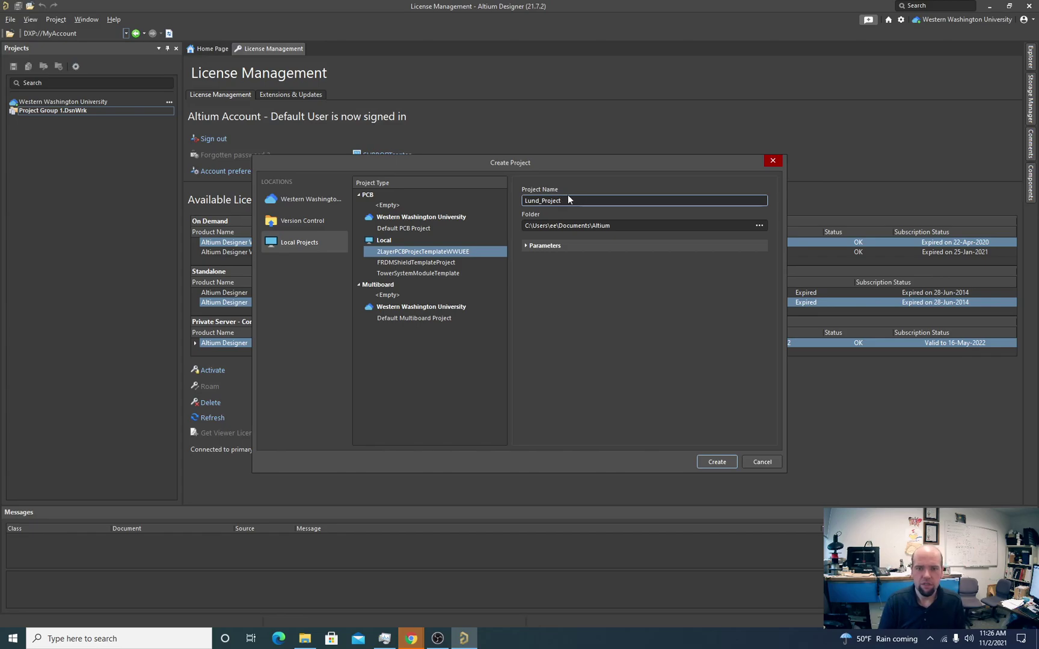
text(_320)
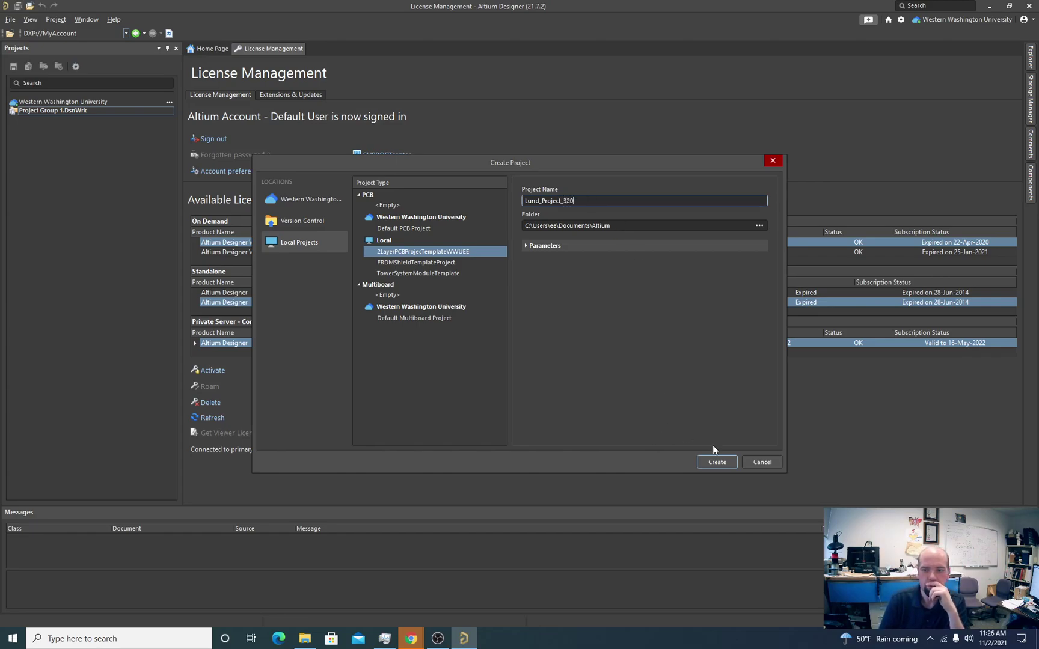
click(717, 462)
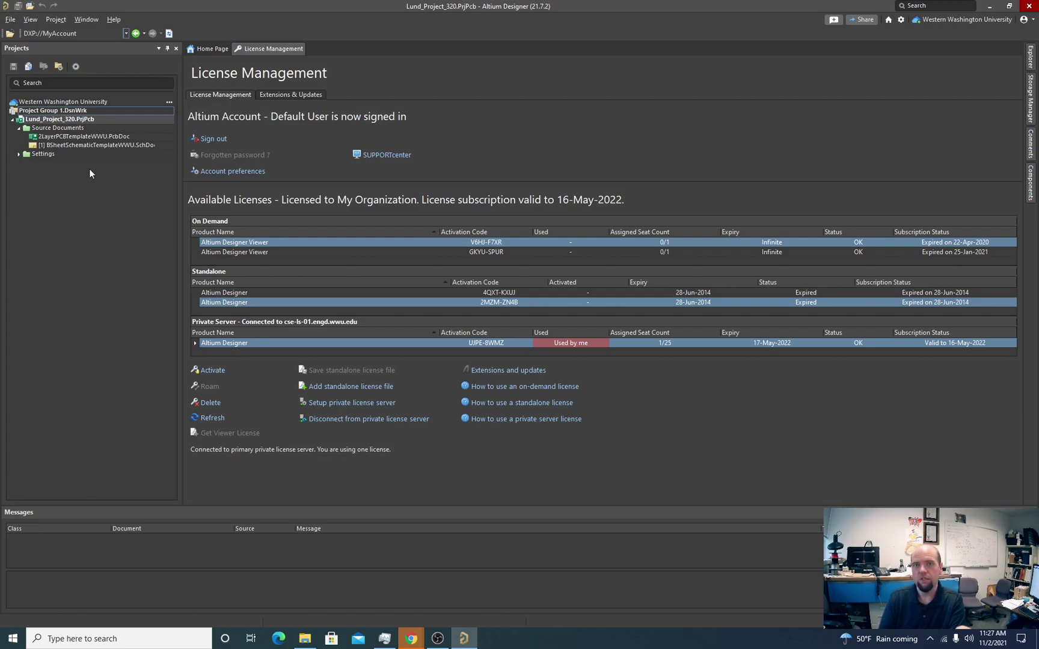
Step: Open the BSheetSchematicTemplateWWU schematic from the project's source documents and bring its title block into view
click(69, 146)
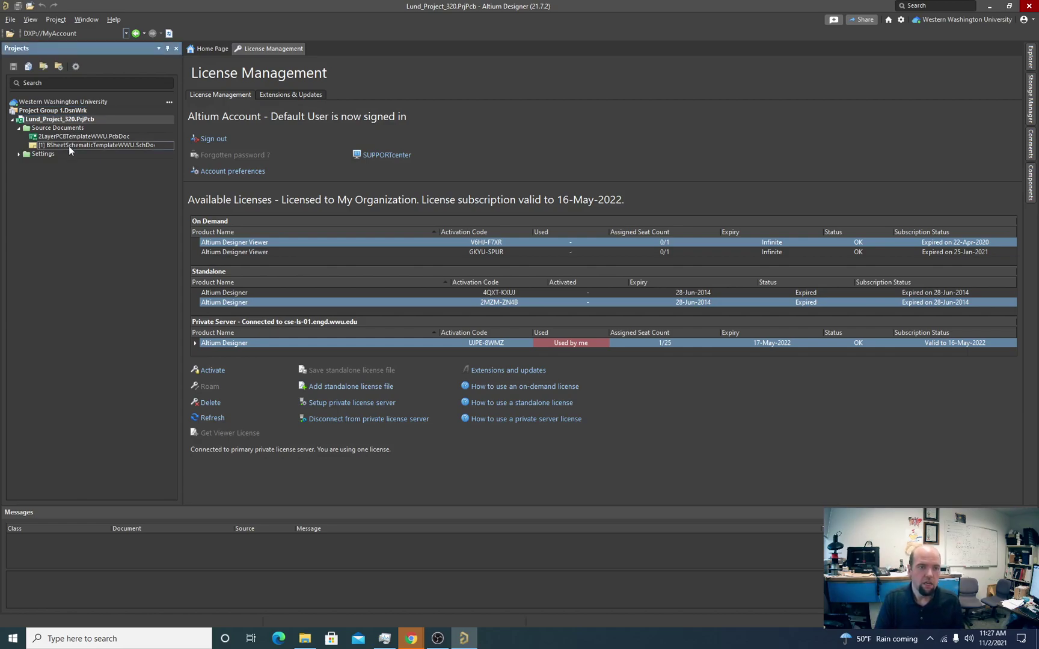
double_click(68, 146)
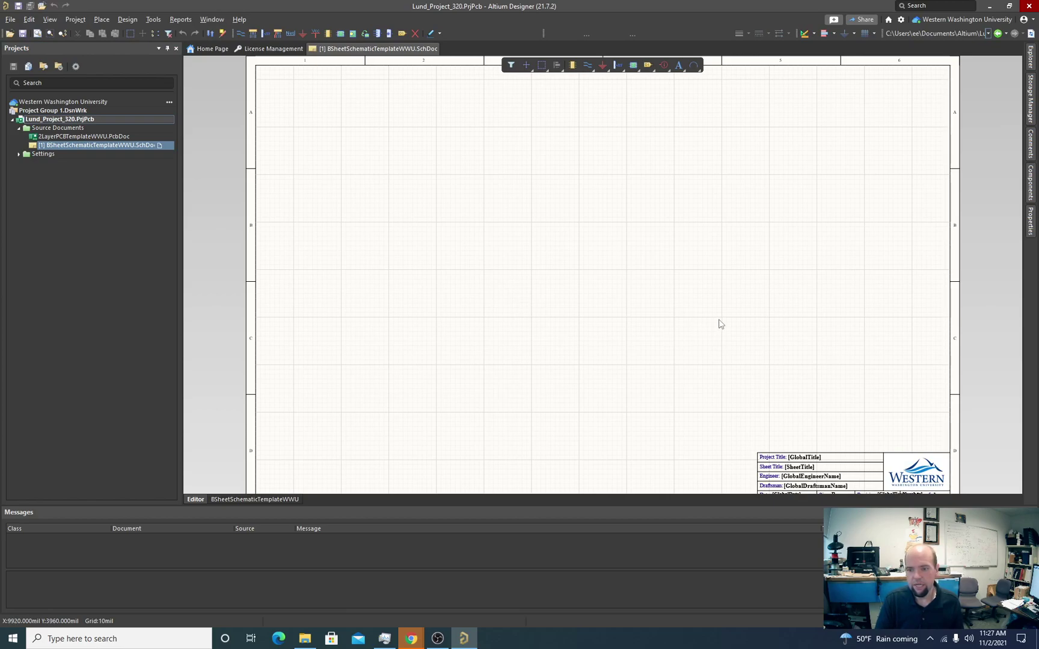
scroll(720, 325, down, 1)
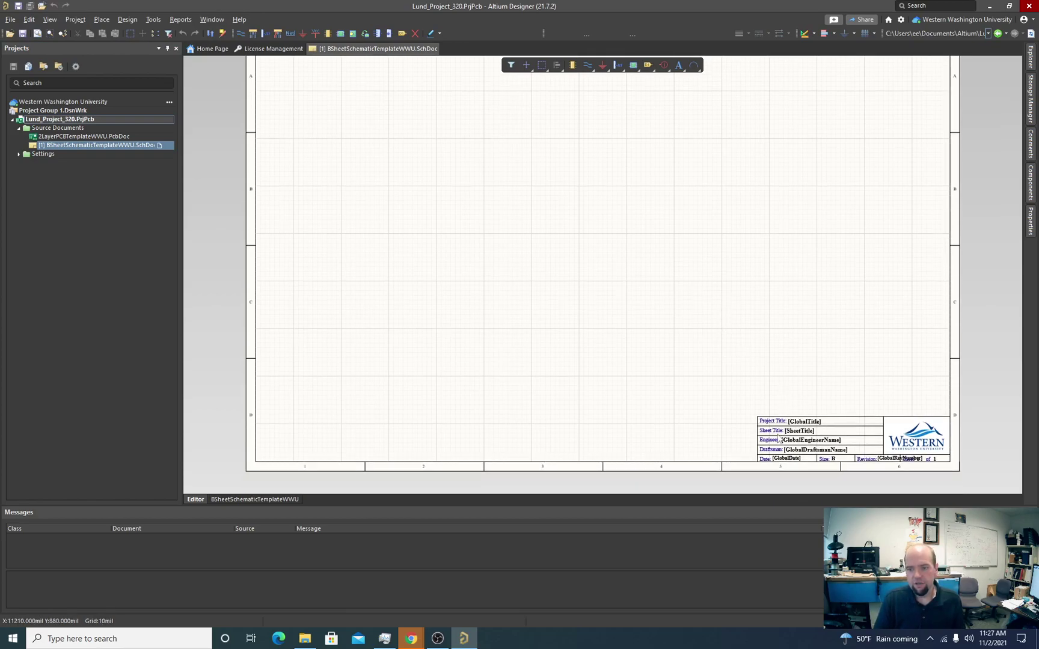
Step: In the project options' parameters, set DraftsmanName to the draftsman's full name
click(101, 20)
mouse_move(129, 20)
mouse_move(72, 20)
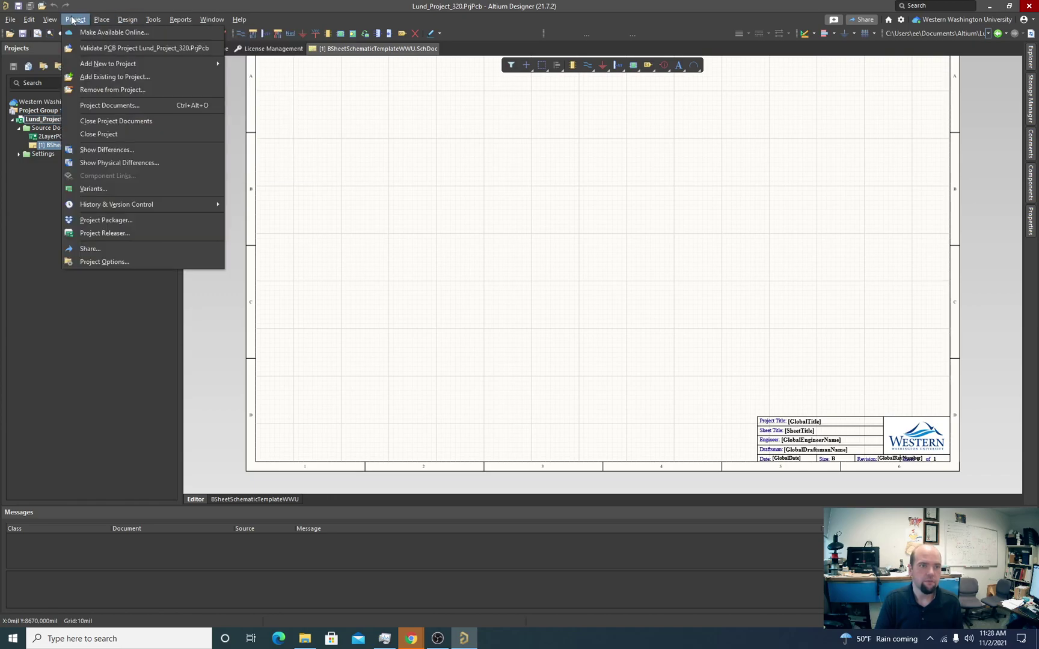
click(126, 262)
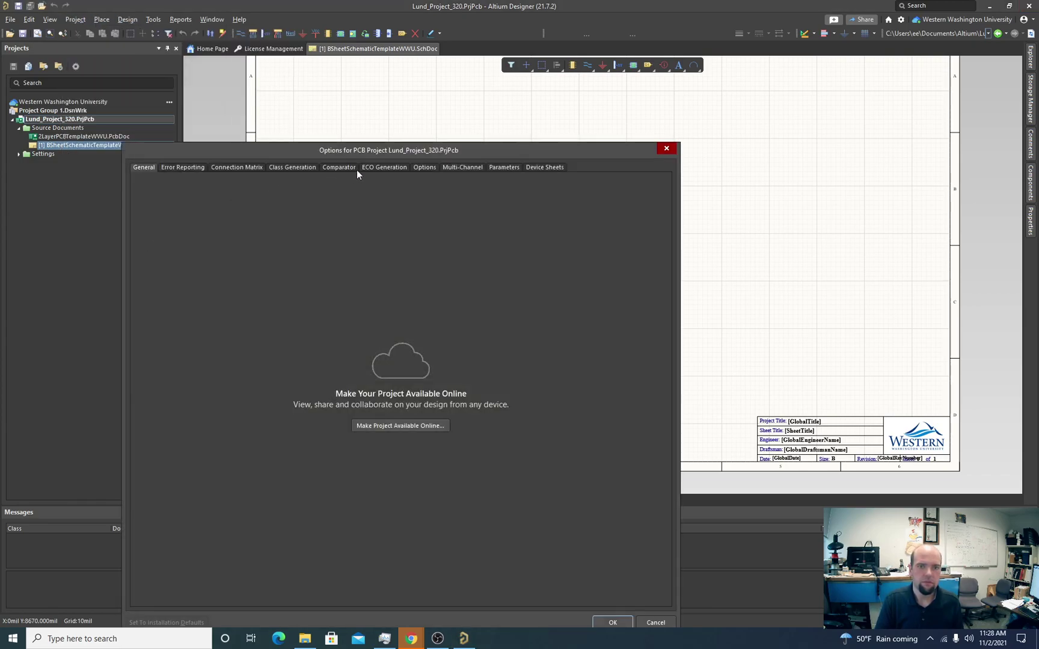
click(424, 168)
click(390, 167)
click(497, 168)
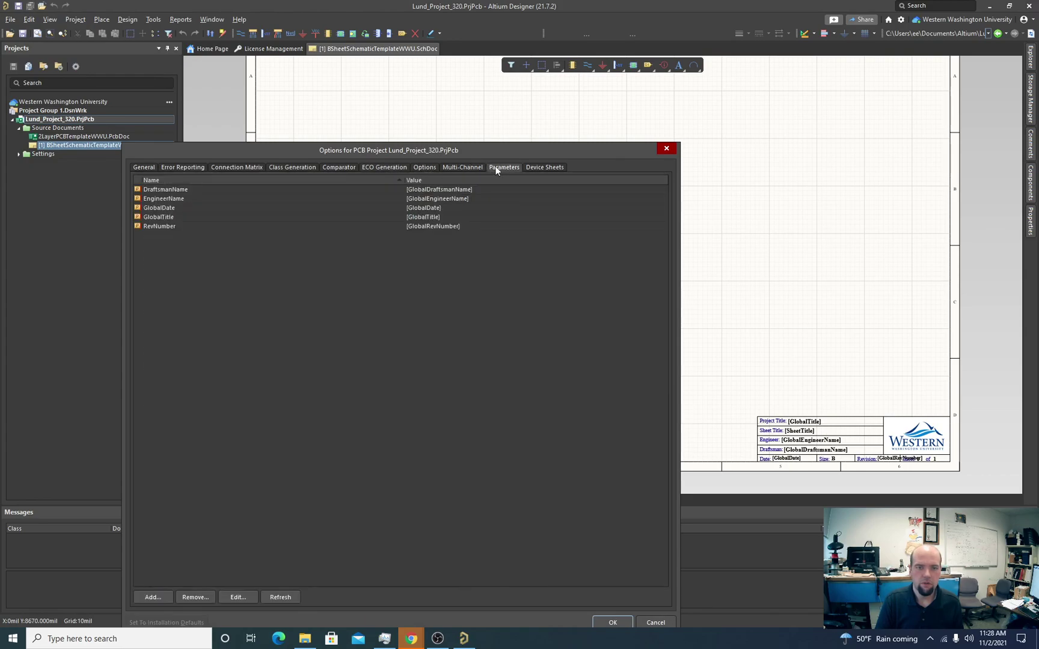
double_click(447, 189)
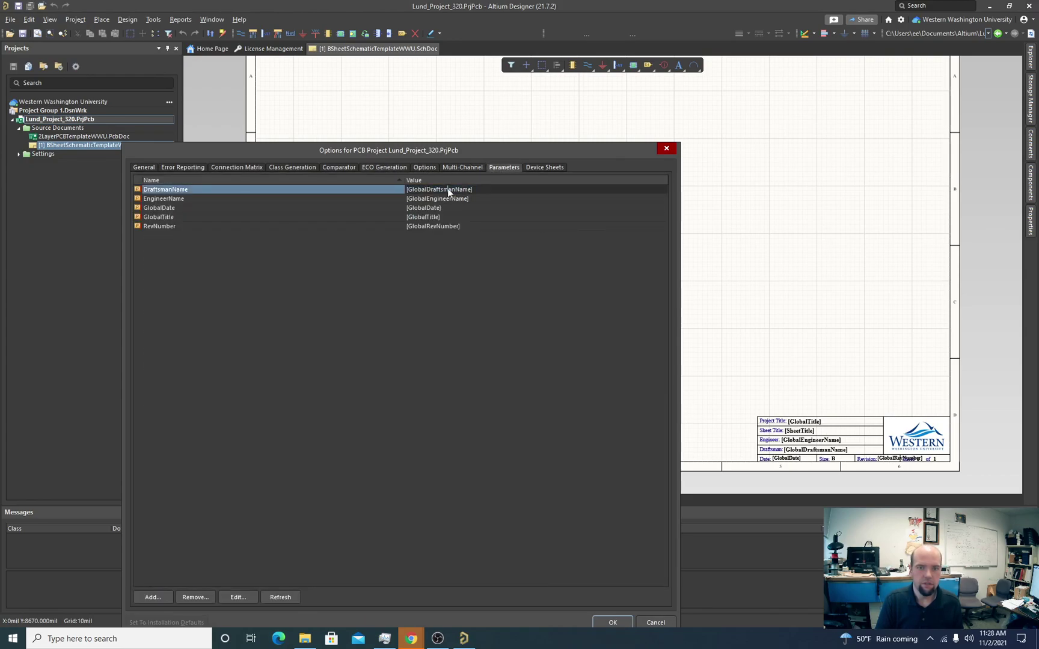
click(505, 319)
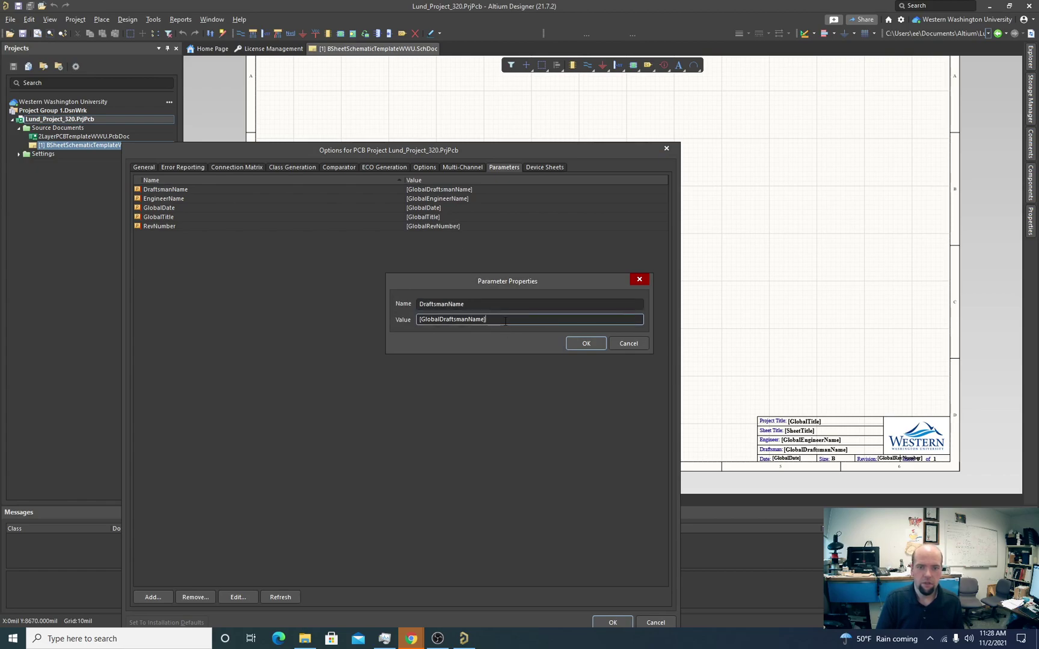
text(John Lund)
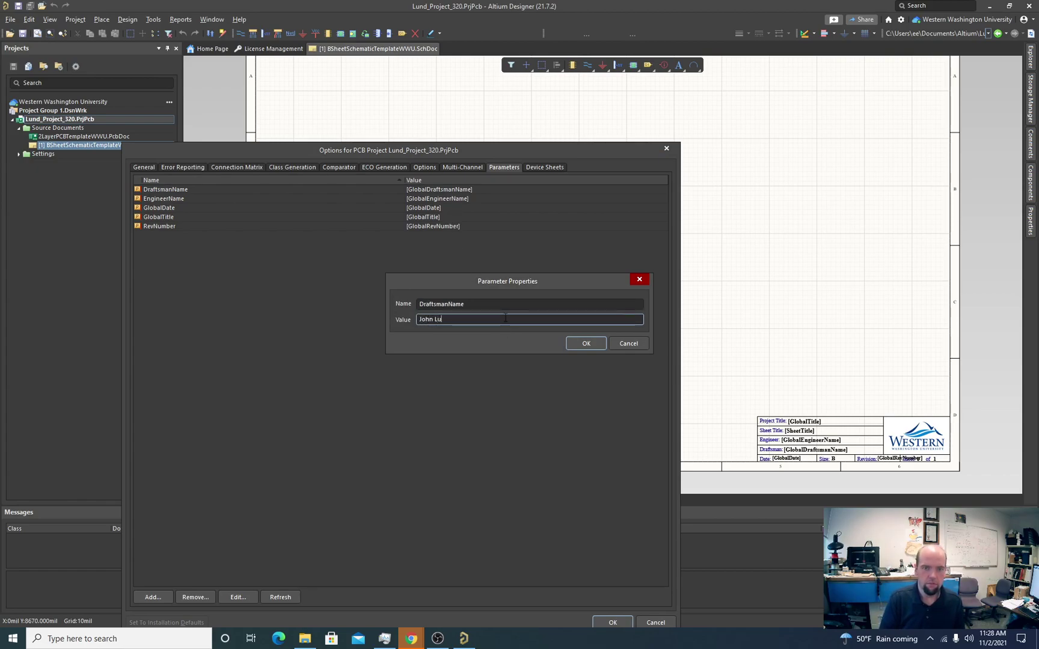
key(Return)
Step: Set the EngineerName parameter to the engineer's full name and GlobalDate to 11/2/2021
click(431, 198)
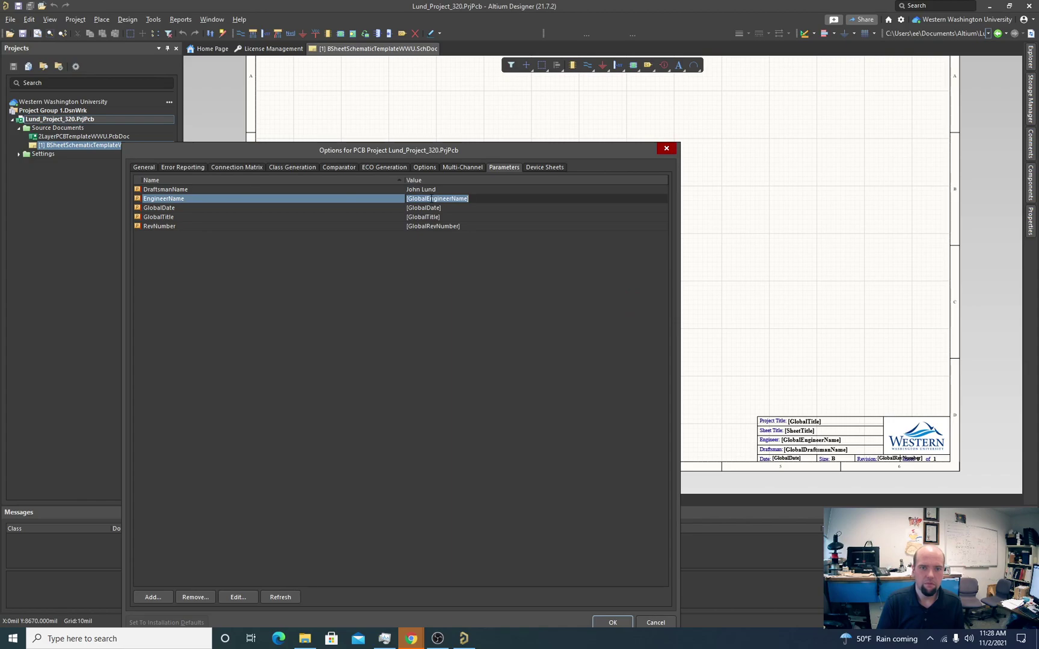
text(Joh)
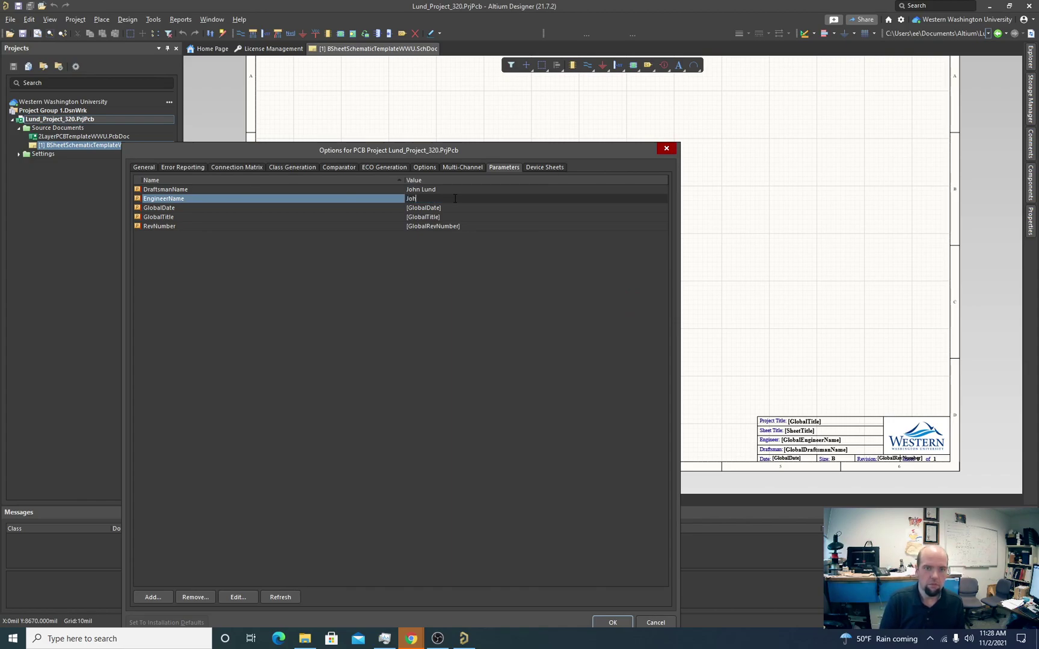
text(n Lund)
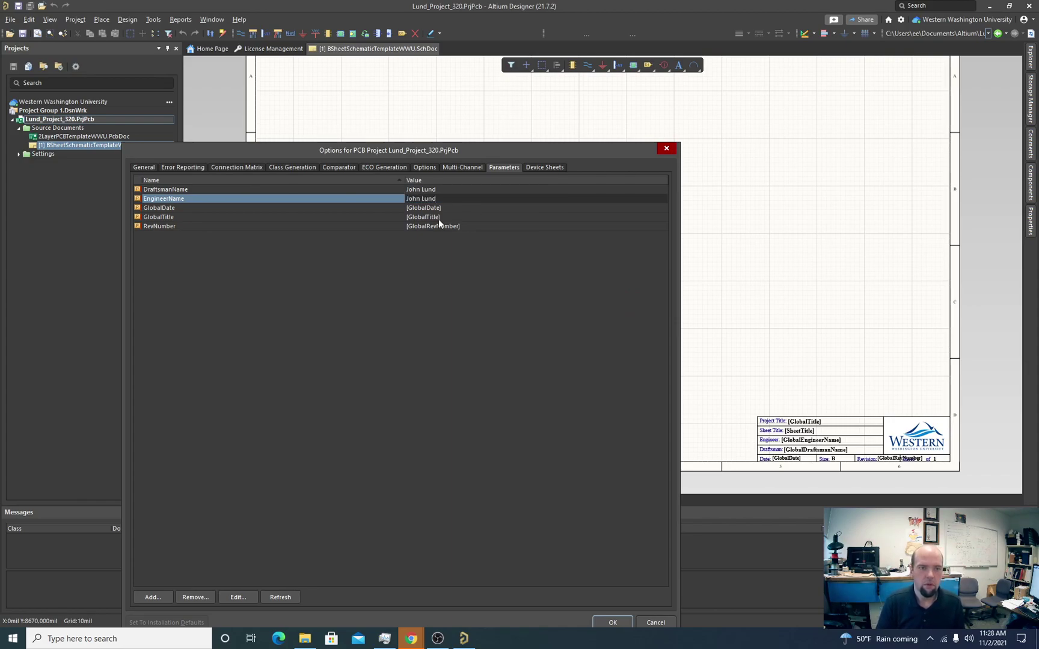
click(431, 208)
click(431, 209)
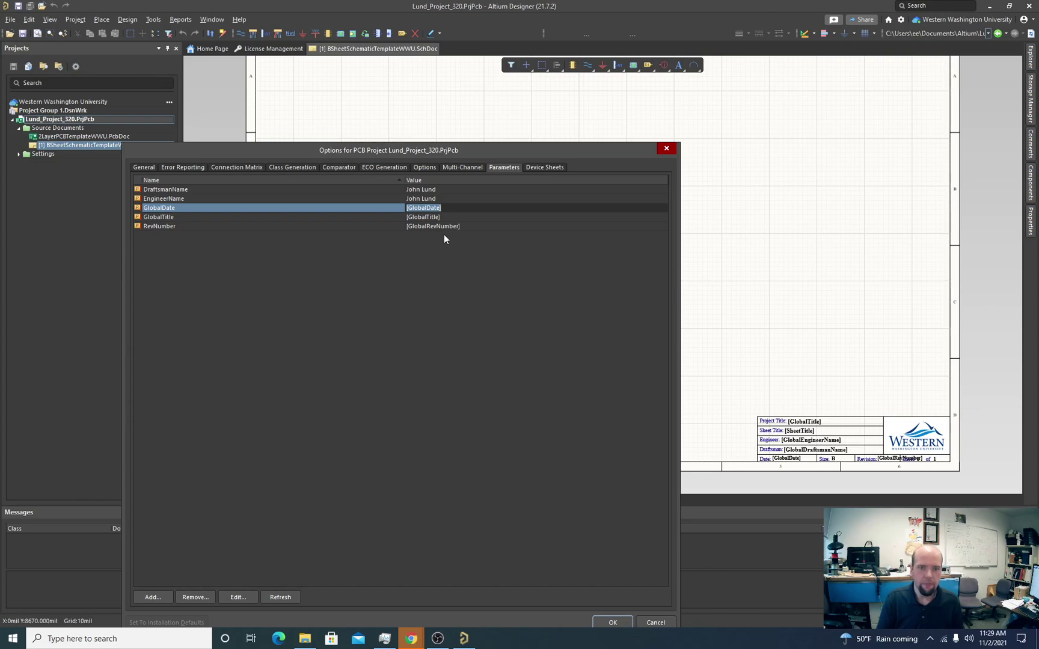
text(11/2/2021)
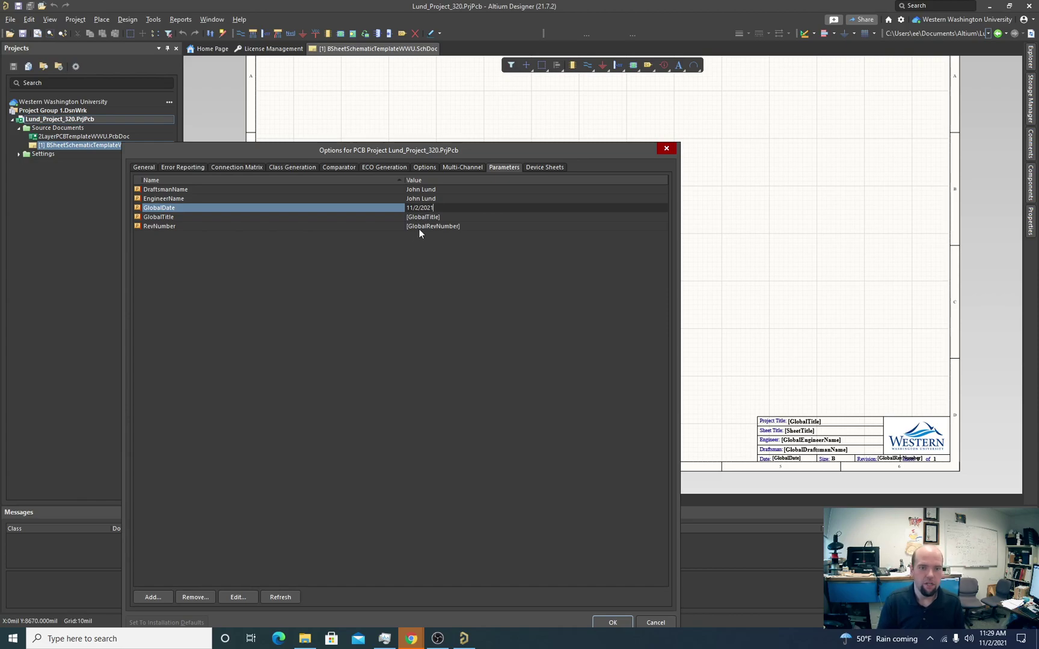
Step: Set the project's GlobalTitle parameter to "Coin Cell Charger"
double_click(423, 217)
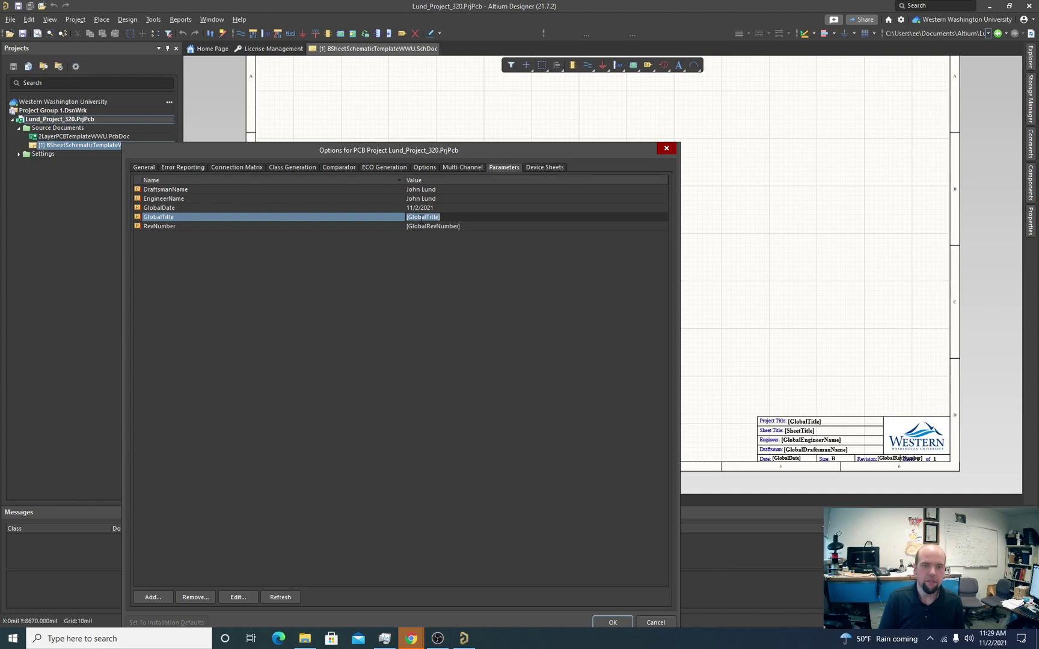
text(Min)
key(BackSpace)
key(BackSpace)
key(BackSpace)
text(Coin Cell Charger)
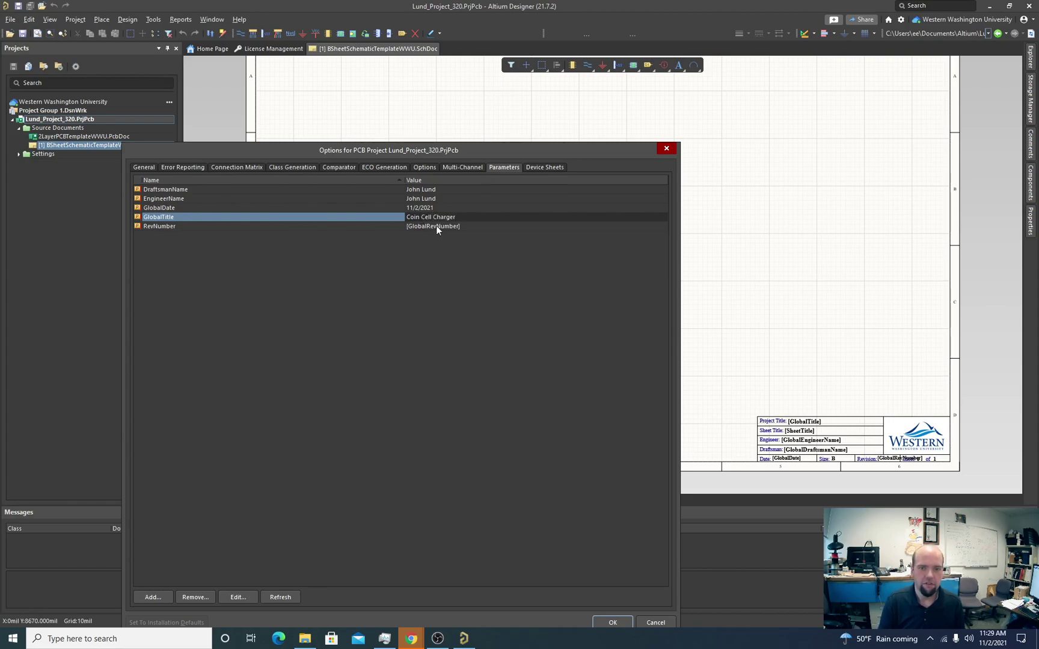
Step: Set the RevNumber parameter to 0.0.1 and apply the project options
click(435, 226)
text(0.0.1)
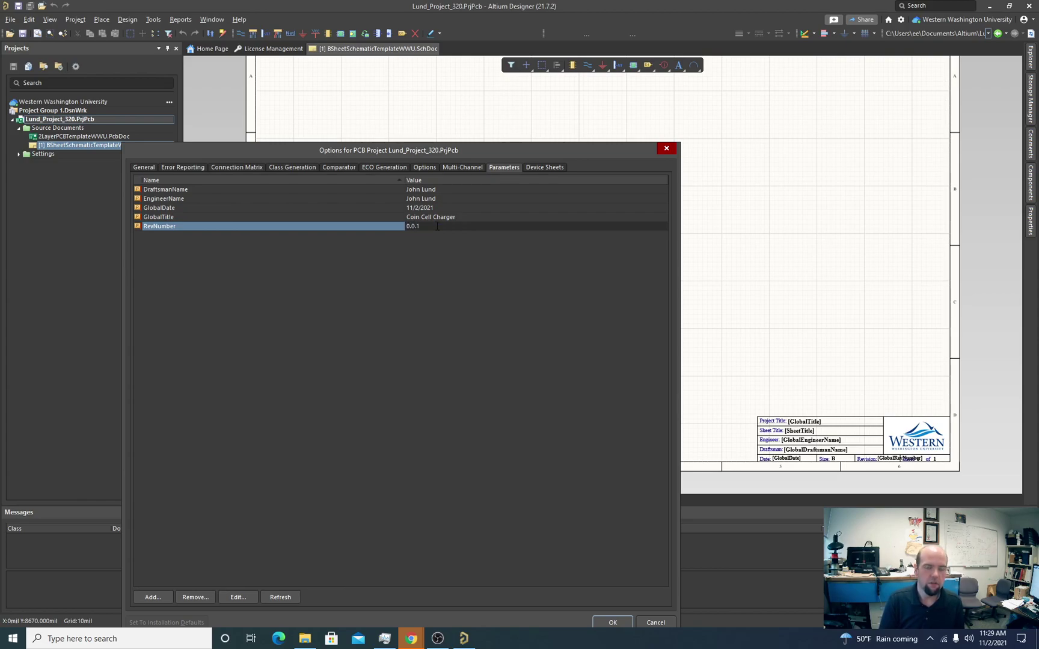
key(Return)
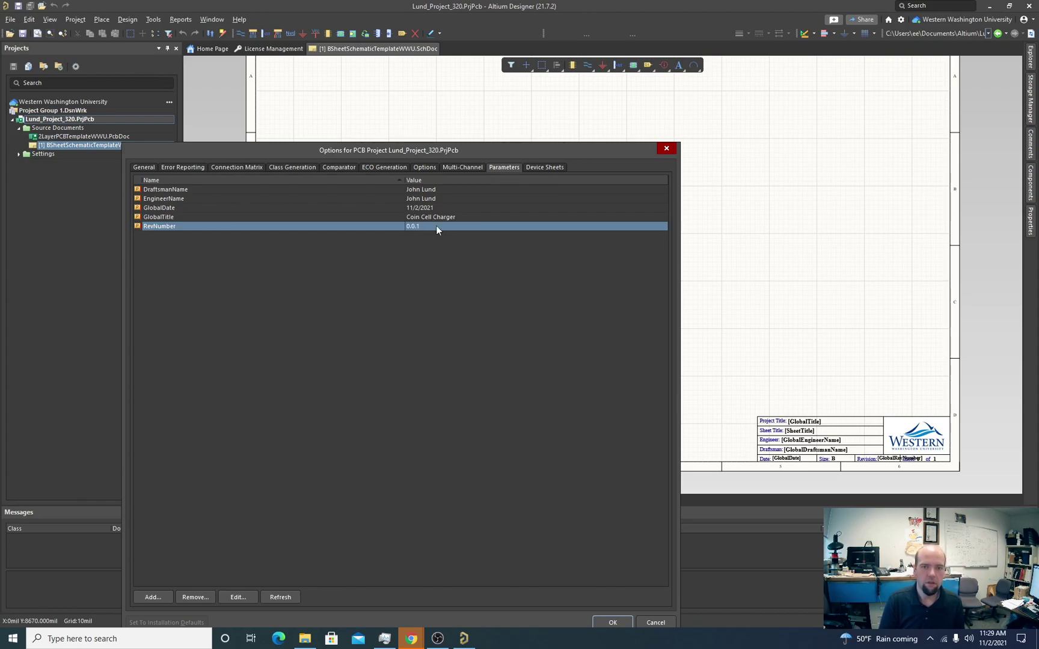
click(621, 618)
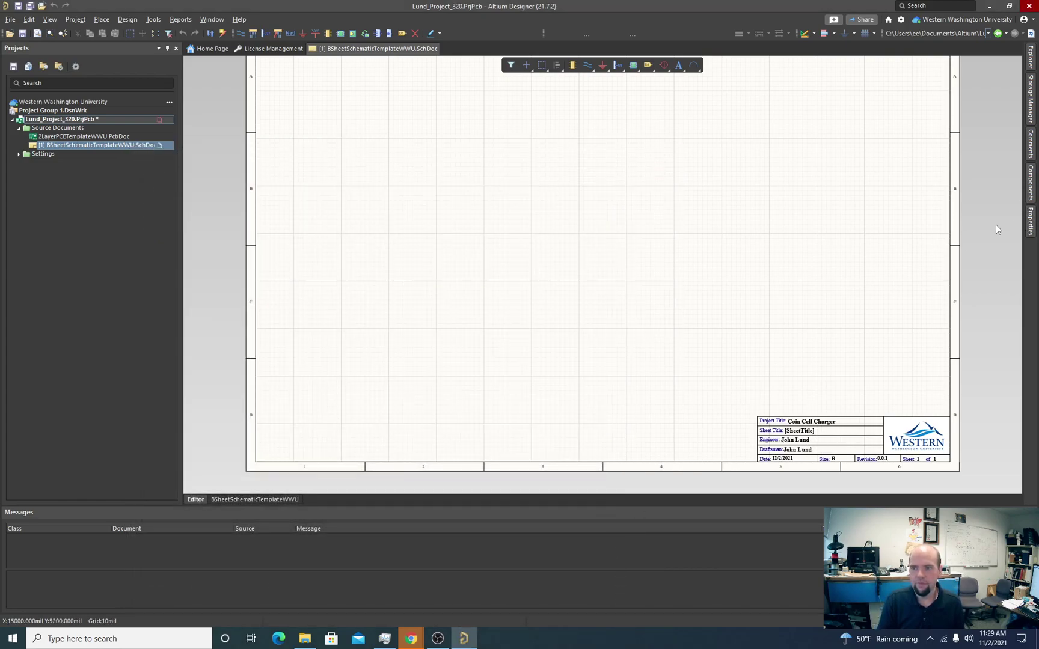
Step: Set the Title parameter in the schematic sheet's document properties to "Unified Design"
click(1031, 222)
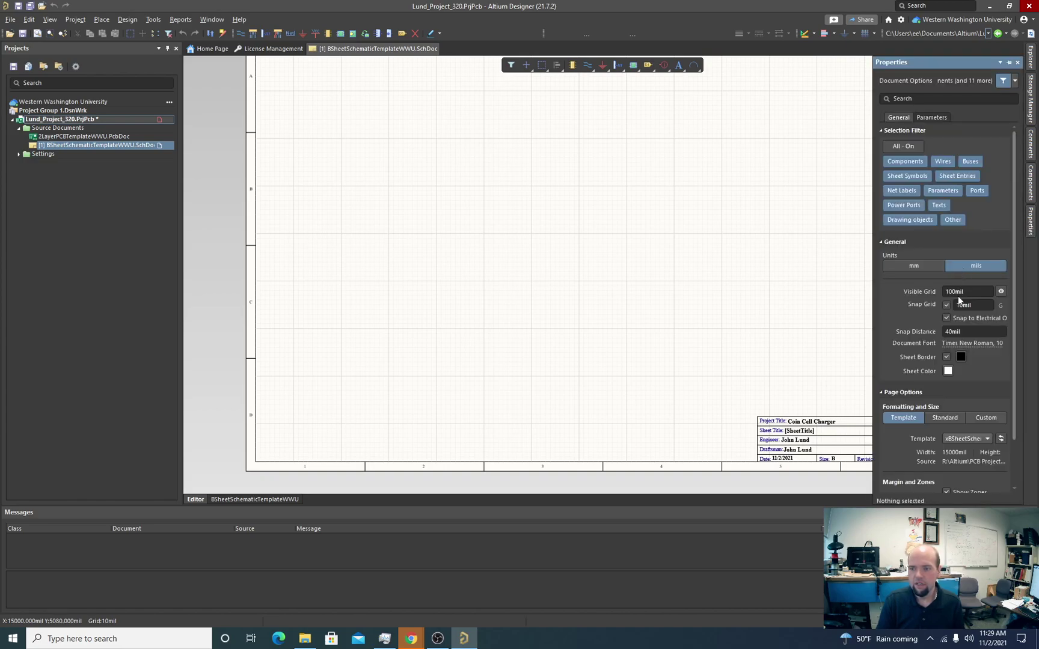
click(932, 118)
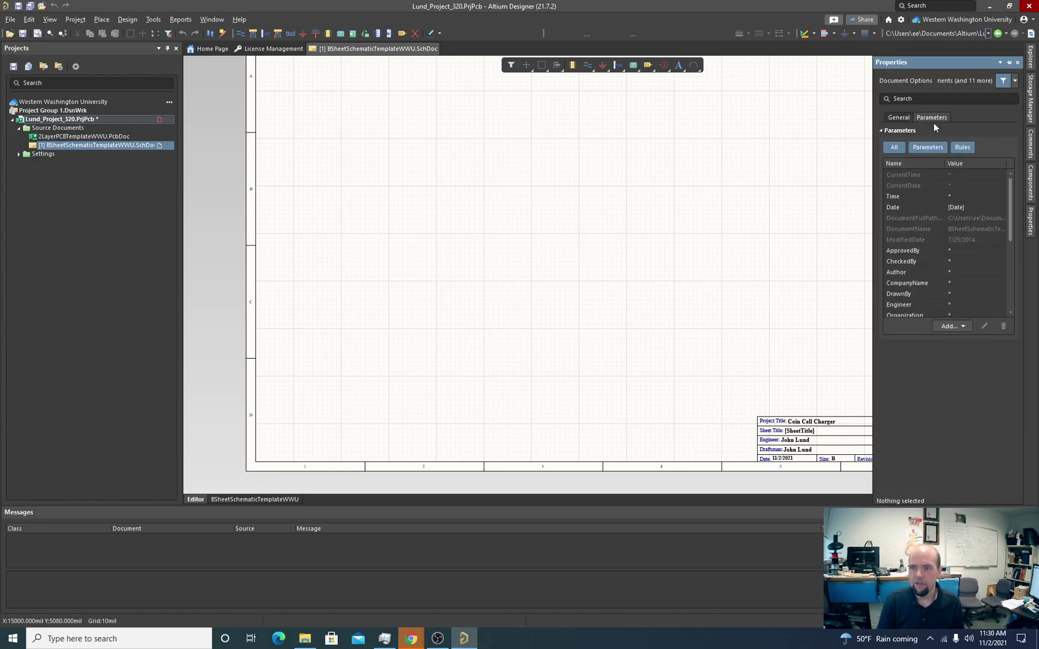
scroll(962, 237, down, 1)
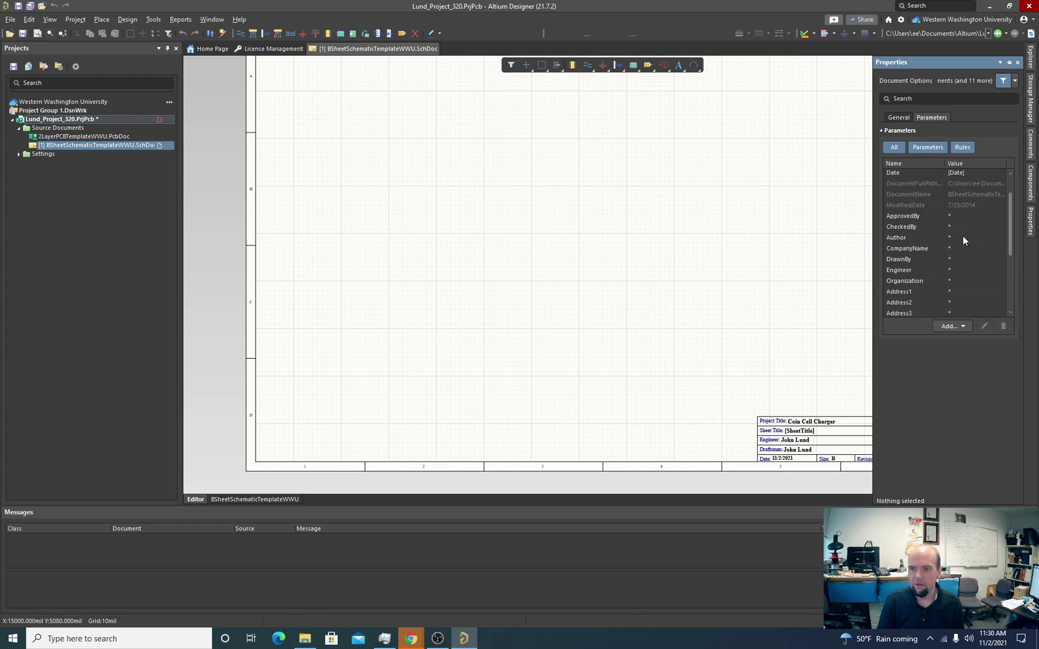
scroll(963, 239, down, 2)
double_click(971, 275)
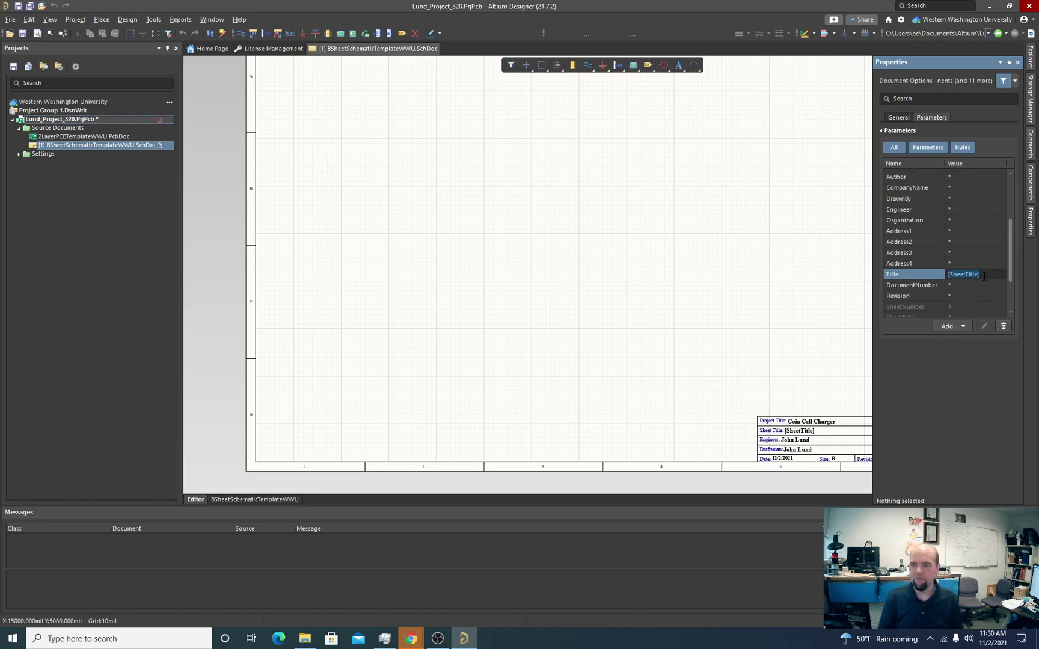
click(984, 276)
double_click(984, 276)
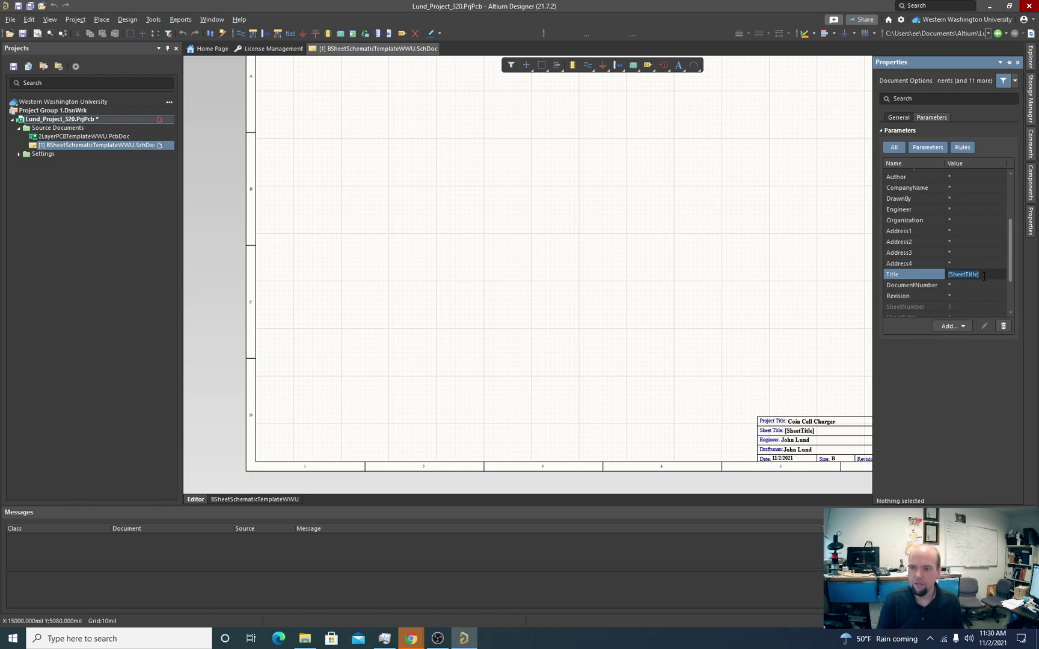
text(Uni)
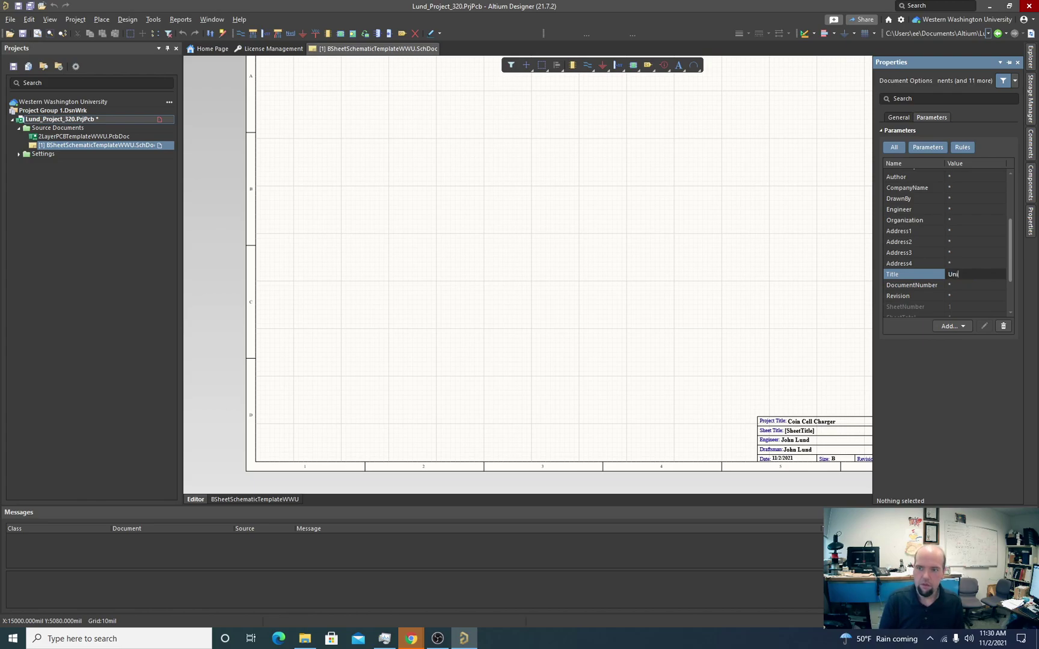
text(fied Design)
key(Return)
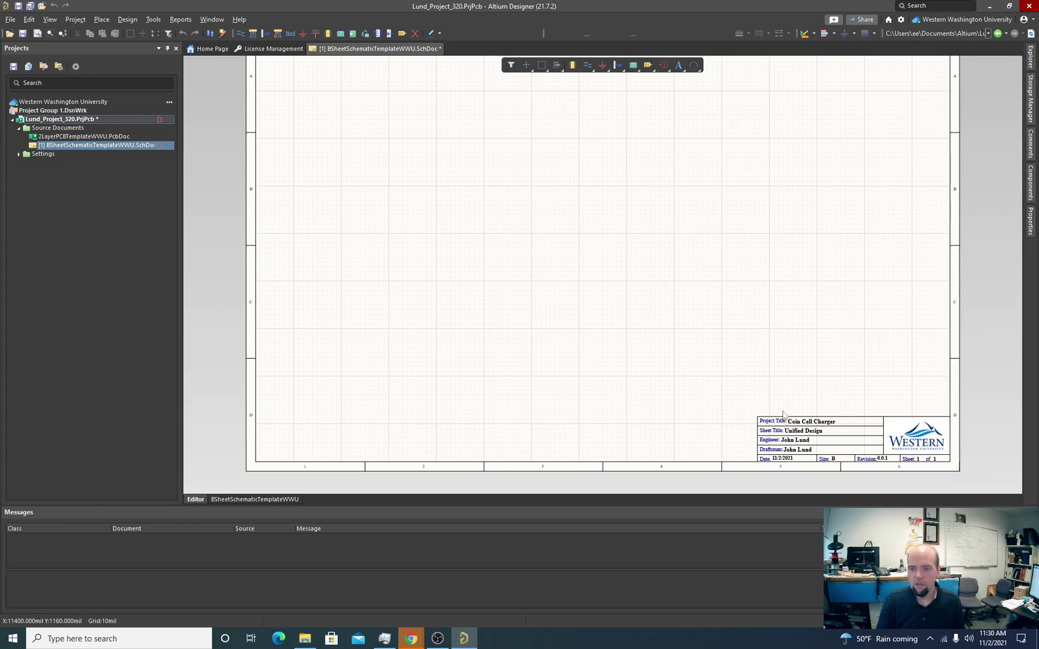
scroll(651, 343, up, 2)
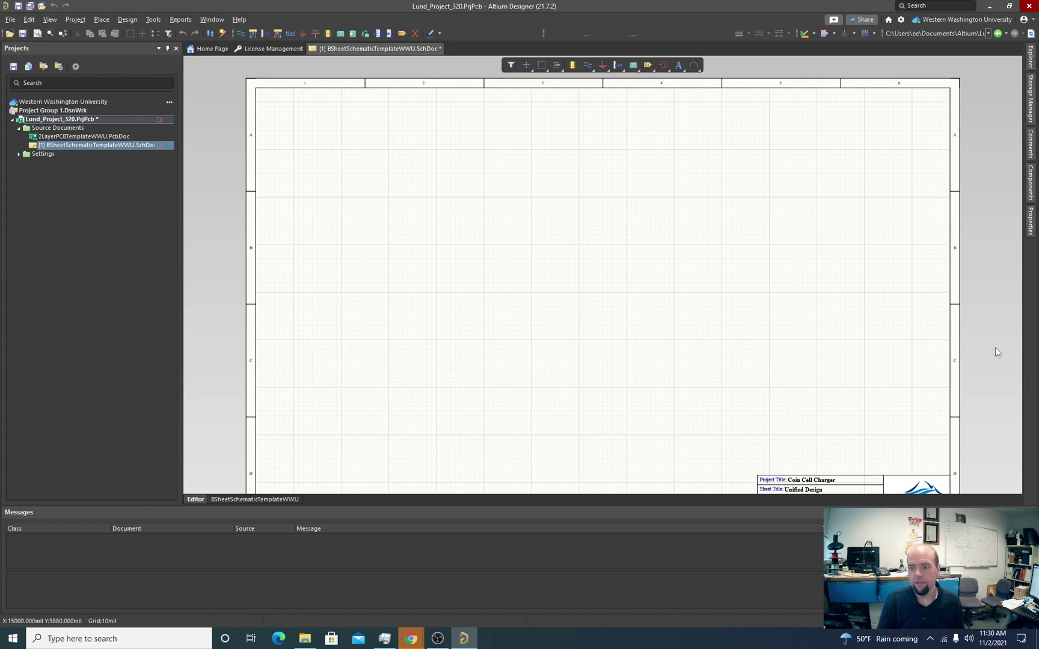
Step: Show the Components panel for the schematic and list the libraries available for placing parts
click(1020, 621)
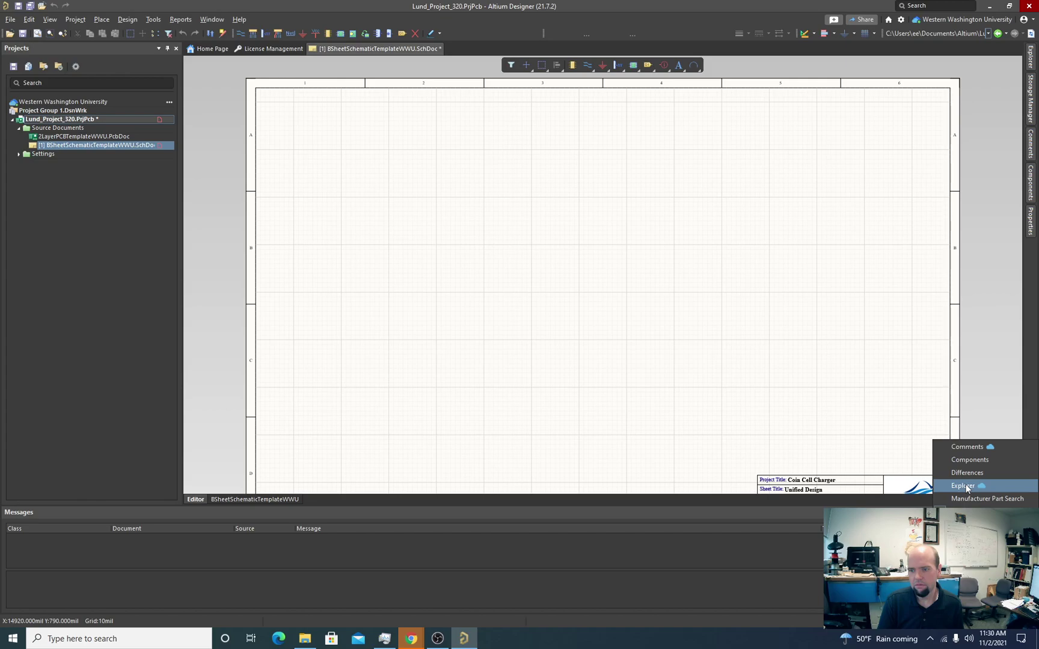
click(966, 467)
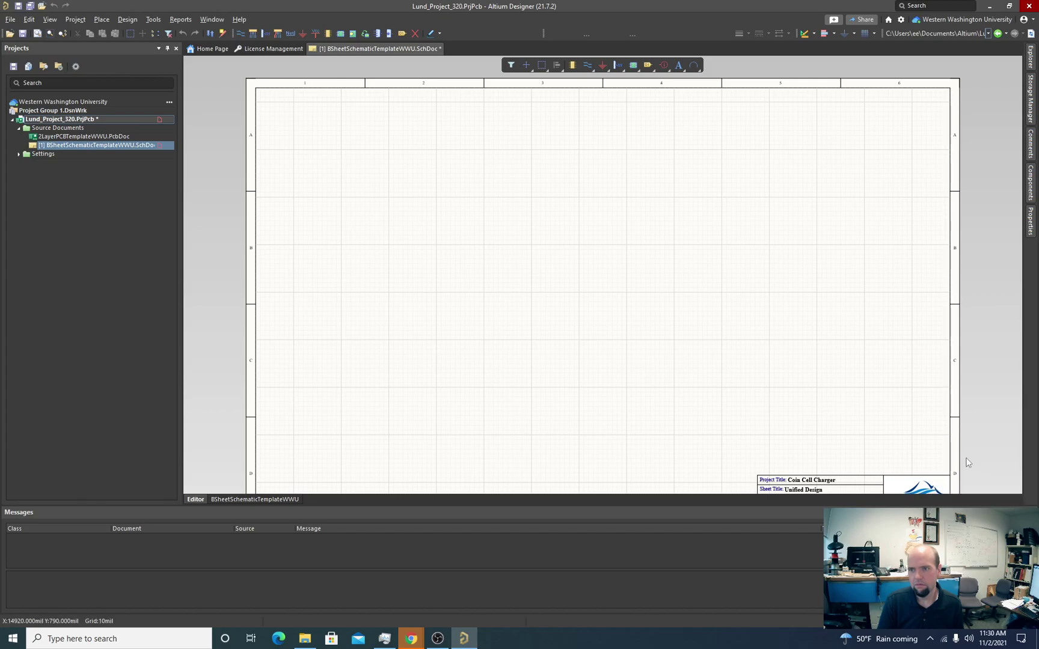
click(1031, 184)
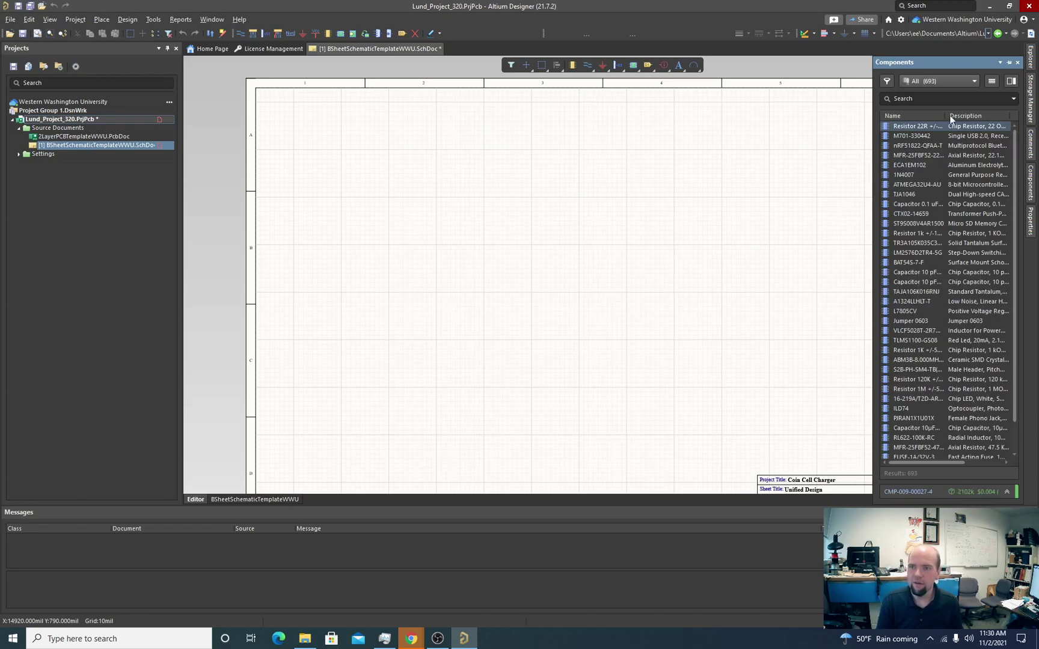
click(1013, 98)
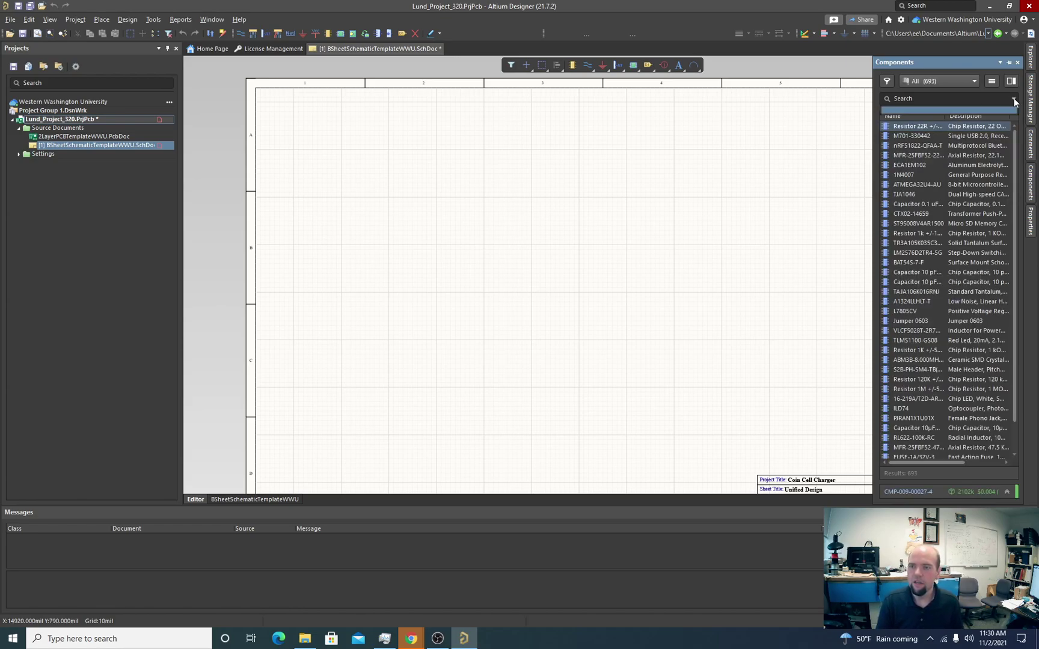
click(969, 84)
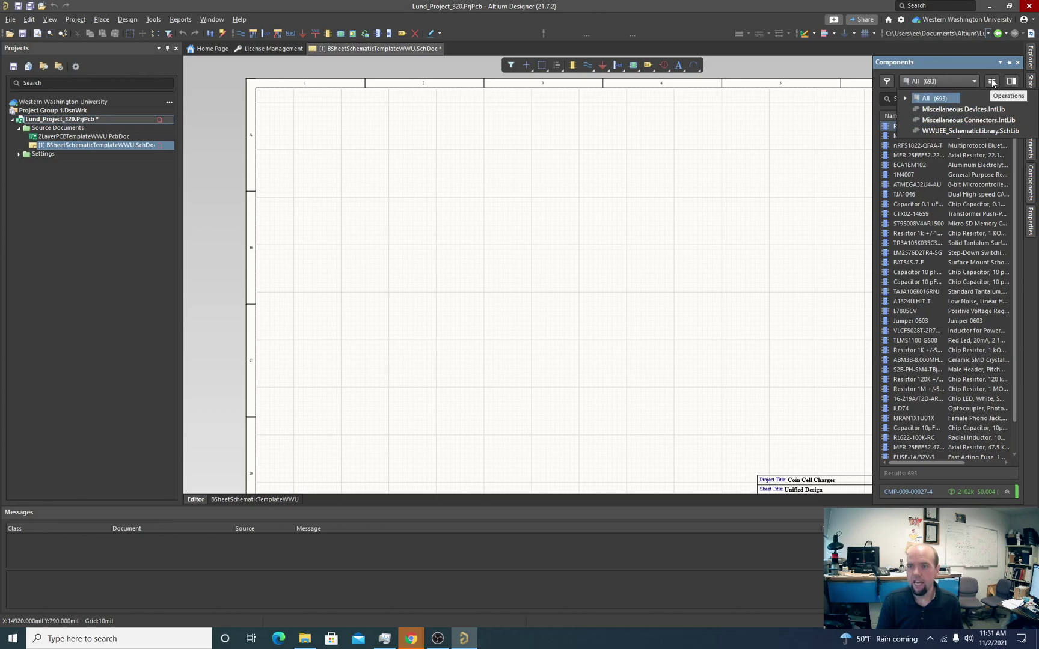
Step: Open the file-based libraries preferences for the component browser
click(992, 83)
click(992, 82)
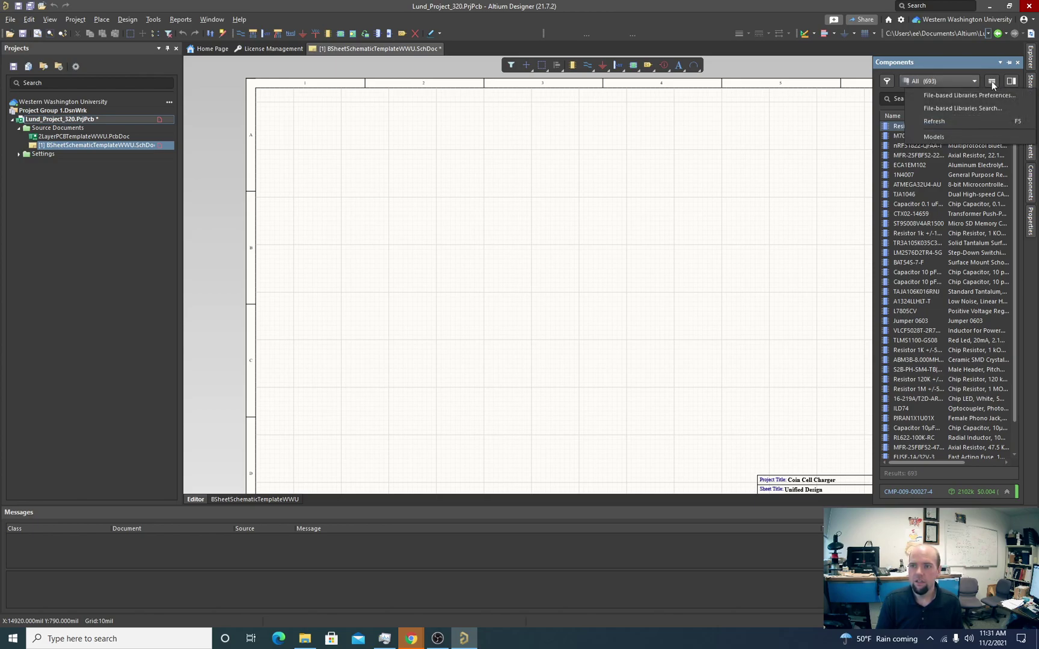
click(983, 96)
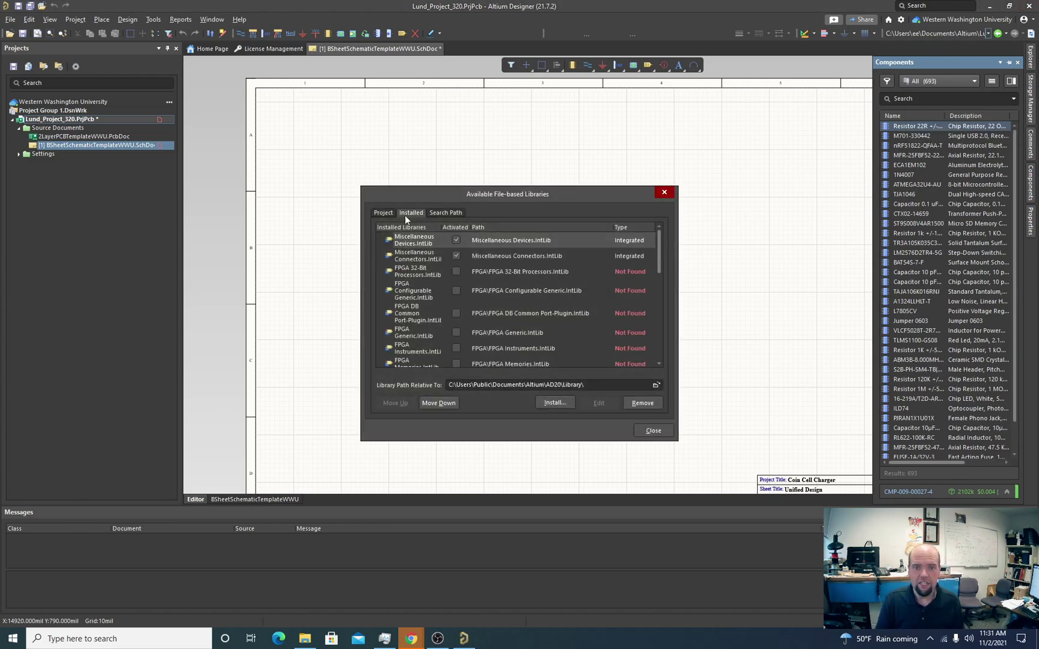
Step: Compare the project library list with the full list of installed libraries
click(384, 213)
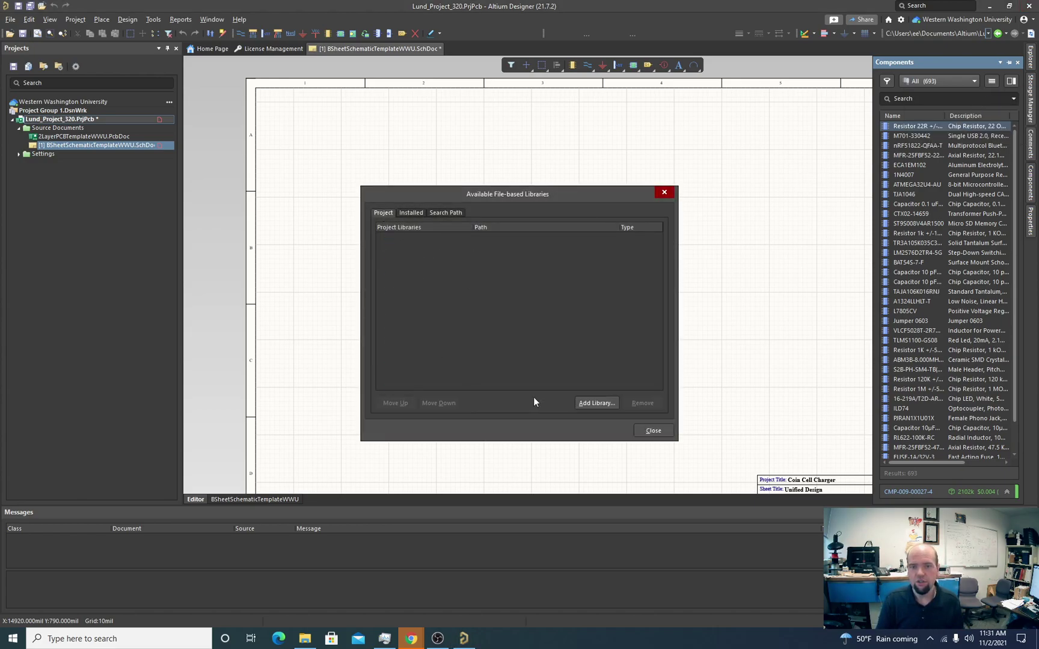
click(411, 212)
scroll(466, 274, down, 5)
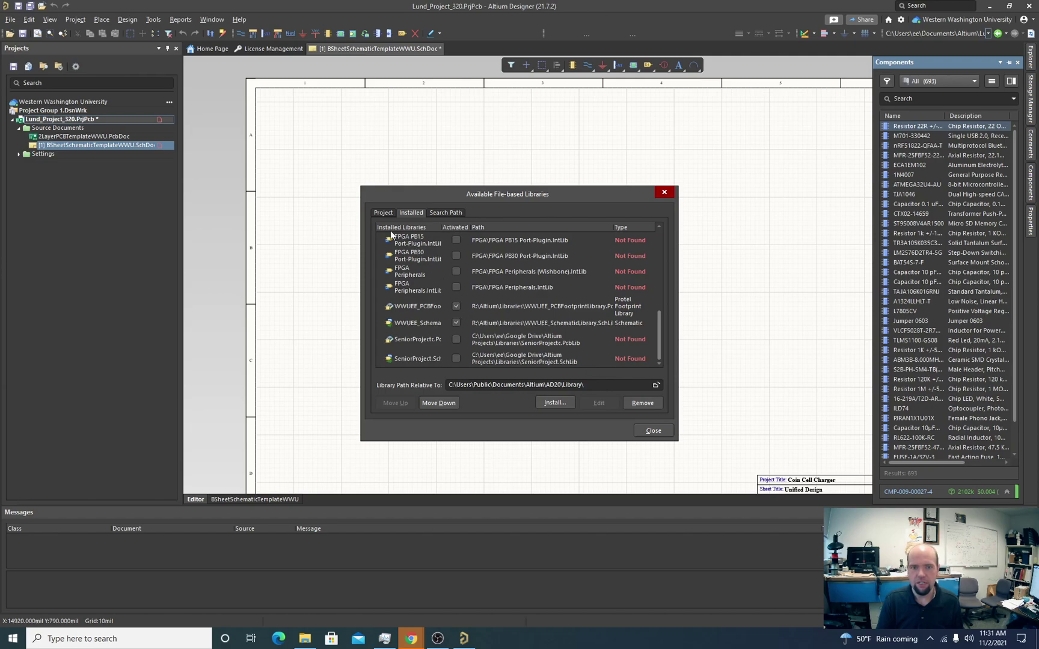
click(383, 214)
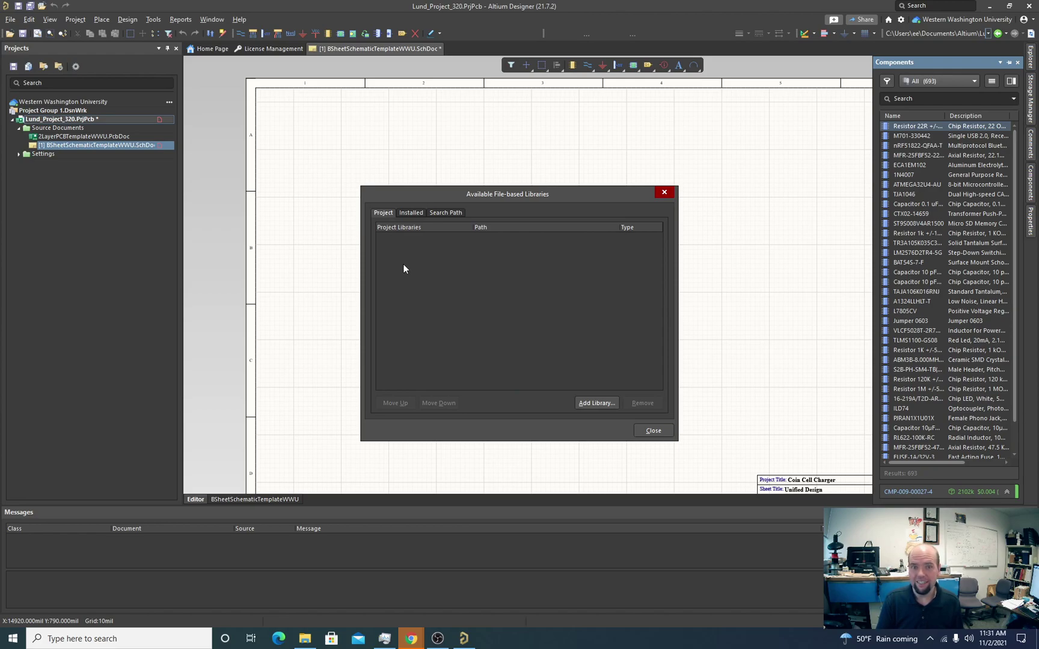
click(411, 213)
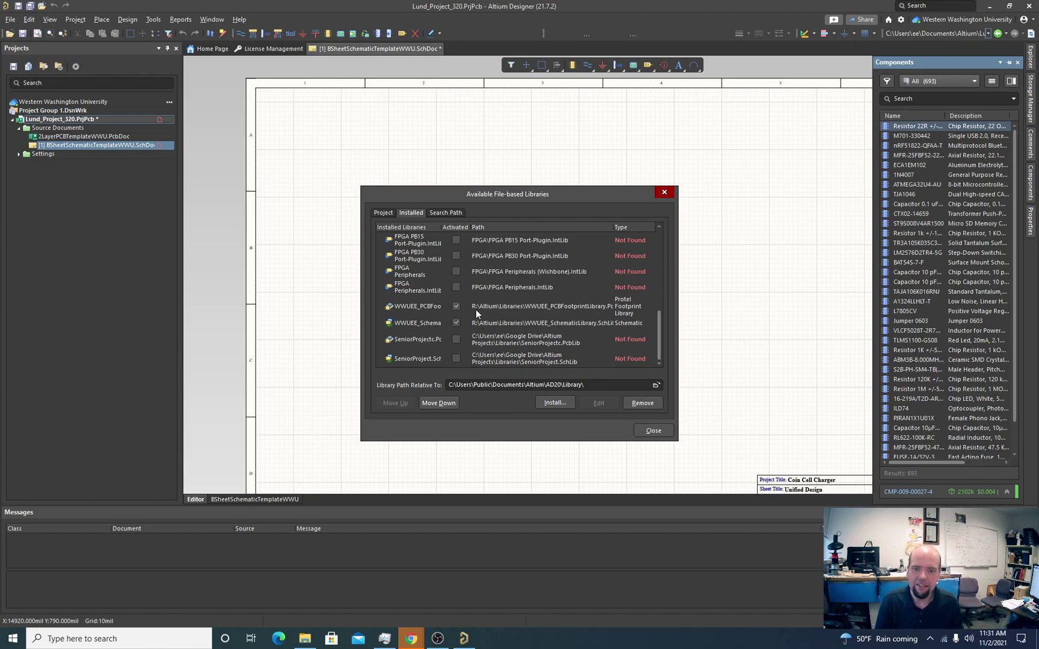
Step: Start a library installation and select EECE320_F21.PcbLib and EECE320_F21.SchLib in the R: drive's Altium\Libraries\EECE320_21 folder
click(551, 403)
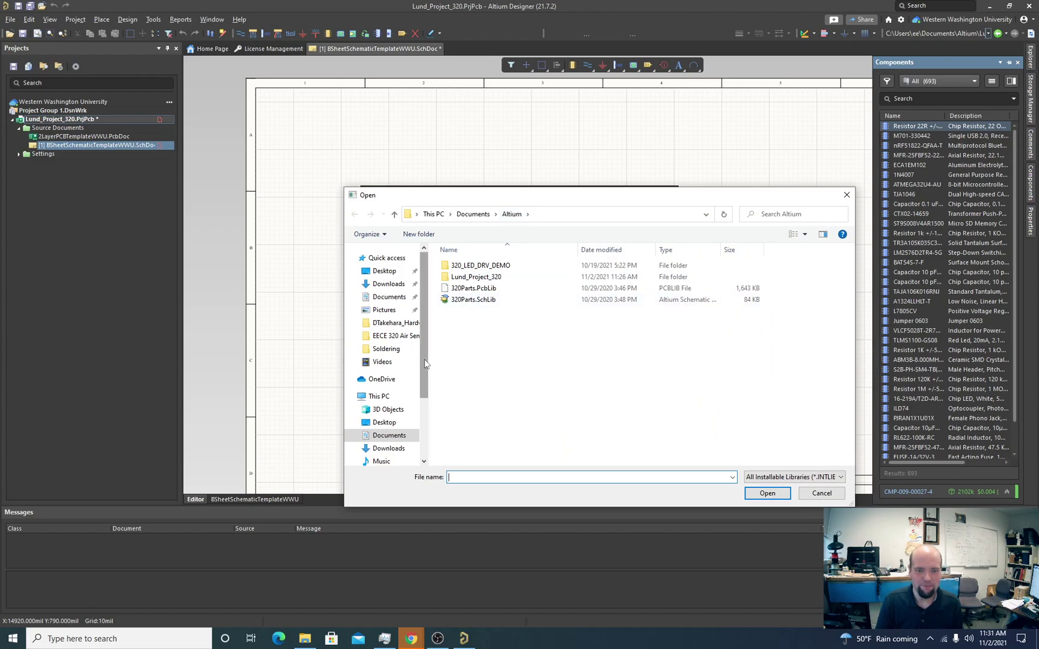
scroll(425, 362, down, 2)
scroll(425, 363, down, 1)
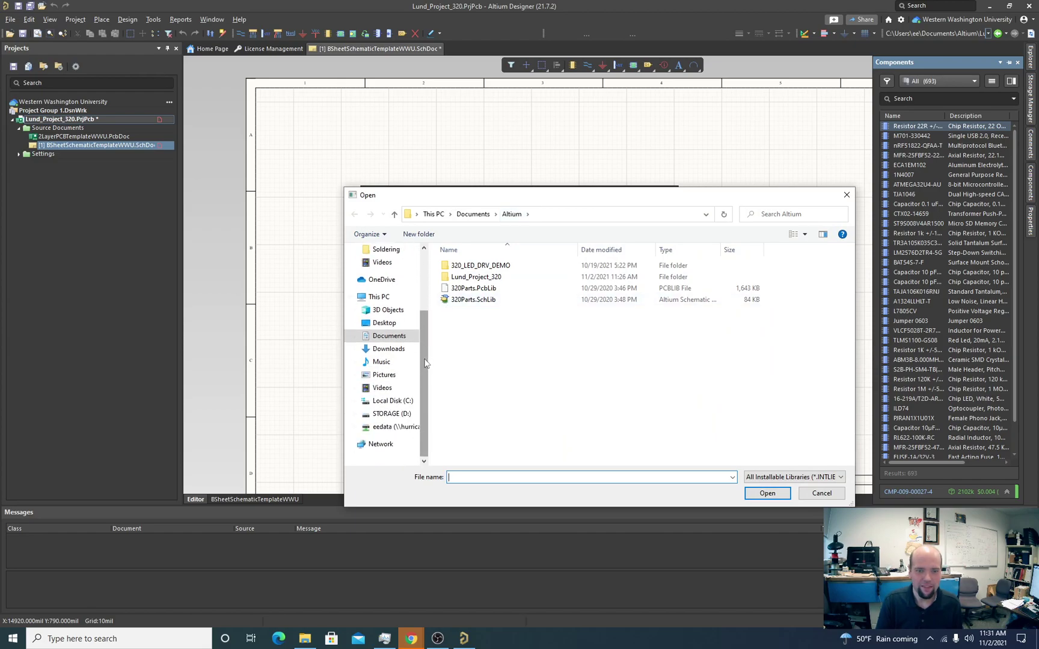
click(394, 429)
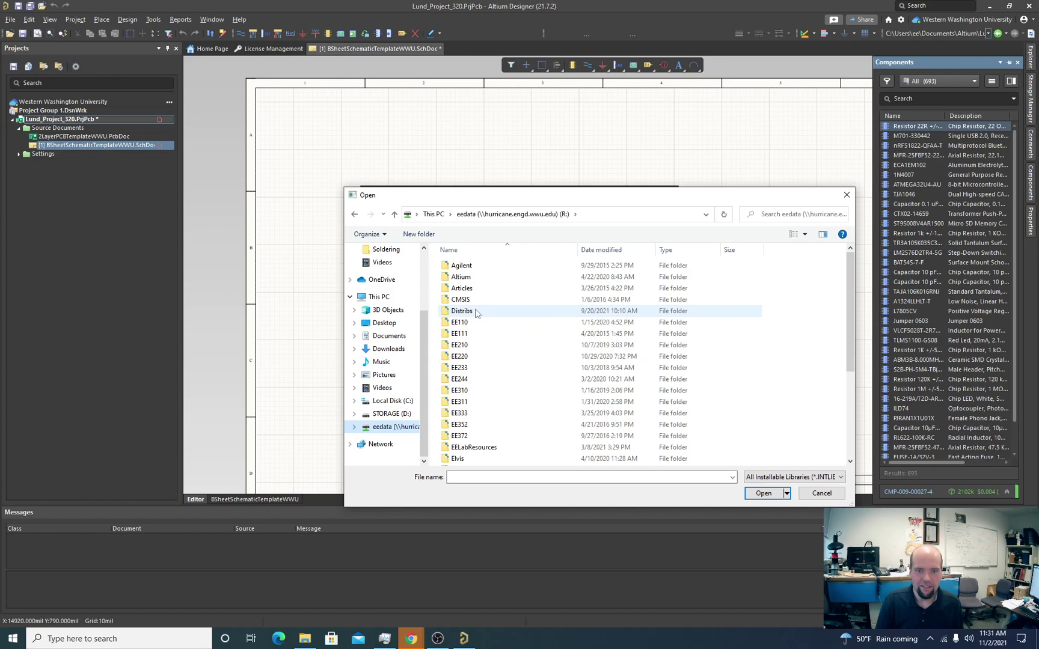
double_click(461, 278)
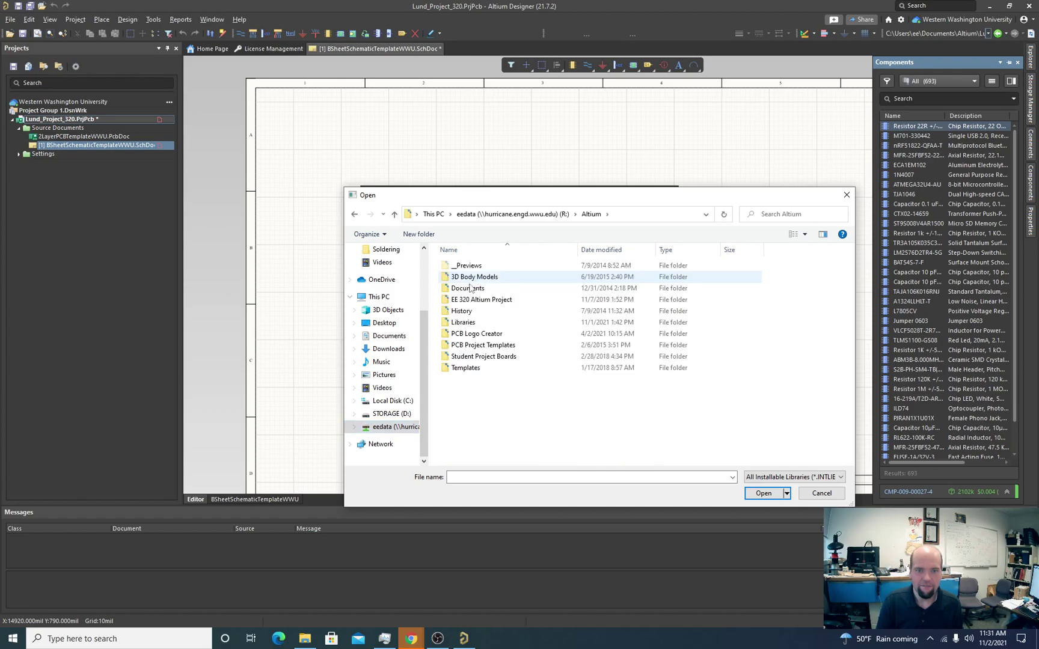
double_click(468, 323)
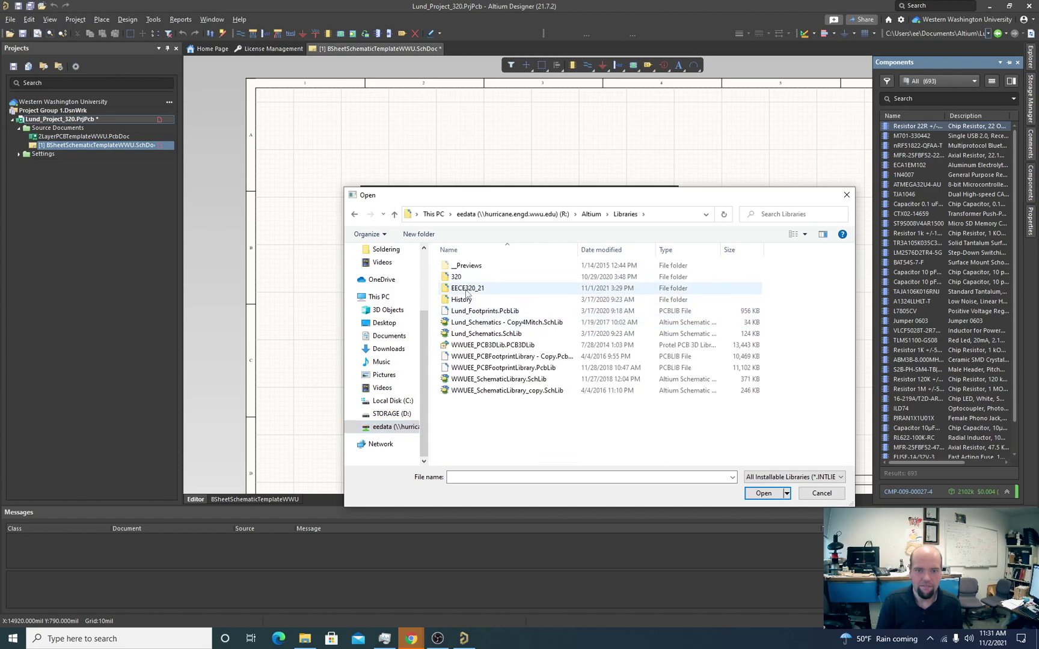
double_click(468, 289)
click(472, 277)
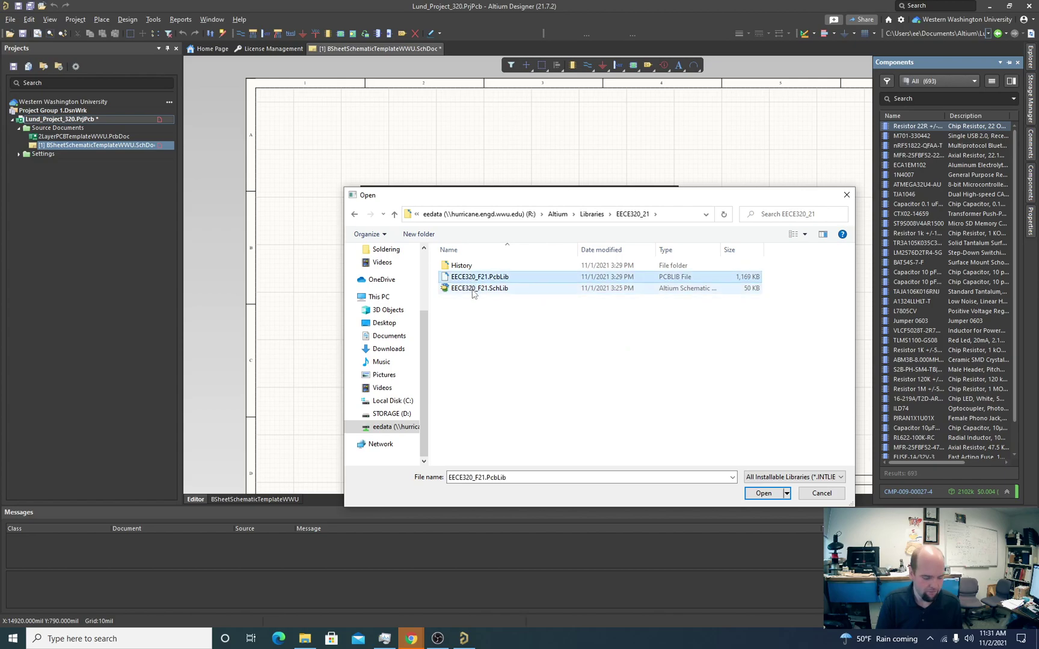
shift+click(473, 289)
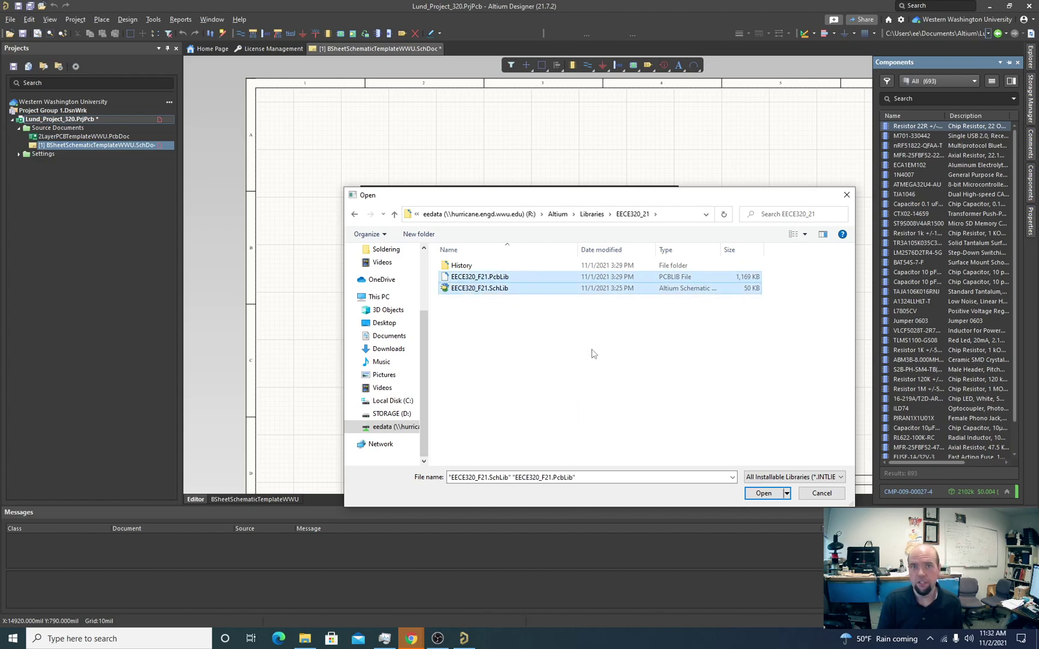
Step: Filter the library files to Integrated Libraries (*.INTLIB), and restore the All Installable Libraries filter
click(771, 477)
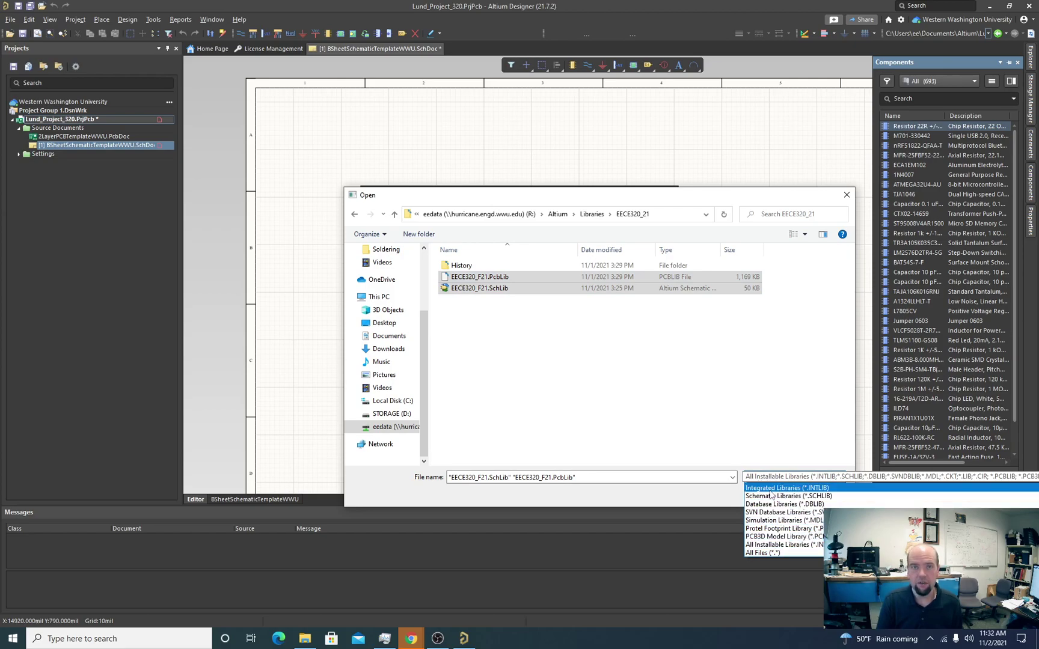
click(775, 545)
click(797, 479)
click(780, 488)
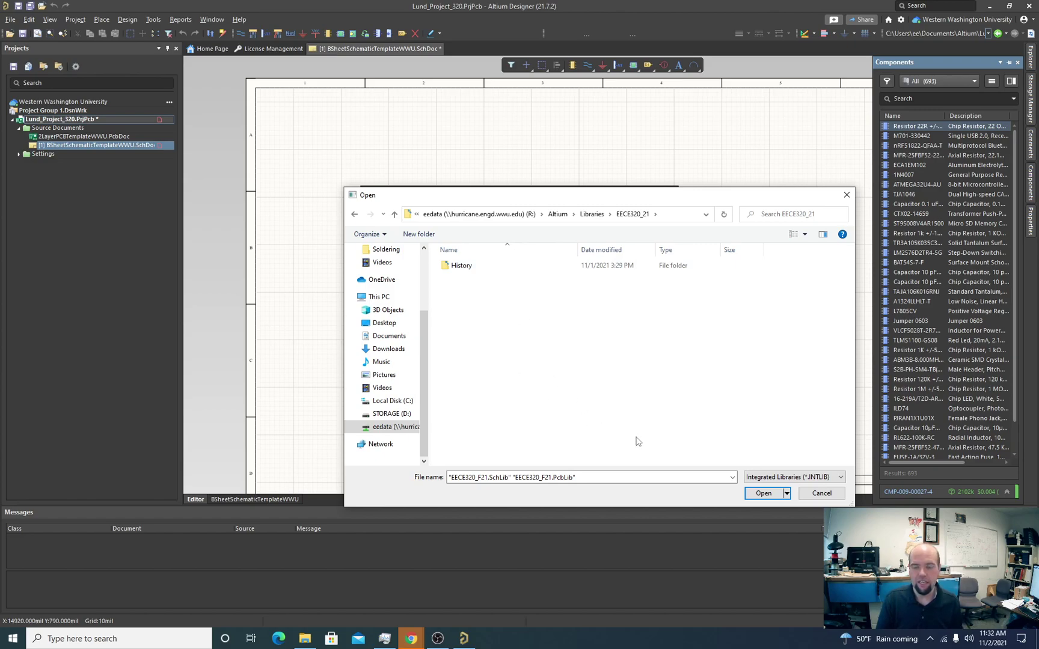
click(779, 478)
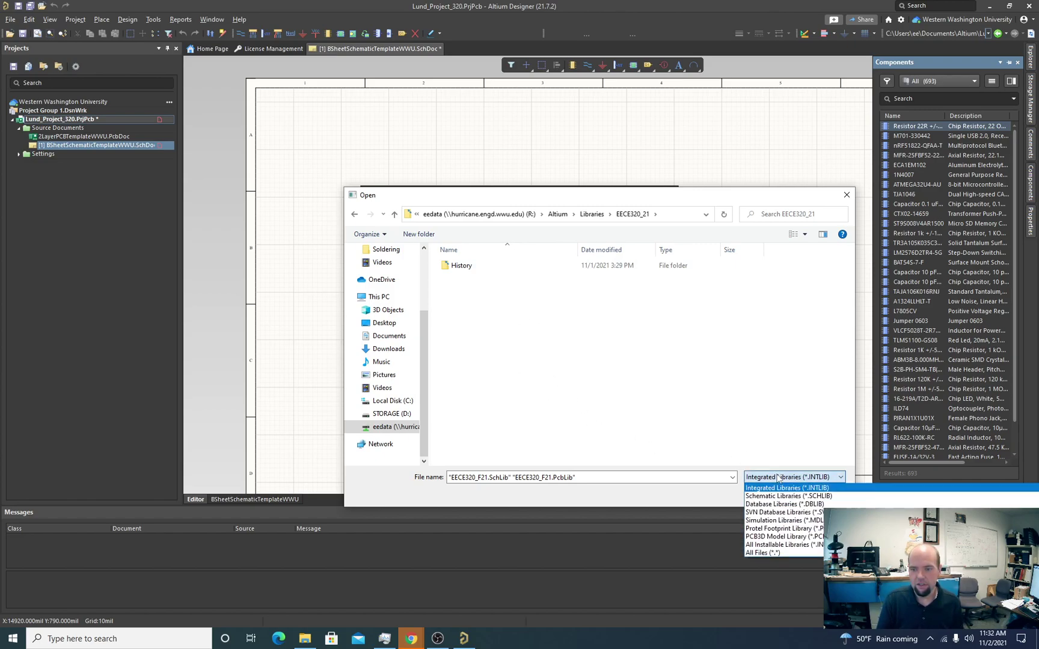
click(782, 545)
Step: Select both EECE320_F21.PcbLib and EECE320_F21.SchLib, install them, and close the library preferences
click(481, 277)
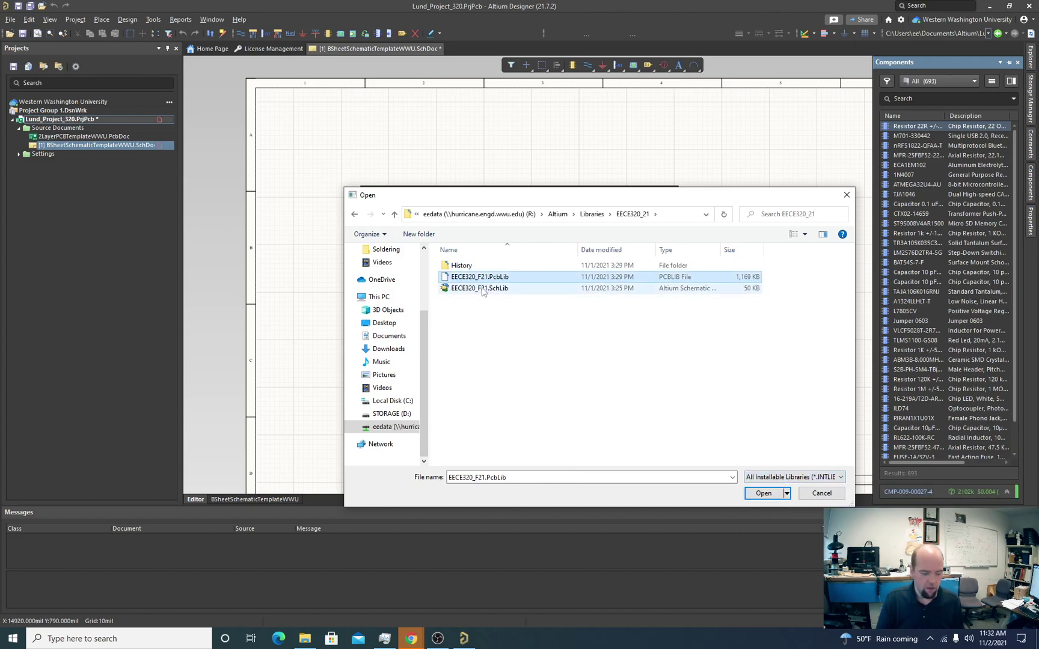
ctrl+click(483, 290)
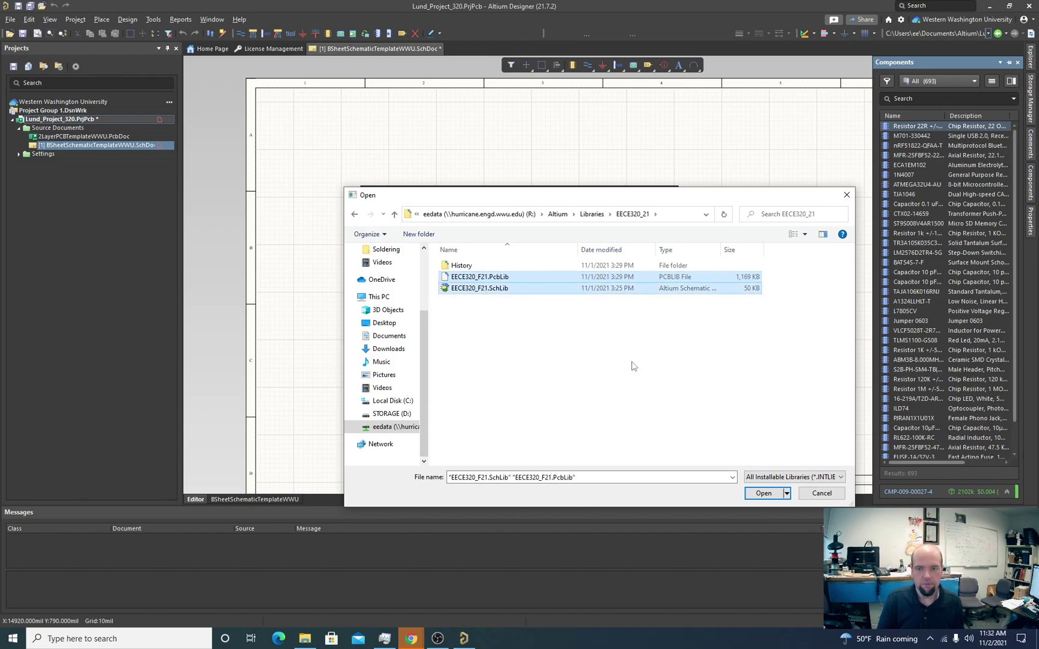
click(764, 494)
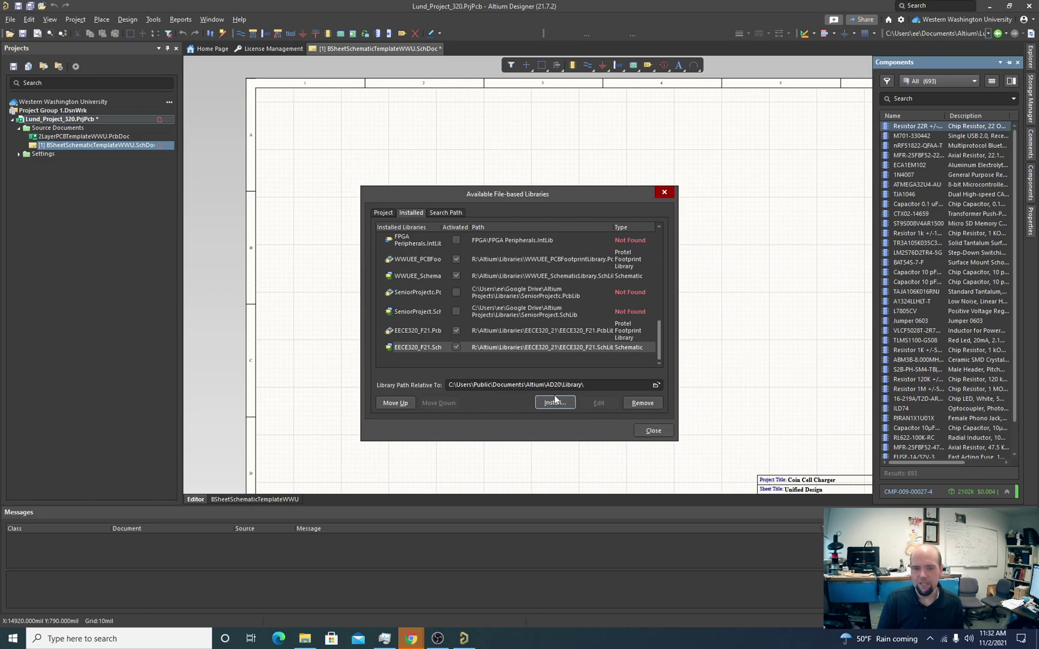
click(654, 431)
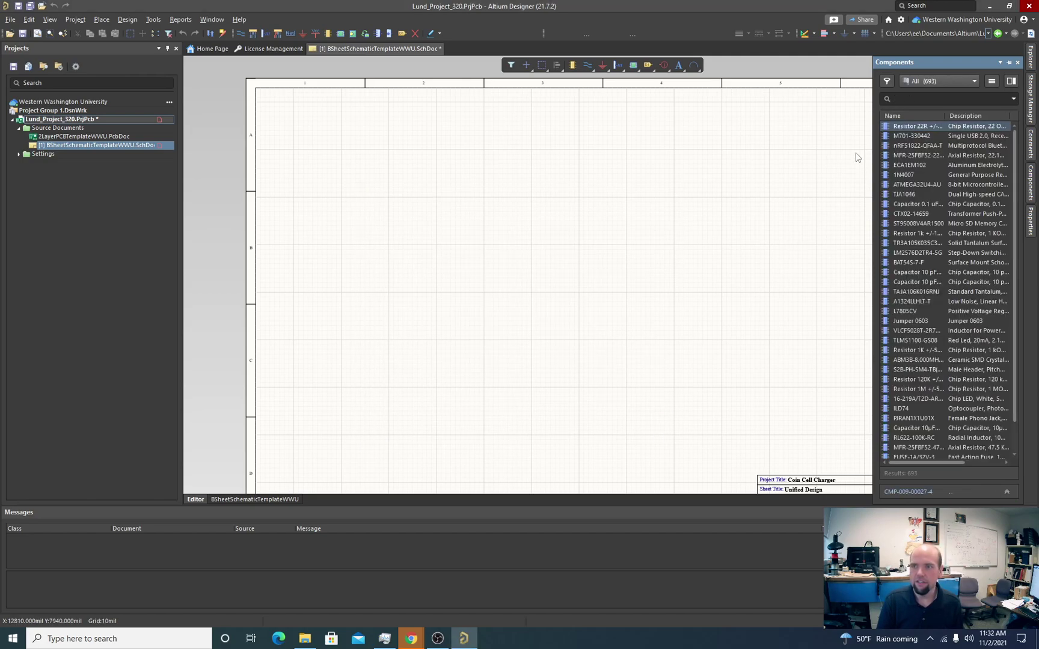
Step: Switch the component list to EECE320_F21.SchLib and preview the USB-C CHARGE CONN's symbol and footprint in the component details
click(974, 81)
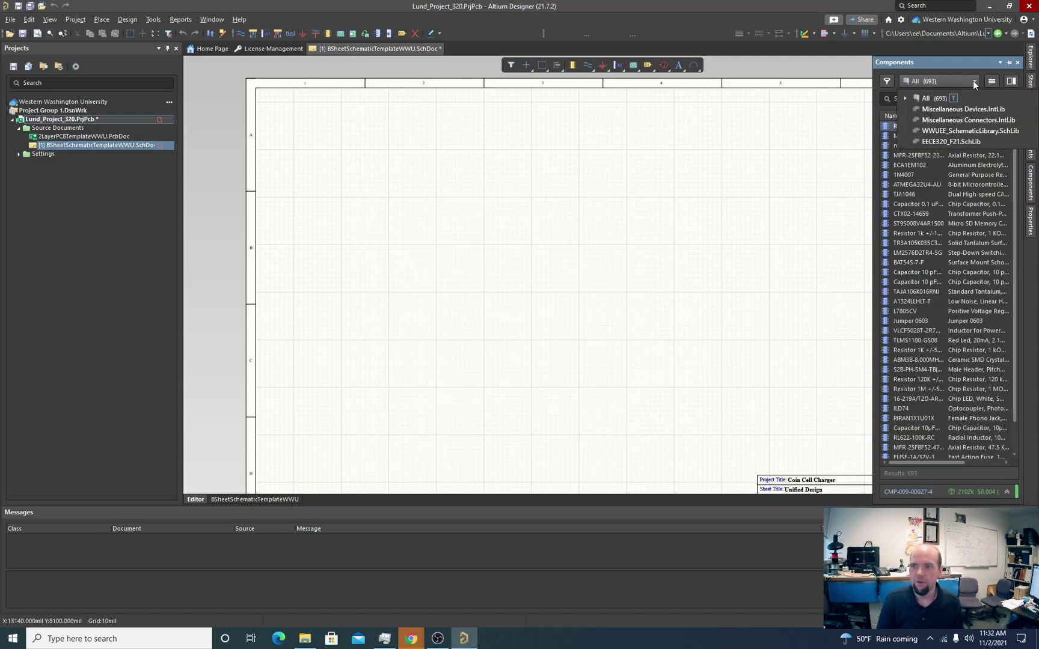
click(943, 142)
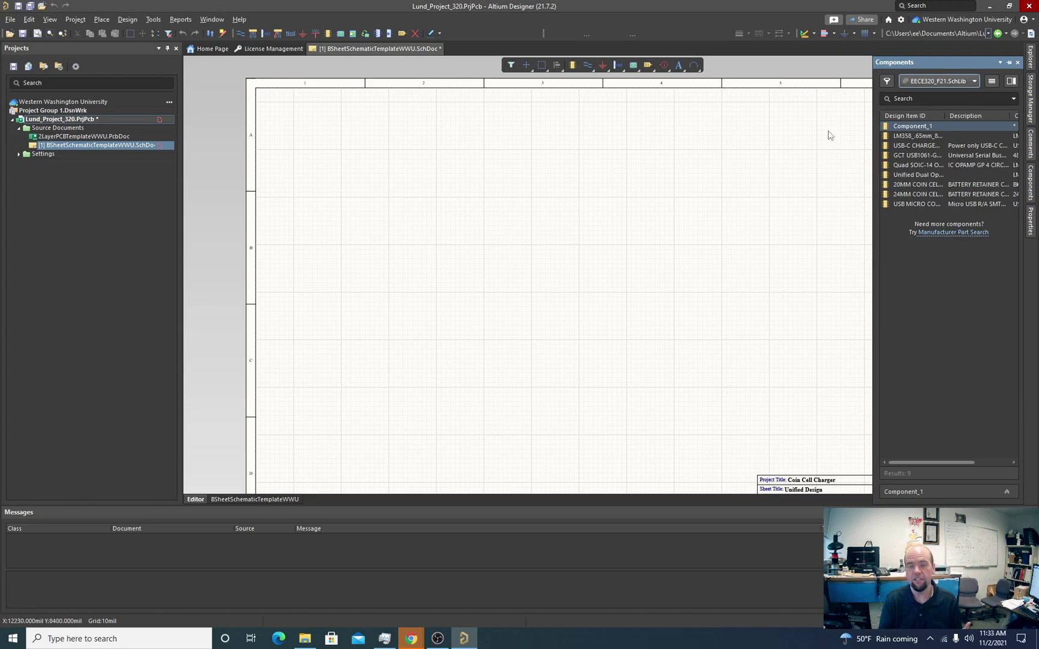
click(913, 146)
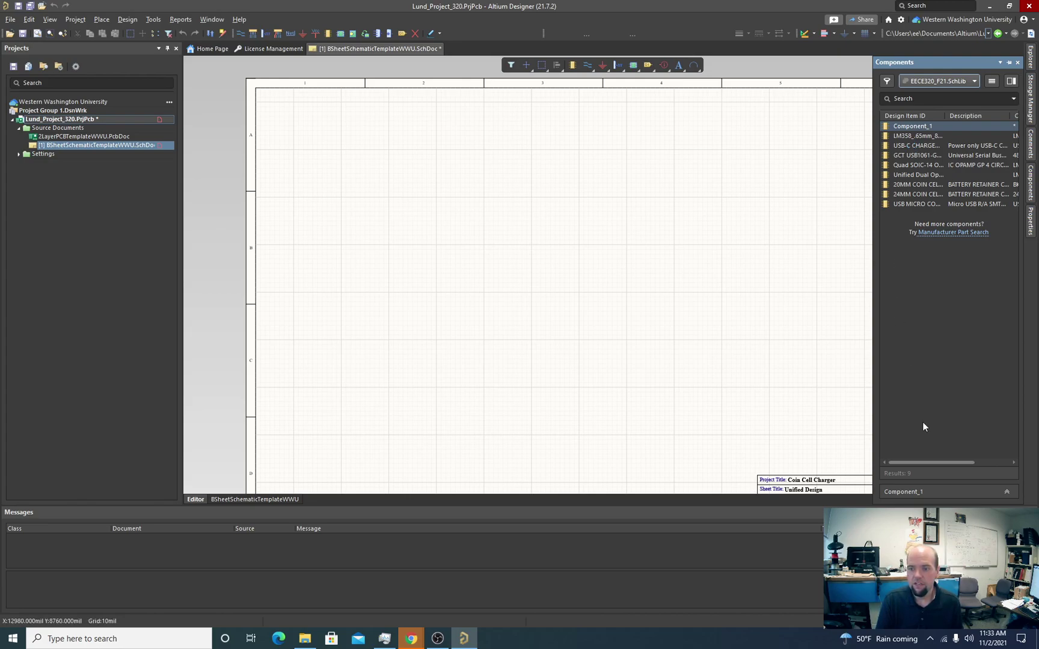
click(1006, 490)
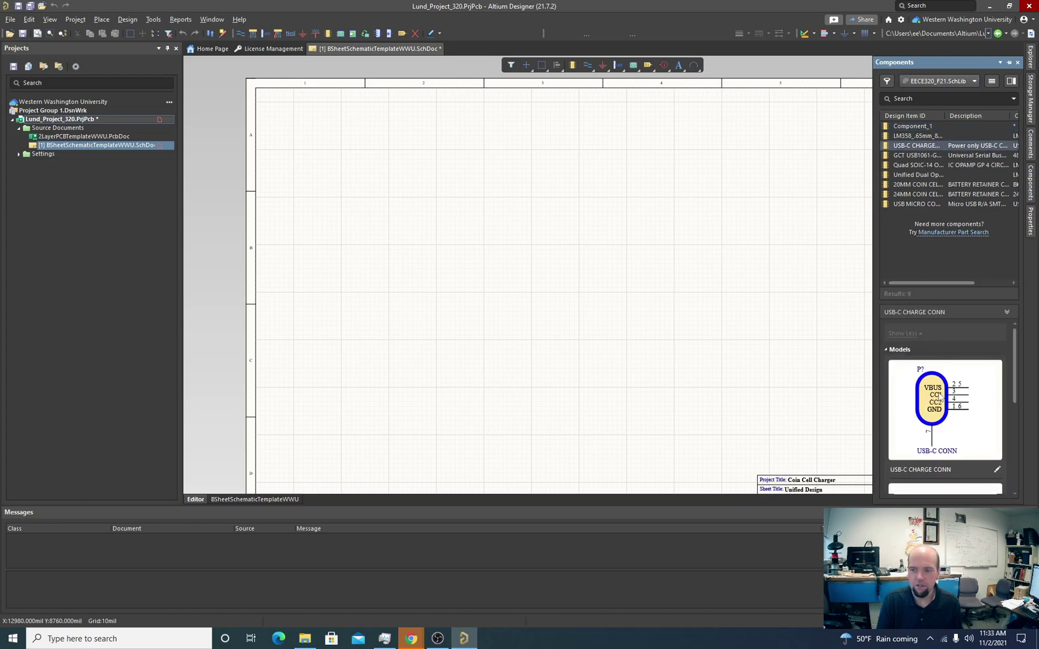
scroll(945, 404, down, 3)
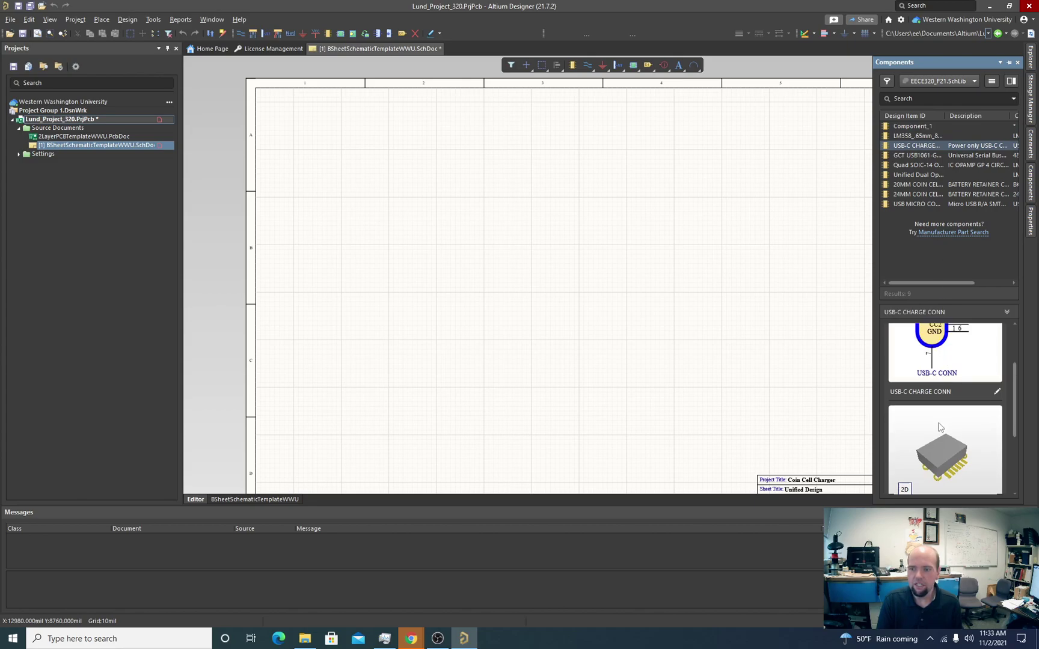
Step: Examine the parameters, symbol and footprint model of the GCT USB1061-GF-L-A connector
click(908, 157)
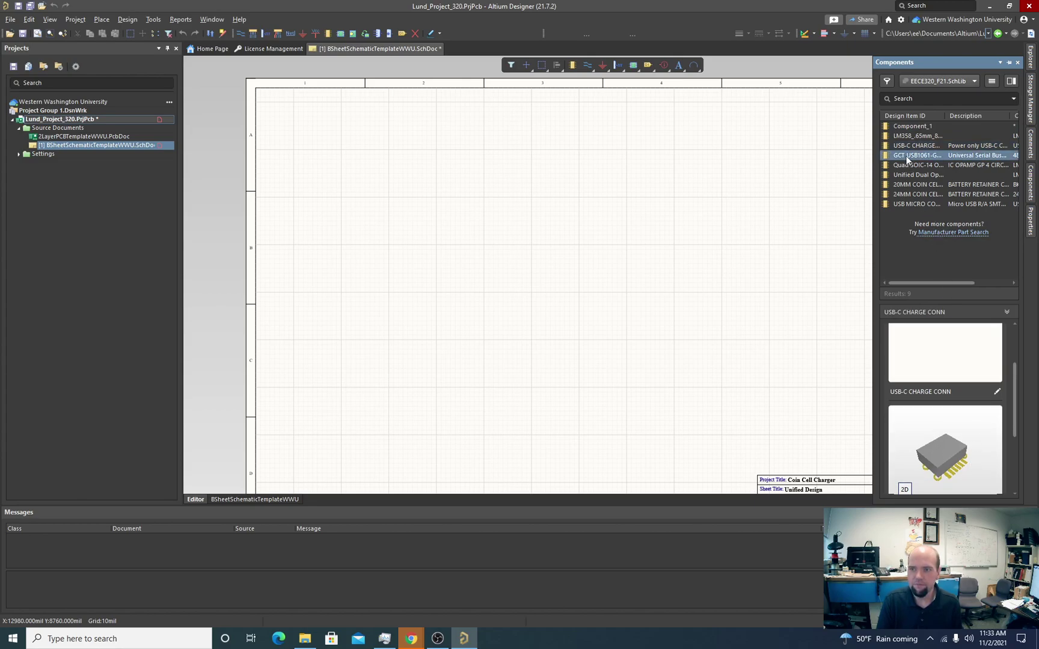
scroll(980, 393, down, 5)
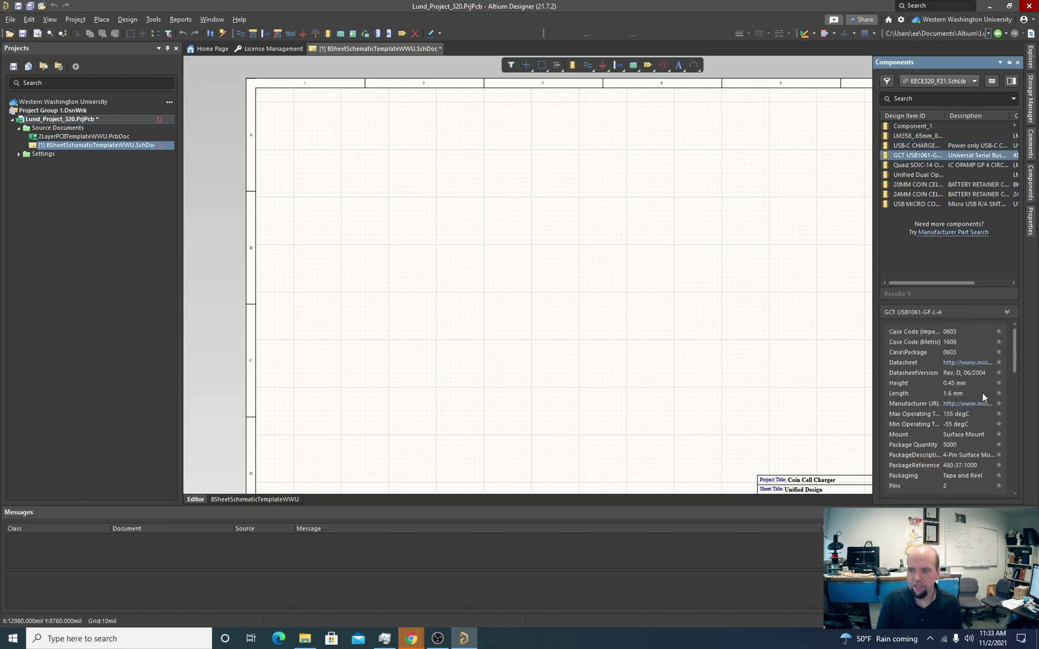
scroll(980, 395, down, 3)
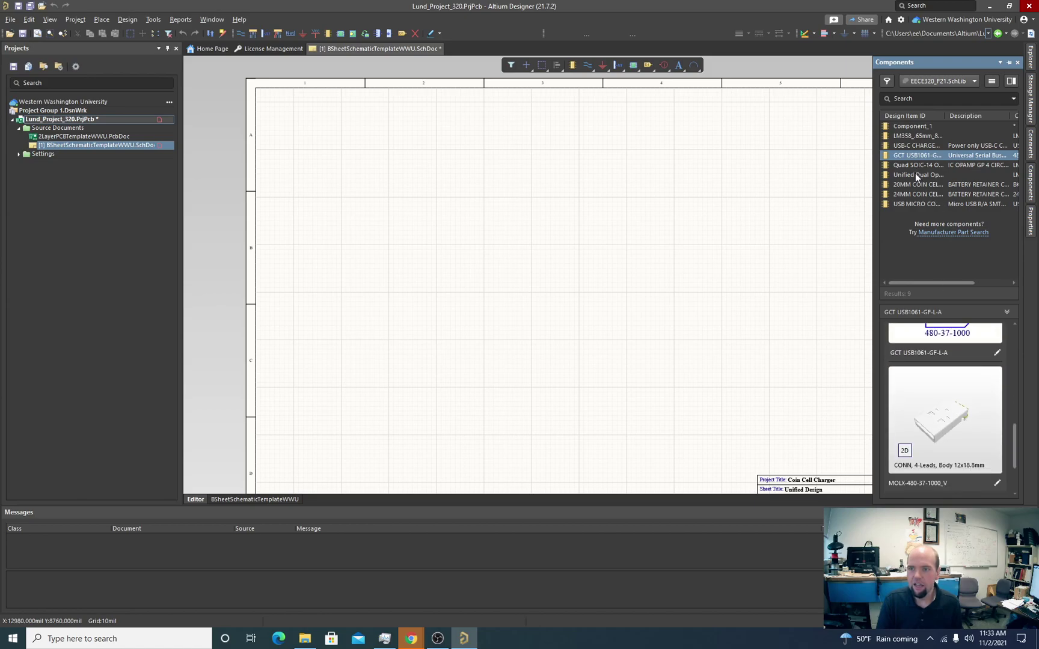
Step: Pick the USB MICRO CONN SMT R/A (Amphenol) for placement and rotate its symbol through a full turn
click(915, 202)
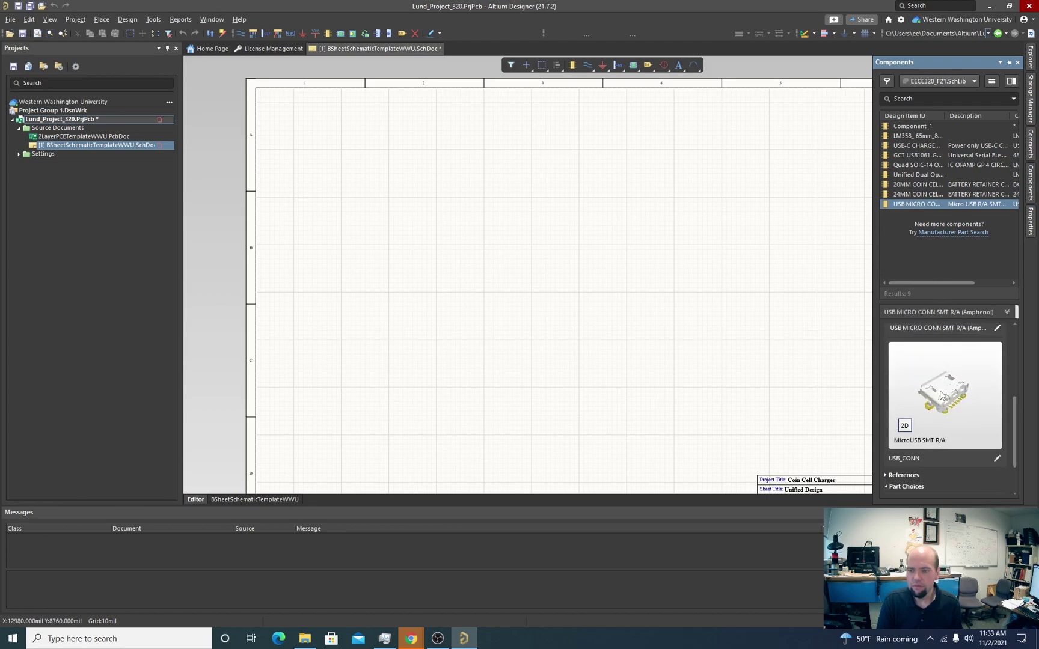
right_click(907, 205)
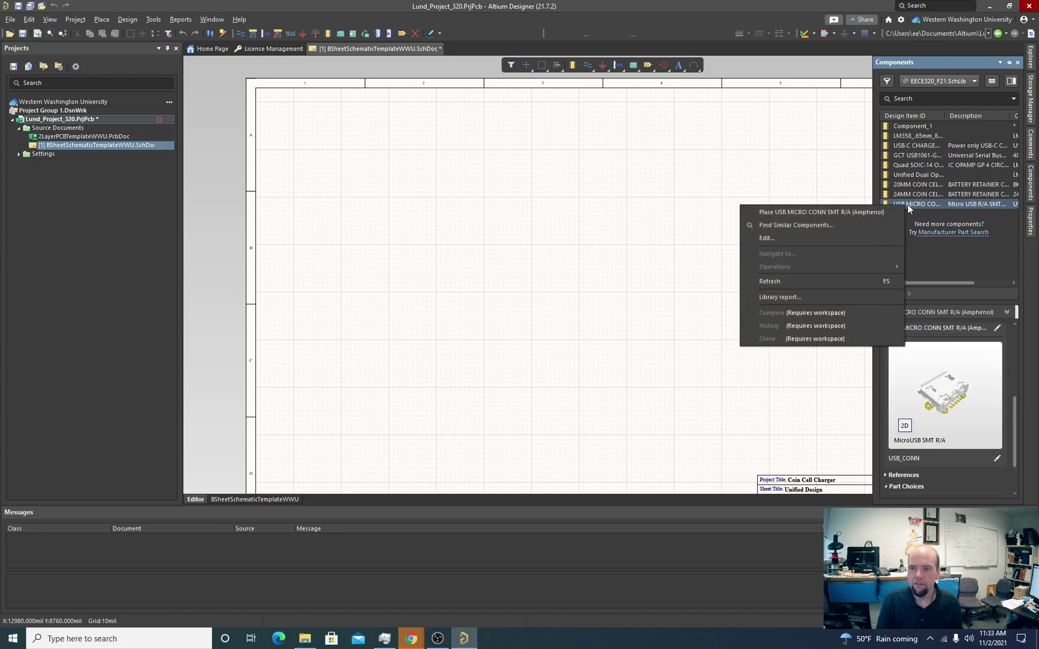
click(878, 212)
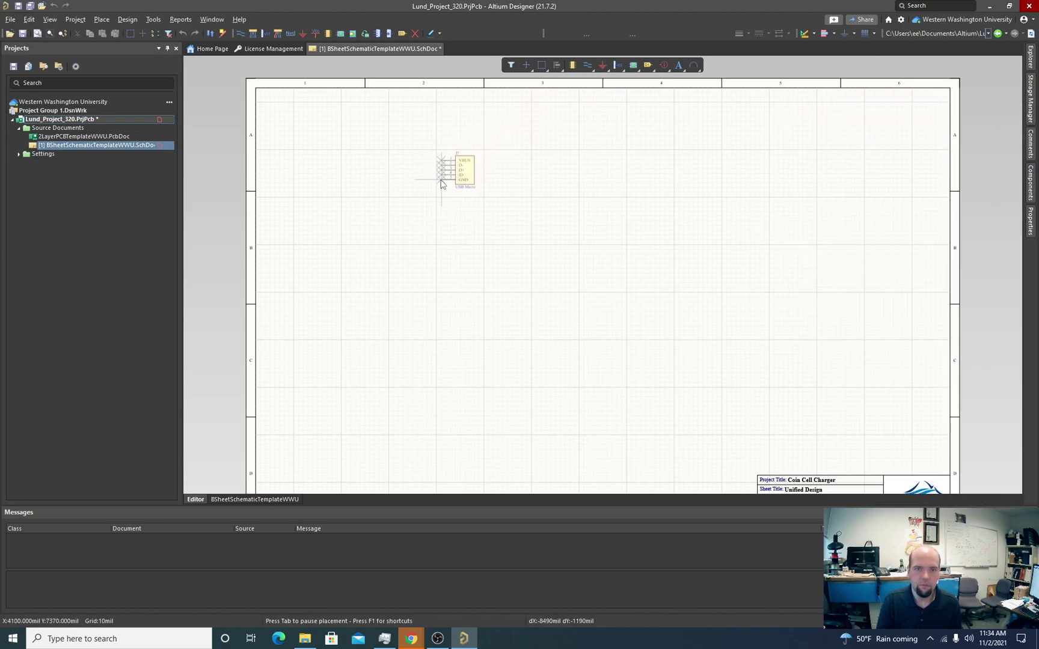
key(space)
key(space)
key(space)
key(space)
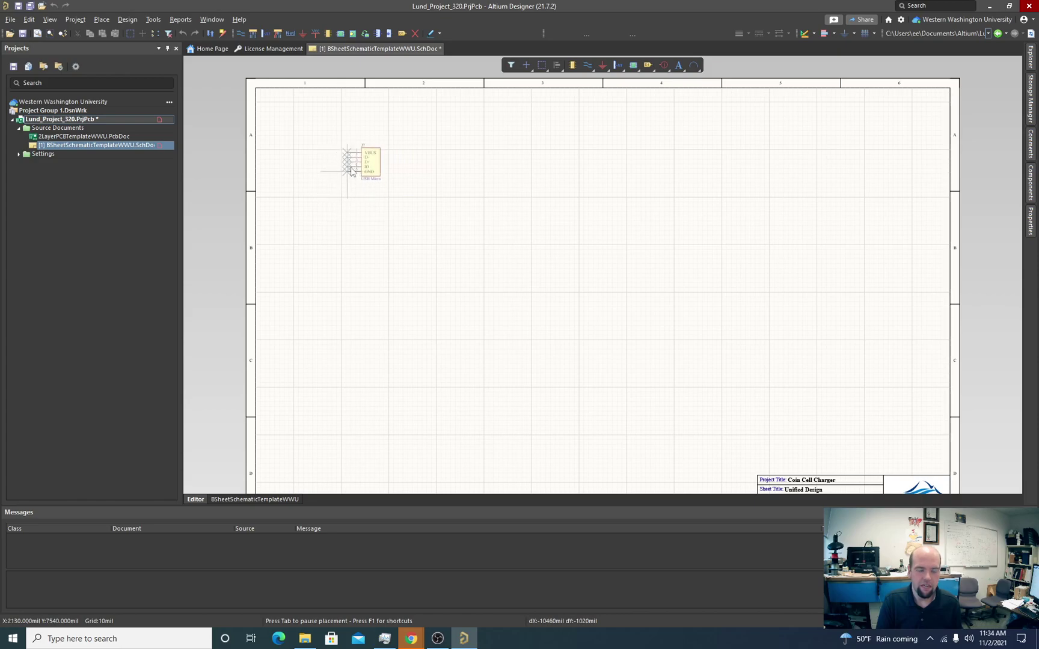
Step: Set the snap grid to 100 mil and place one USB Micro connector in zone A1 of the schematic sheet
key(End)
key(g)
key(Home)
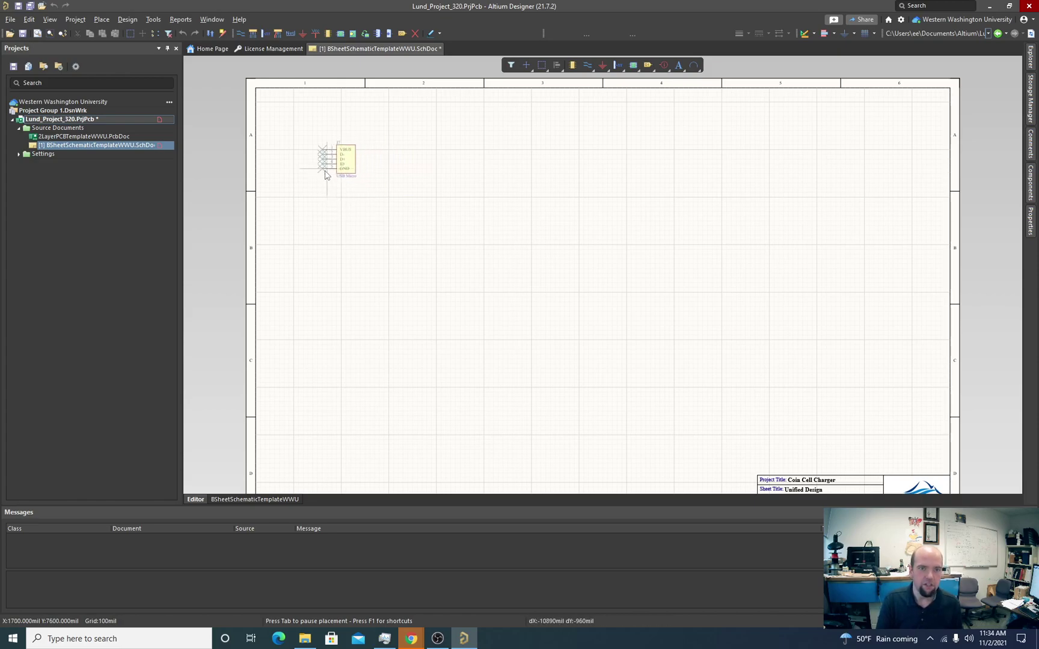
key(g)
key(Page_Up)
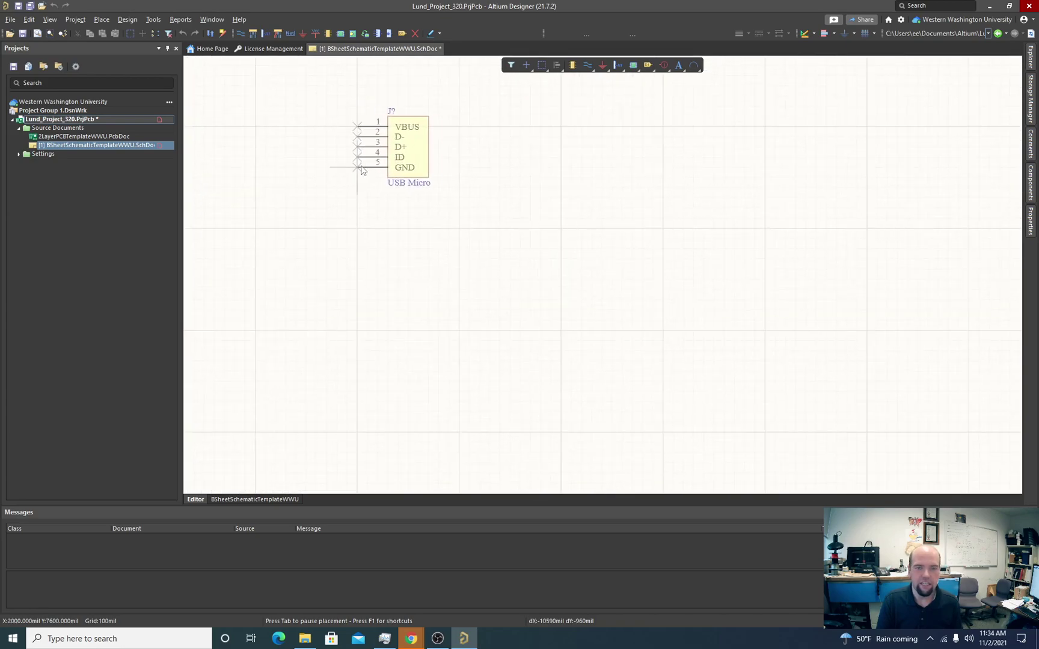
key(Page_Down)
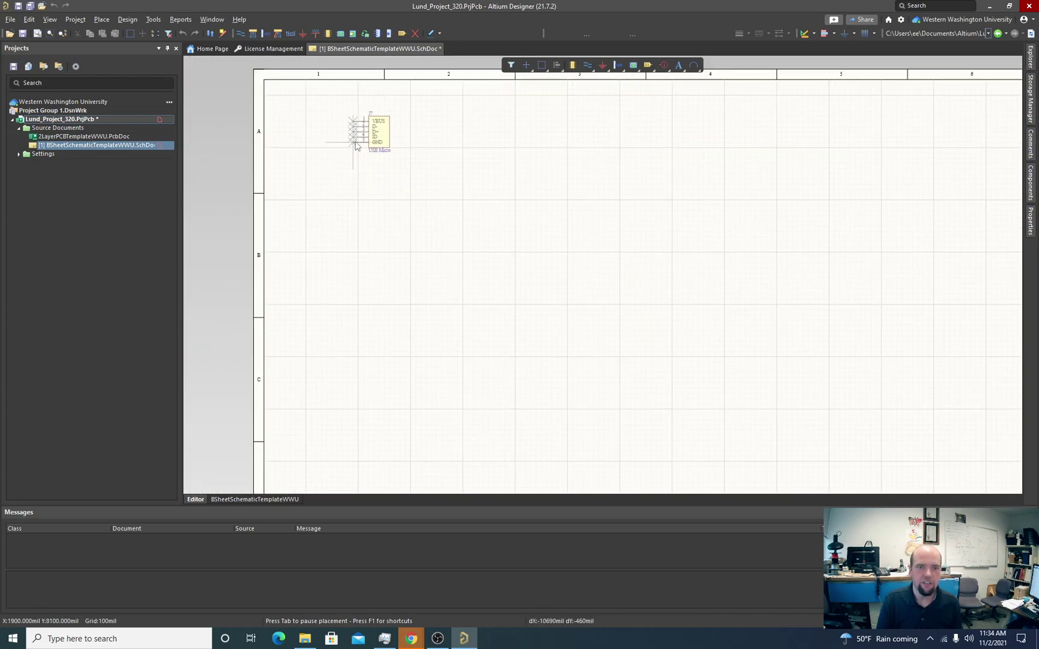
click(408, 187)
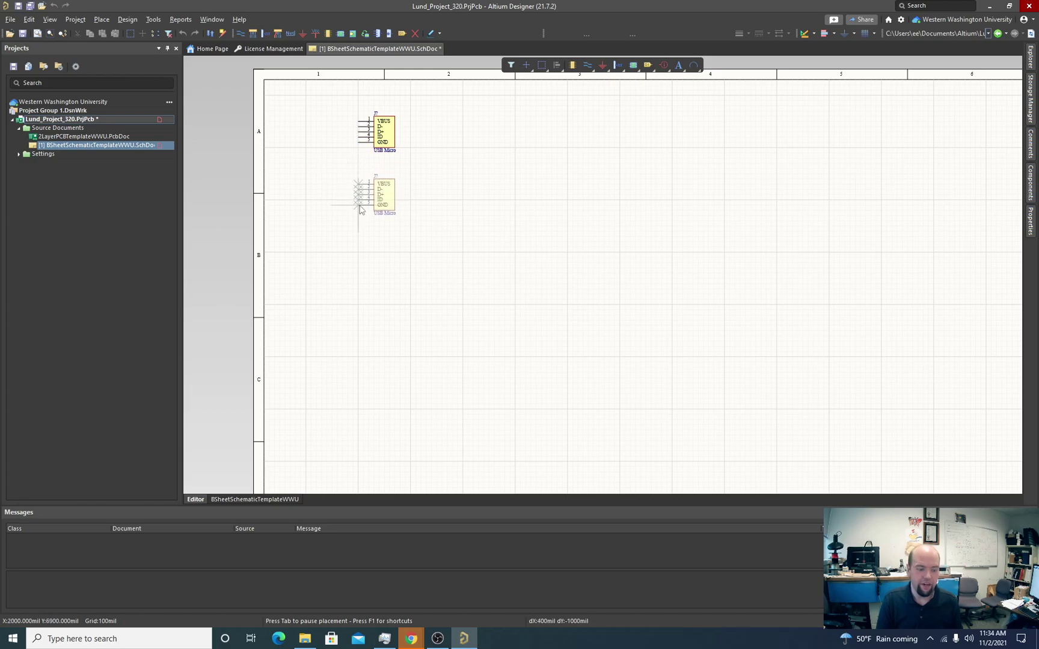
key(Escape)
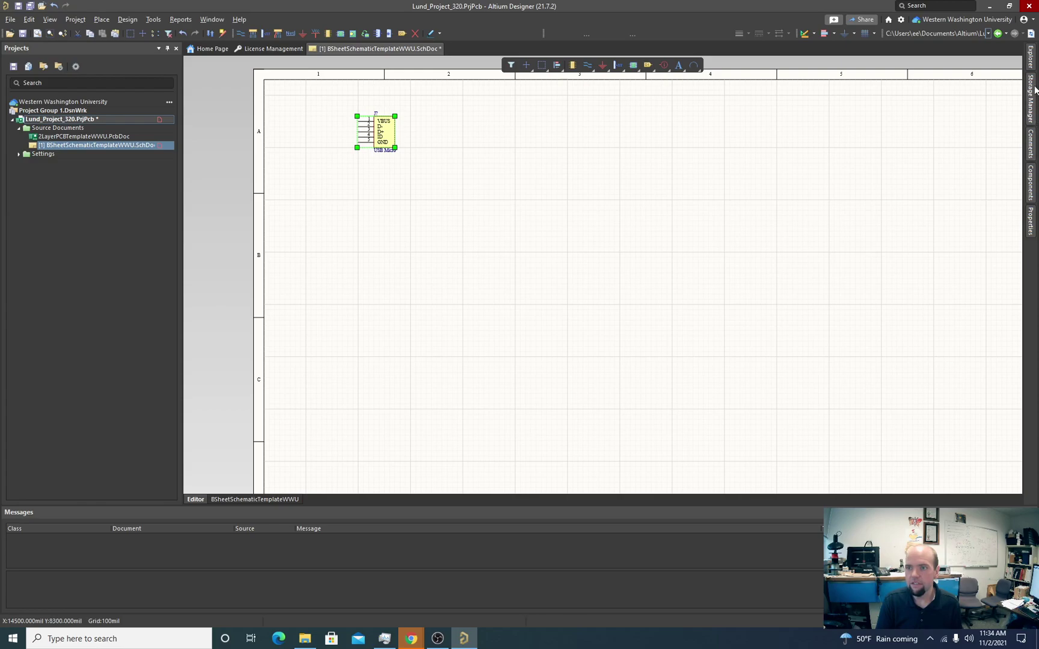
Step: Place one USB-C CHARGE CONN directly below the USB Micro connector
click(1031, 60)
click(1032, 182)
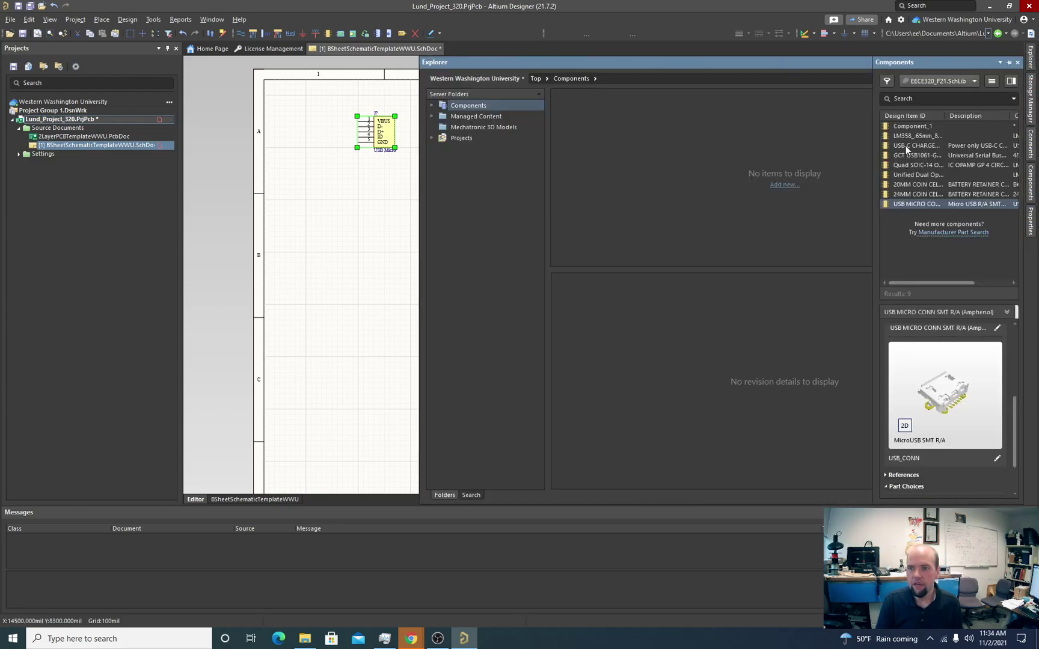
right_click(906, 145)
click(936, 153)
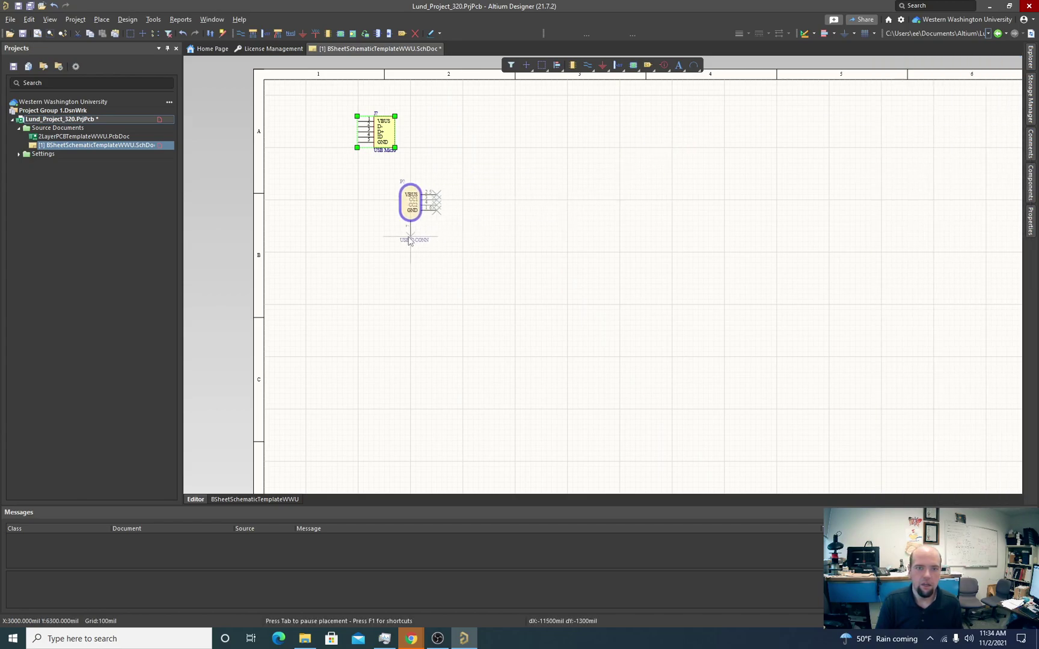
click(369, 221)
key(Escape)
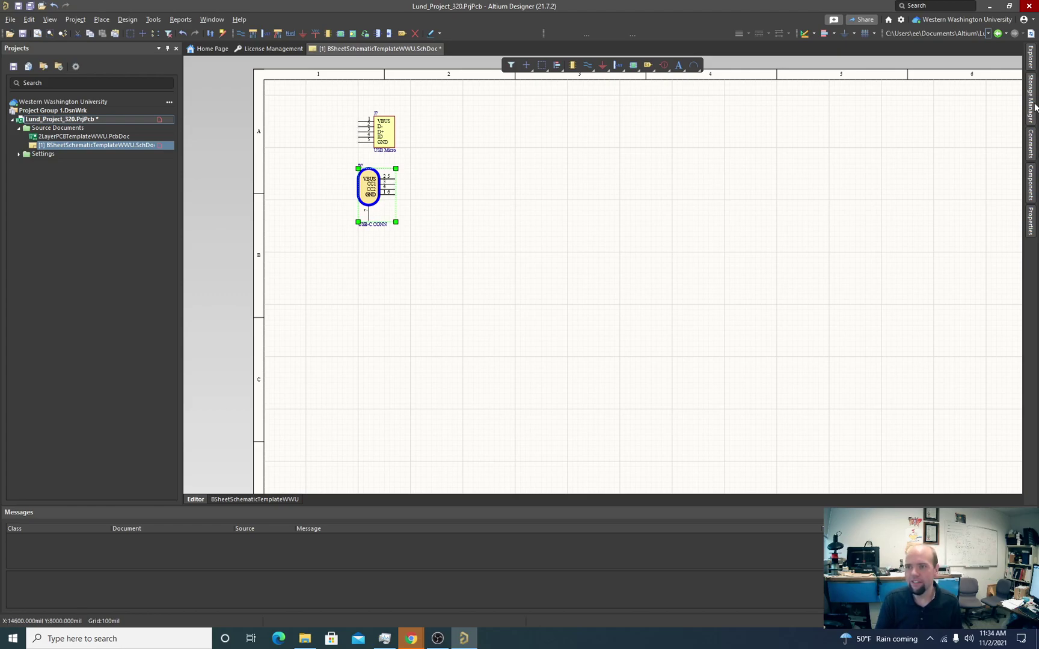
Step: Place one GCT USB1061-GF-L-A connector directly below the USB-C connector, aligned with the other two
click(1032, 178)
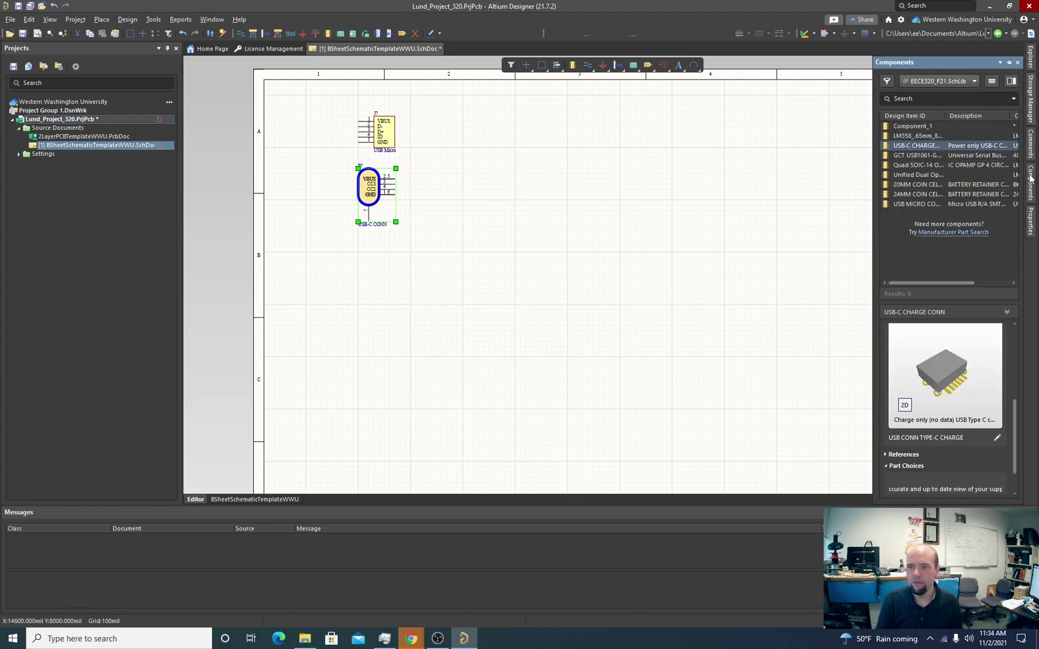
click(959, 156)
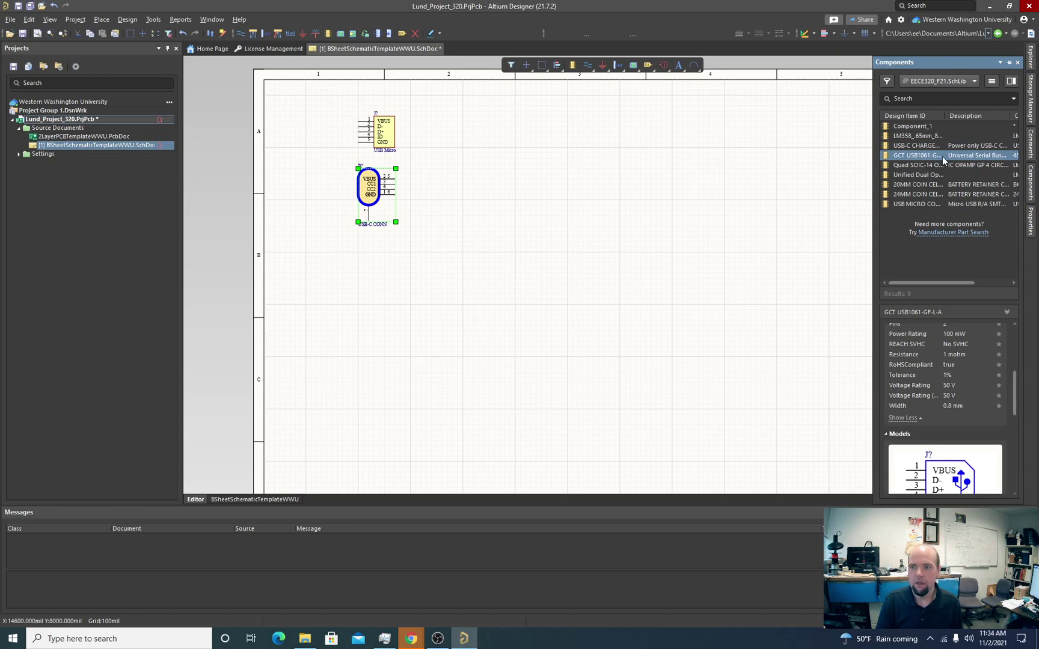
right_click(943, 160)
click(884, 163)
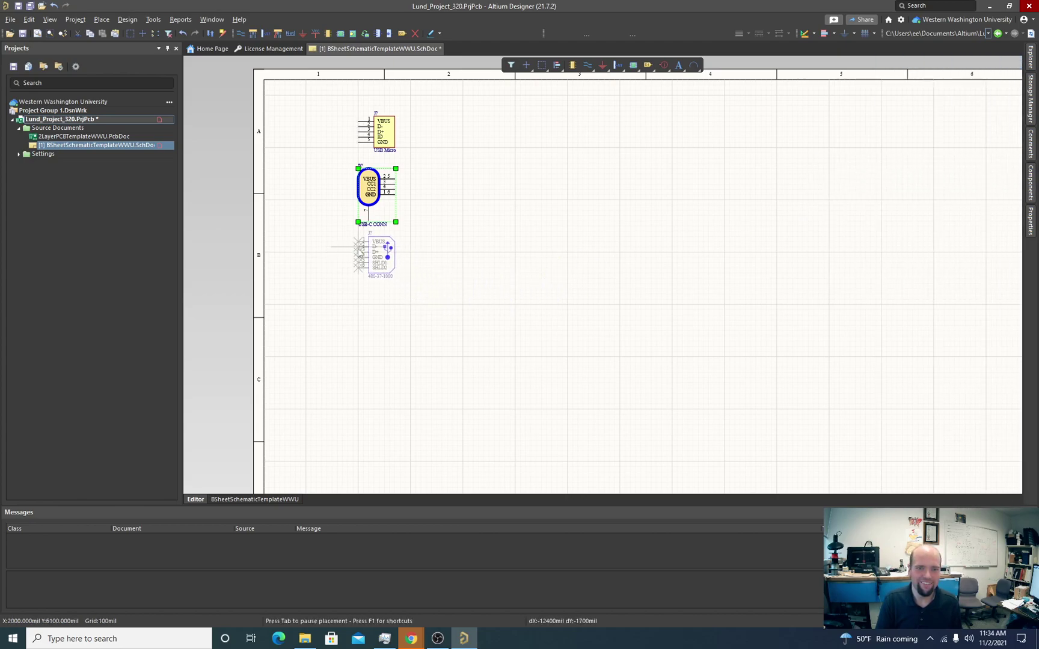
click(360, 252)
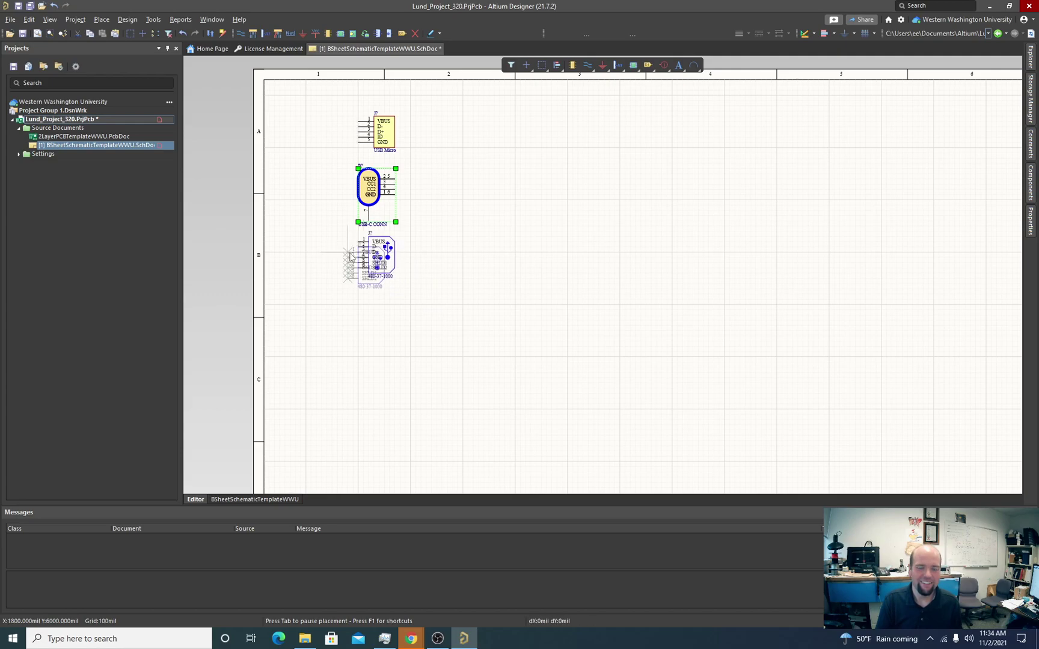
right_click(481, 268)
Step: Examine the pins of the placed USB connectors, especially the USB-C connector's VBUS, CC1, CC2 and GND pins
ctrl+scroll(457, 237, up, 3)
ctrl+scroll(447, 244, down, 2)
scroll(439, 239, up, 1)
scroll(430, 235, up, 1)
click(442, 232)
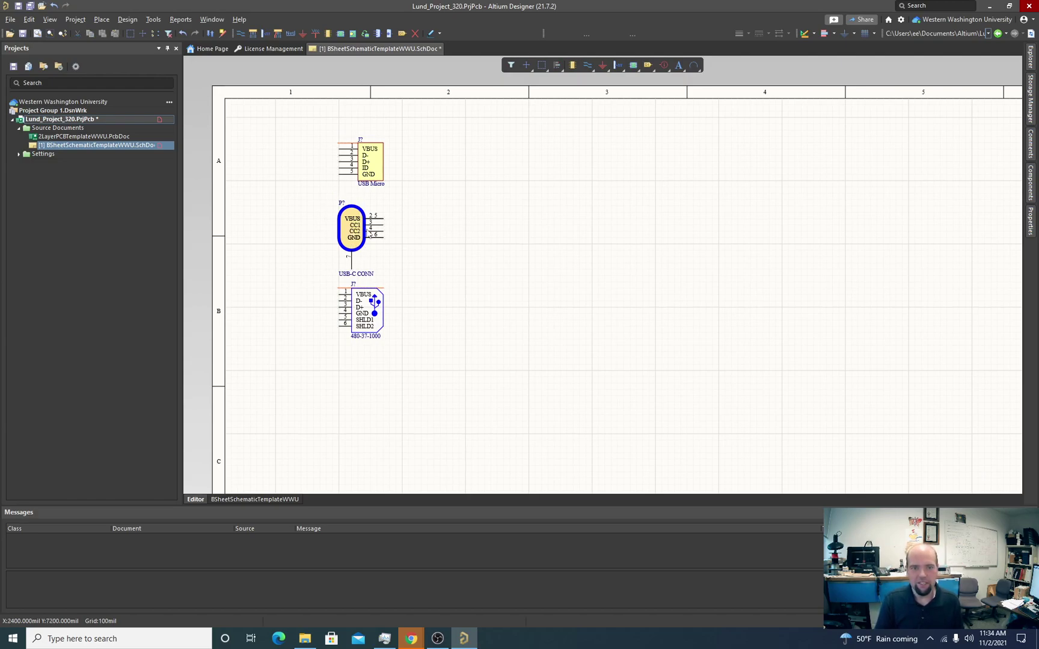
ctrl+scroll(373, 225, up, 2)
ctrl+scroll(374, 225, up, 2)
click(383, 212)
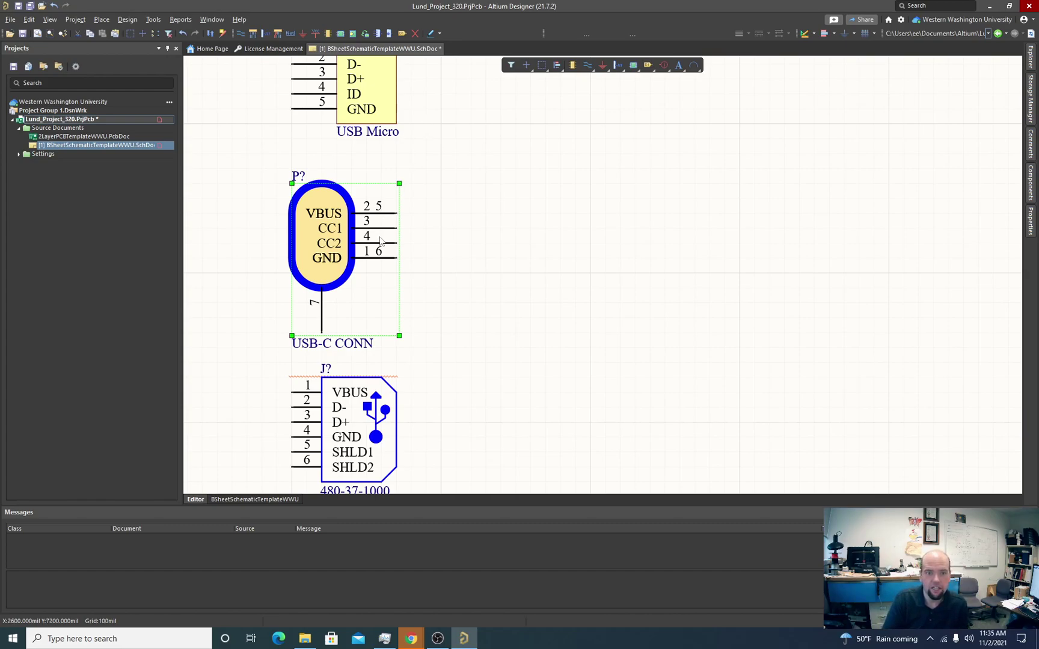
click(337, 238)
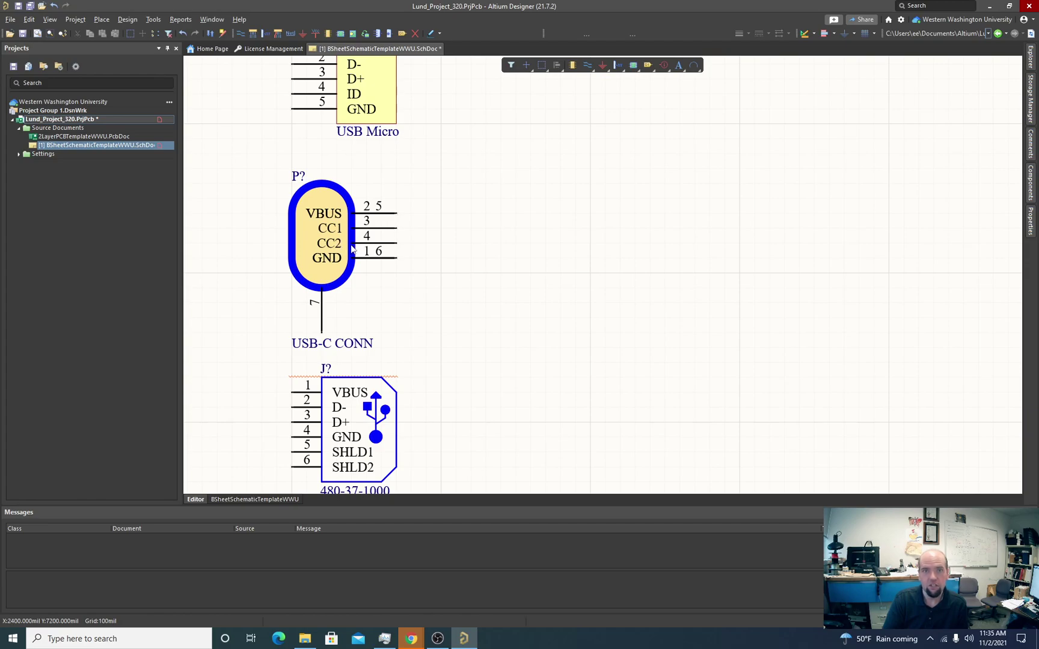
mouse_move(353, 250)
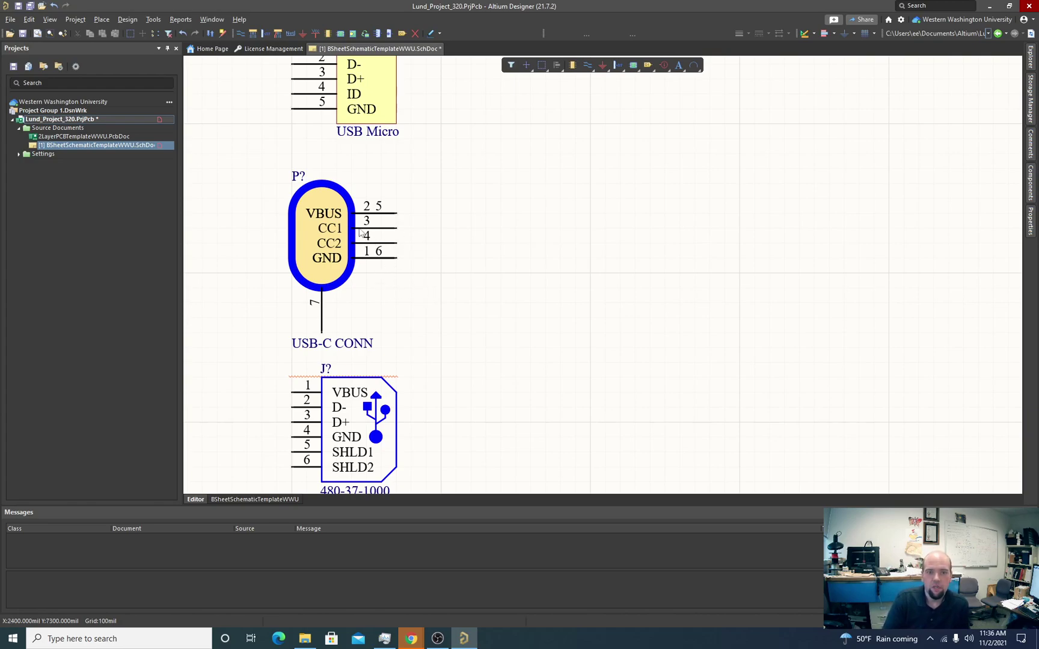
scroll(397, 255, up, 1)
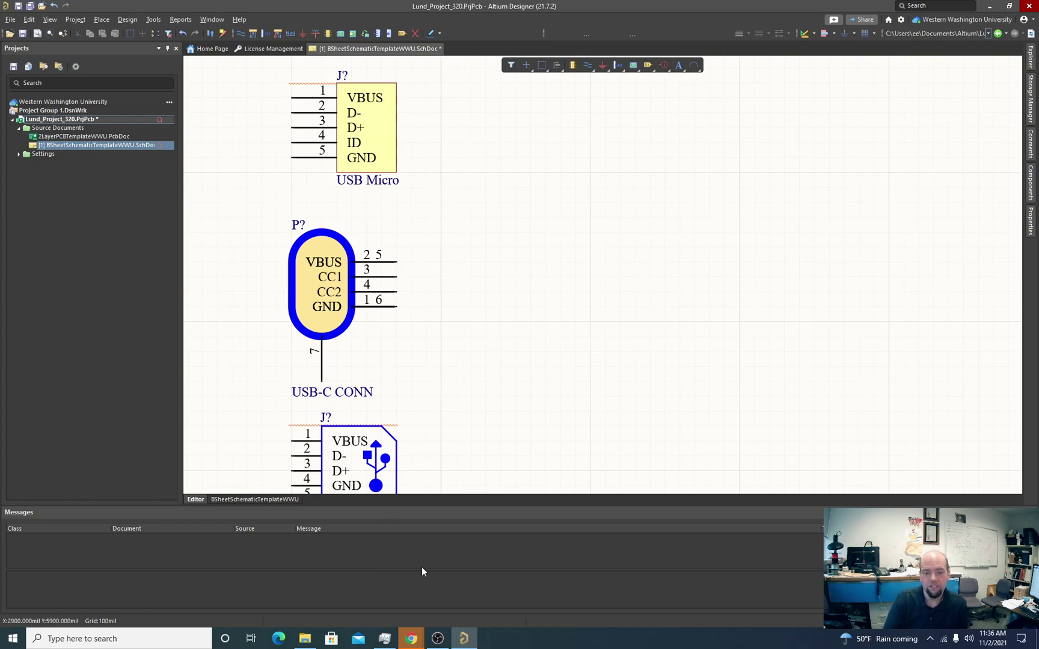
Step: Switch to Chrome and view the DigiKey USB Type-C 5V article and the Stack Exchange charger data-pin resistor schematics
mouse_move(411, 640)
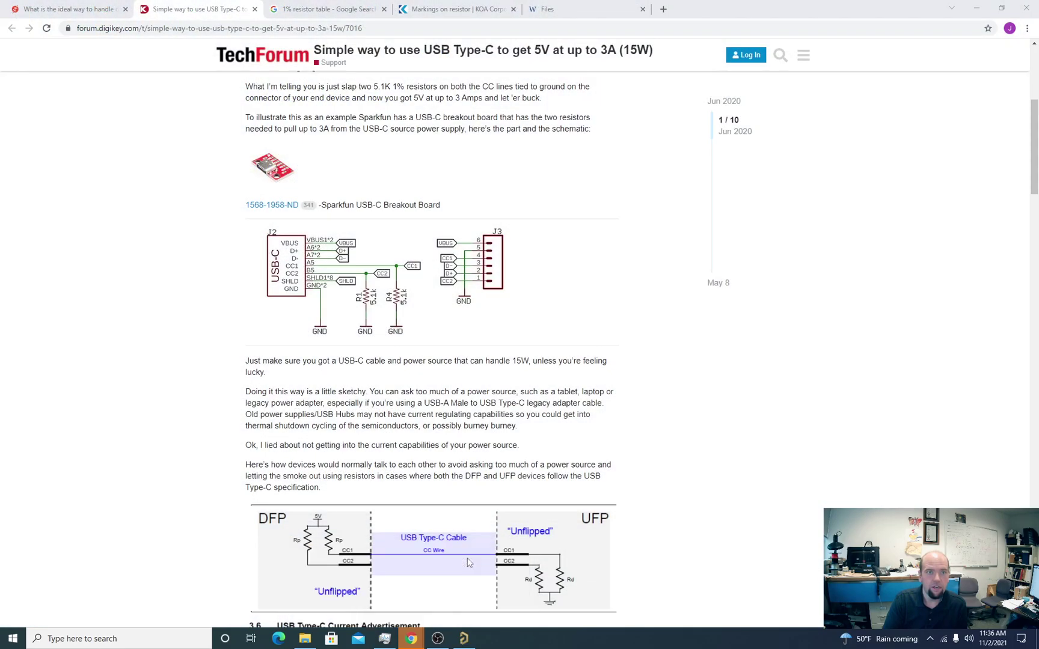
click(466, 583)
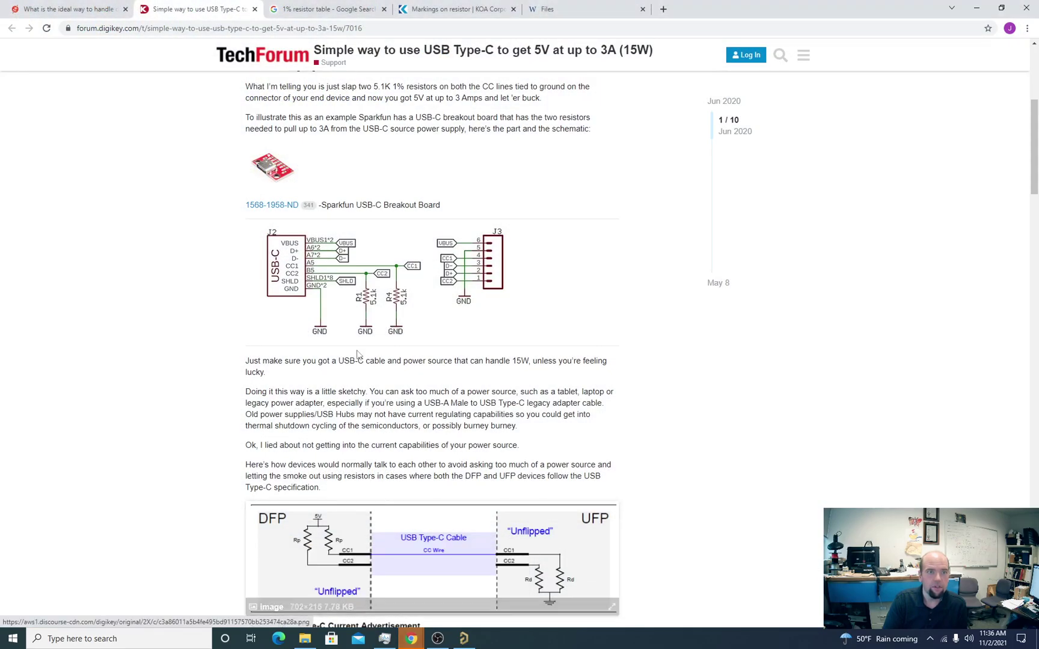
click(87, 10)
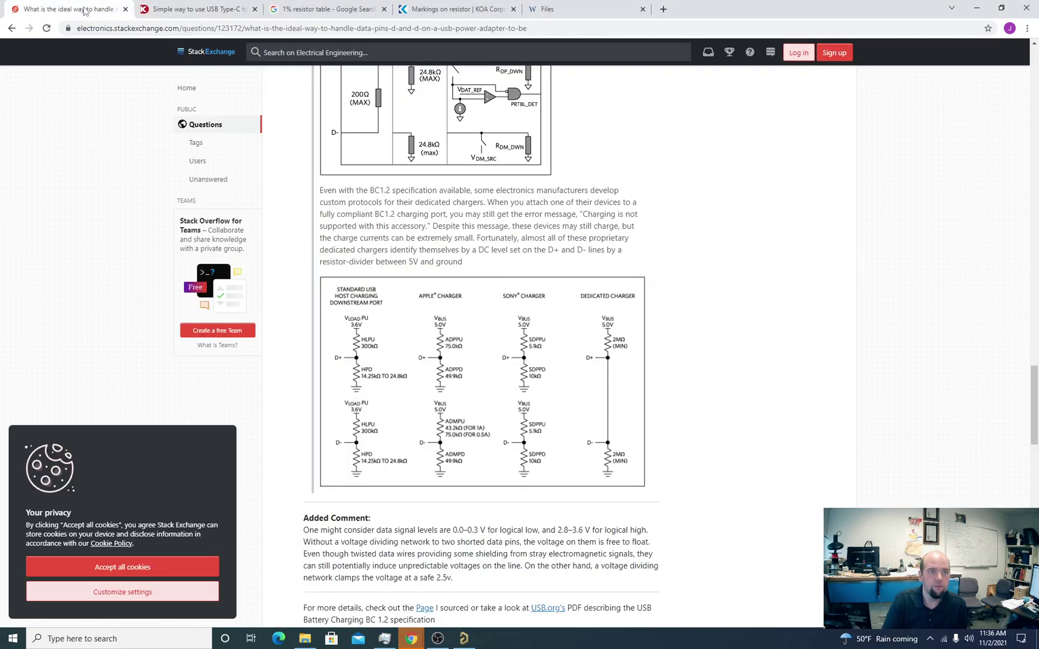
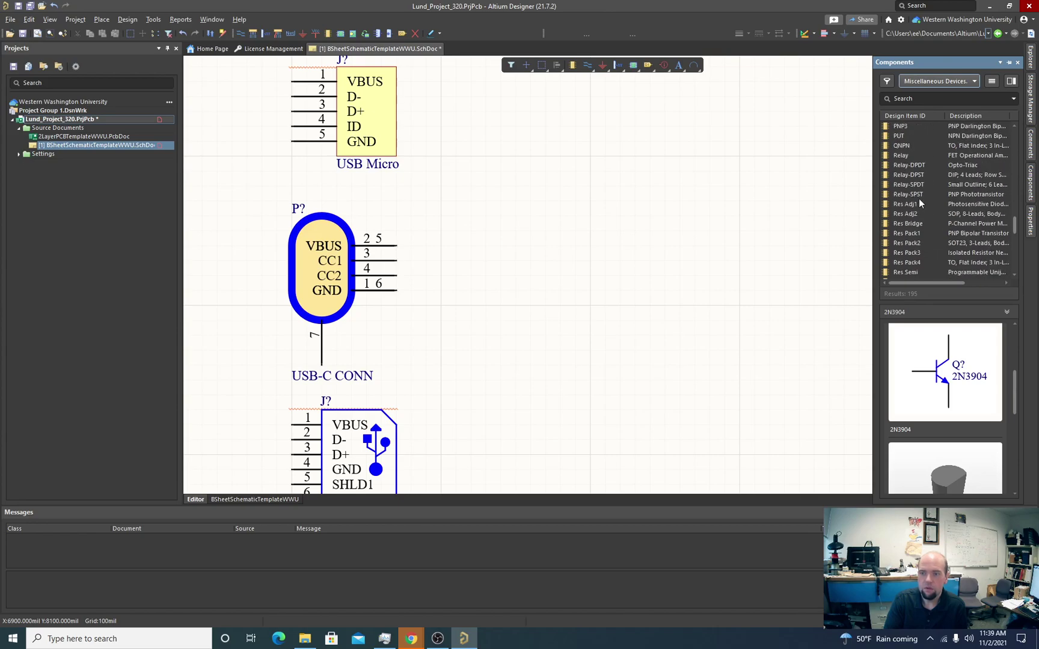
Step: Select Res3 in the Miscellaneous Devices library, choose its J1-0603 footprint, and review the component's references and model preview
scroll(919, 209, down, 5)
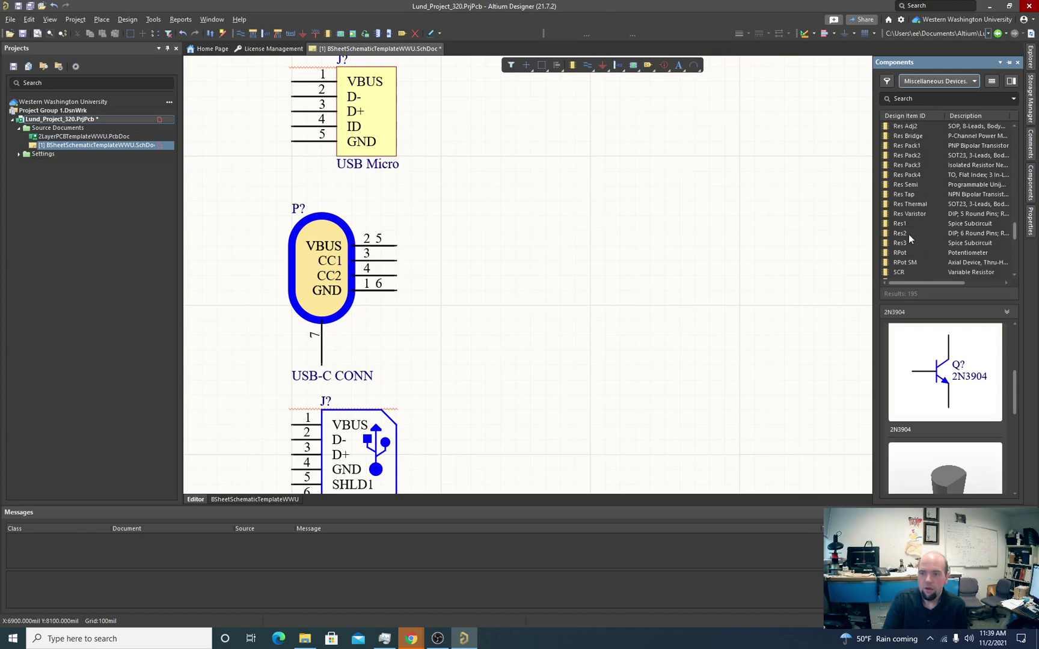
click(909, 243)
scroll(947, 386, down, 2)
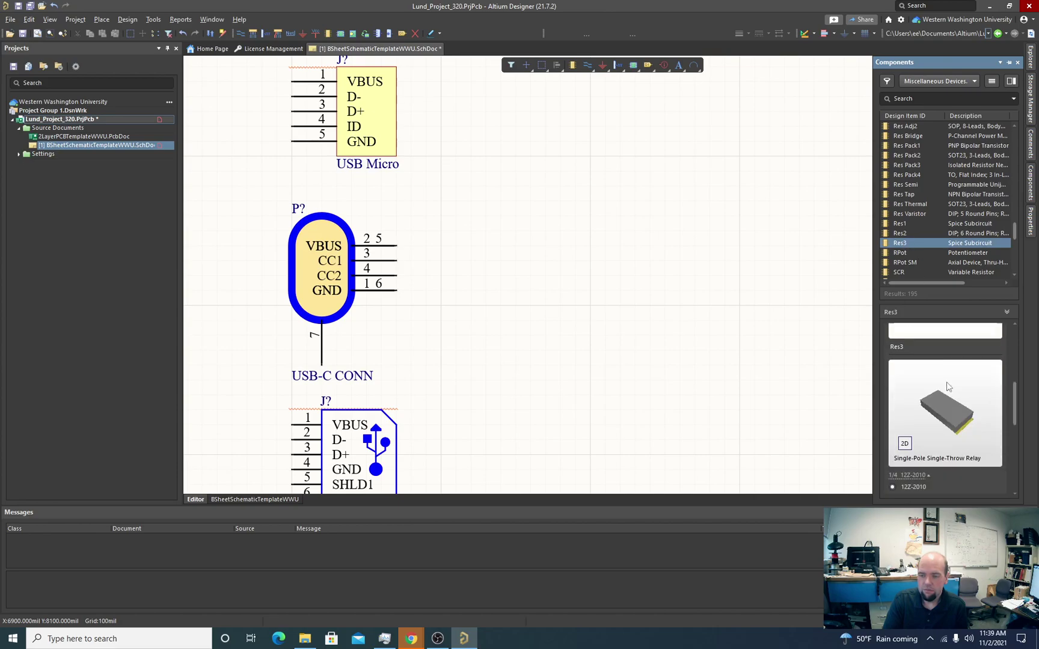
scroll(943, 382, down, 3)
click(893, 430)
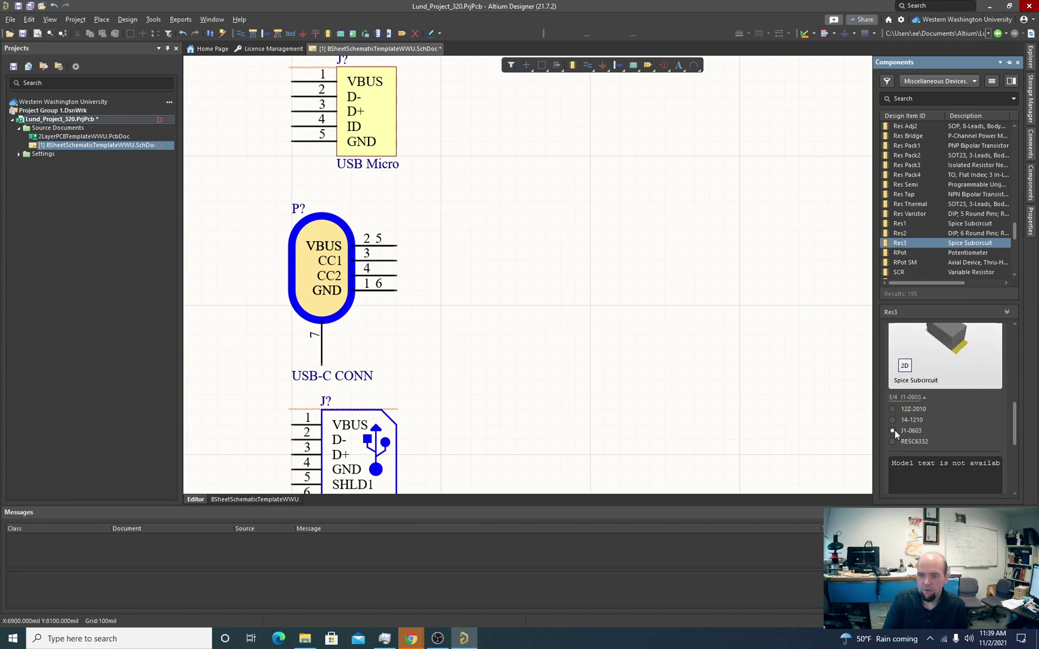
scroll(935, 423, down, 3)
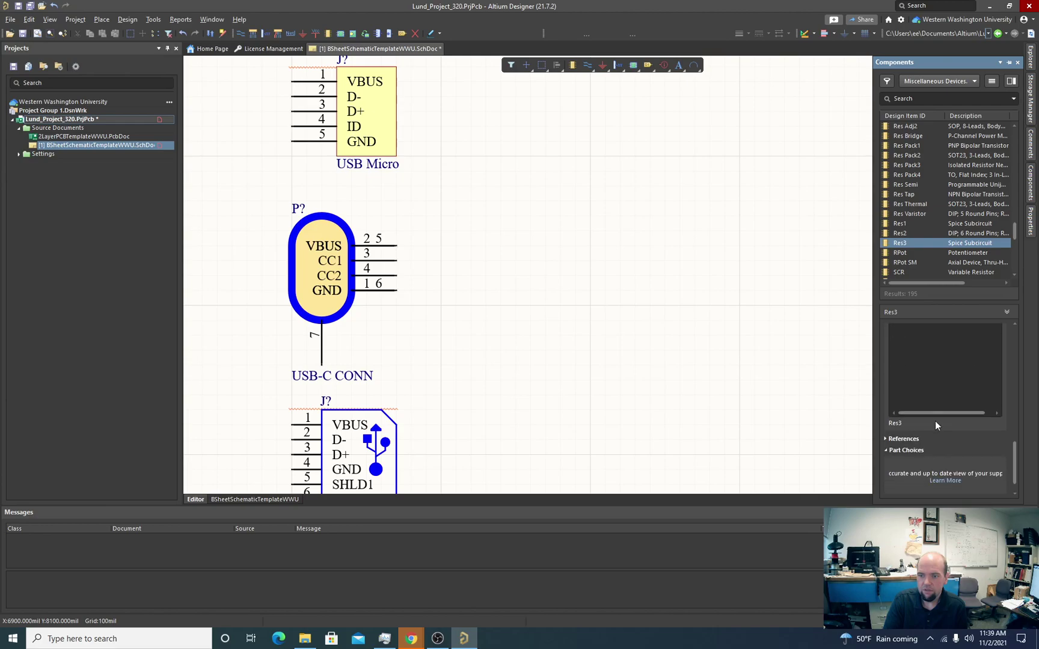
click(887, 439)
scroll(890, 435, down, 1)
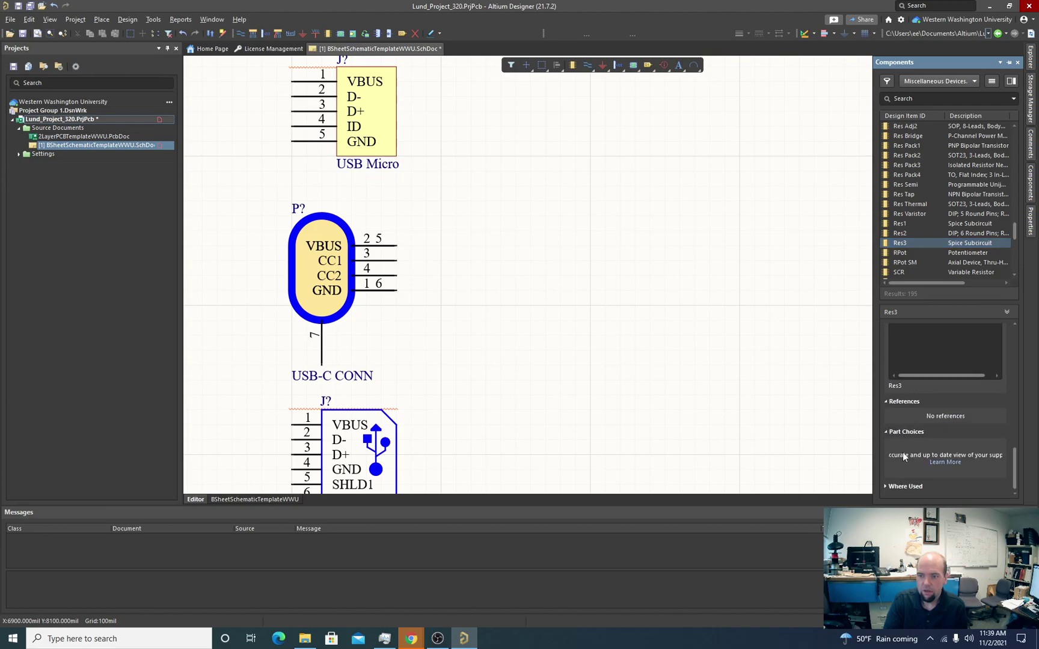
scroll(903, 452, up, 4)
scroll(954, 372, up, 1)
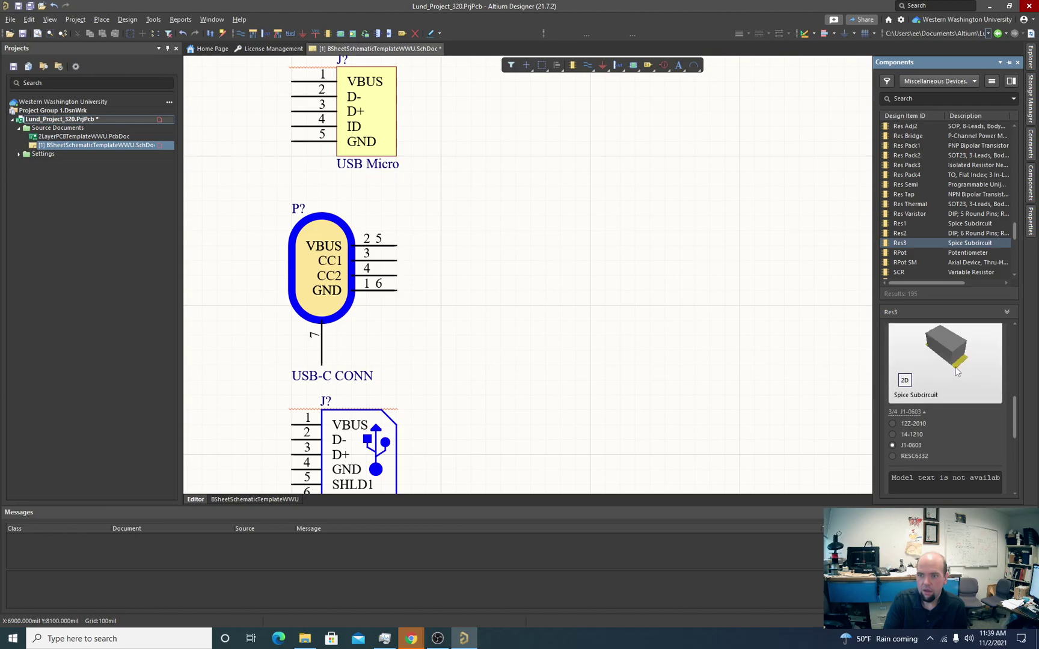
Step: Place a Res3 resistor on the D- pin of the USB Micro connector and another on the D- pin of the 480-37-1000 connector
right_click(969, 245)
click(938, 250)
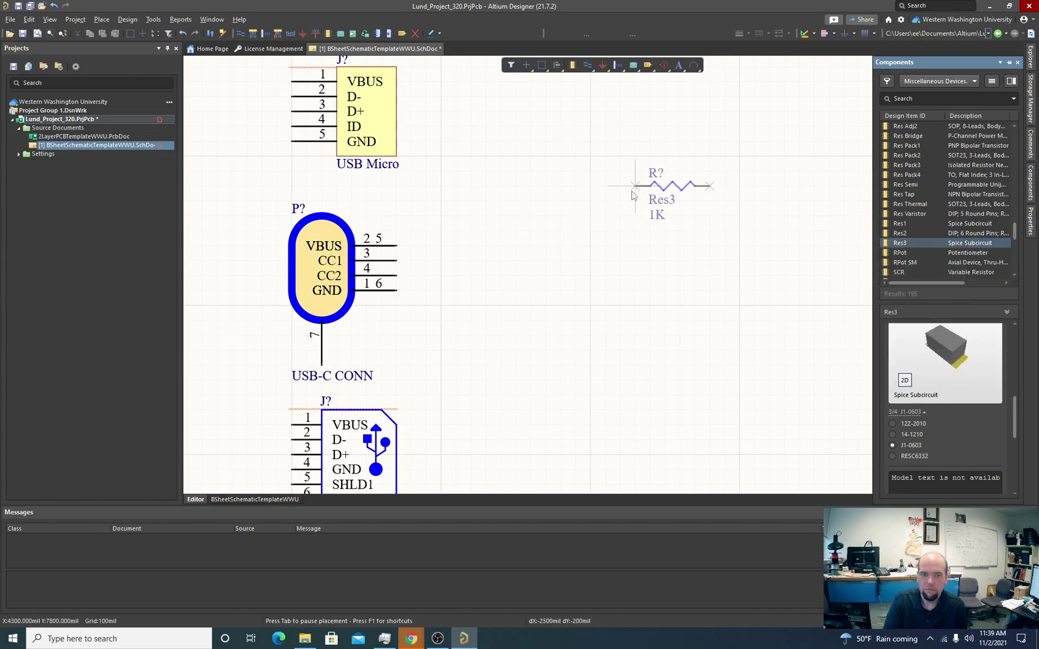
scroll(210, 160, up, 3)
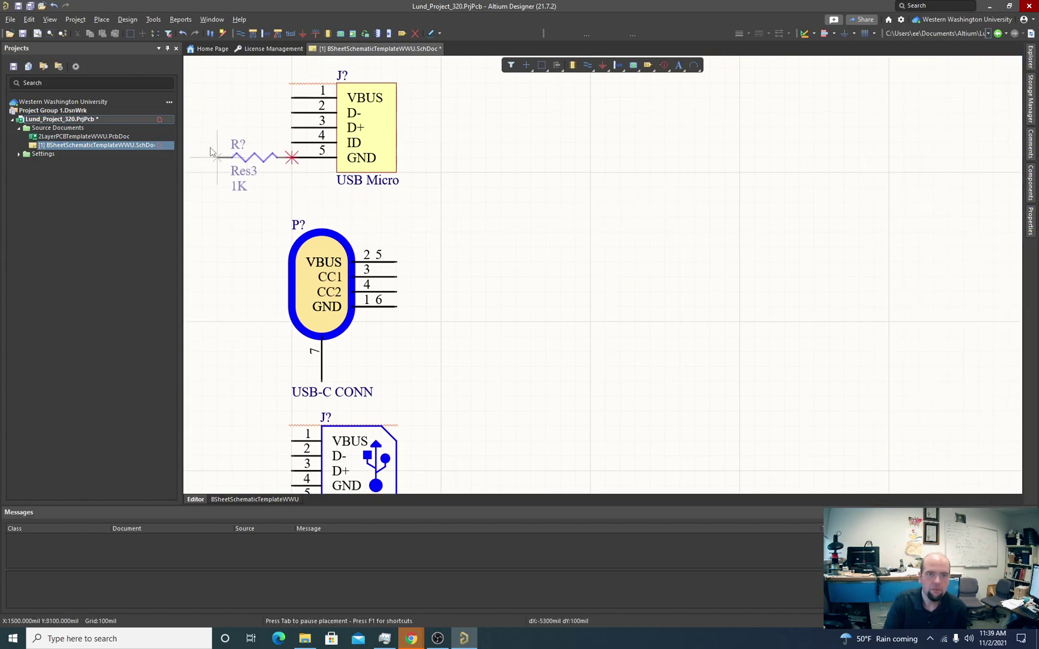
click(225, 161)
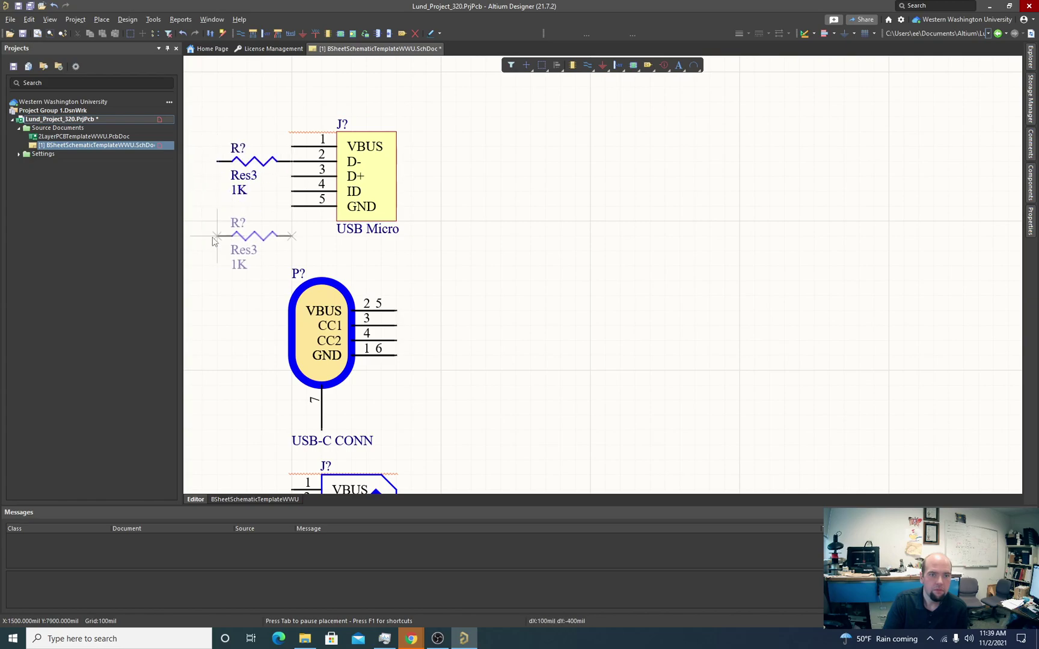
scroll(222, 240, down, 3)
scroll(245, 305, left, 4)
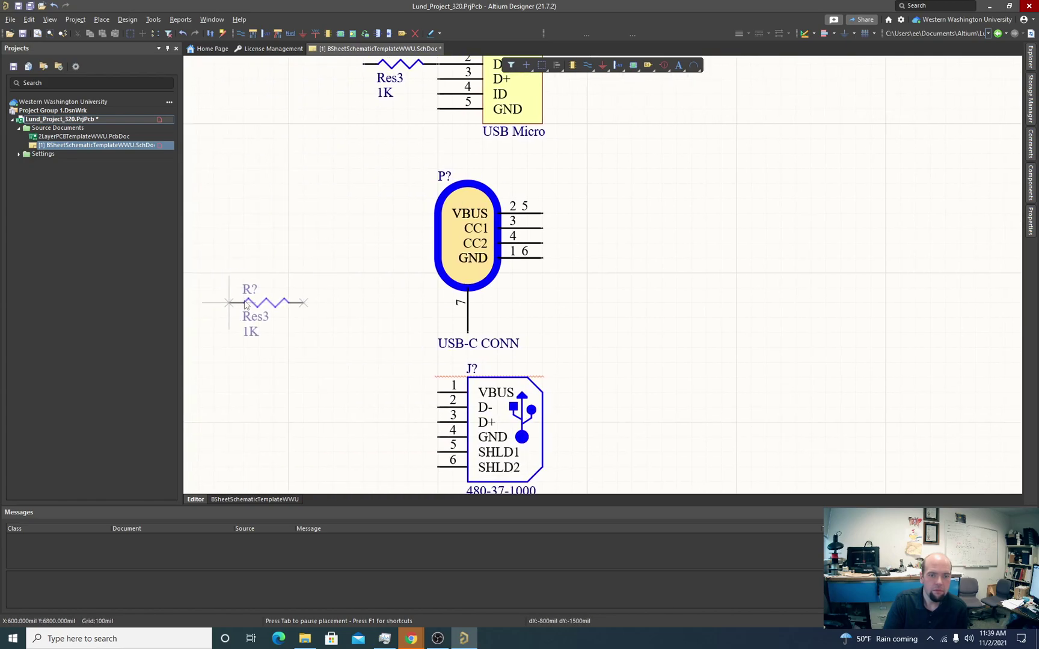
click(370, 395)
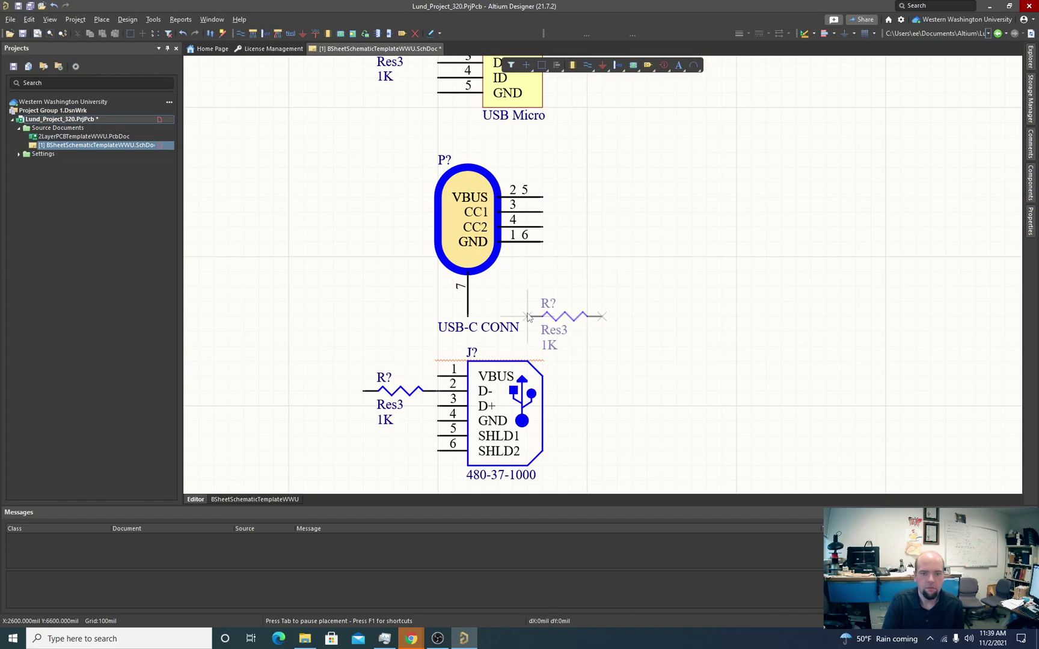
key(Escape)
Step: Set the value of the resistor at the USB Micro connector to 0 Ohm
scroll(407, 335, up, 3)
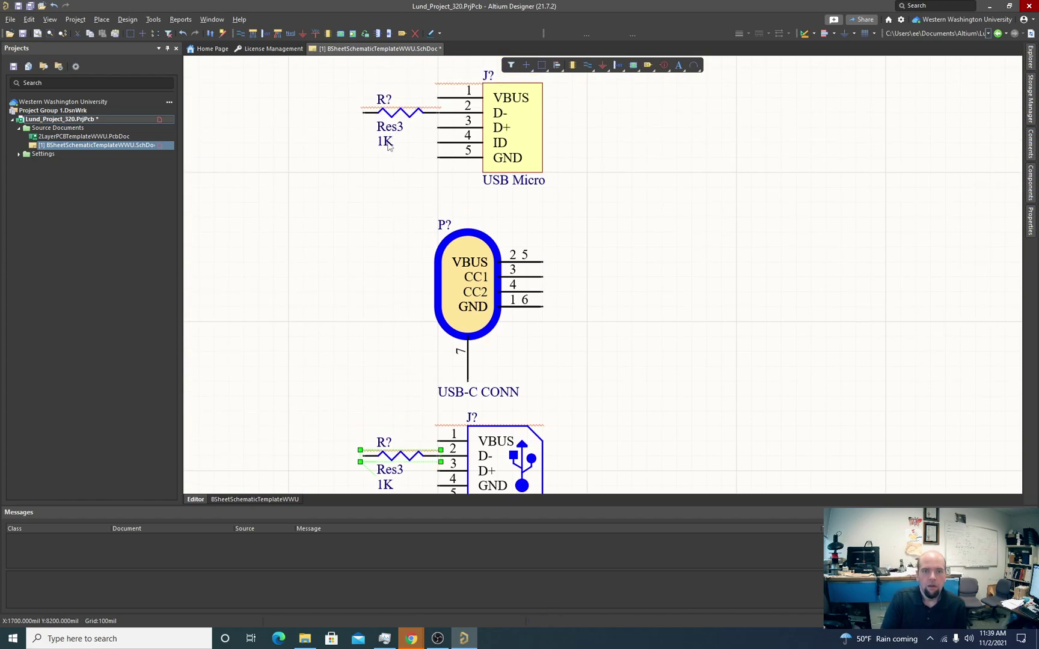
double_click(386, 142)
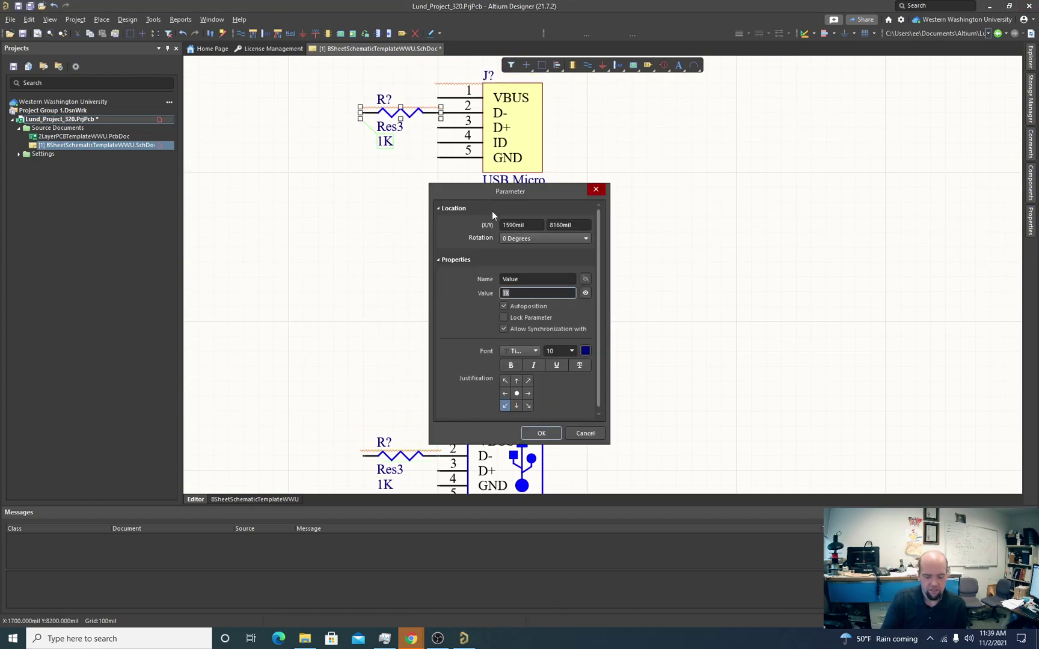
text(0)
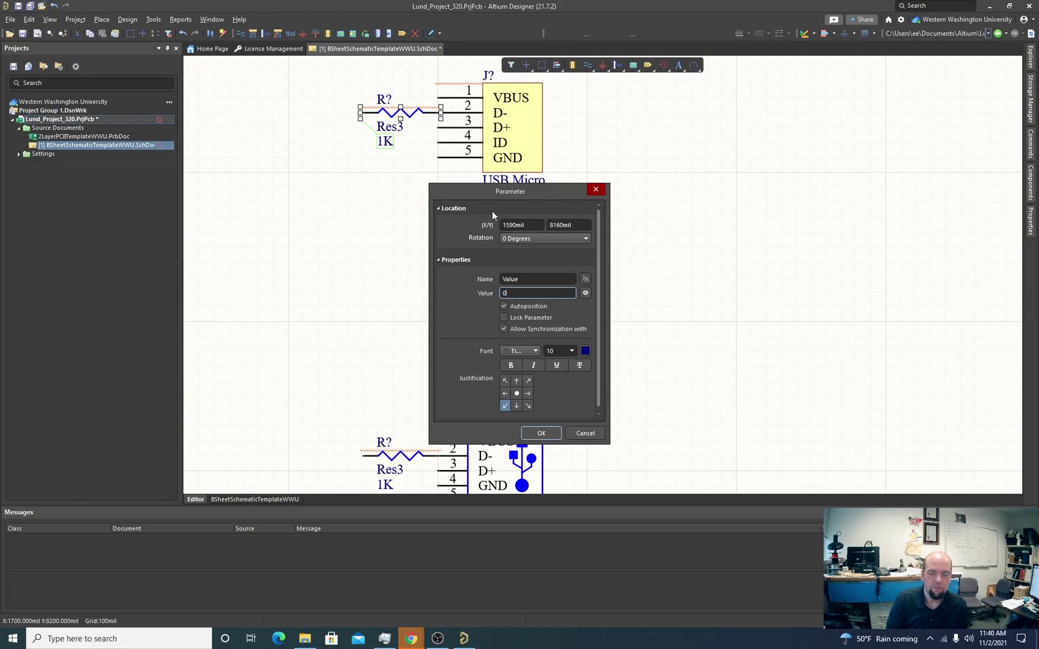
text( Ohm)
key(Return)
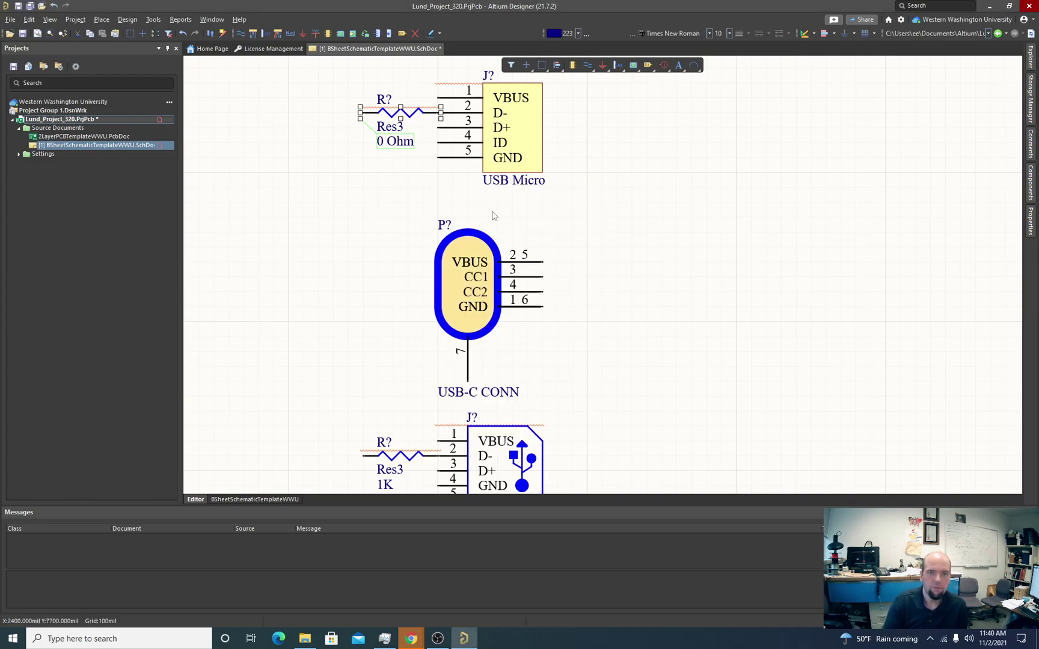
Step: Set the value of the resistor at the 480-37-1000 connector to 0 Ohm
scroll(406, 352, down, 3)
double_click(401, 403)
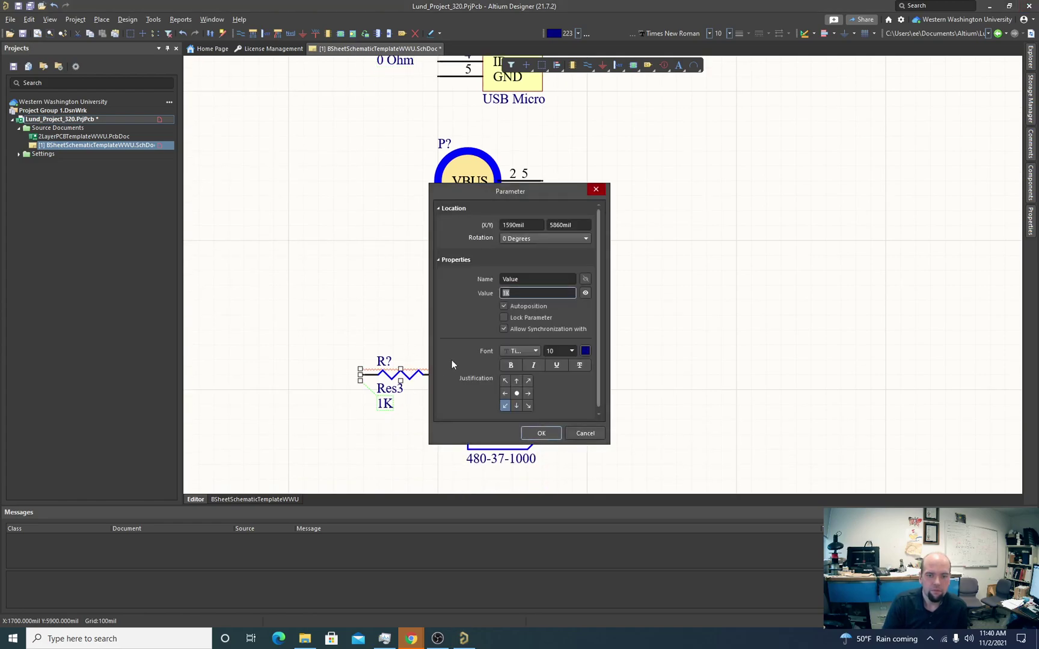
text(0 O)
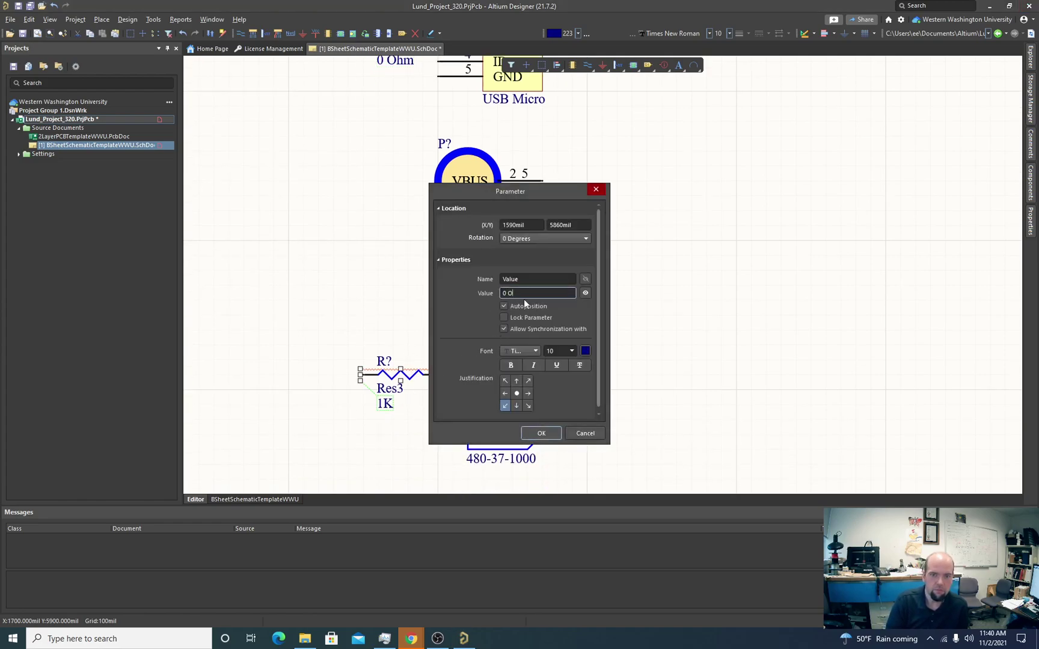
text(hm)
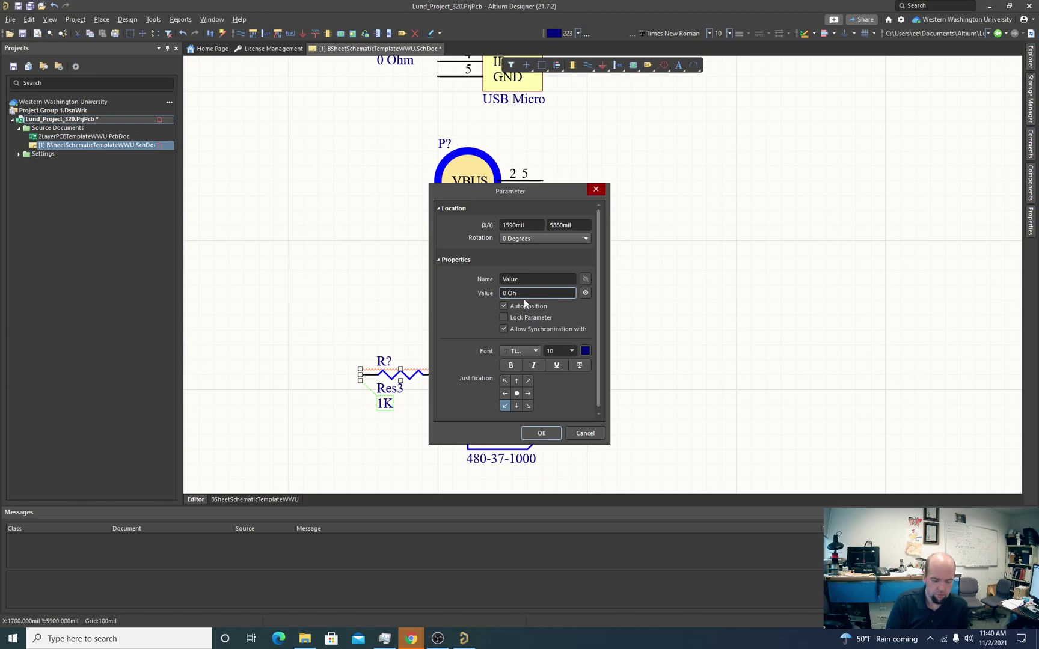
key(Return)
click(619, 280)
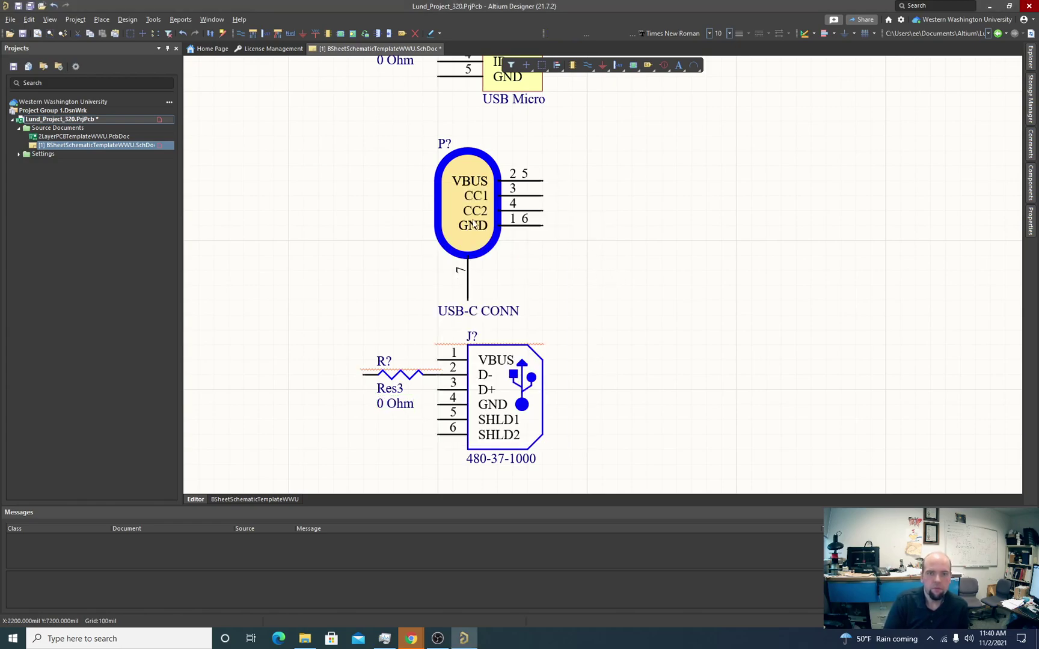
Step: Wire the free end of each 0 Ohm resistor to the D+ pin of its connector, on the USB Micro and the 480-37-1000
scroll(398, 146, up, 2)
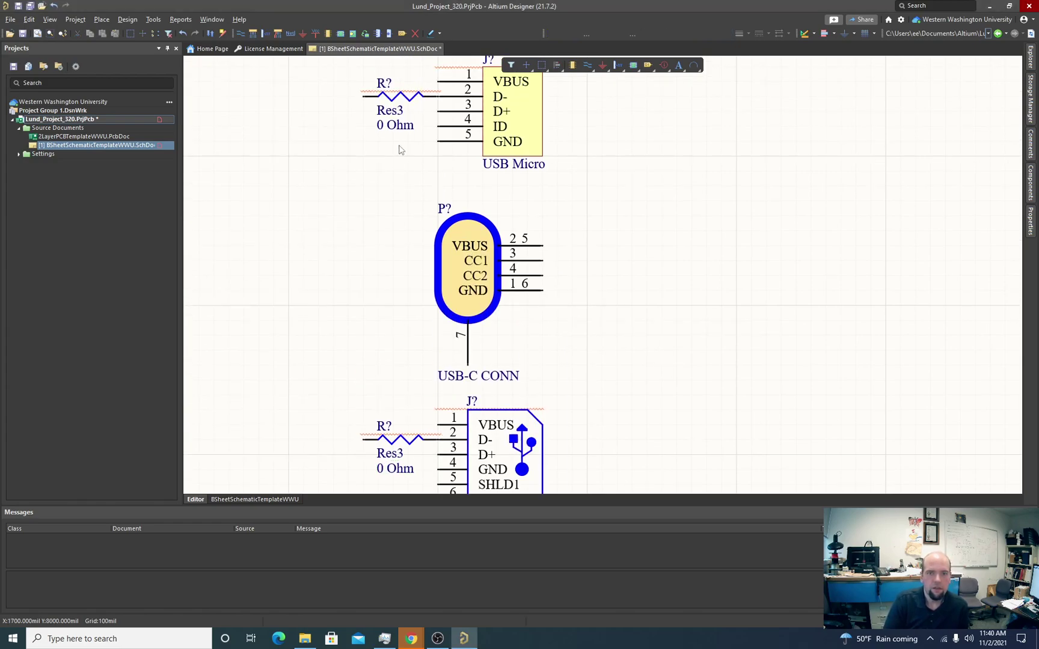
click(240, 33)
click(363, 111)
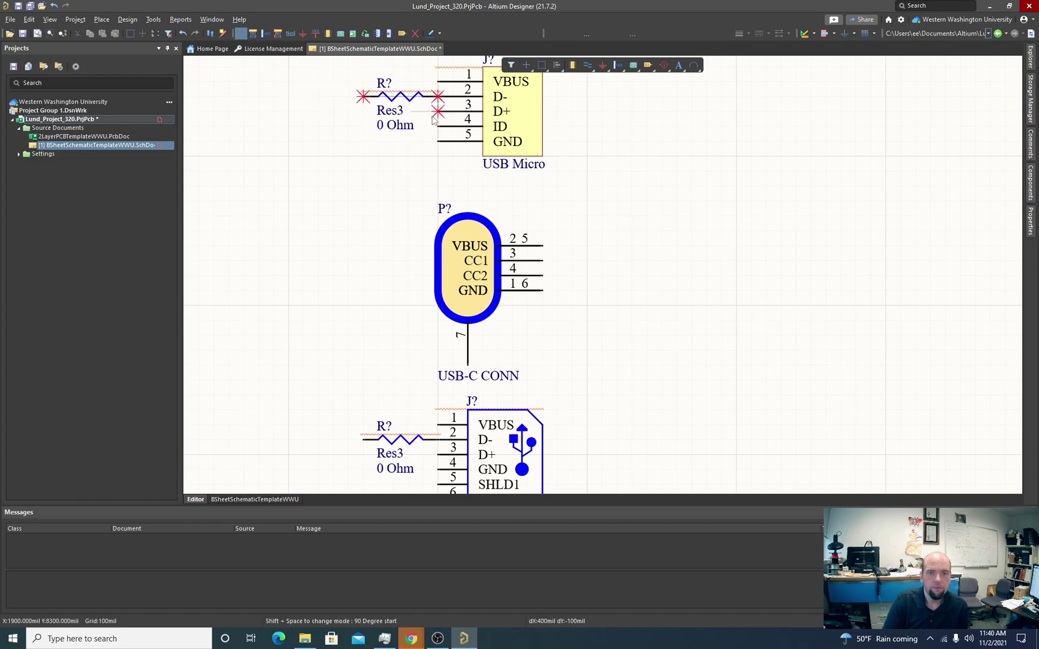
click(439, 111)
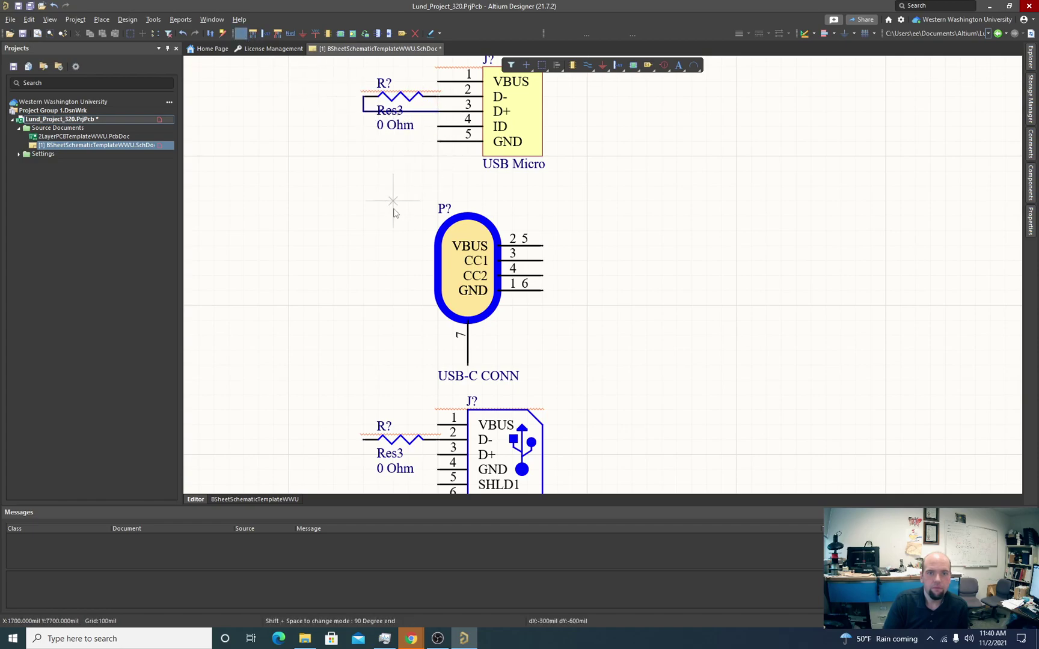
scroll(348, 394, down, 2)
click(363, 376)
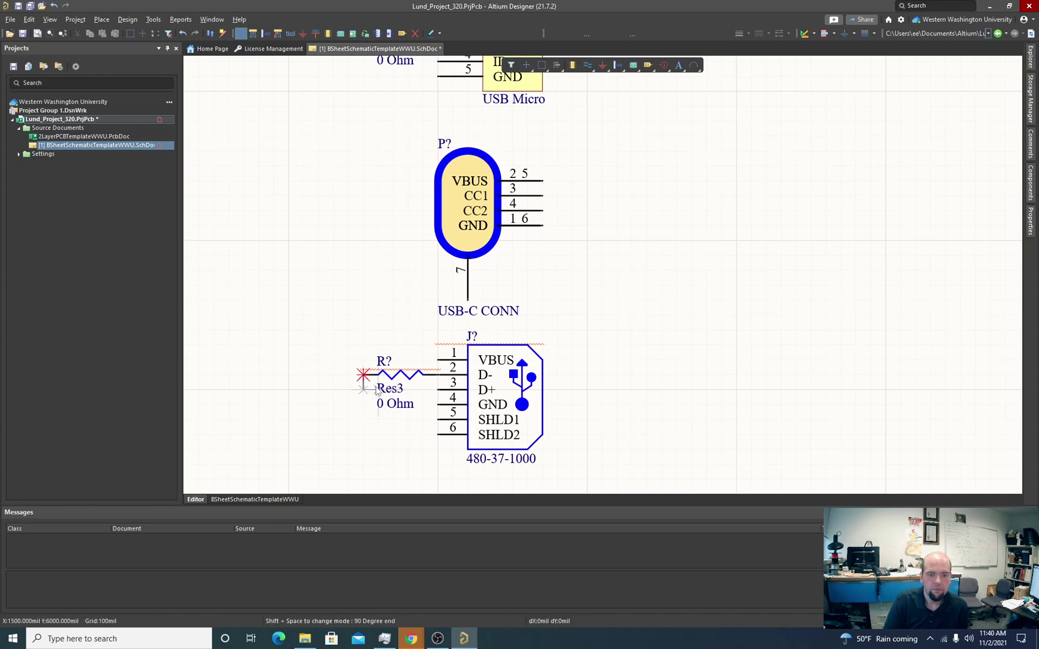
click(438, 389)
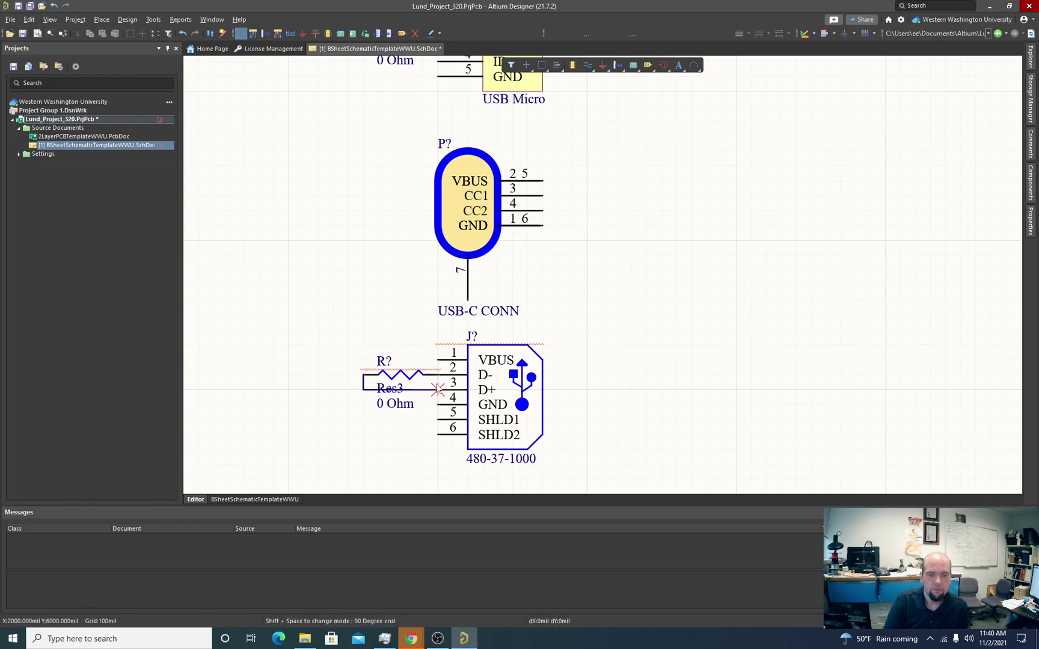
right_click(273, 253)
Step: Place GND power ports on the GND pins of the USB Micro and USB-C connectors, and one below the 480-37-1000 connector's resistor
scroll(377, 280, up, 2)
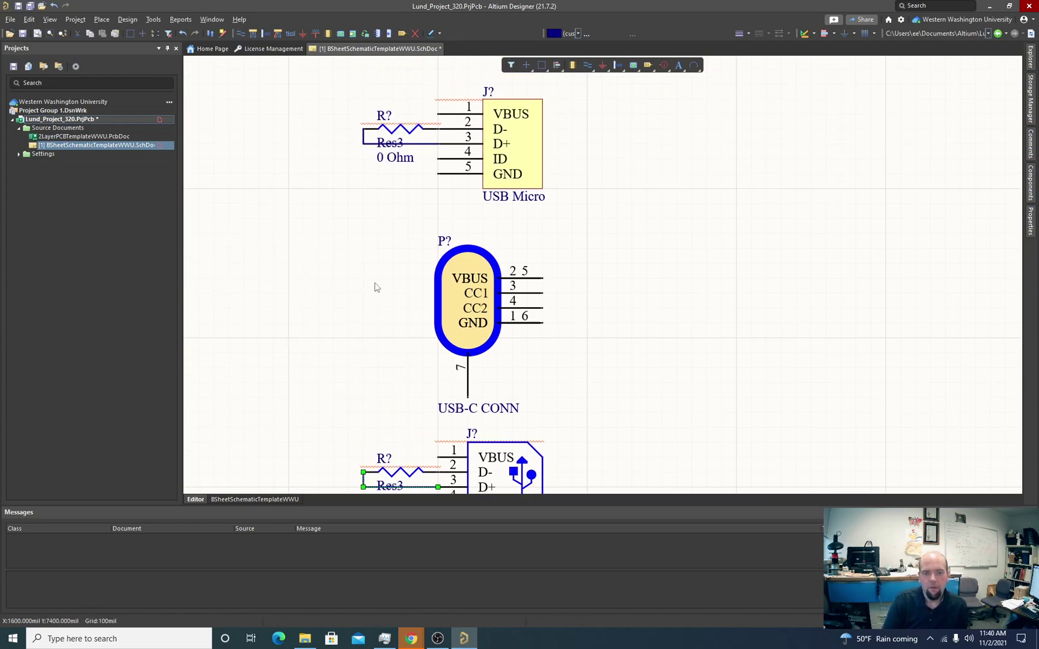
scroll(380, 264, down, 1)
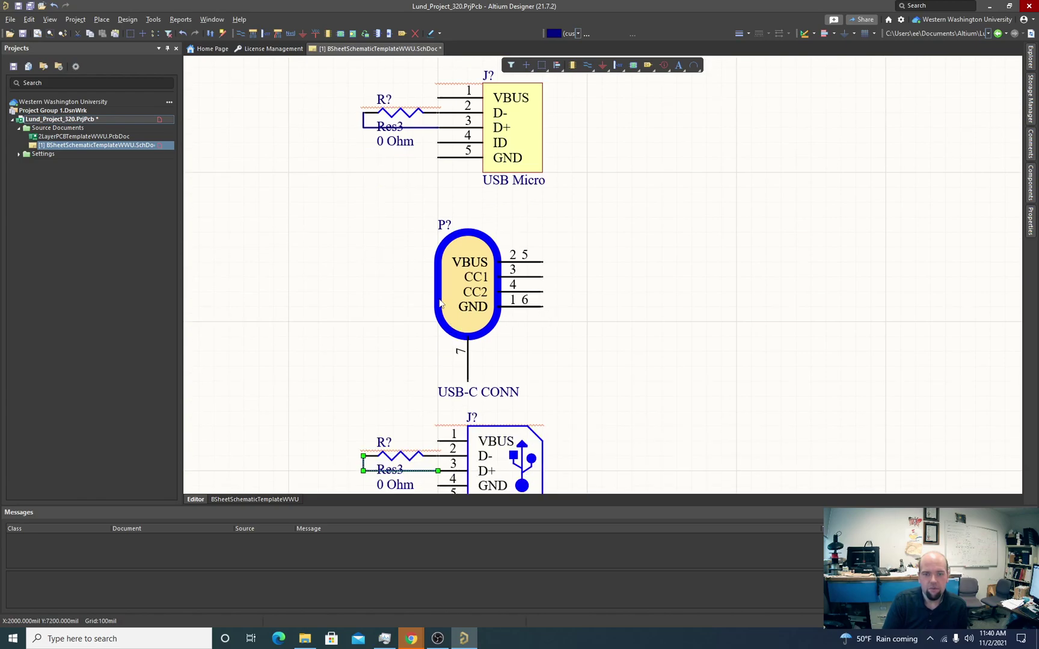
scroll(557, 309, up, 1)
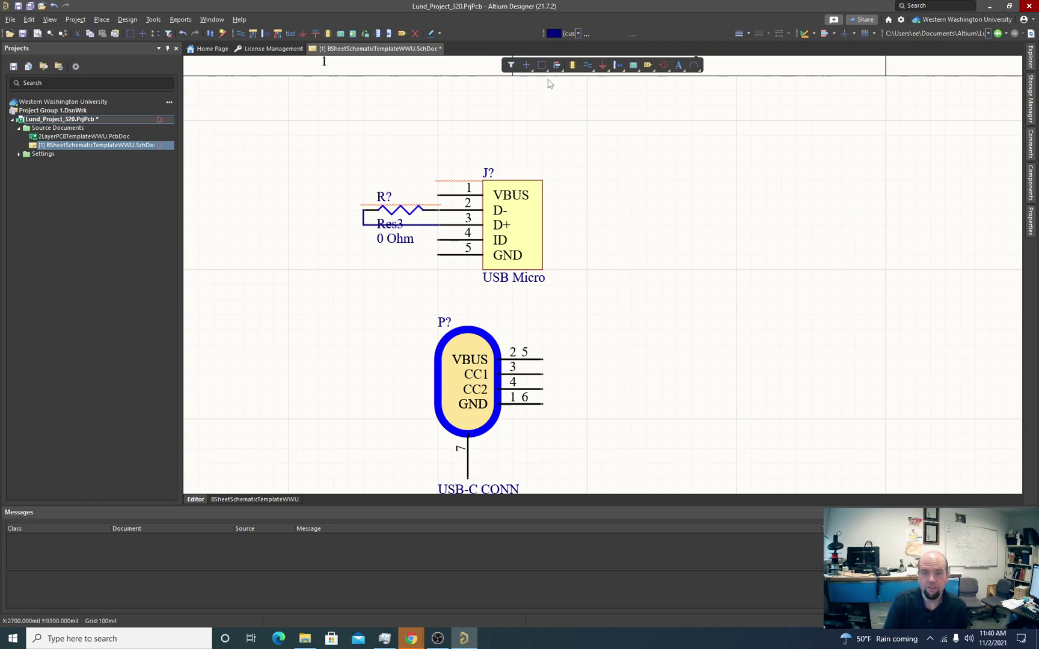
click(602, 65)
click(438, 255)
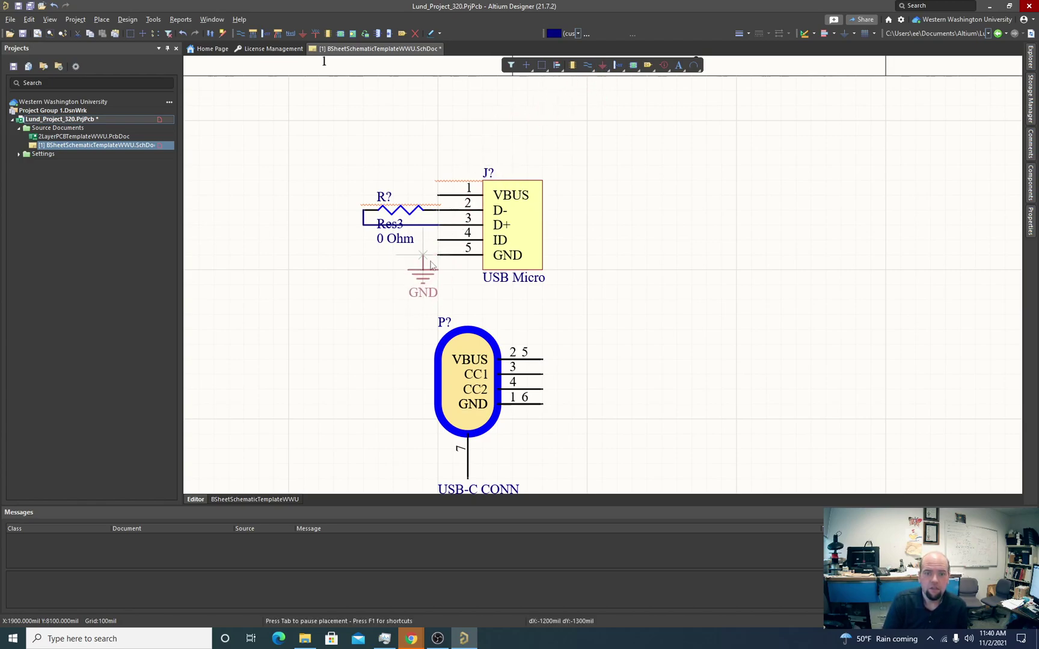
scroll(409, 287, down, 1)
scroll(408, 288, down, 2)
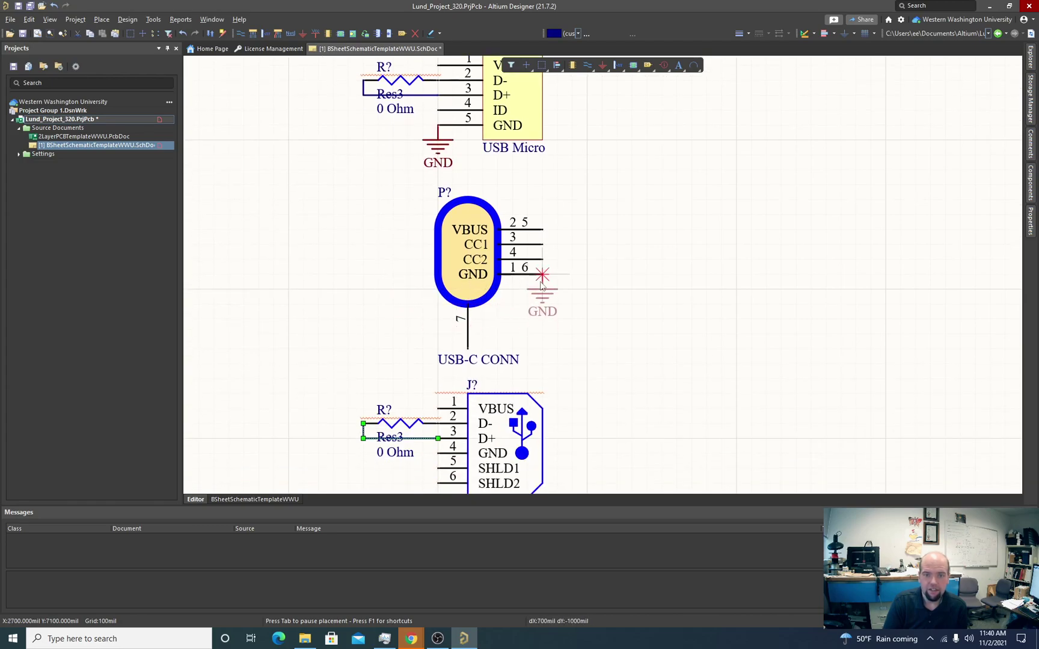
click(544, 229)
scroll(413, 304, down, 1)
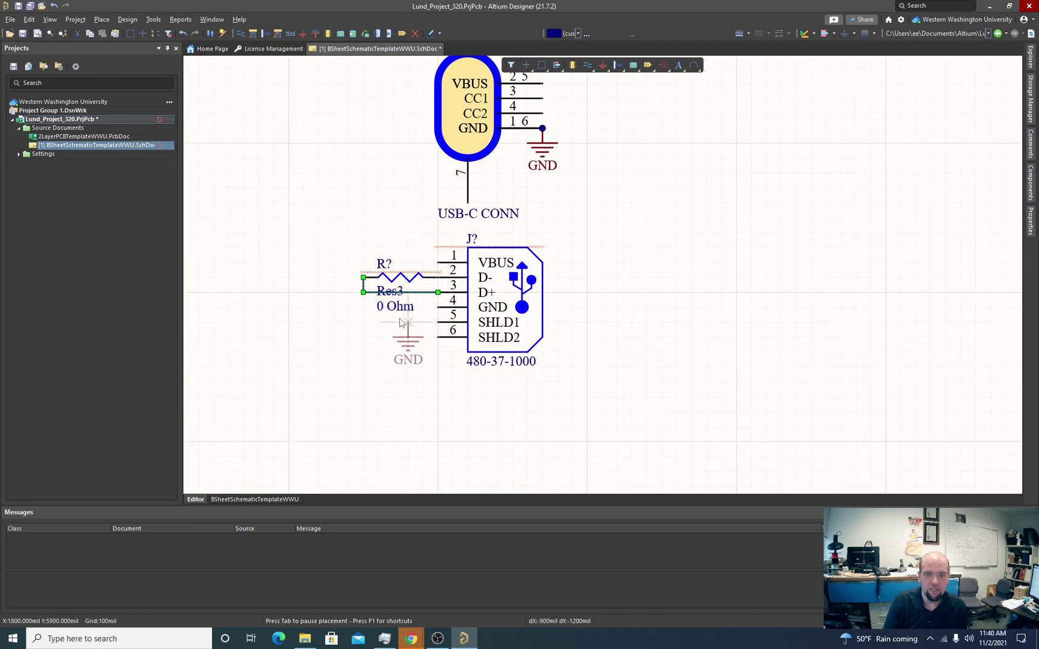
click(365, 309)
scroll(406, 361, up, 5)
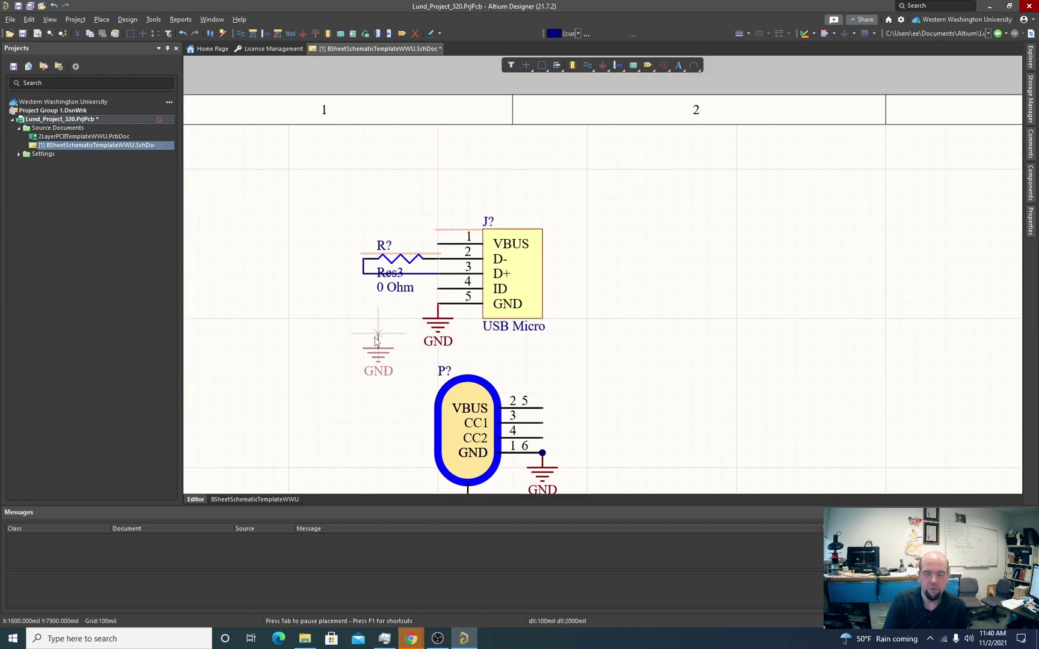
scroll(360, 360, down, 4)
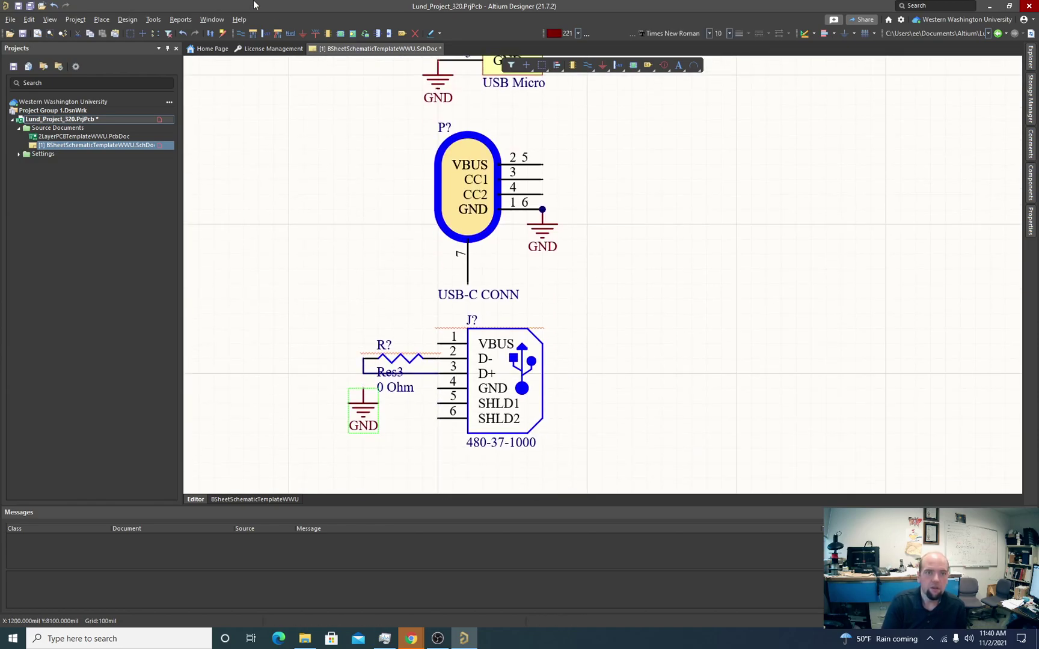
Step: Wire the lowest GND port to GND pin 4 of the 480-37-1000 connector
click(239, 33)
click(363, 359)
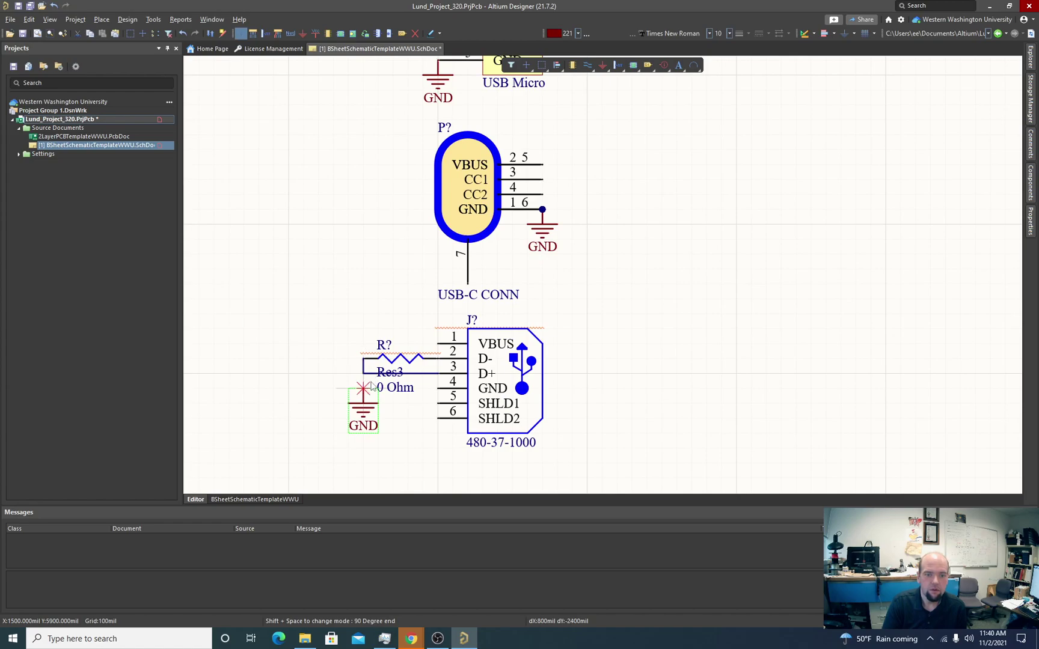
click(363, 389)
click(438, 388)
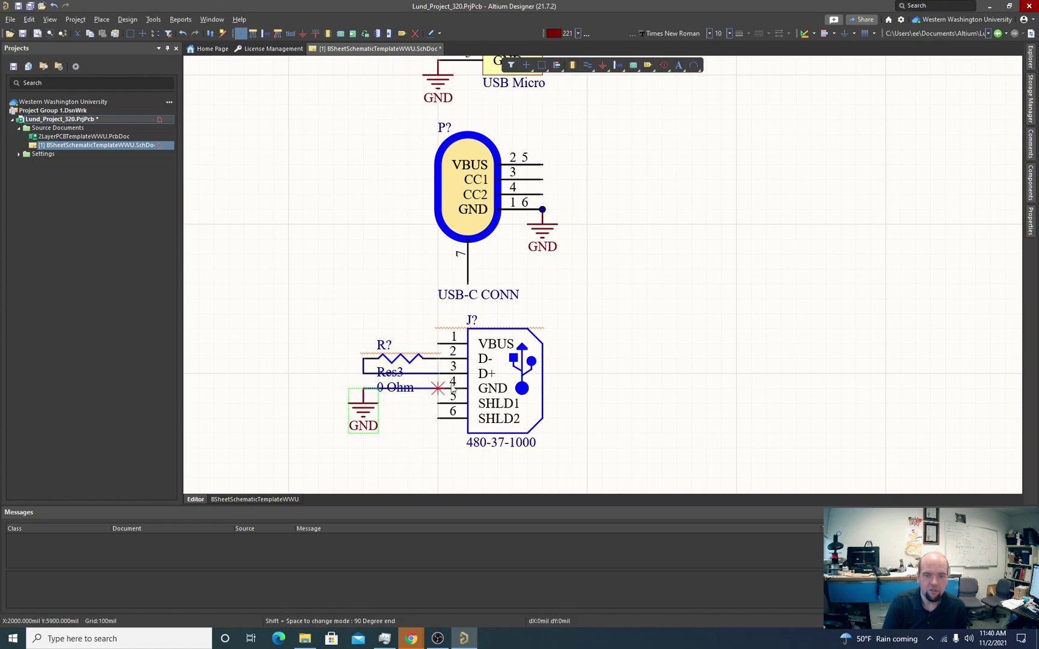
key(Escape)
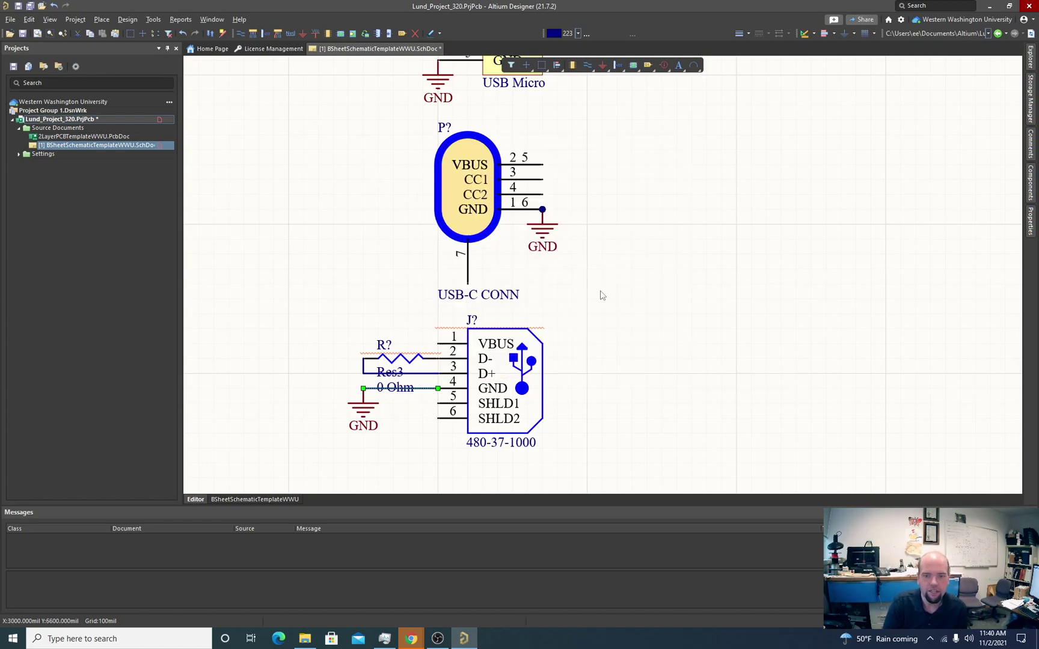
Step: Place a VCC power port on the VBUS pin of the USB Micro connector
scroll(601, 350, up, 2)
scroll(595, 347, up, 2)
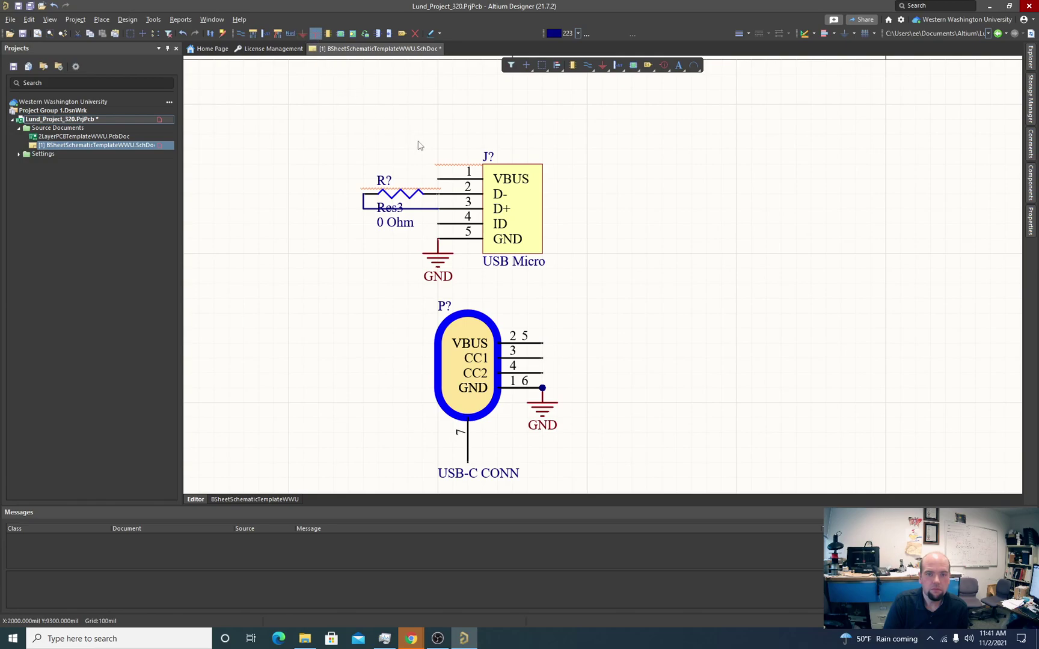
click(317, 35)
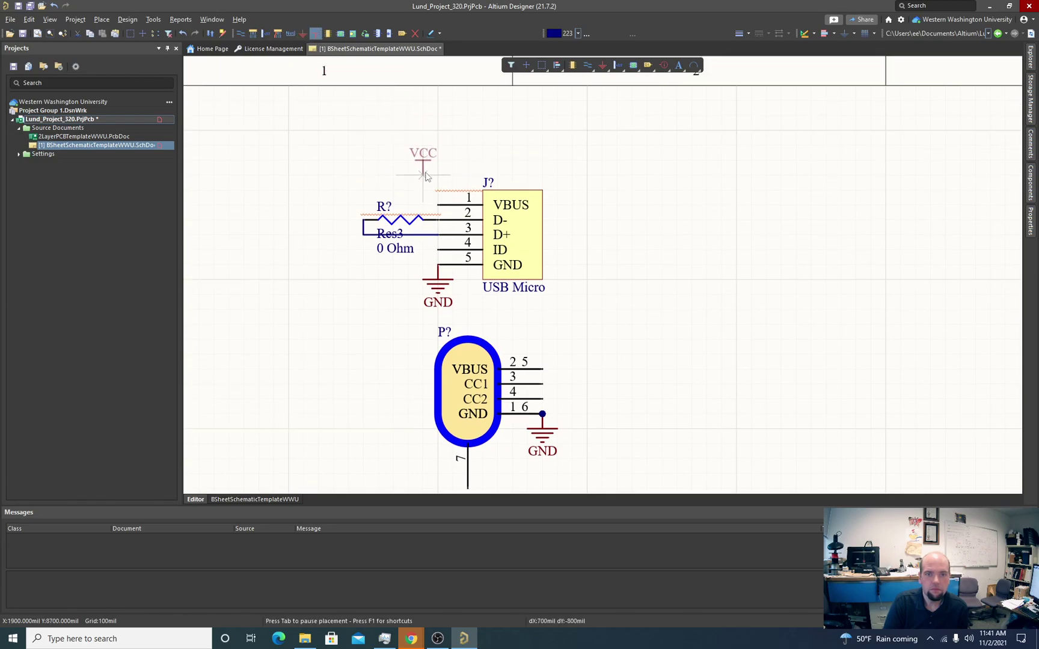
click(439, 203)
scroll(363, 181, up, 1)
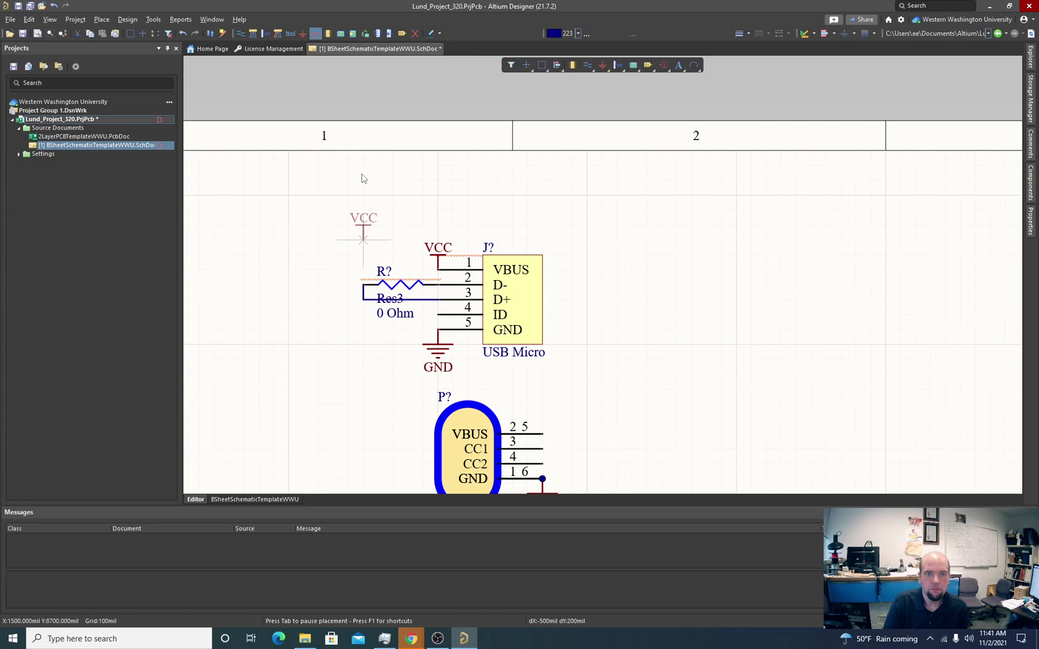
scroll(364, 186, down, 3)
key(Escape)
scroll(394, 144, up, 3)
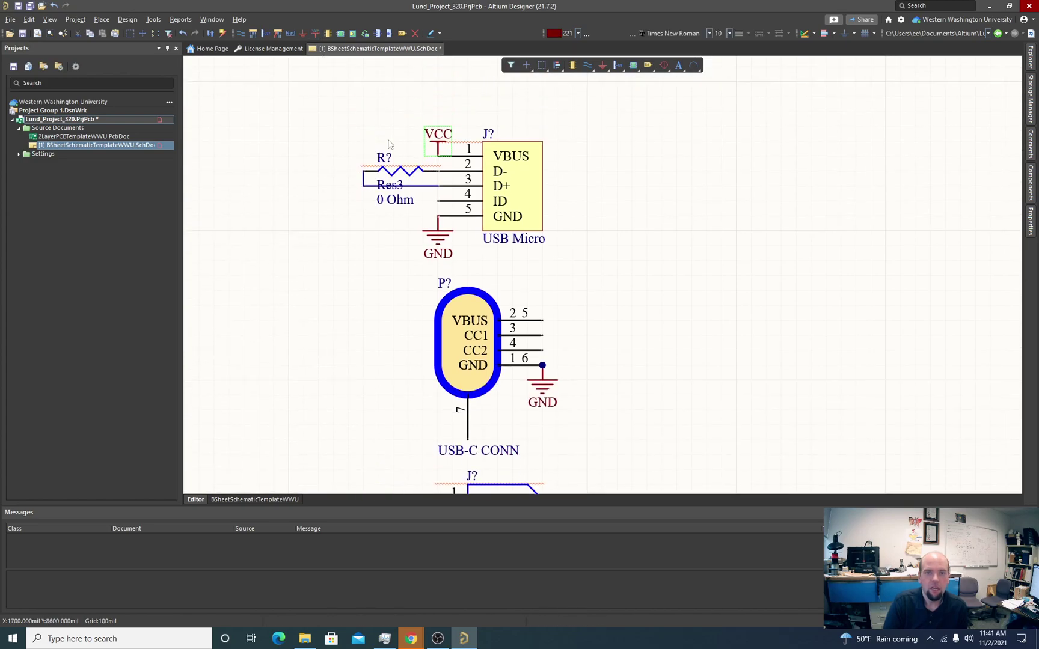
Step: Rename the VCC power port at the USB Micro connector to 5V0
double_click(445, 154)
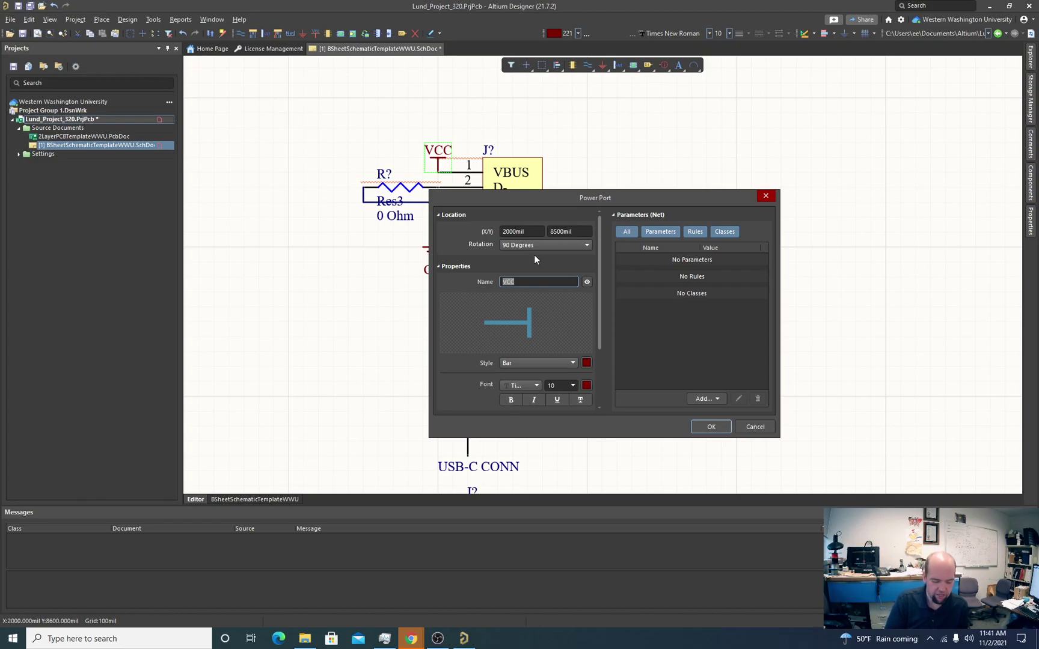
text(5V0)
key(Return)
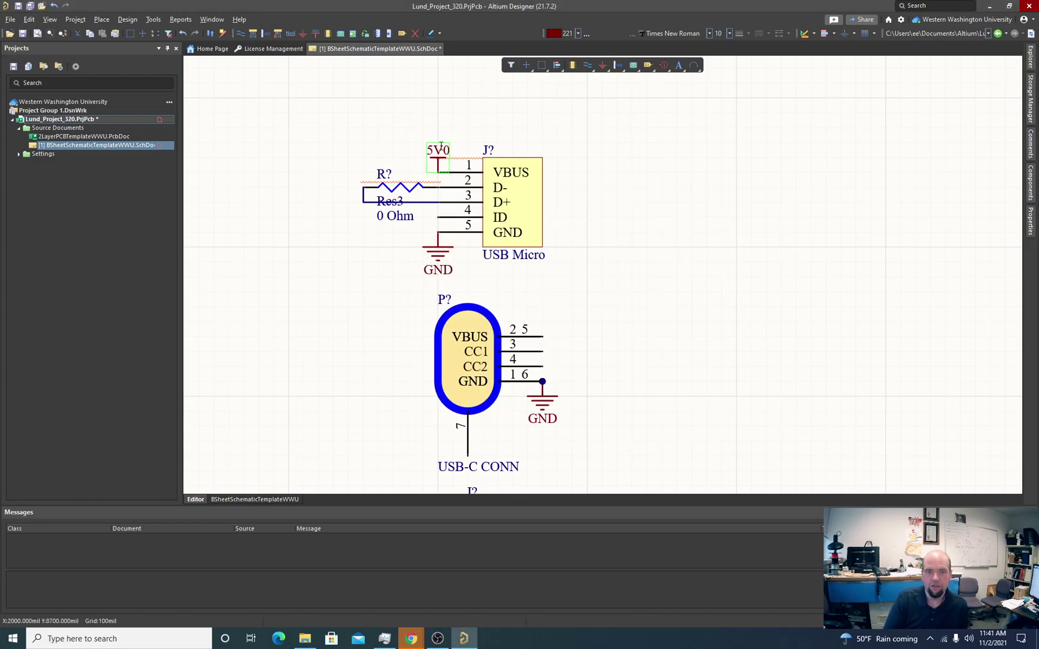
click(439, 152)
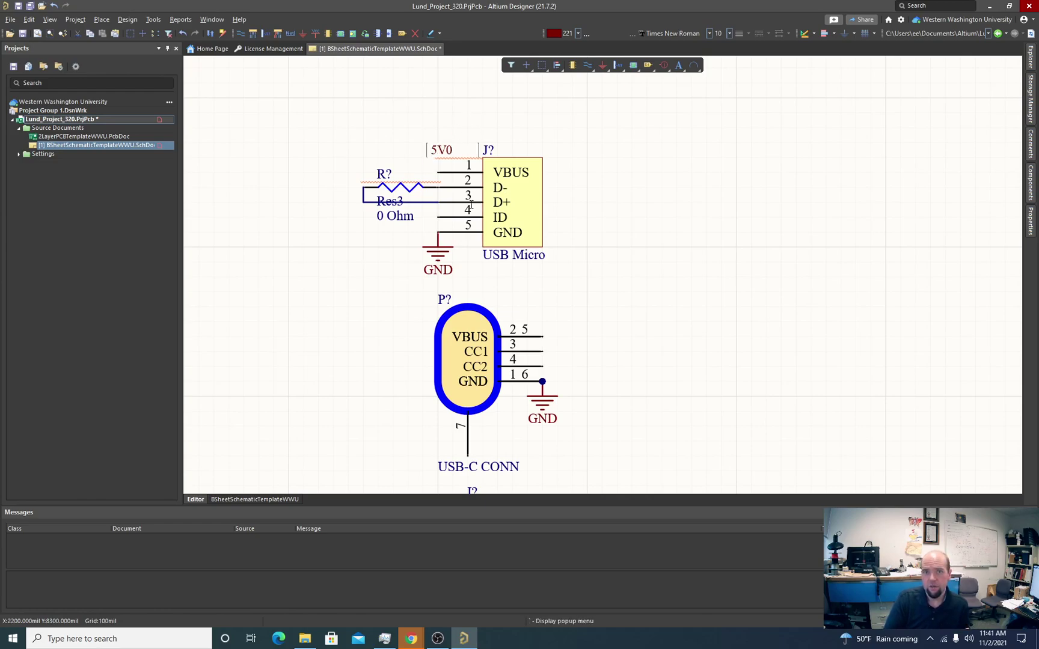
click(447, 117)
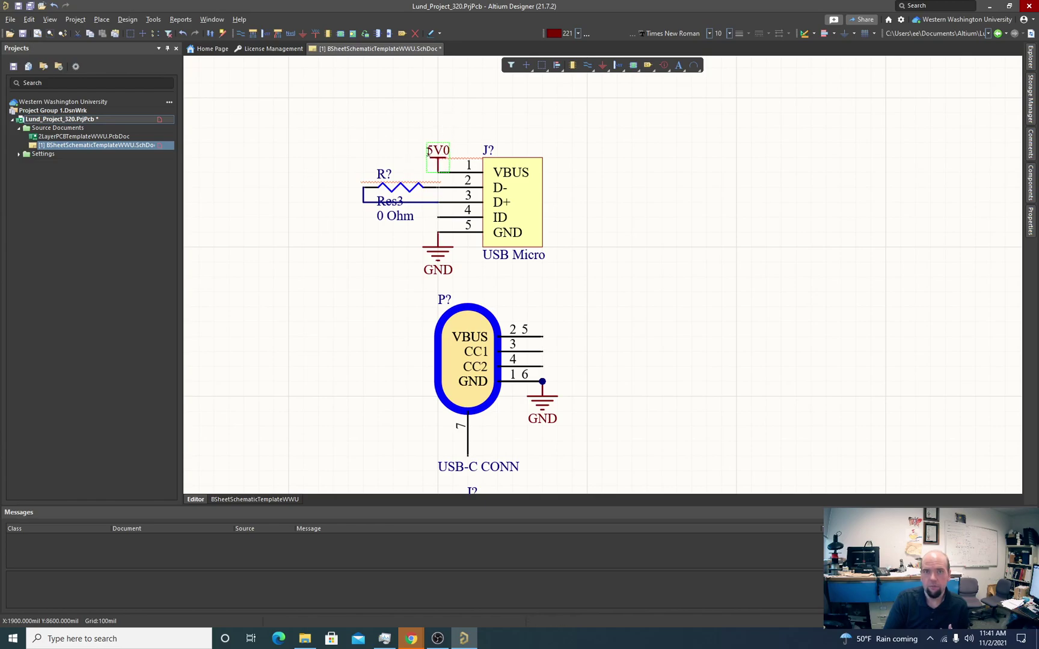
ctrl+scroll(481, 138, down, 1)
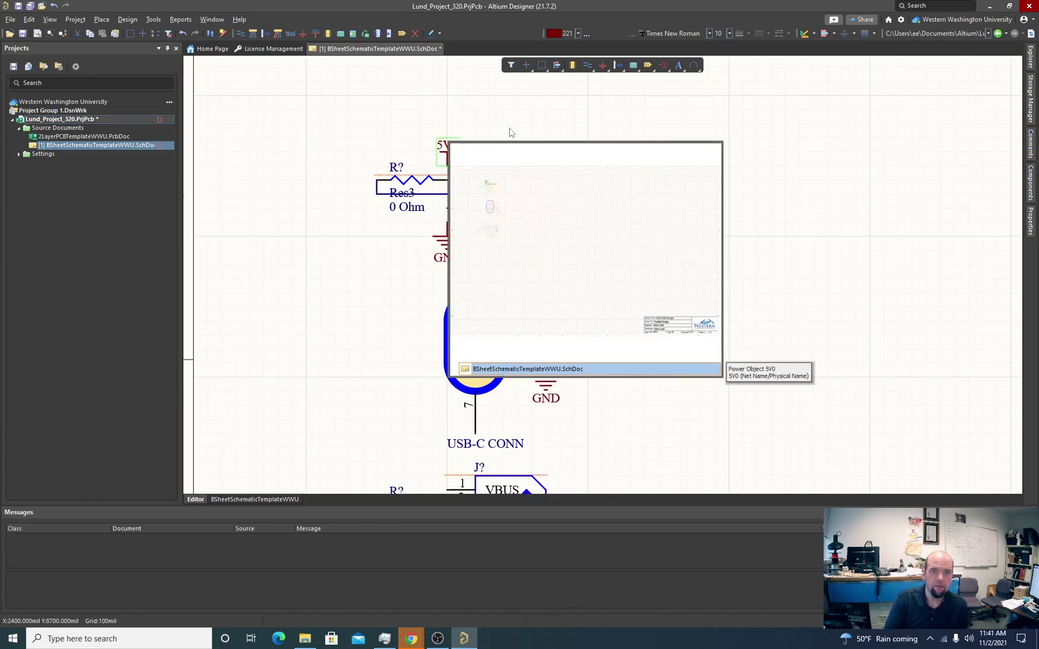
click(429, 119)
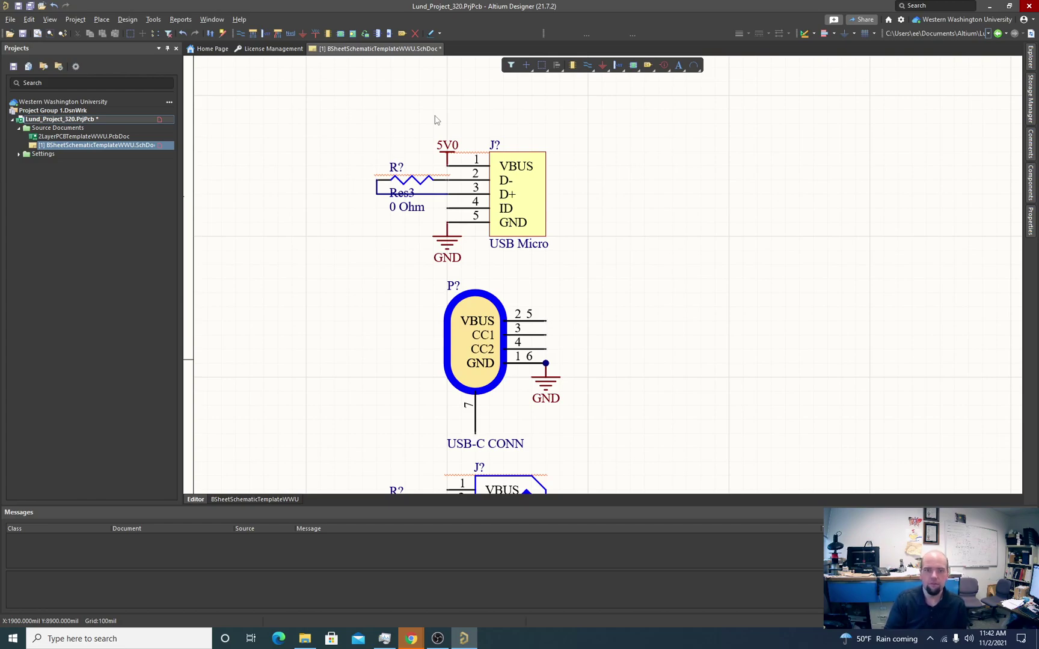
Step: Examine the pins of the USB Micro, USB-C and 480-37-1000 connectors for missing power connections
scroll(388, 207, down, 1)
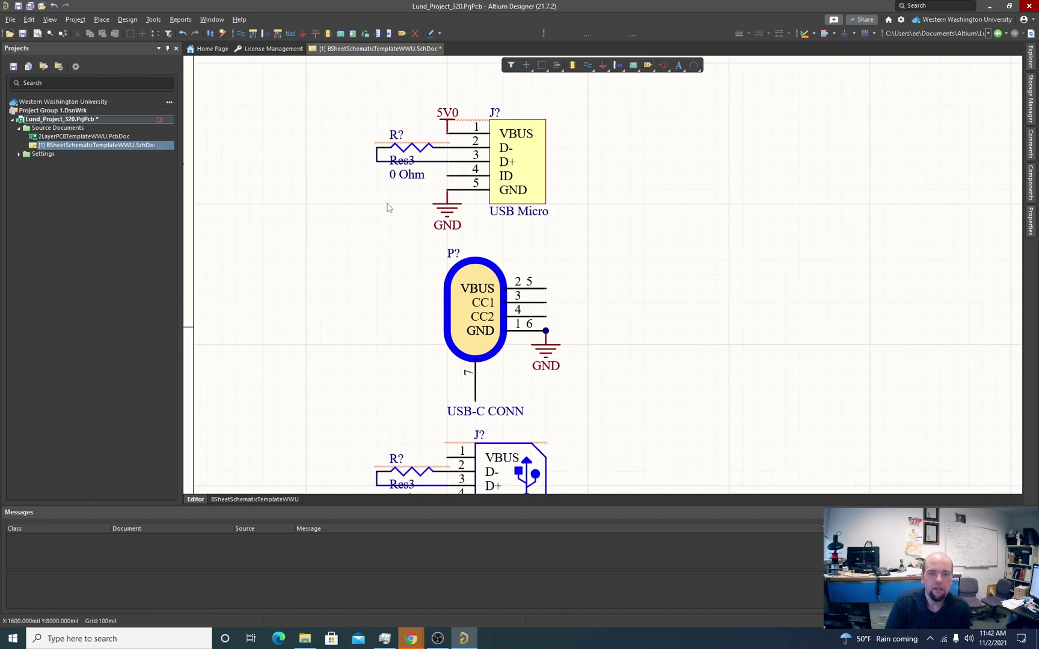
scroll(411, 208, down, 1)
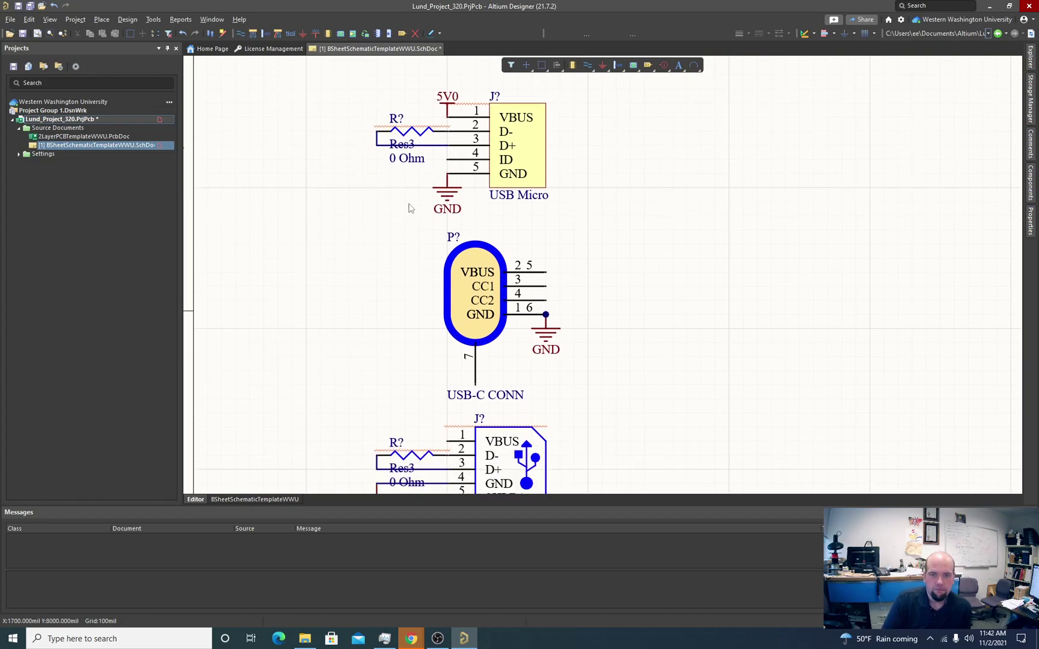
scroll(409, 205, down, 1)
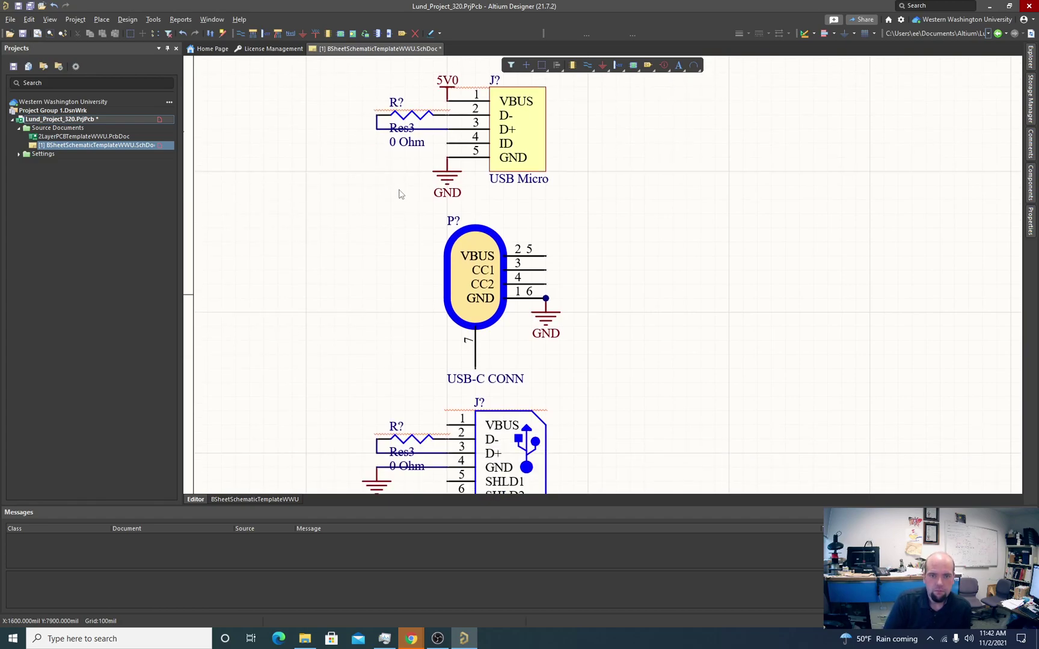
scroll(402, 193, down, 8)
scroll(403, 190, up, 10)
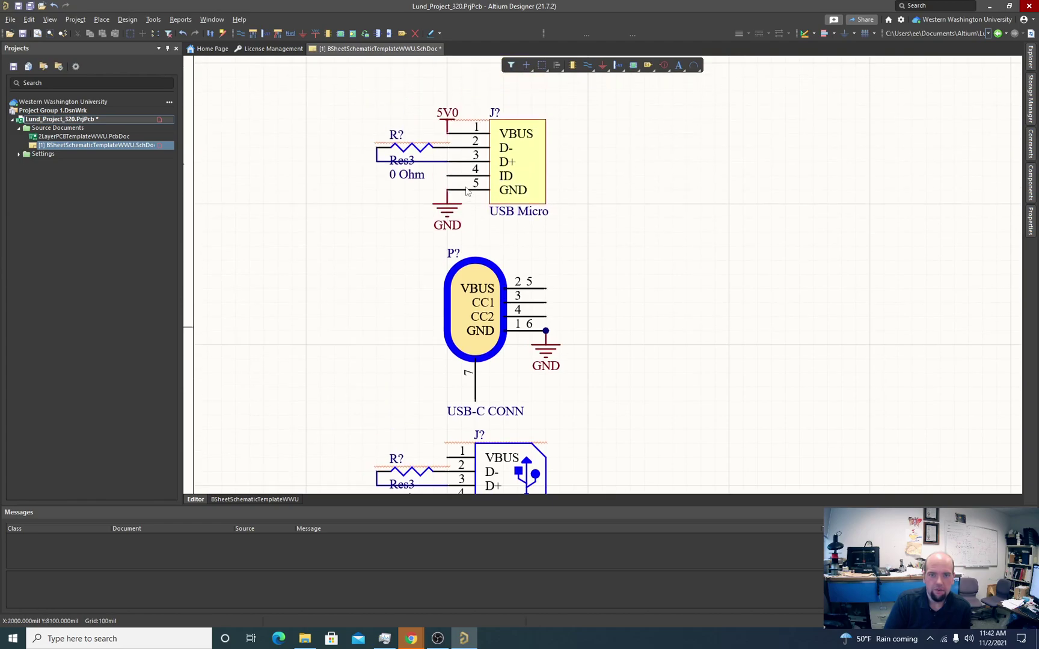
scroll(439, 191, down, 4)
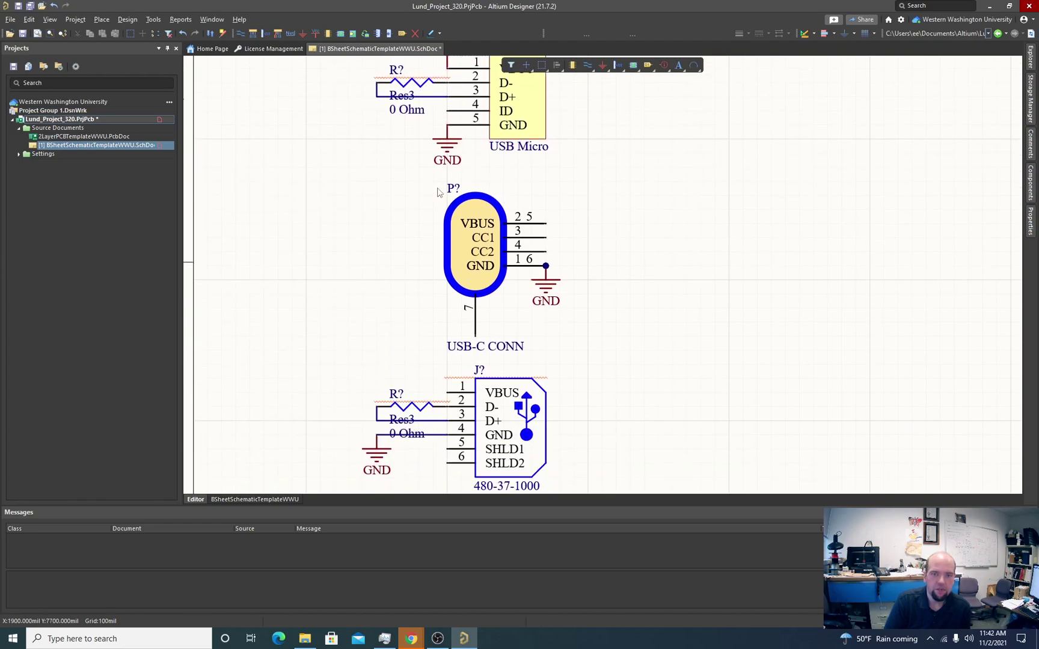
scroll(431, 191, up, 4)
scroll(368, 212, down, 3)
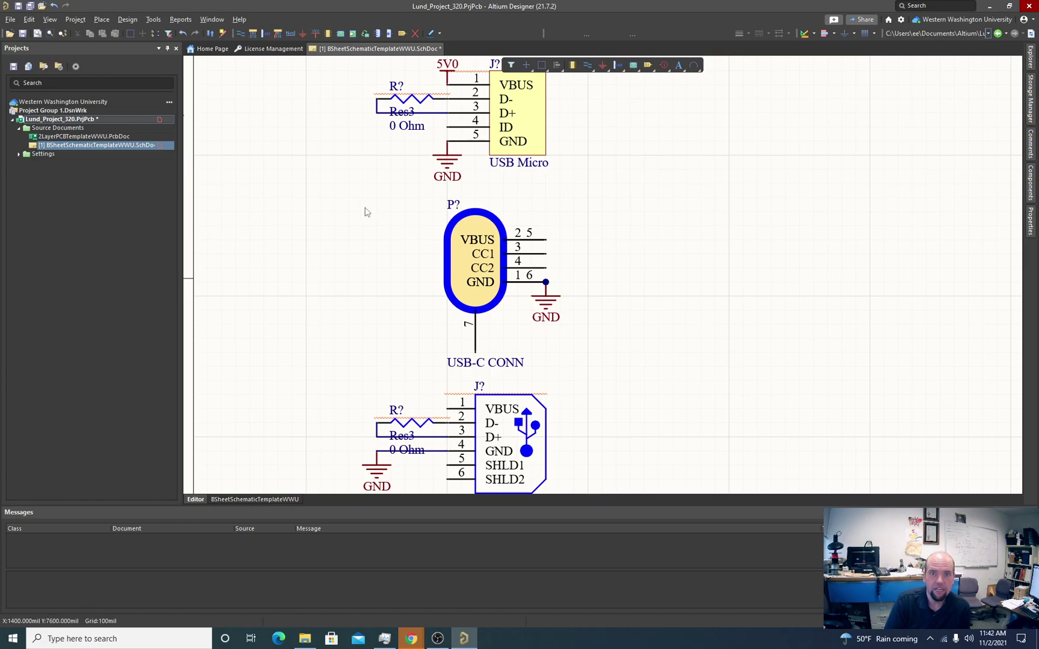
scroll(380, 226, down, 6)
scroll(376, 225, up, 10)
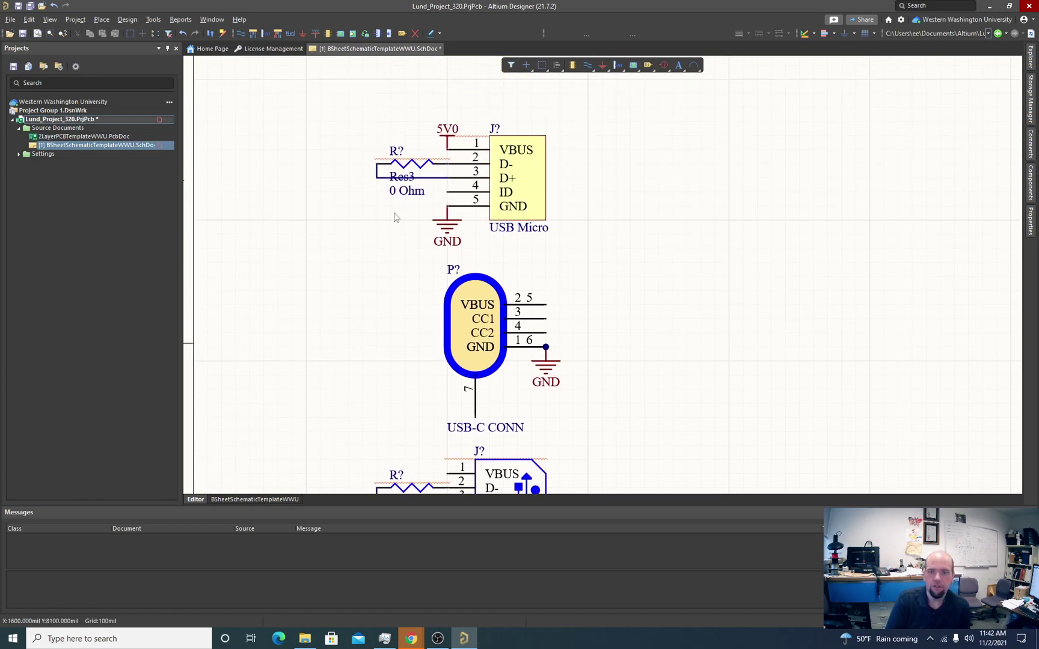
scroll(366, 217, down, 6)
scroll(374, 294, down, 4)
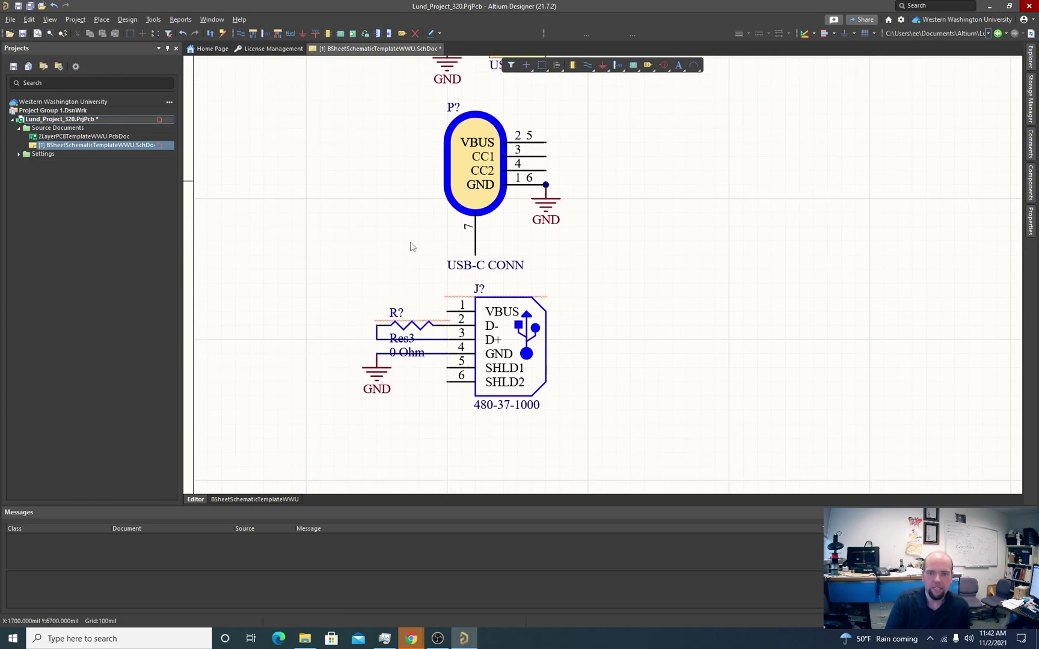
scroll(430, 297, up, 8)
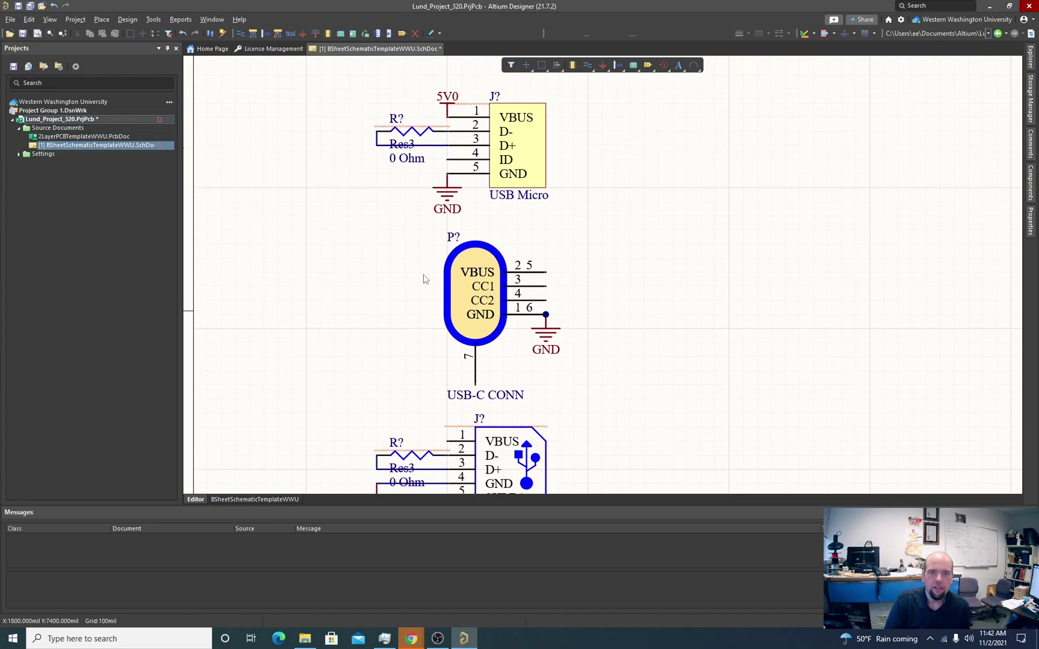
Step: Copy the 5V0 power port from the USB Micro connector to the VBUS pins of the USB-C and 480-37-1000 connectors
click(451, 109)
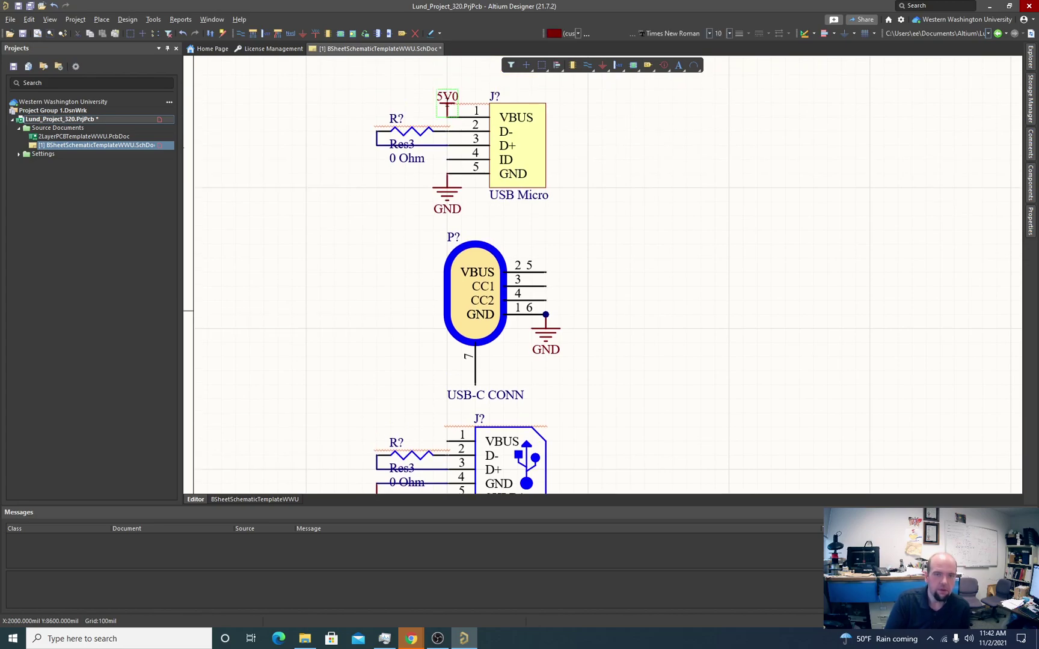
key(ctrl+c)
key(ctrl+v)
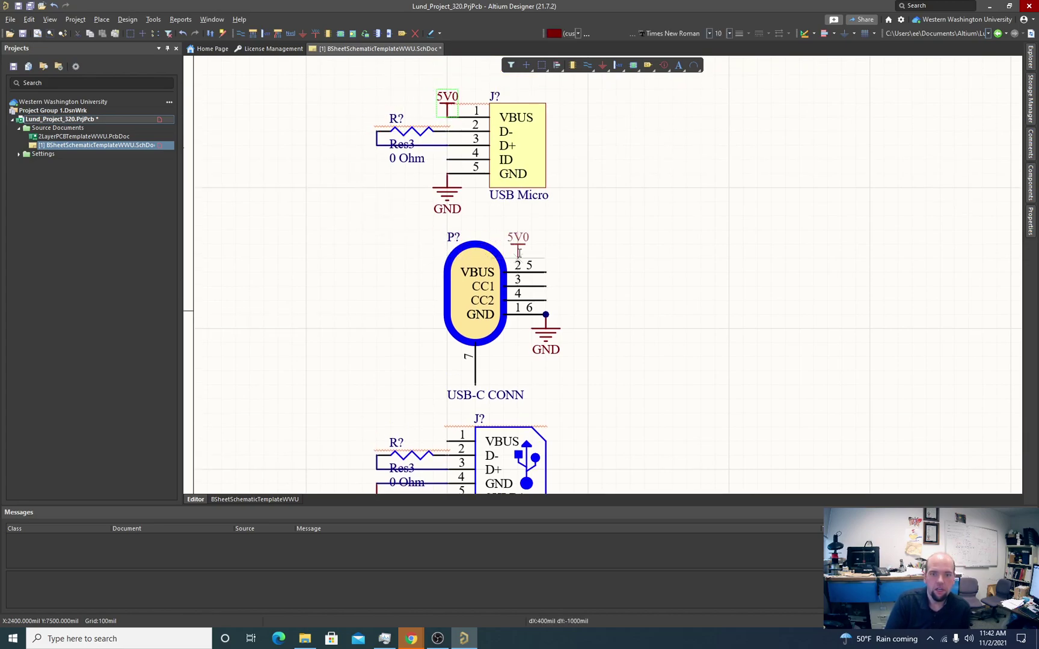
click(546, 272)
key(ctrl+v)
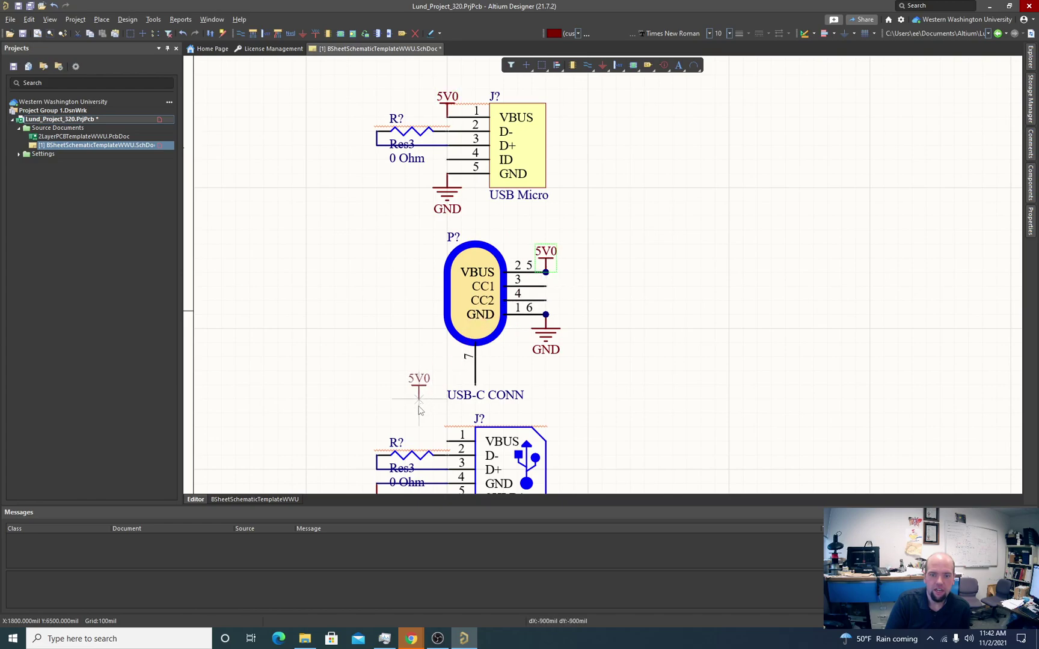
click(447, 442)
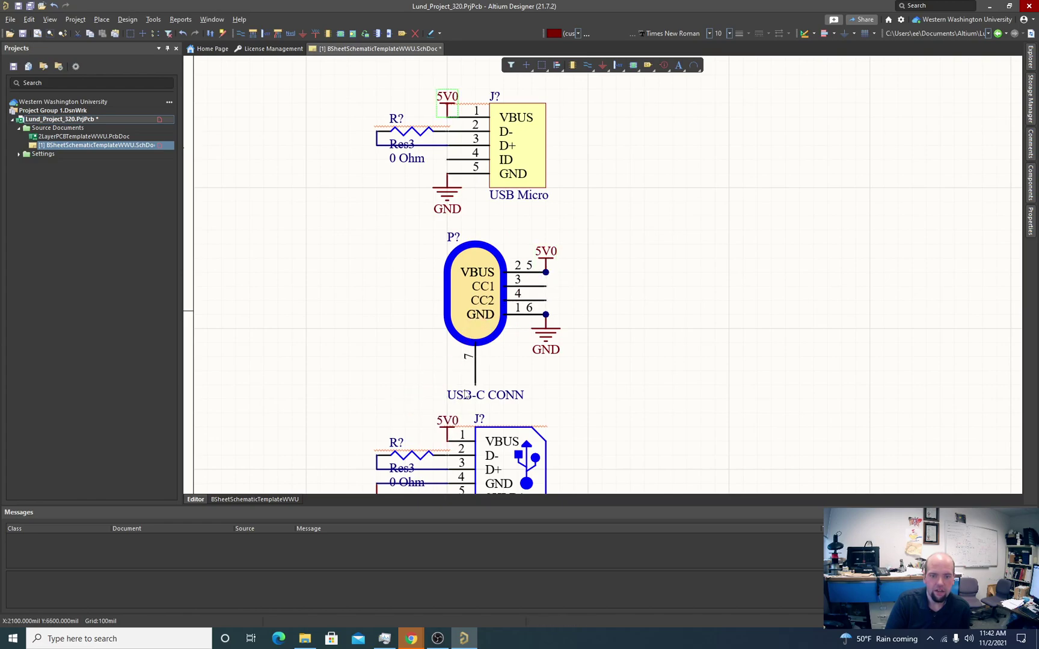
Step: Place GND power ports on pin 7 of the USB-C connector and the SHLD2 pin of the 480-37-1000 connector
scroll(467, 395, down, 2)
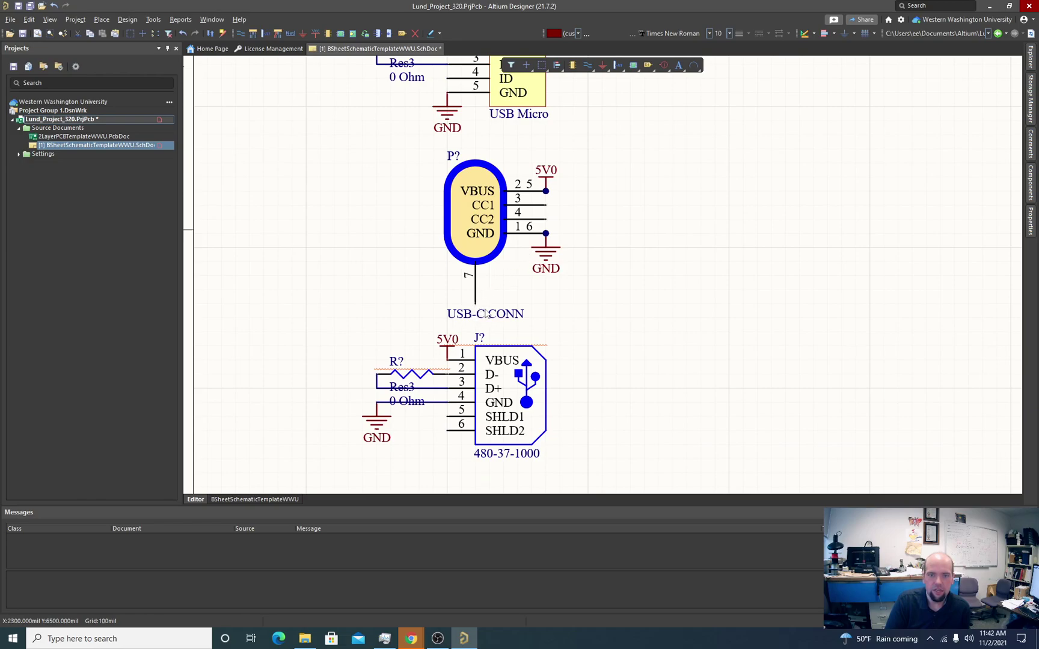
click(302, 34)
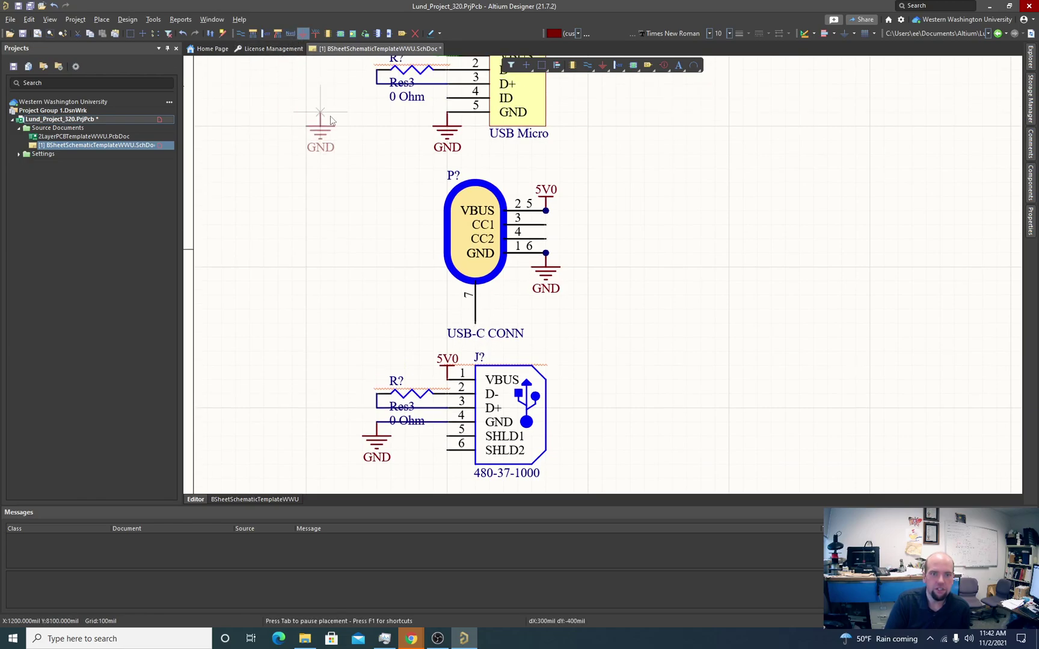
click(475, 325)
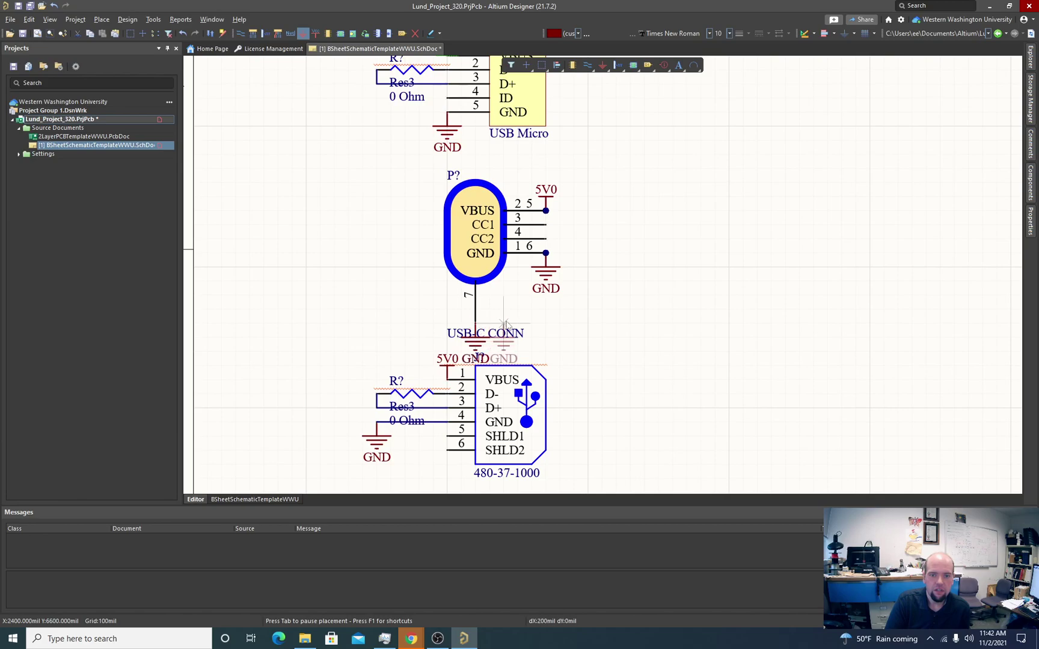
scroll(586, 330, down, 2)
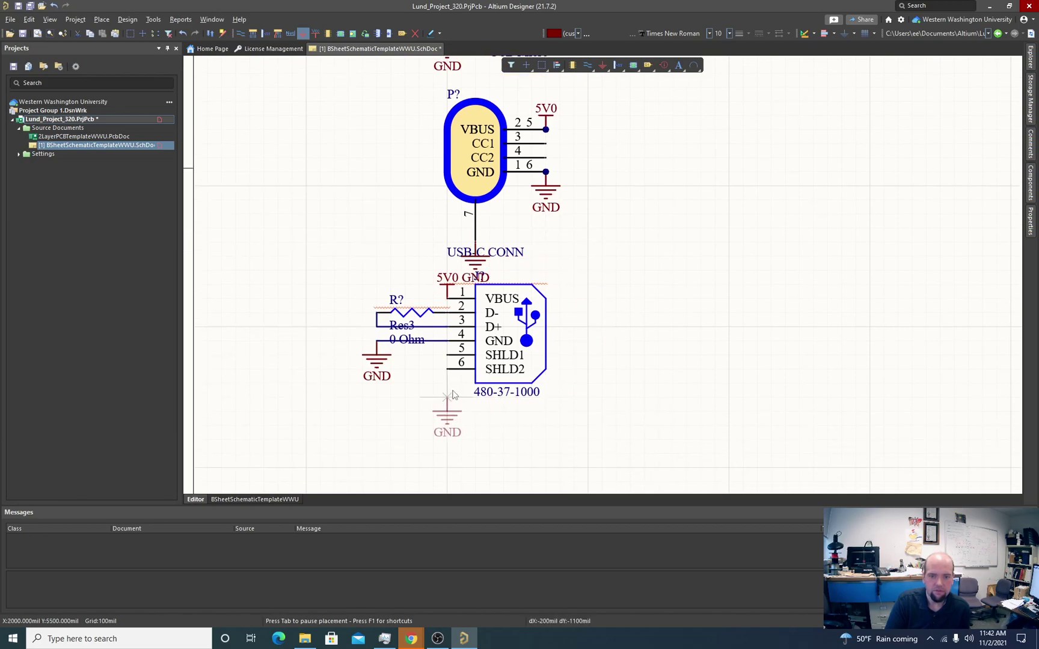
click(447, 370)
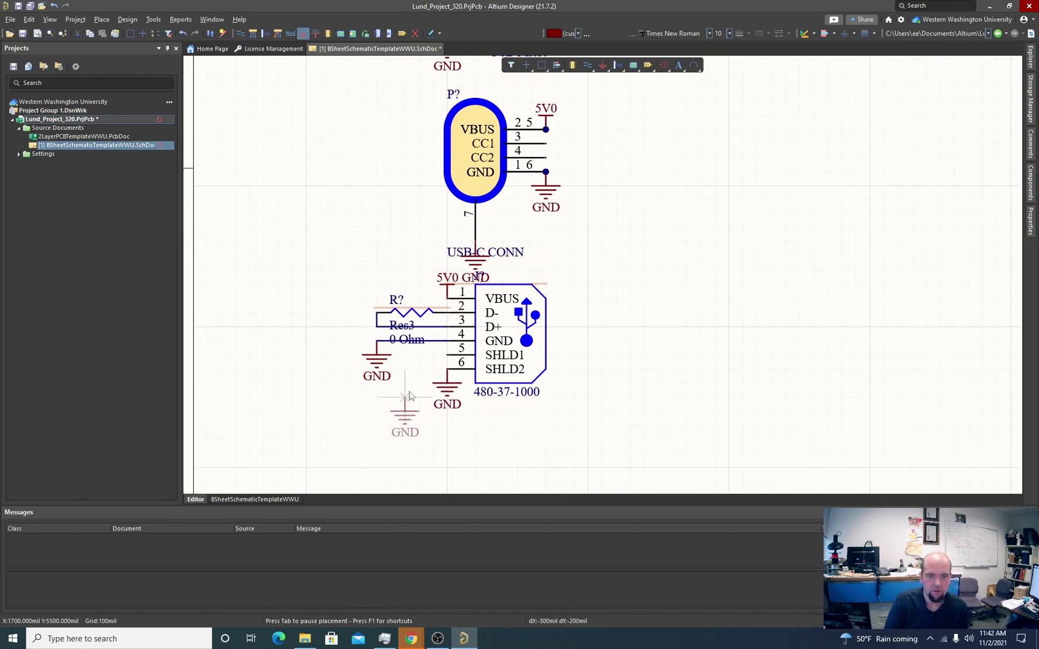
scroll(421, 313, up, 3)
scroll(421, 264, up, 1)
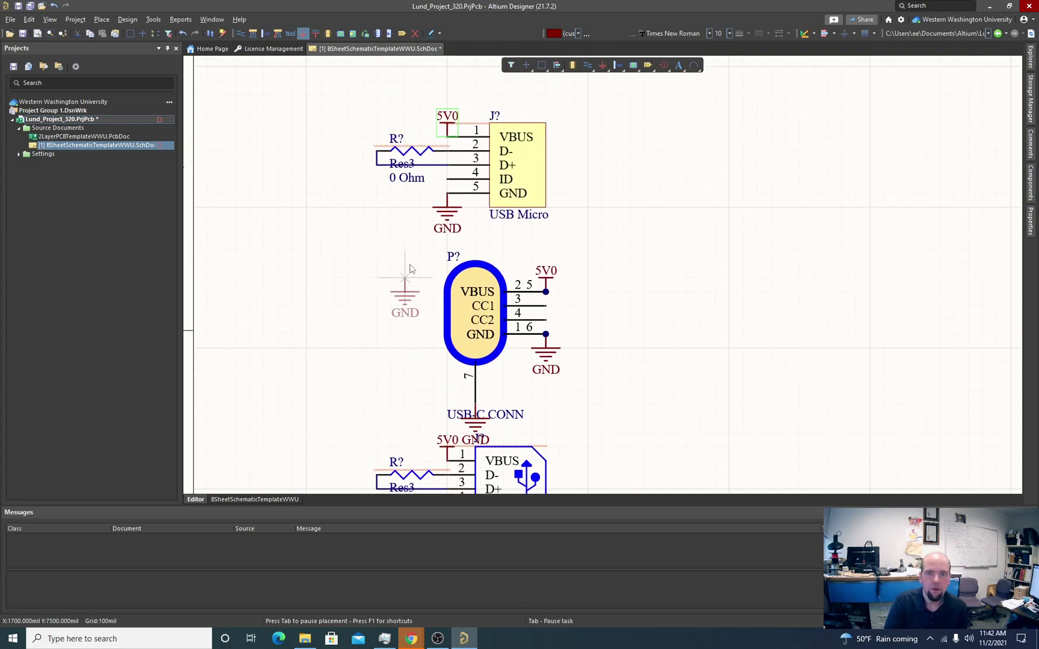
key(Escape)
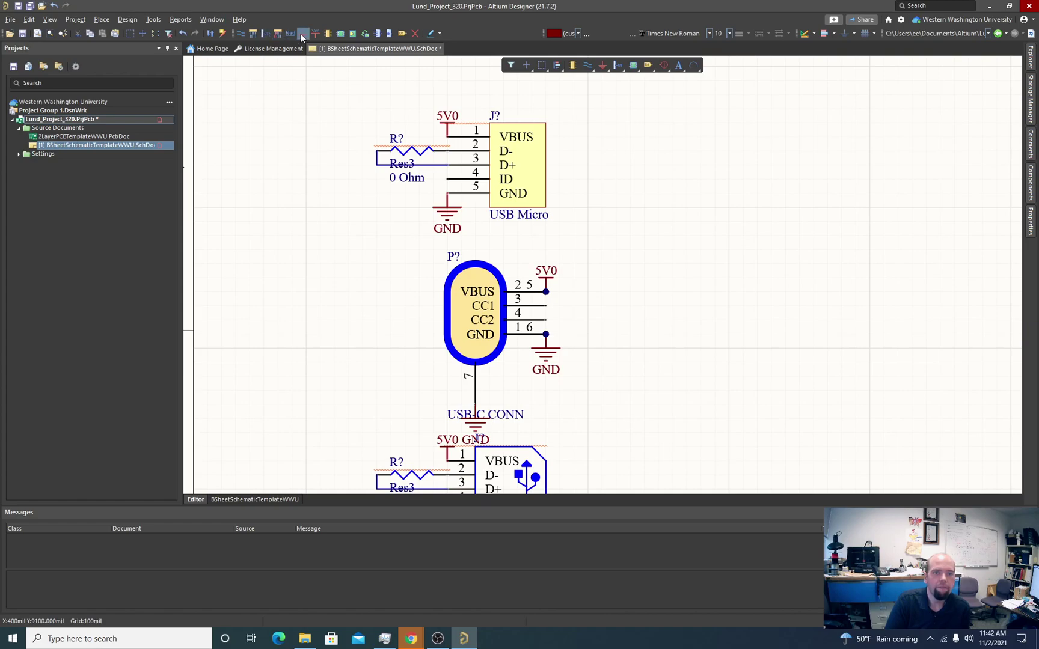
Step: Wire the SHLD1 pin to the grounded SHLD2 pin on the 480-37-1000 connector
click(240, 33)
scroll(385, 199, down, 4)
click(447, 339)
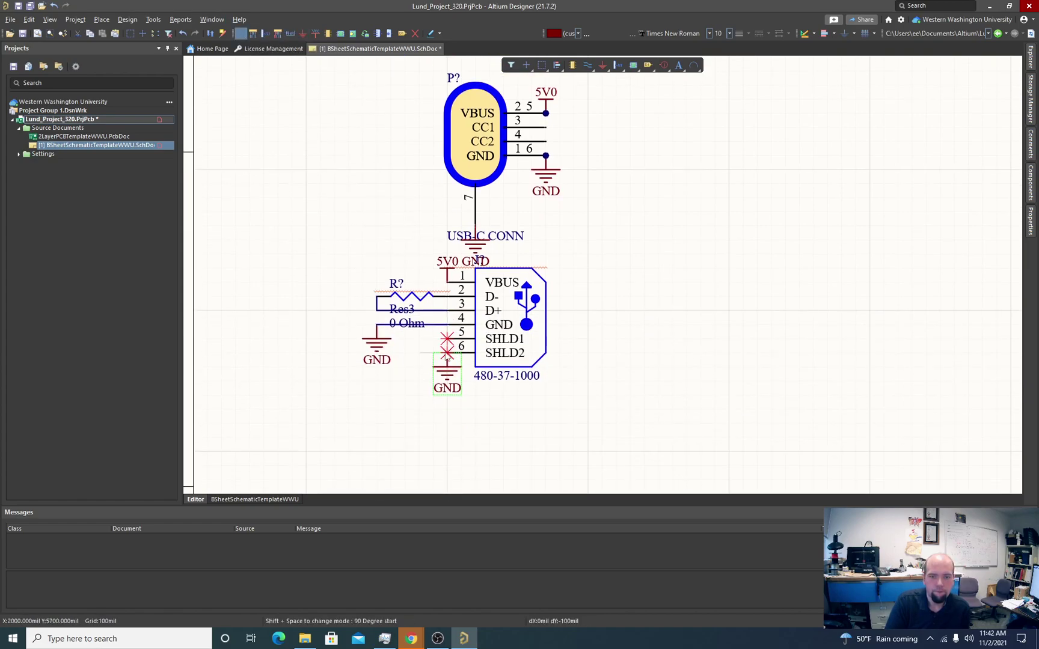
click(447, 353)
scroll(602, 314, up, 3)
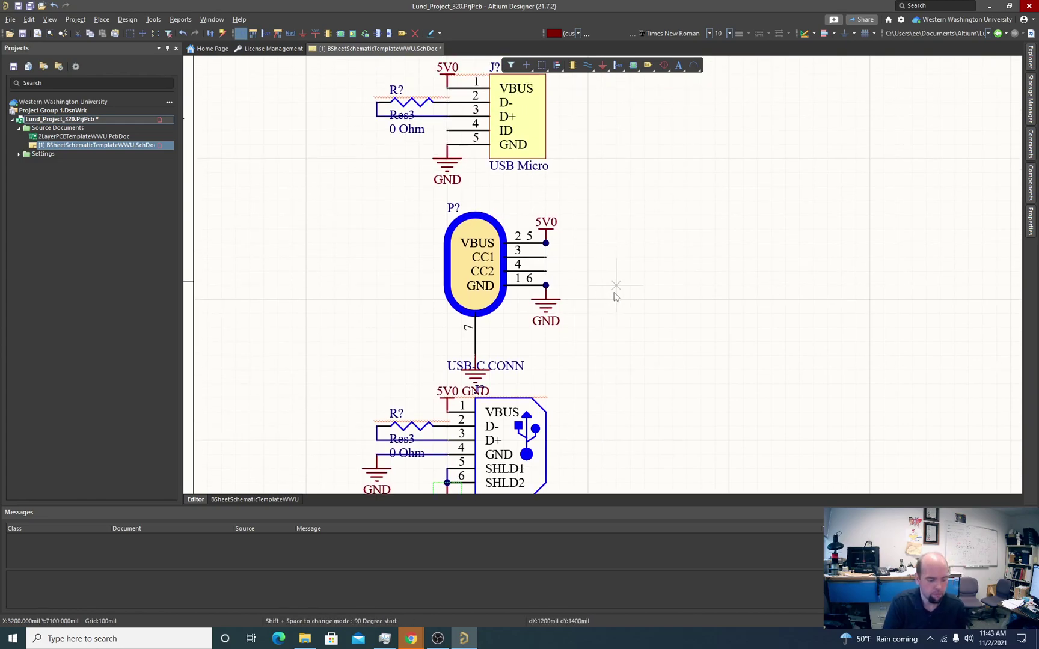
key(Escape)
scroll(496, 264, up, 2)
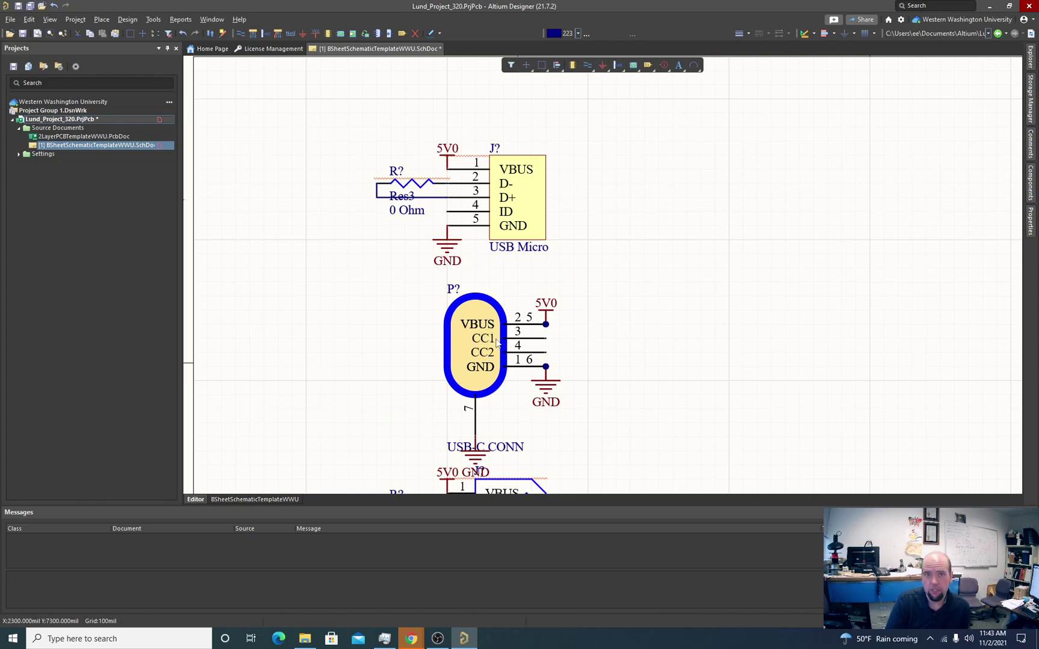
Step: Switch to Chrome and examine the CC1 and CC2 resistor wiring in the DigiKey TechForum USB Type-C schematic
ctrl+scroll(497, 343, down, 1)
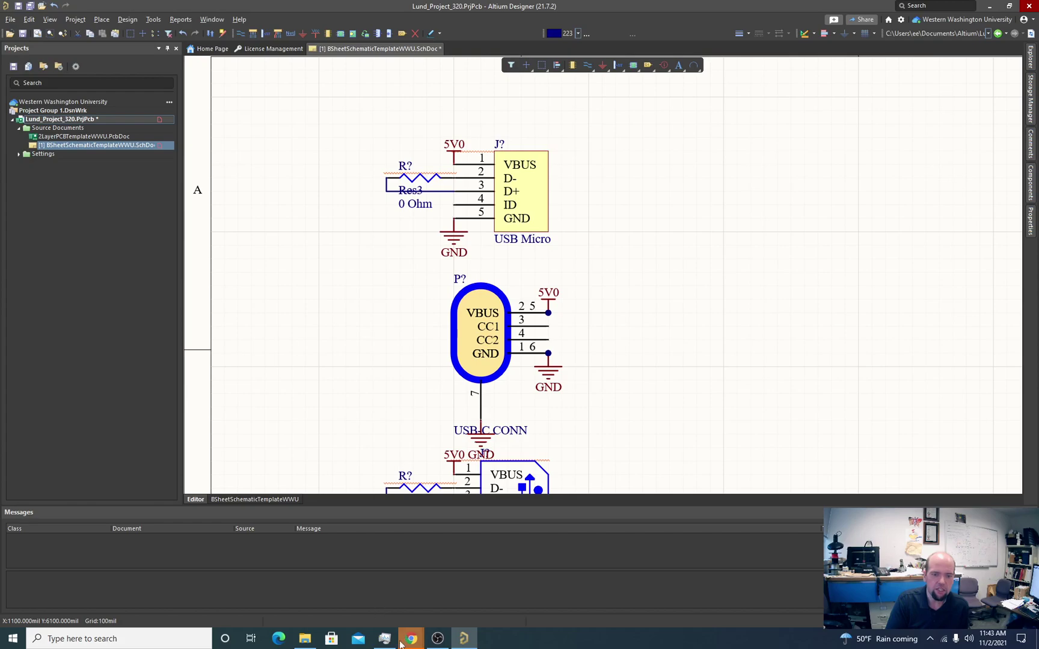
mouse_move(411, 639)
click(442, 574)
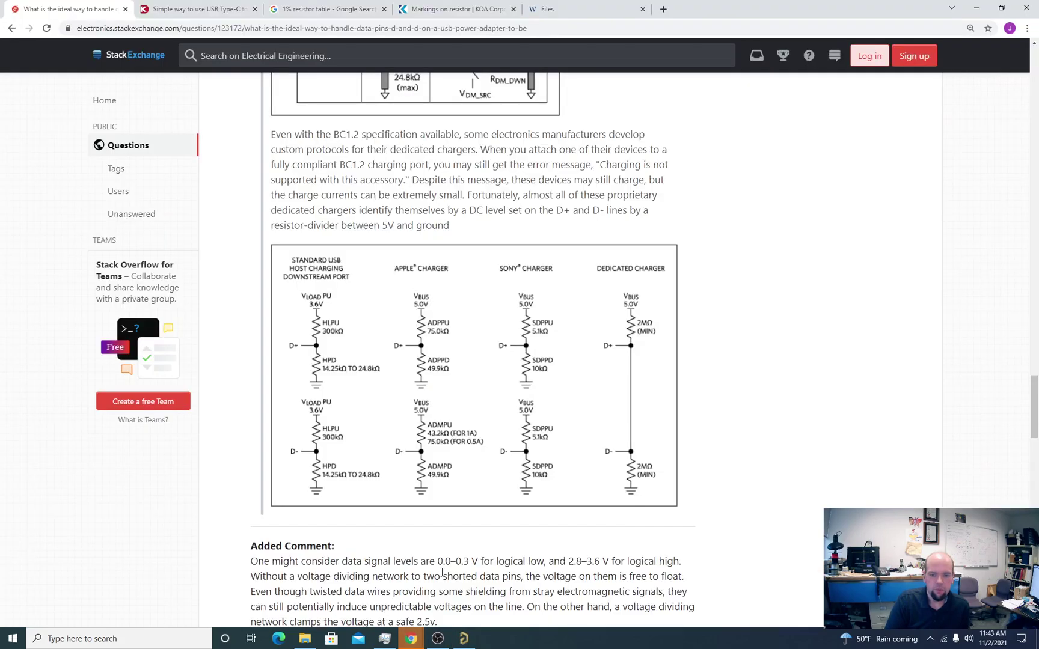
click(198, 9)
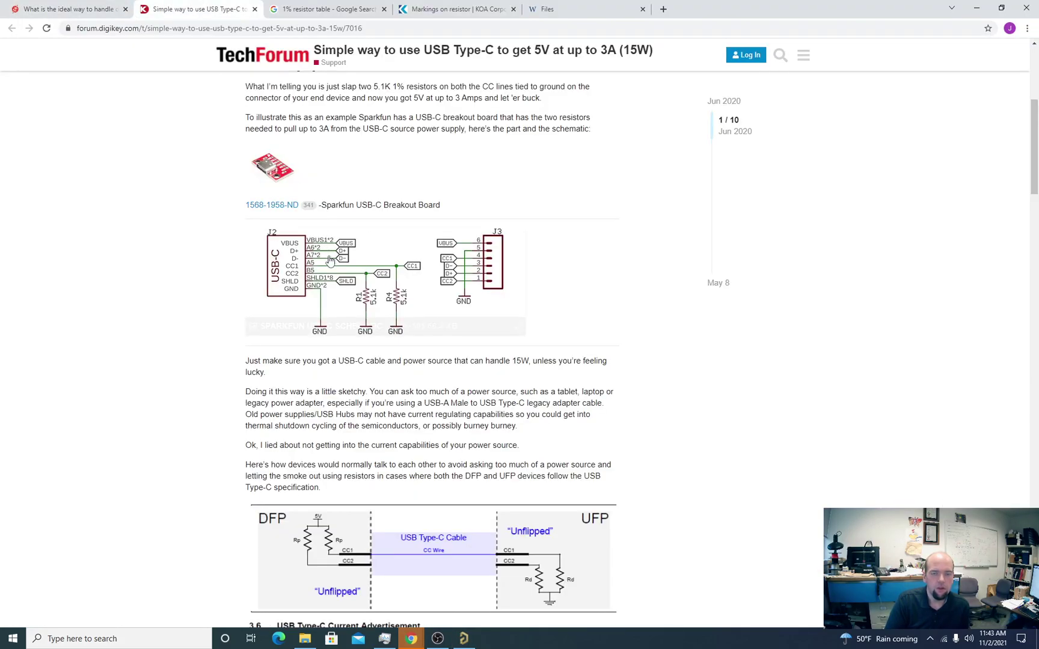
ctrl+scroll(268, 257, up, 3)
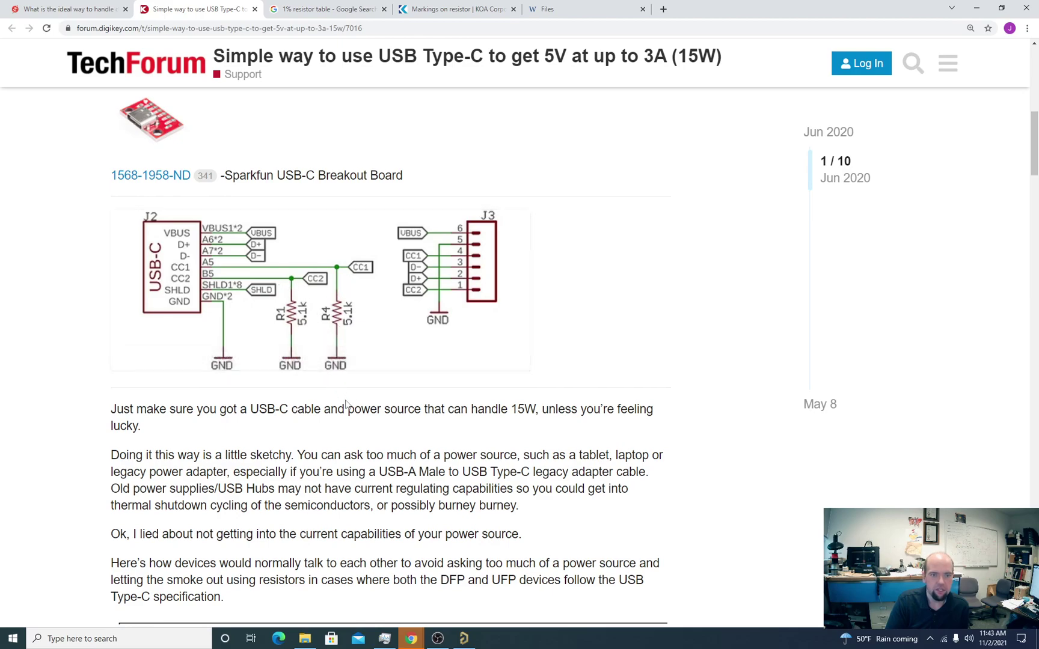
Step: Switch to Altium Designer and place two vertical Res3 resistors side by side next to the USB-C connector's CC pins
click(464, 639)
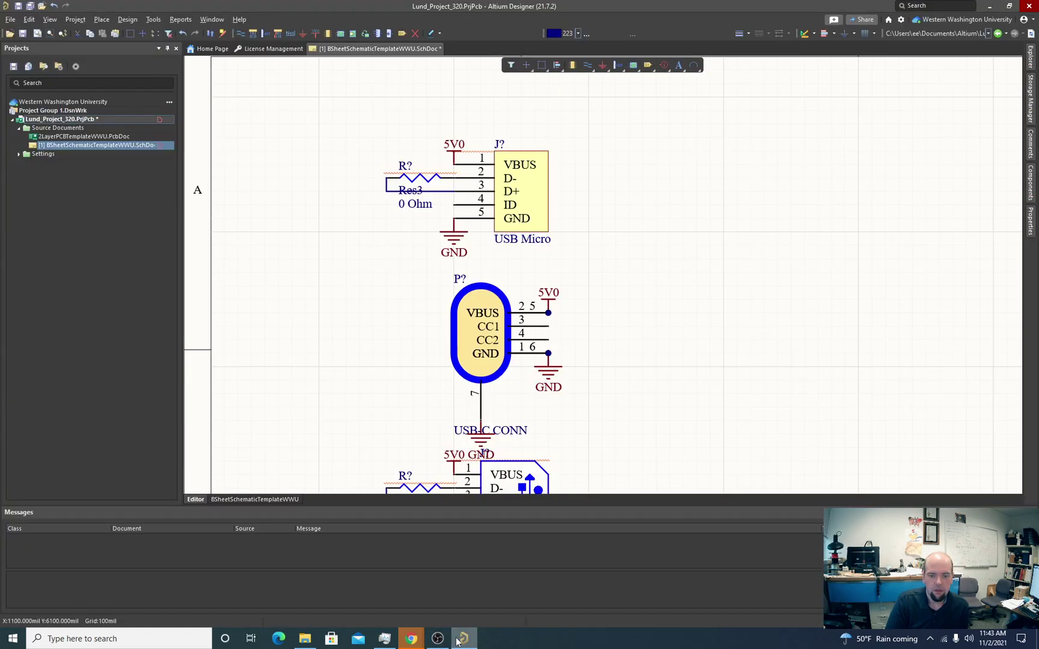
scroll(385, 354, down, 1)
scroll(383, 353, down, 1)
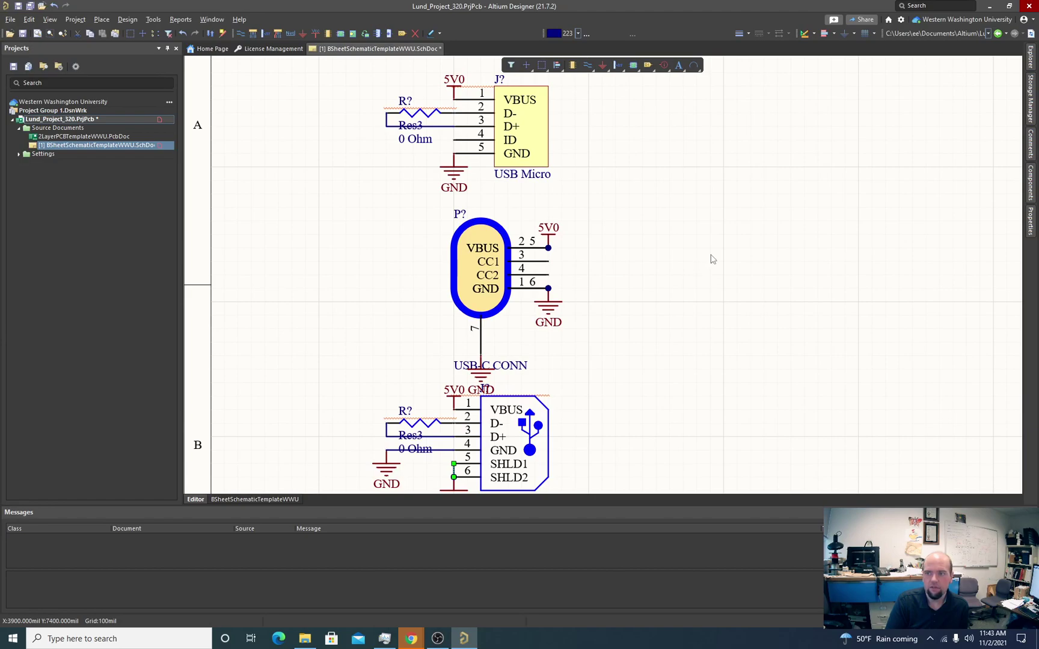
click(1029, 184)
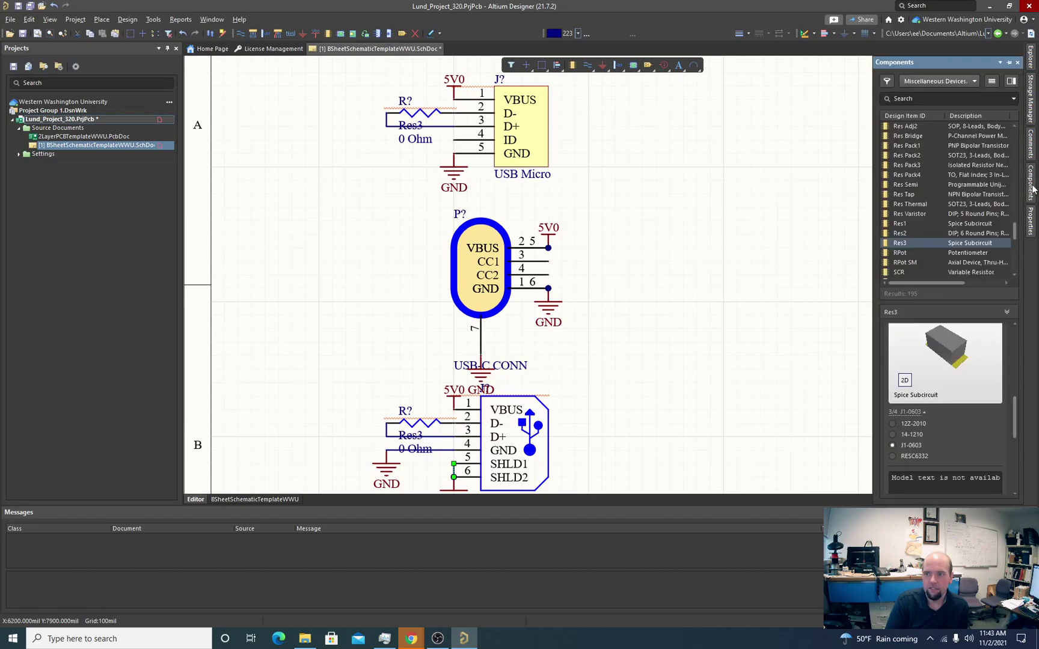
right_click(928, 246)
click(836, 252)
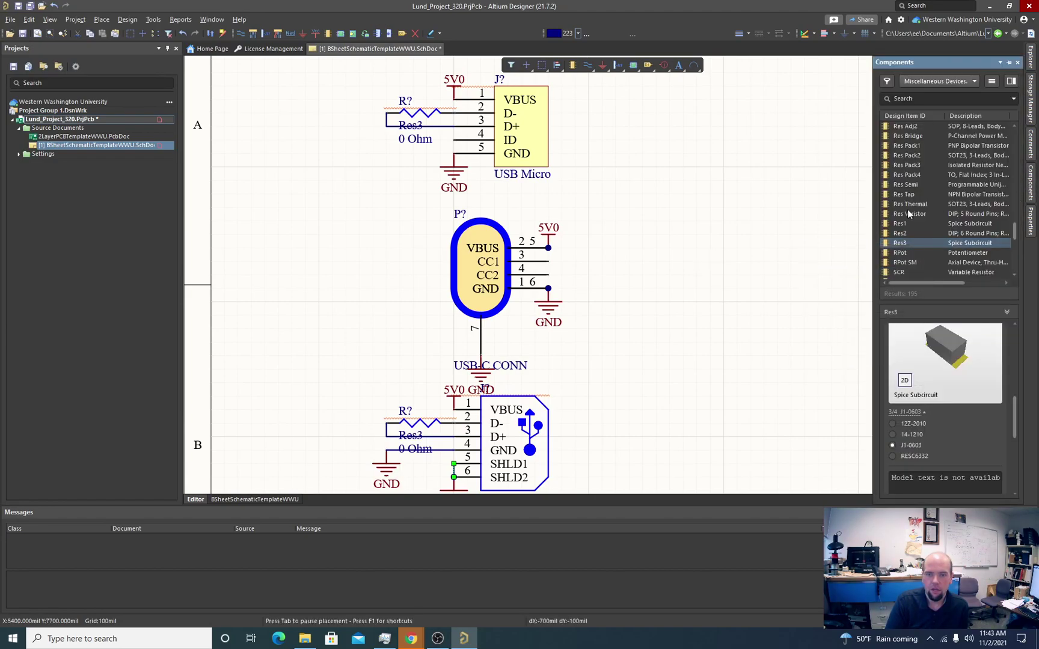
key(space)
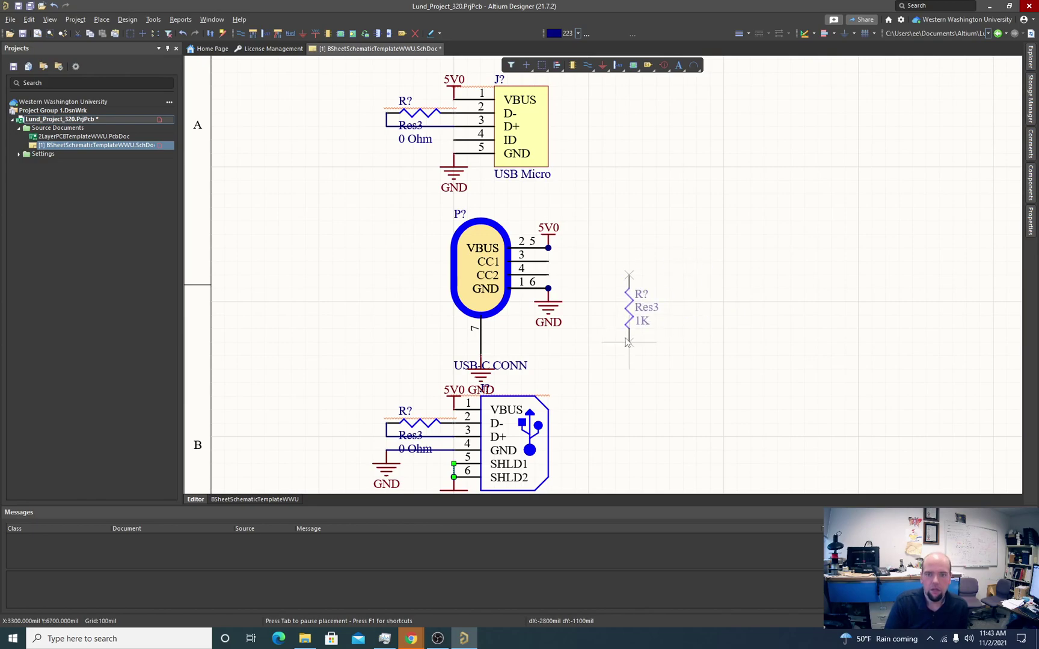
click(590, 361)
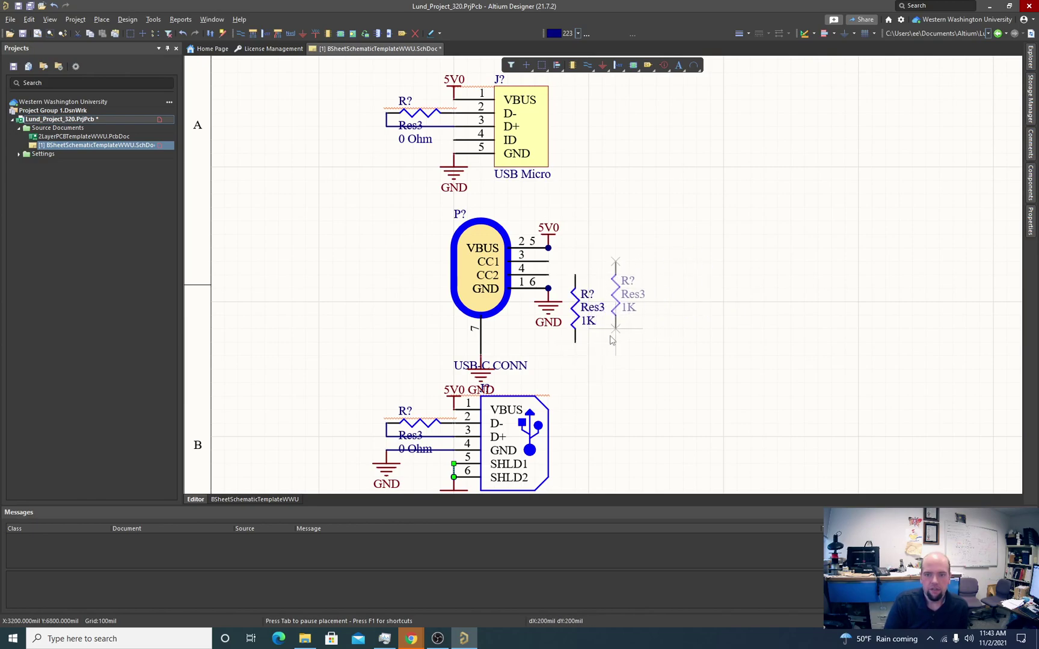
click(629, 348)
key(Escape)
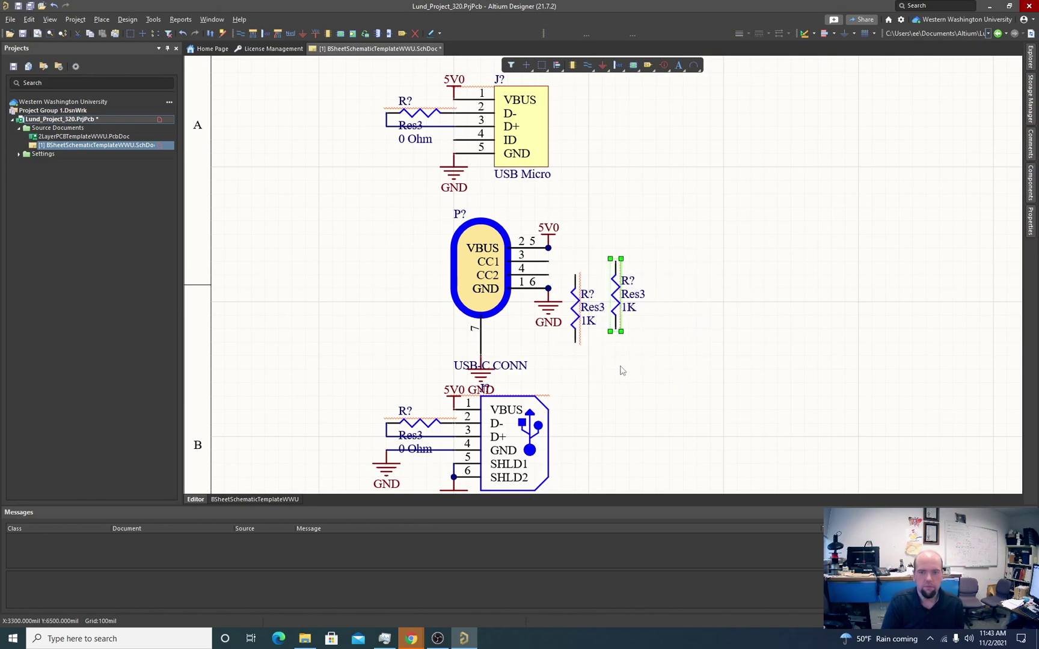
Step: Set the values of both new vertical resistors beside the USB-C connector to 5.1k
double_click(590, 324)
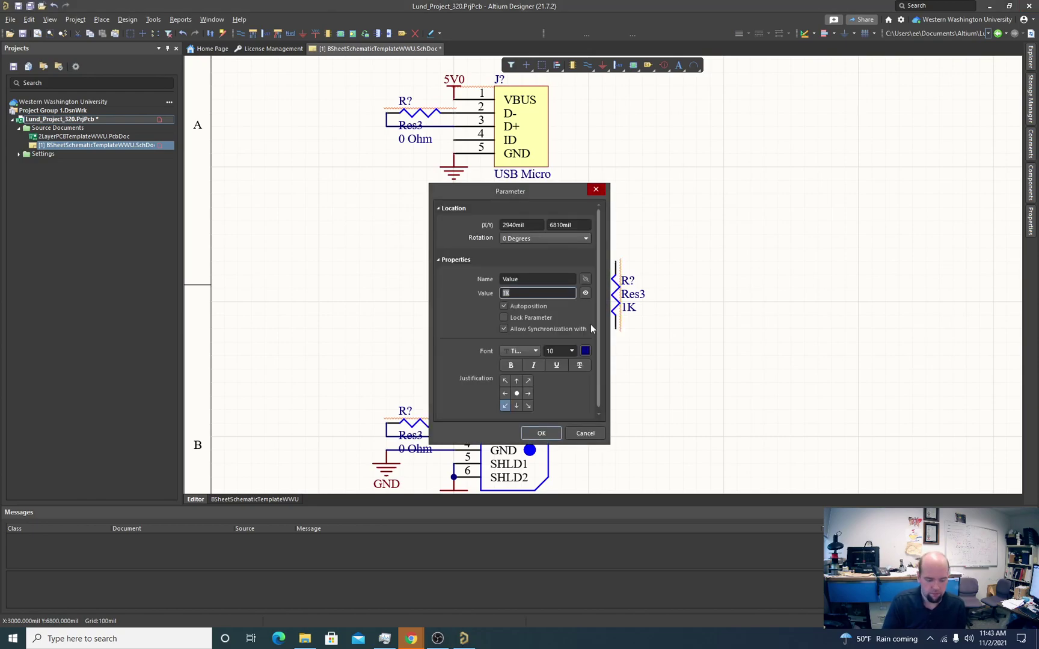
text(5.)
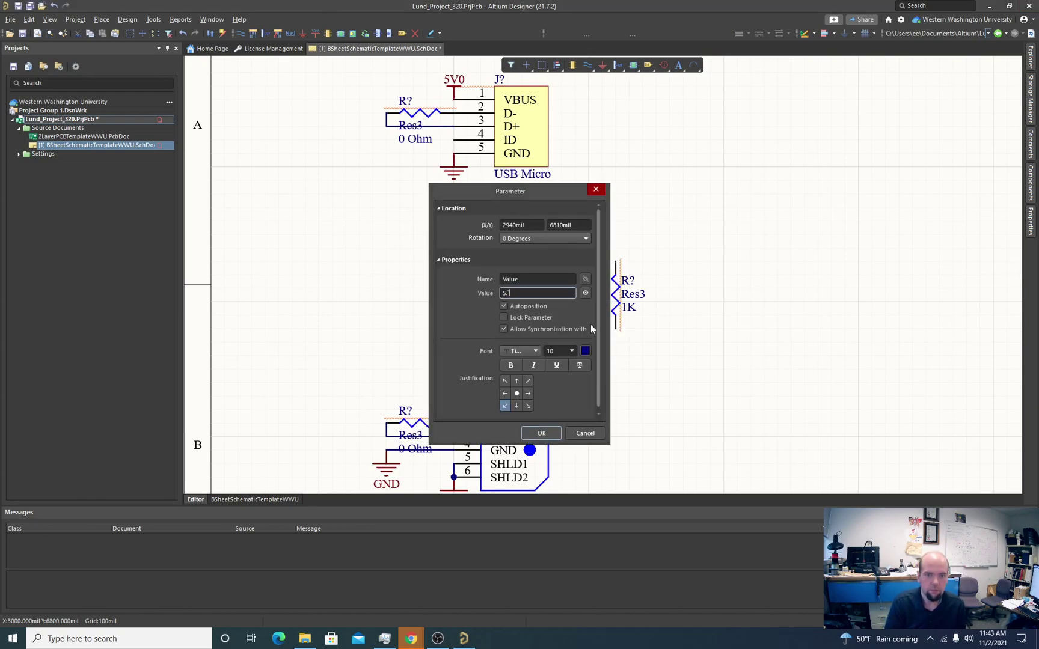
text(1k)
key(Return)
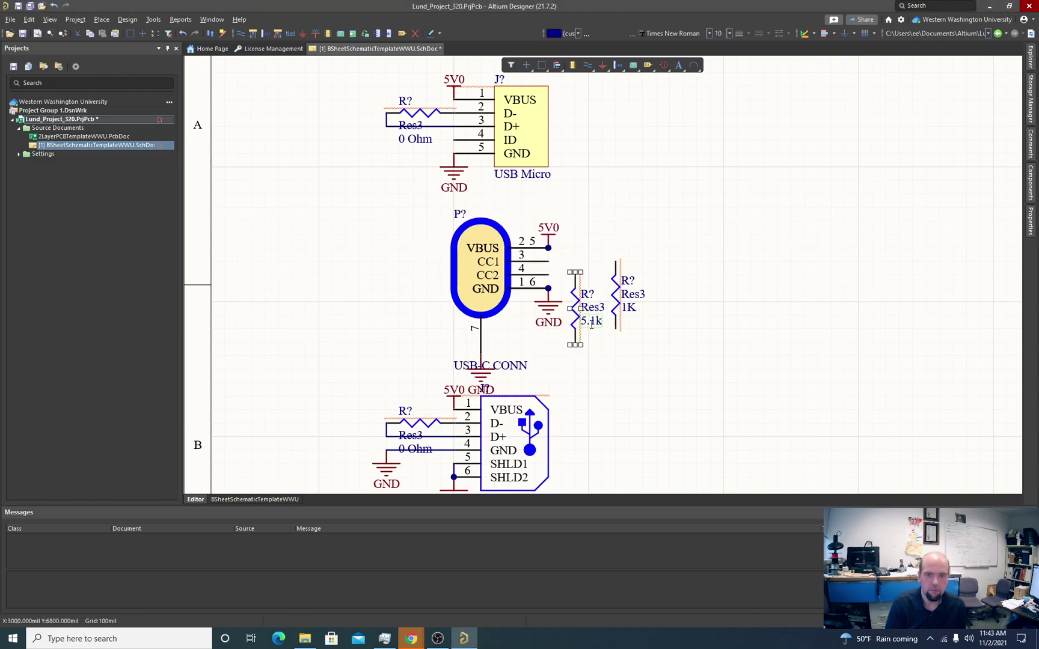
double_click(627, 309)
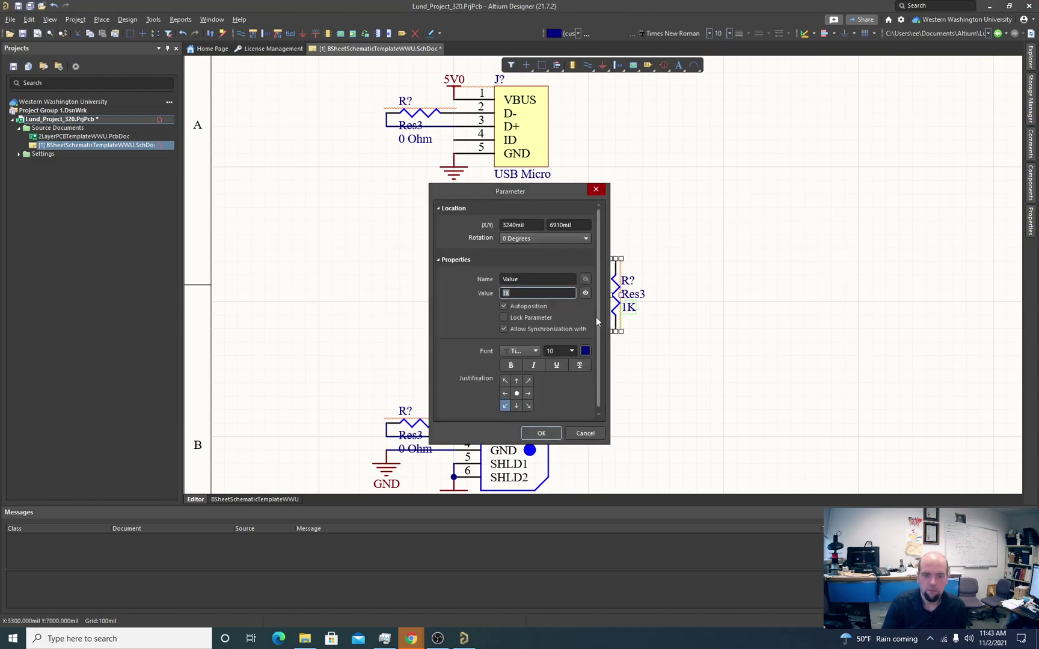
text(5.1k)
key(Return)
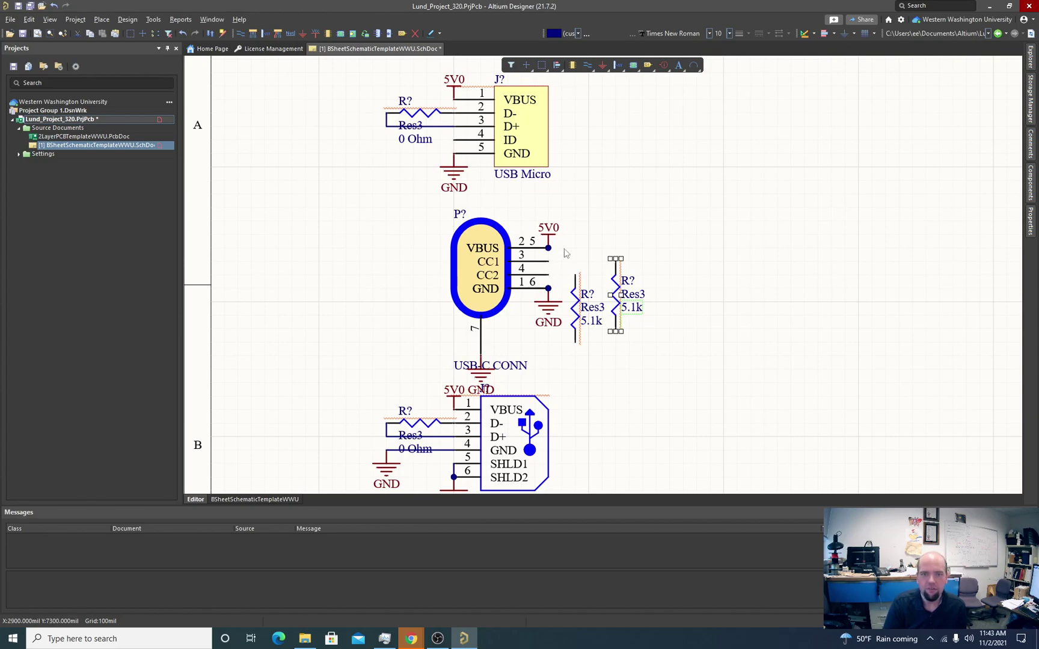
Step: Wire CC2 to the upper end of the nearer 5.1k resistor and CC1 to the upper end of the farther one
click(587, 65)
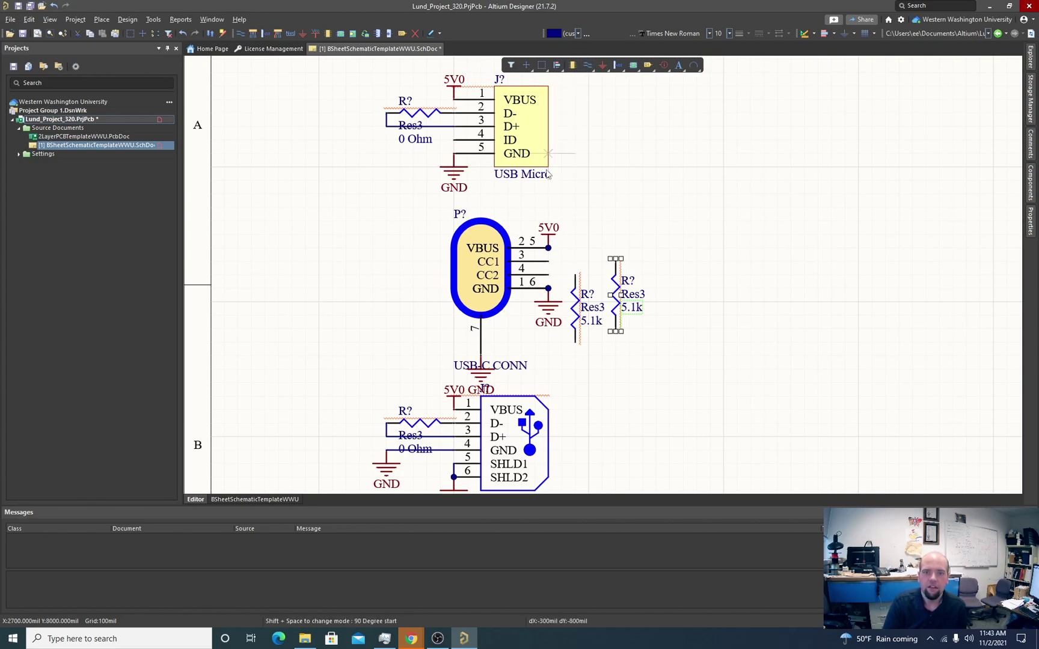
click(548, 275)
click(576, 275)
click(549, 261)
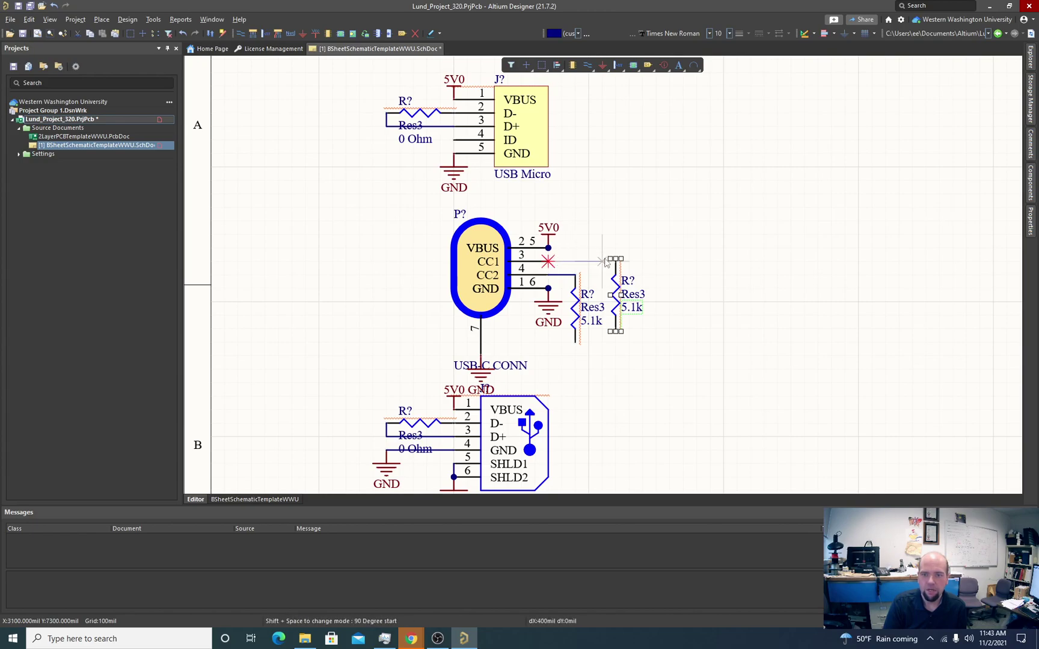
click(614, 260)
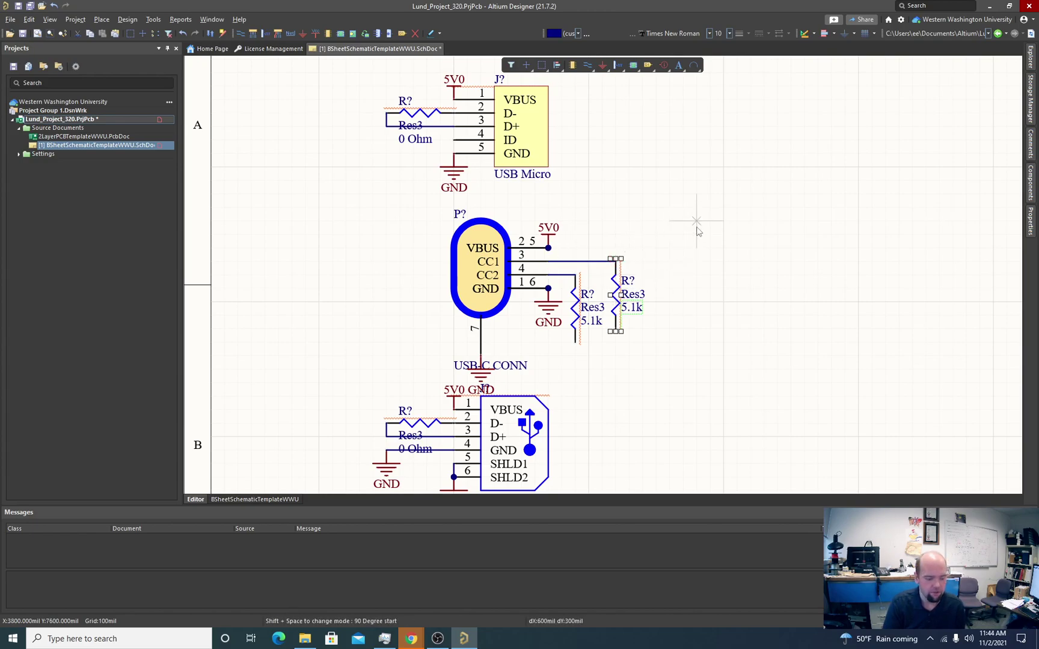
key(Escape)
Step: Place a GND power port on the lower end of each 5.1k resistor
click(303, 33)
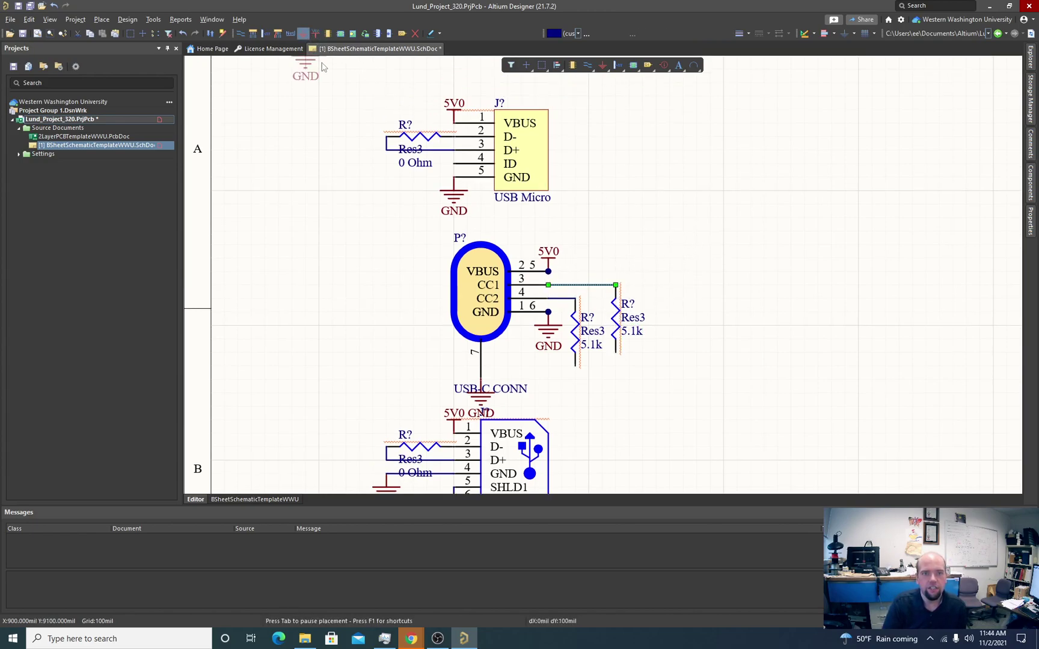
click(575, 367)
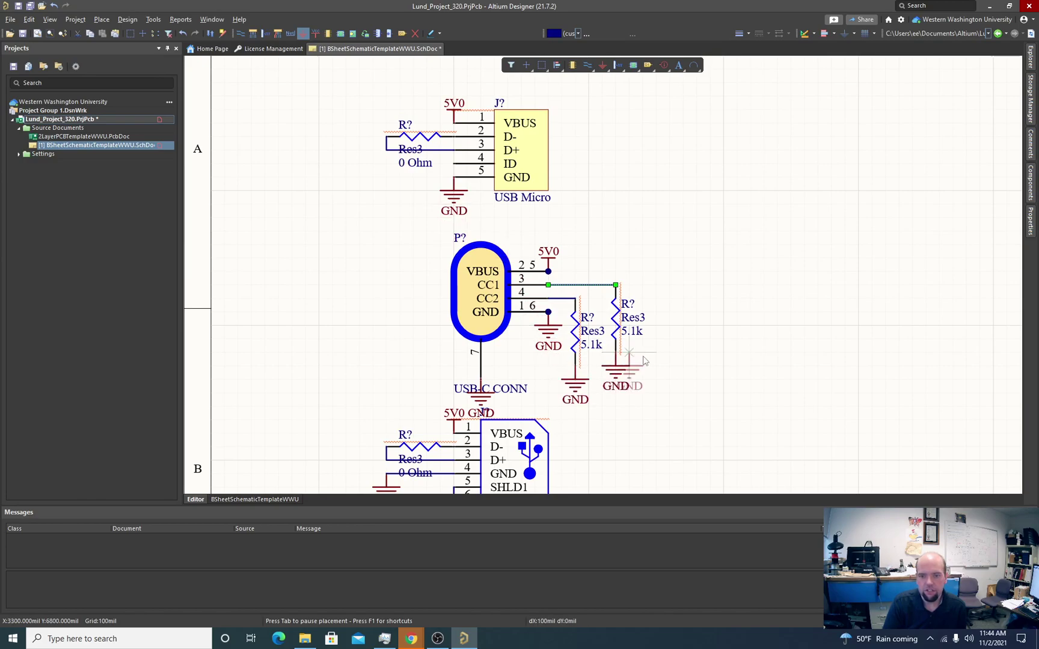
click(615, 355)
key(Escape)
click(692, 317)
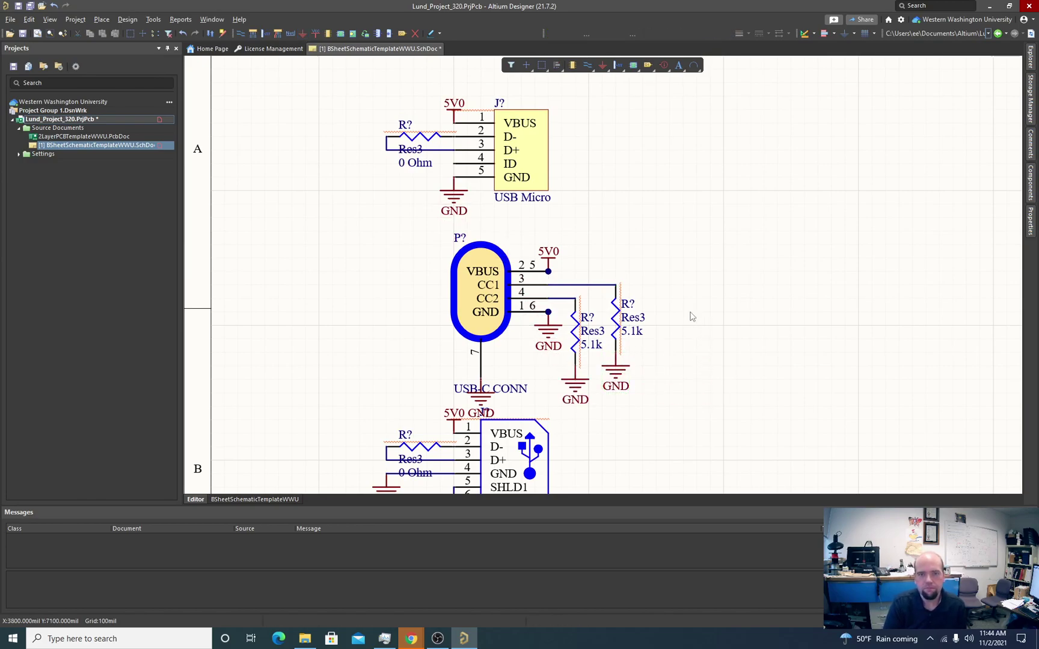
Step: Annotate the schematic so that all resistors and connectors receive numbered designators
scroll(690, 315, down, 2)
scroll(685, 319, down, 2)
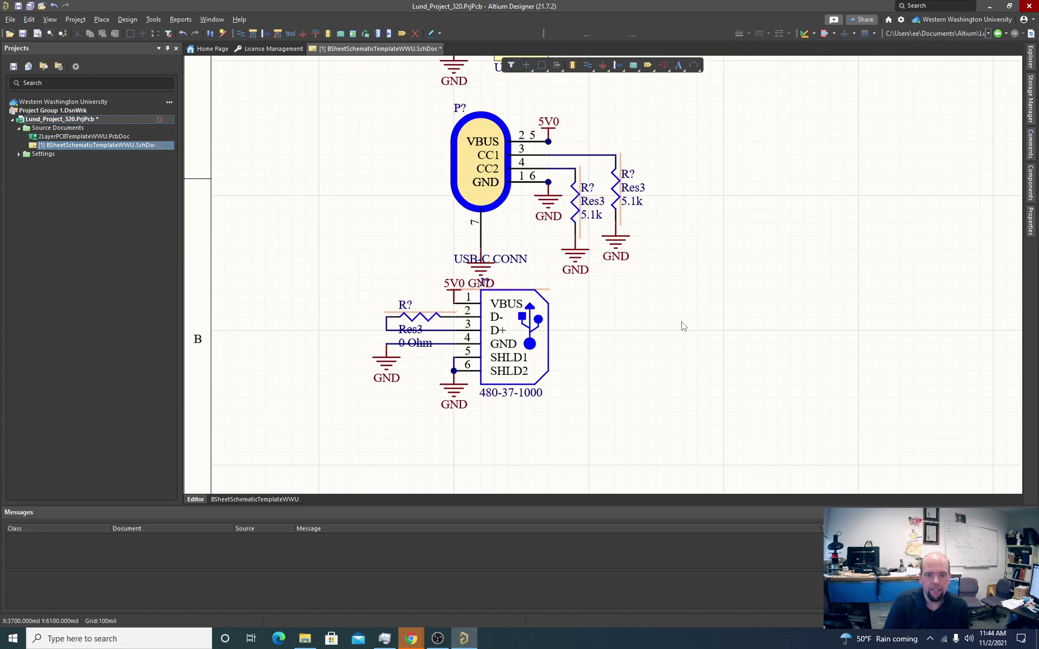
scroll(656, 331, up, 7)
scroll(568, 311, down, 3)
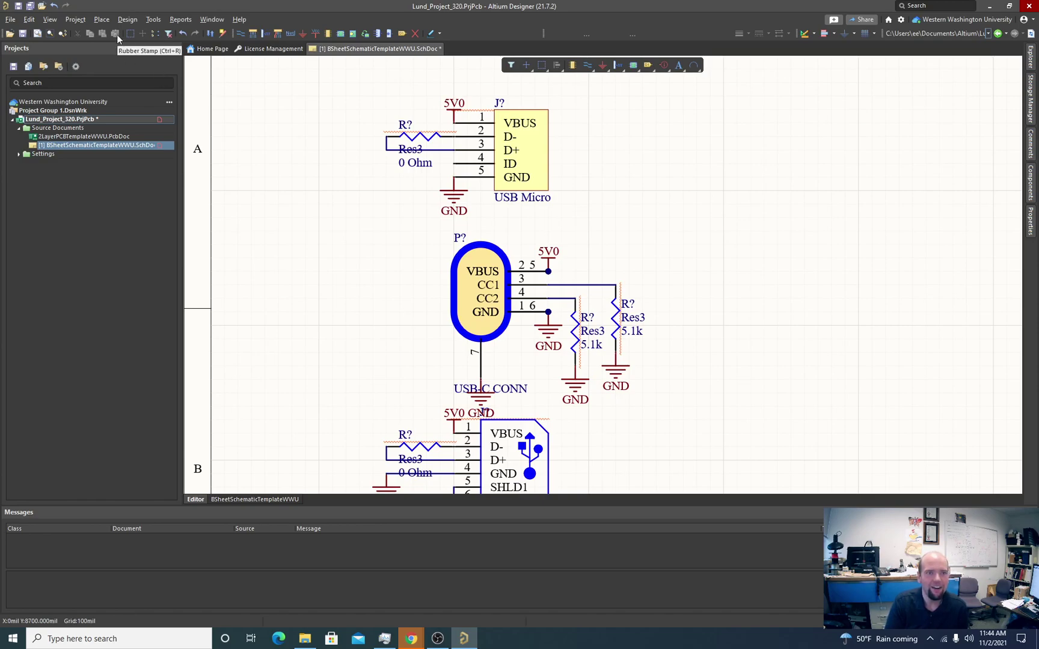
click(153, 20)
click(151, 20)
click(158, 21)
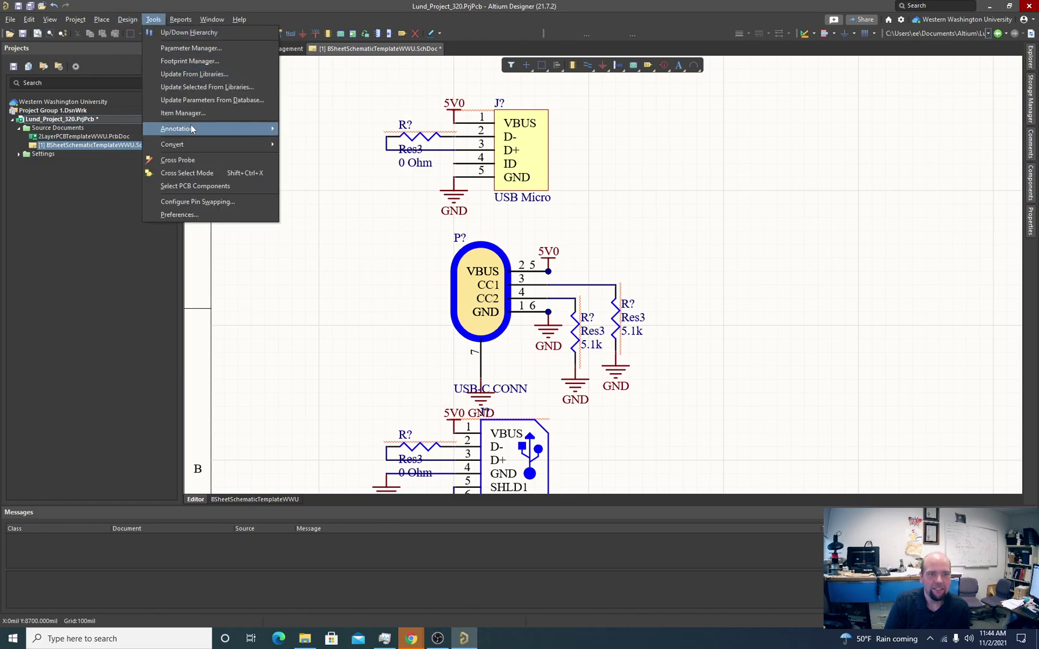
mouse_move(191, 128)
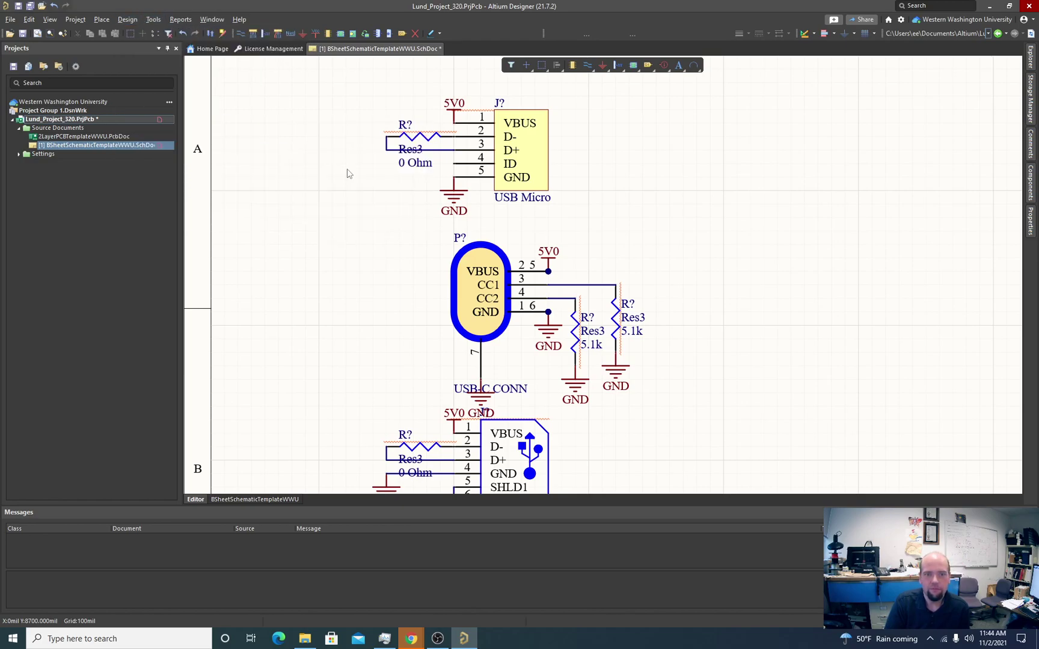
click(347, 169)
click(538, 342)
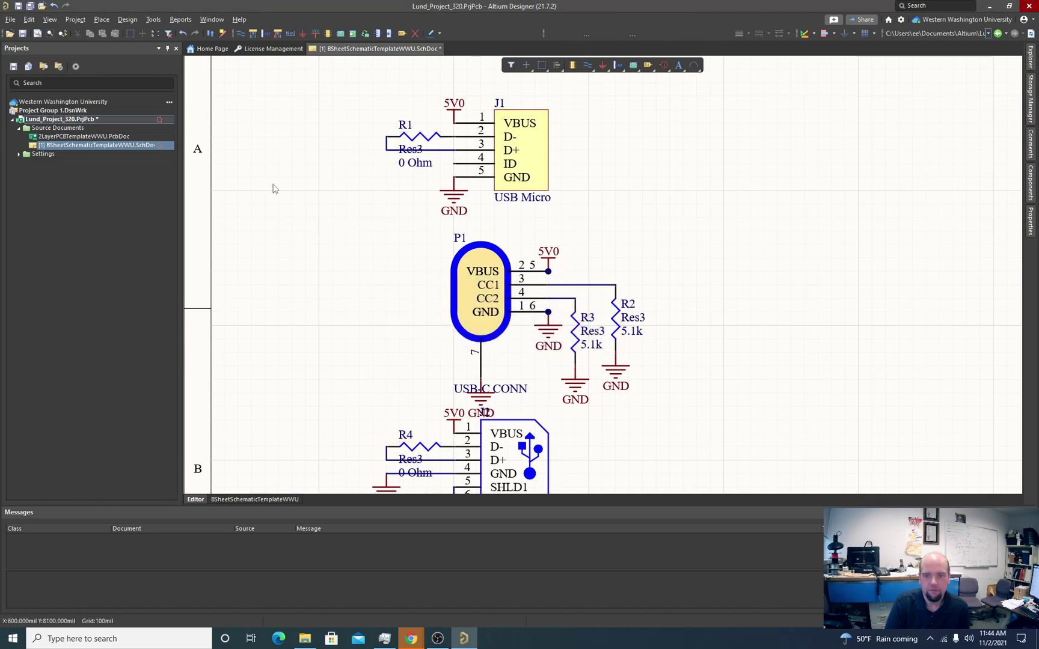
Step: Move the 480-37-1000 connector with its attached circuitry down and right, away from the USB-C ground symbol, and reattach its 5V0 port to VBUS
scroll(324, 240, down, 1)
scroll(321, 236, up, 2)
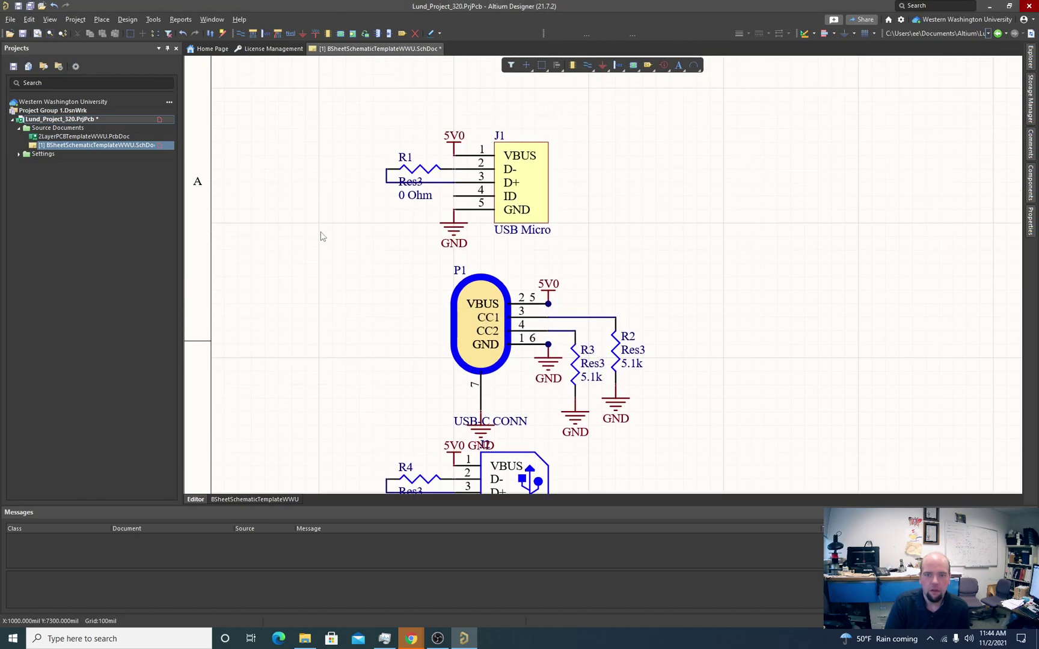
scroll(321, 236, down, 3)
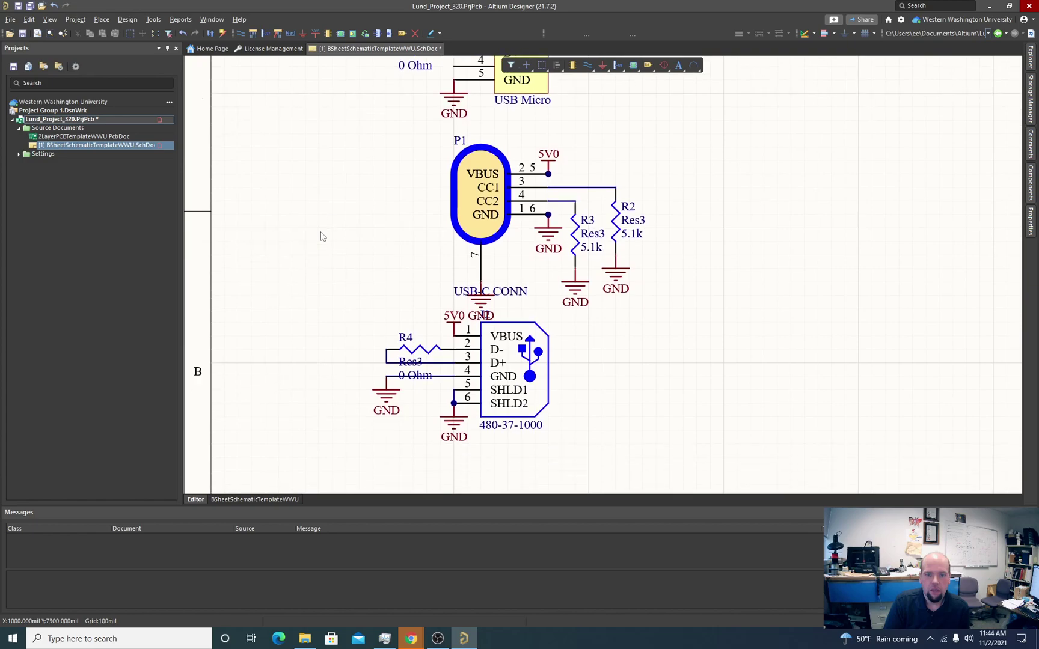
drag(354, 309, 625, 470)
drag(449, 375, 462, 402)
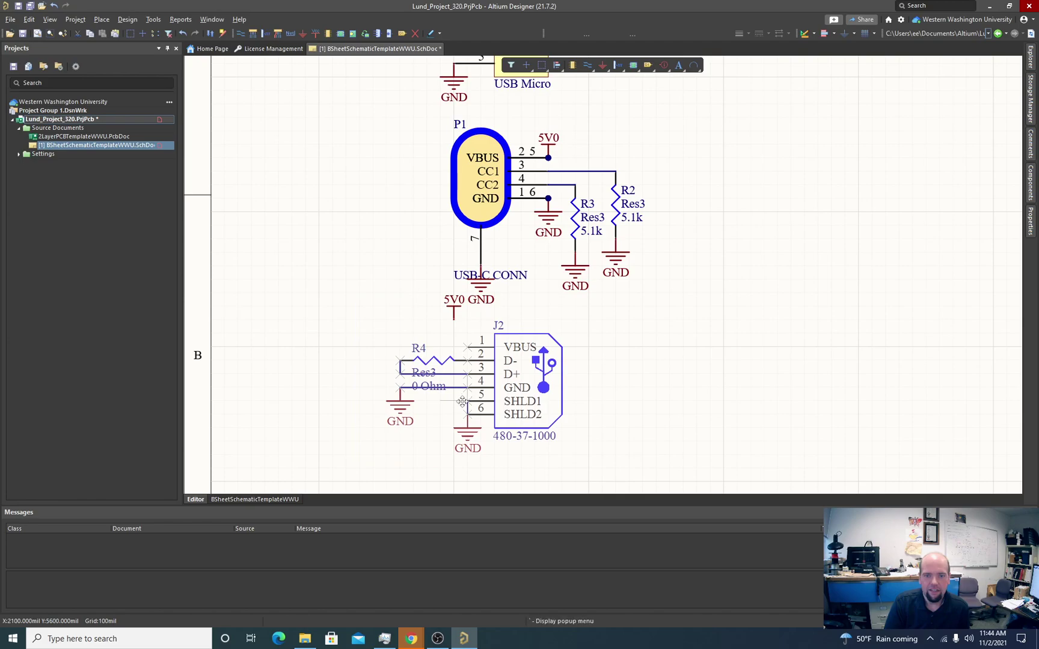
drag(454, 312, 468, 338)
click(533, 318)
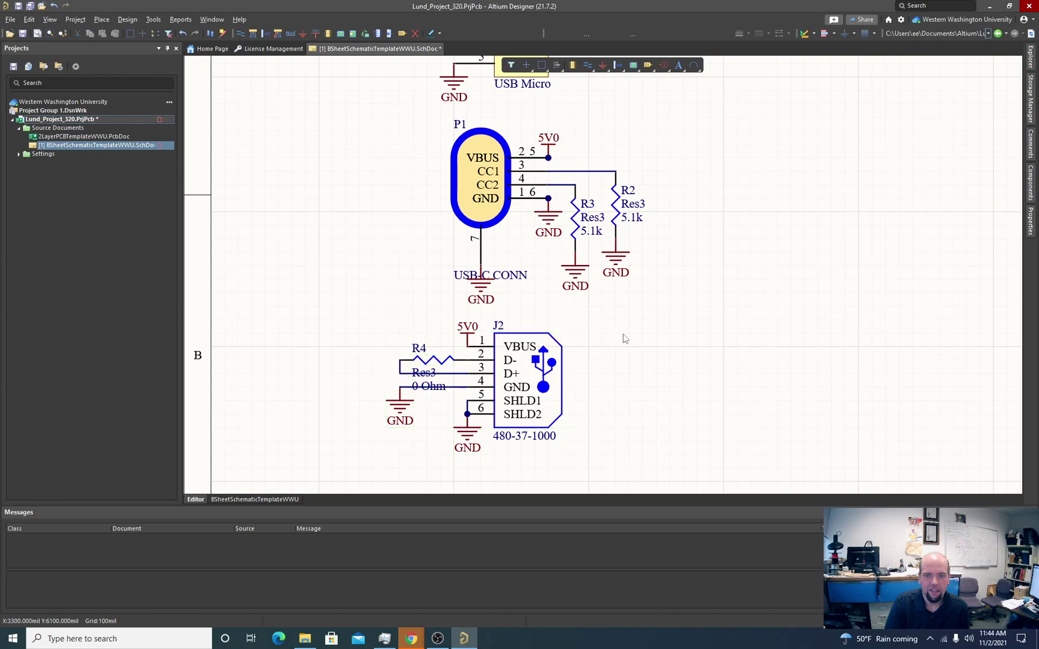
Step: Move the USB-C CONN label to the left of pin 7, clear of the ground symbol
click(508, 275)
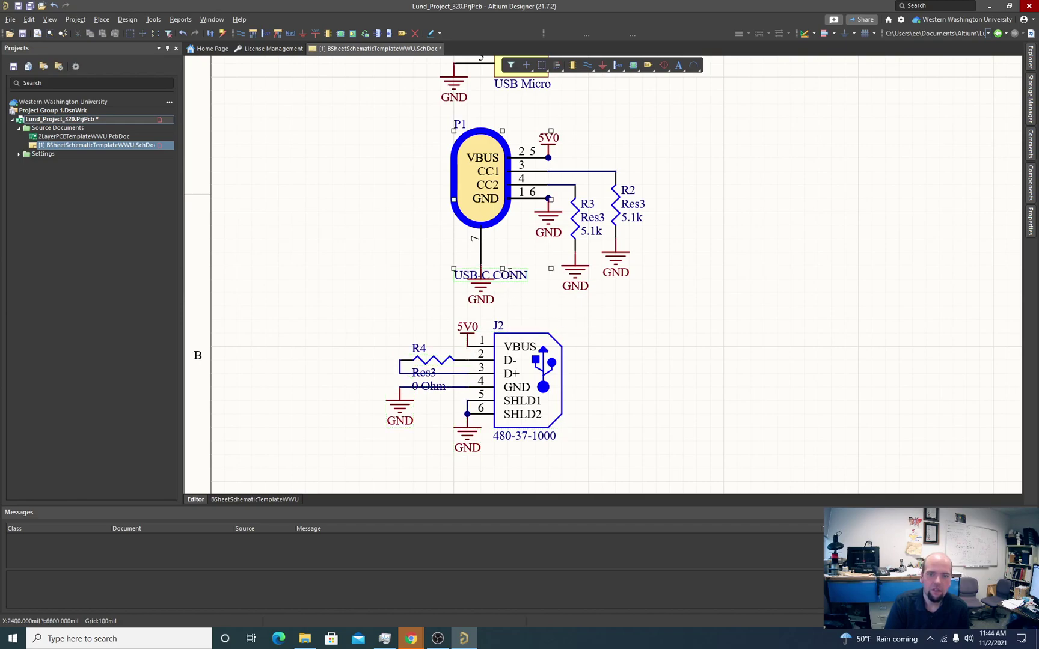
drag(509, 275, 440, 242)
click(514, 279)
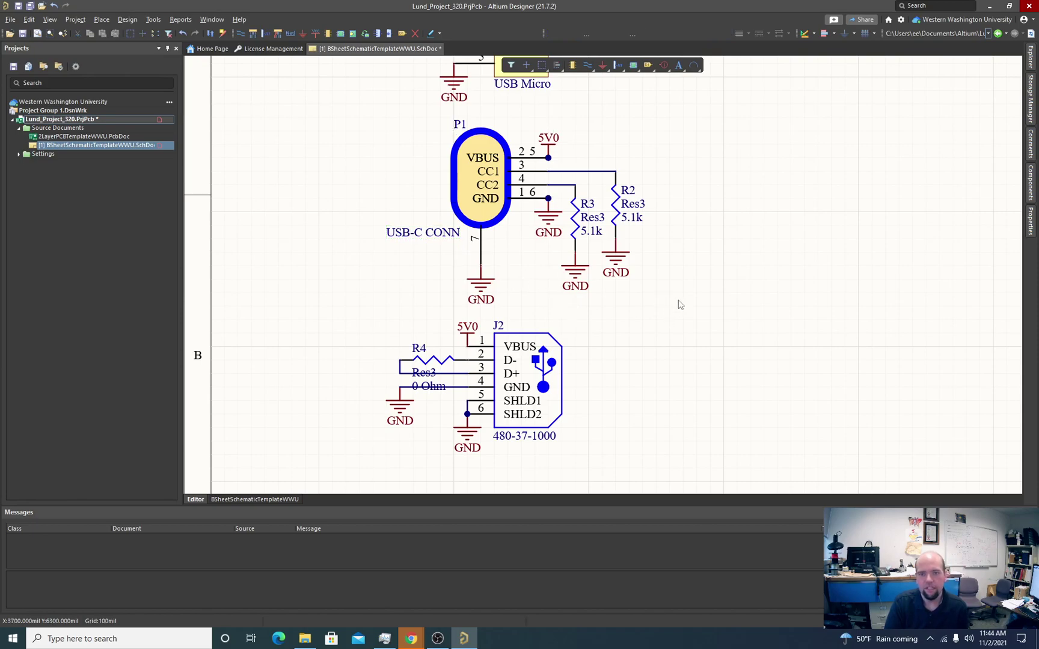
Step: Examine the wiring and designators of the USB Micro, USB-C and 480-37-1000 connector circuits
scroll(673, 303, down, 3)
scroll(672, 305, up, 5)
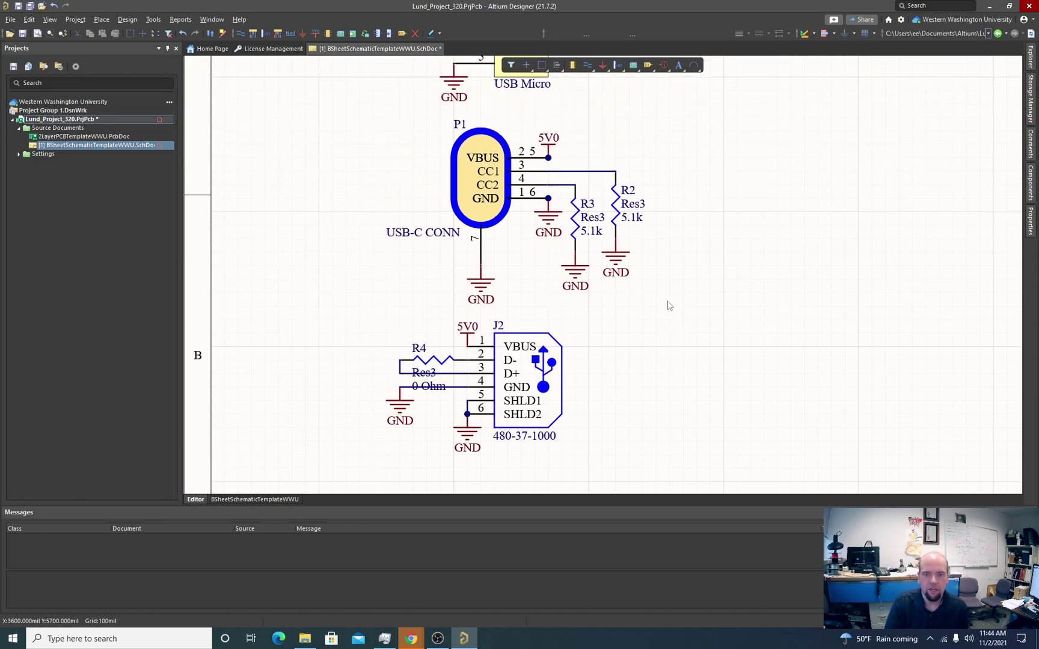
scroll(667, 307, down, 2)
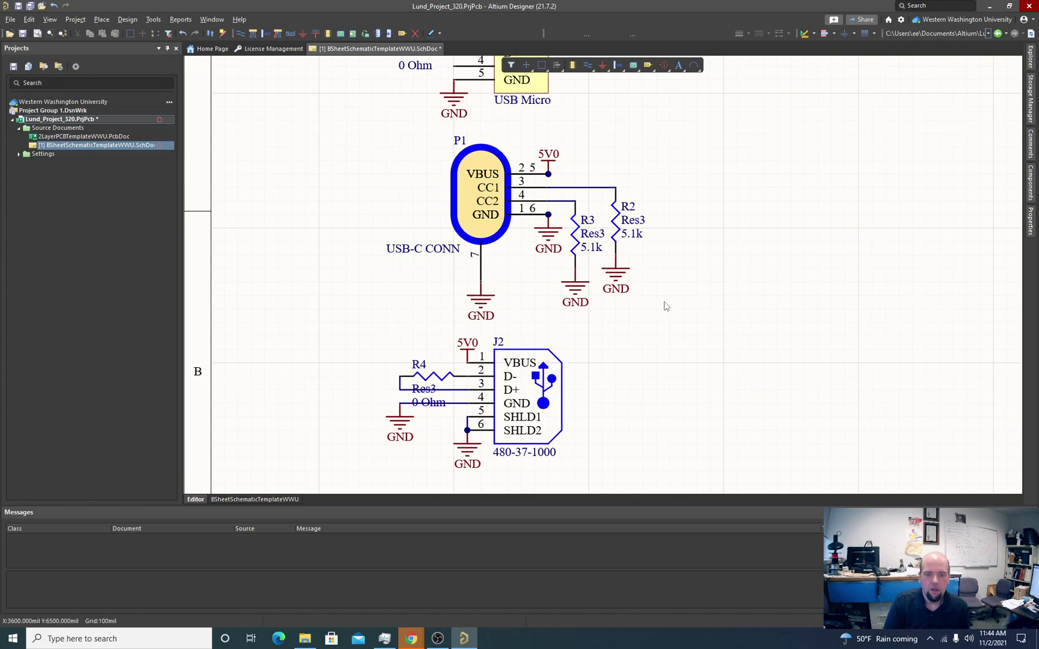
scroll(666, 307, up, 5)
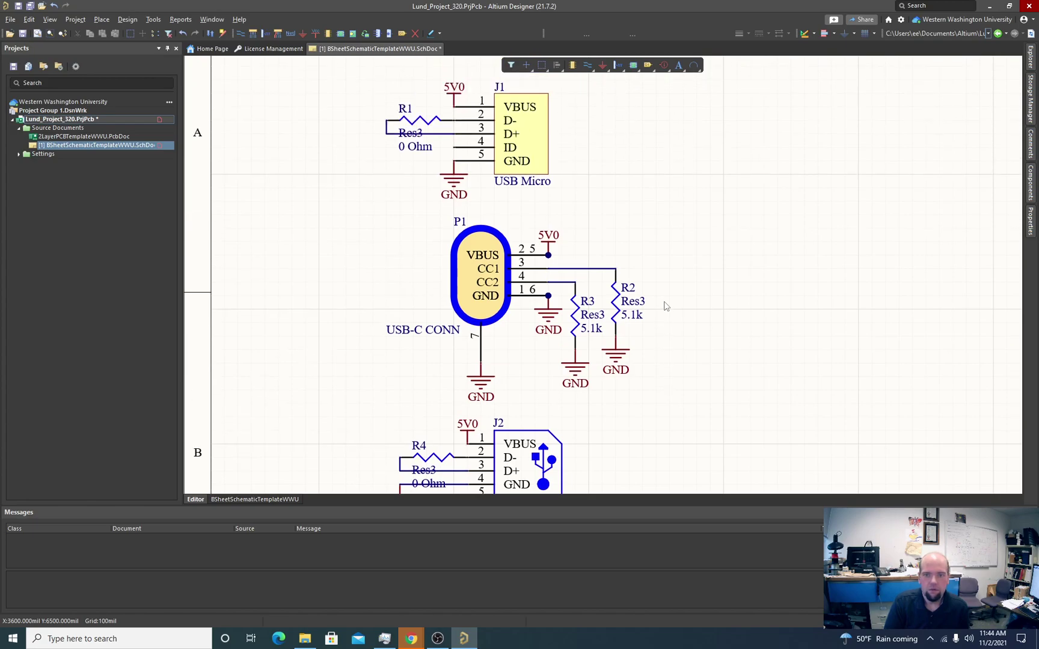
scroll(666, 306, up, 2)
scroll(664, 304, down, 2)
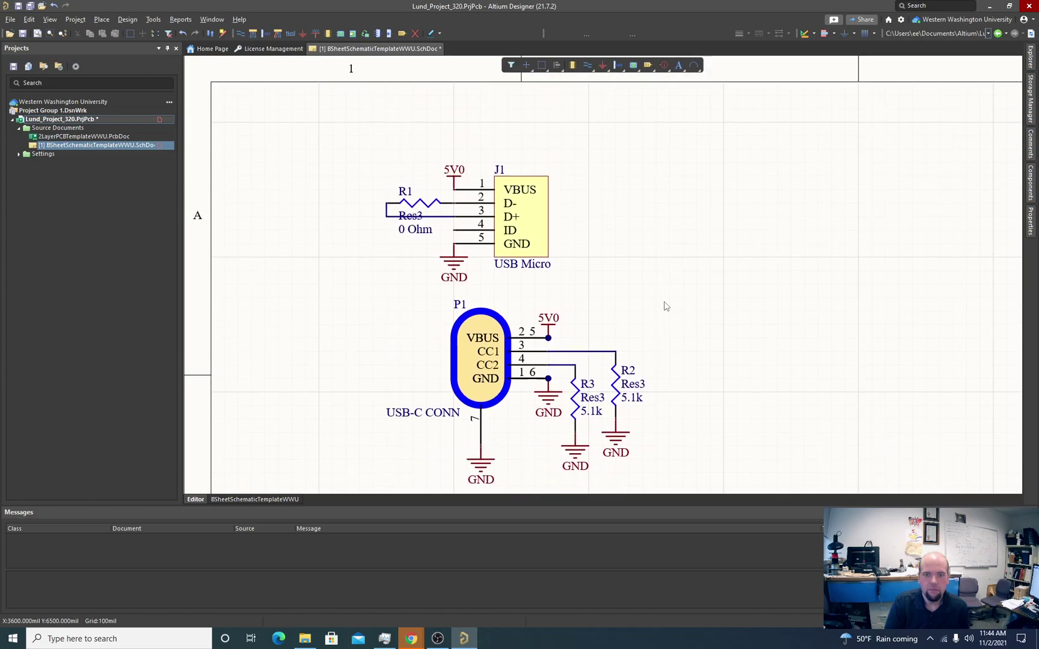
scroll(664, 304, down, 2)
scroll(665, 306, down, 3)
Step: Validate the PCB project and check the compiler messages
click(101, 19)
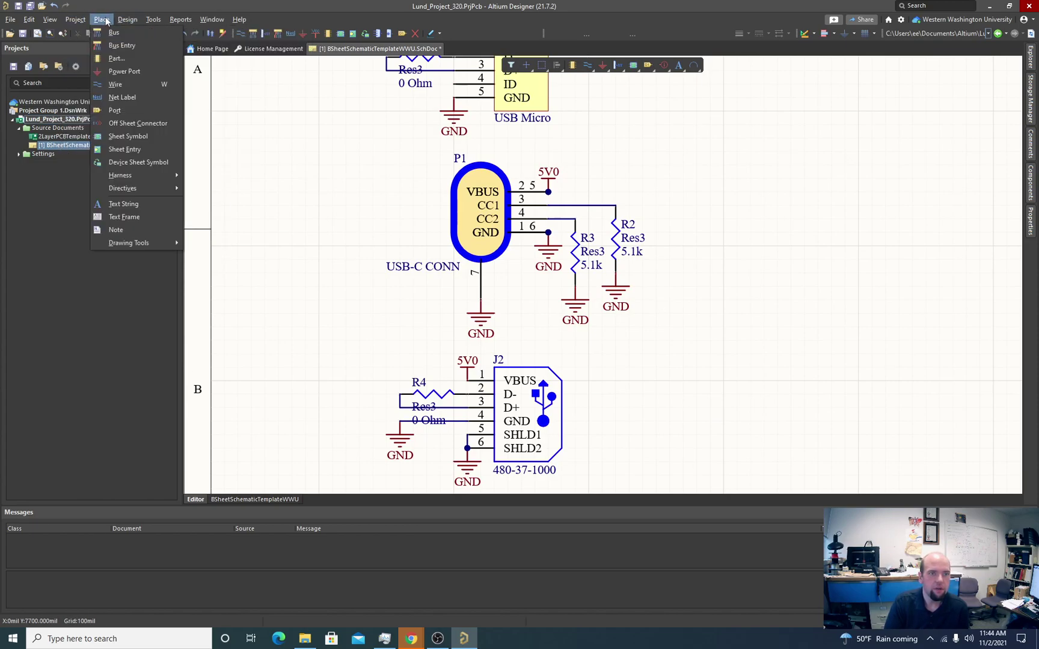
mouse_move(53, 22)
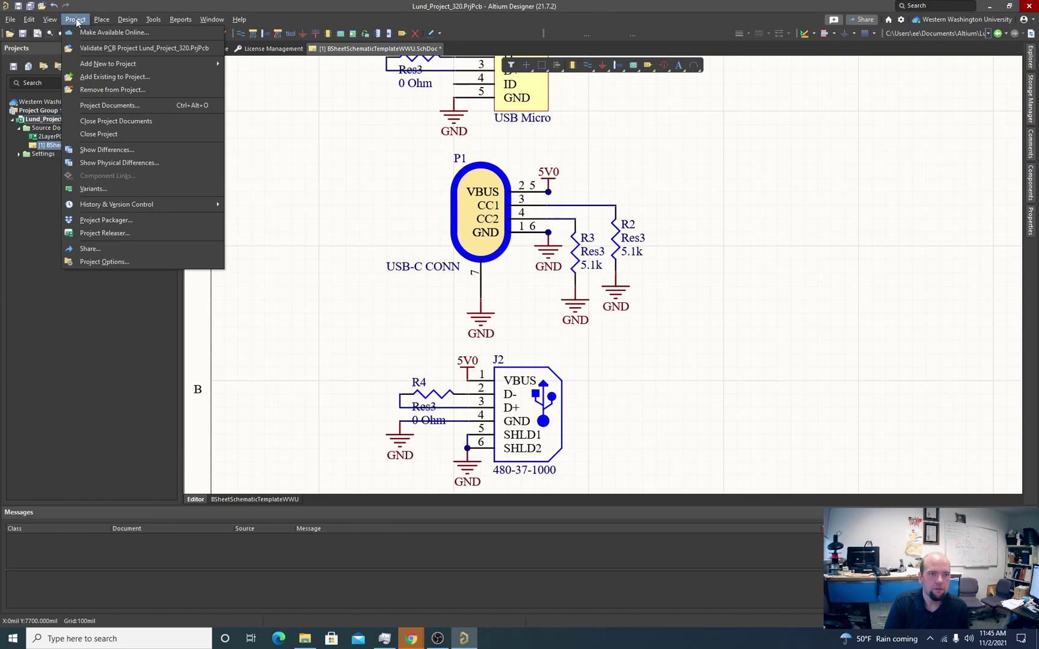
click(95, 48)
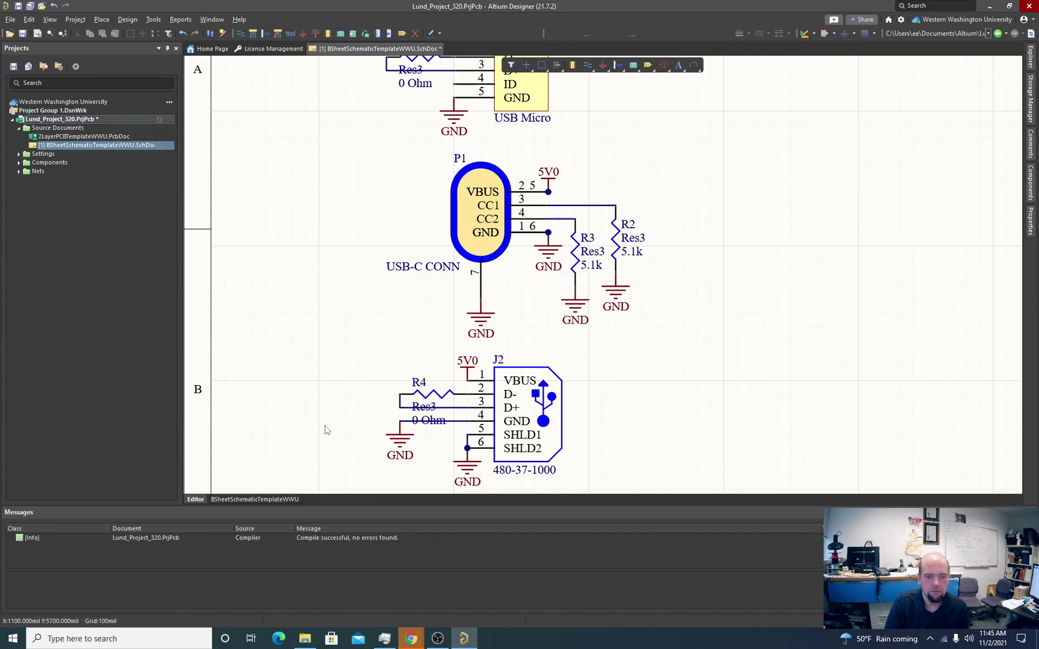
click(339, 539)
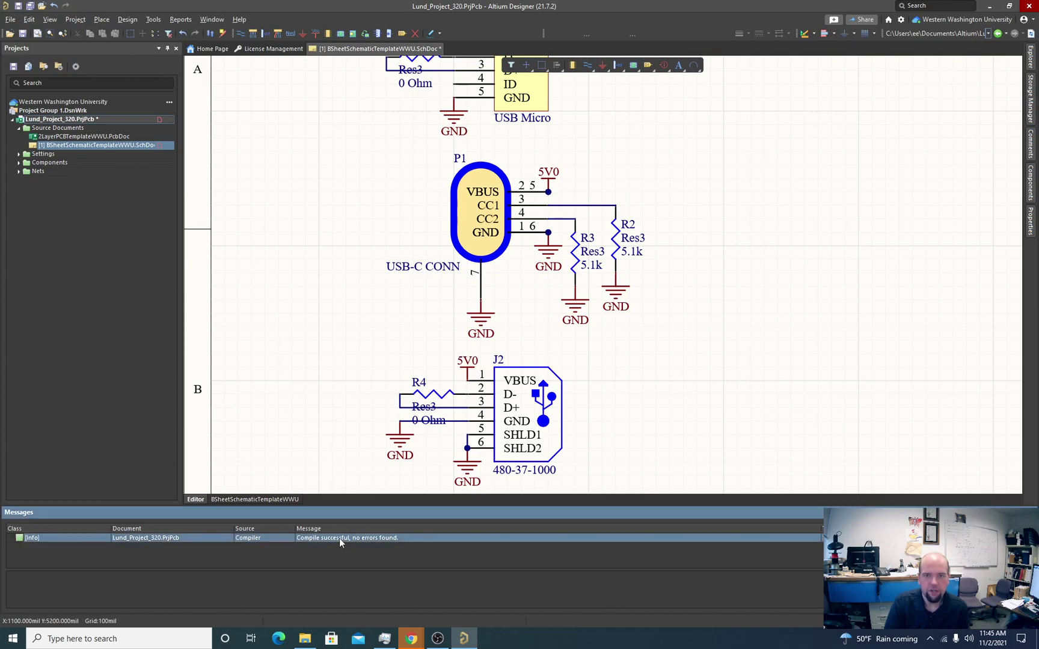
click(330, 373)
Step: Place a Non-Specific No ERC marker on the unconnected ID pin (pin 4) of the USB Micro connector J1
scroll(337, 333, down, 3)
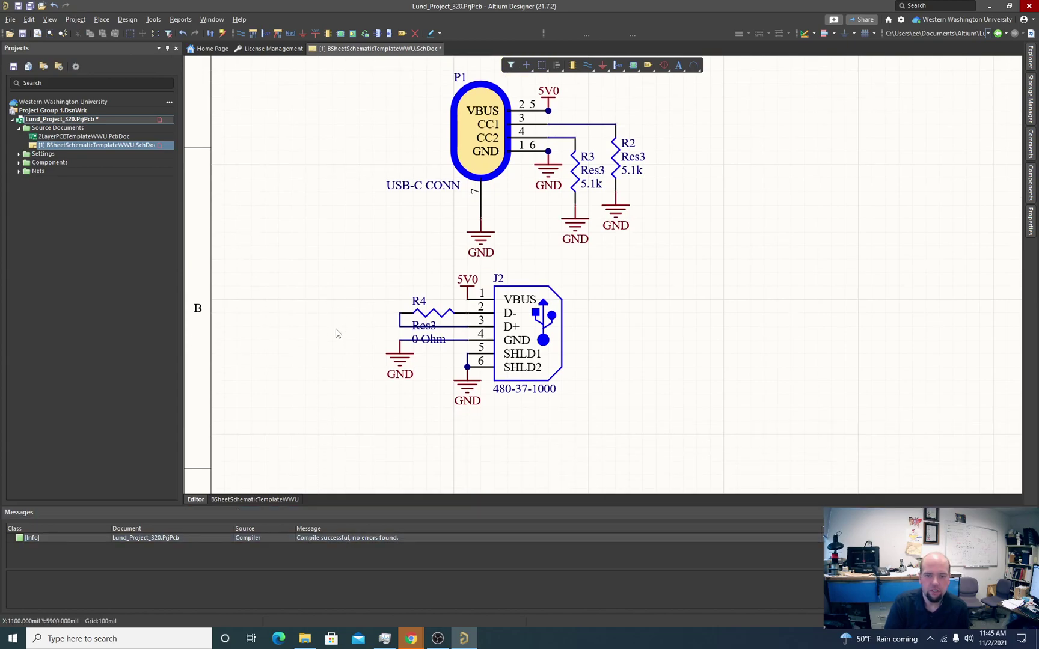
scroll(328, 321, up, 7)
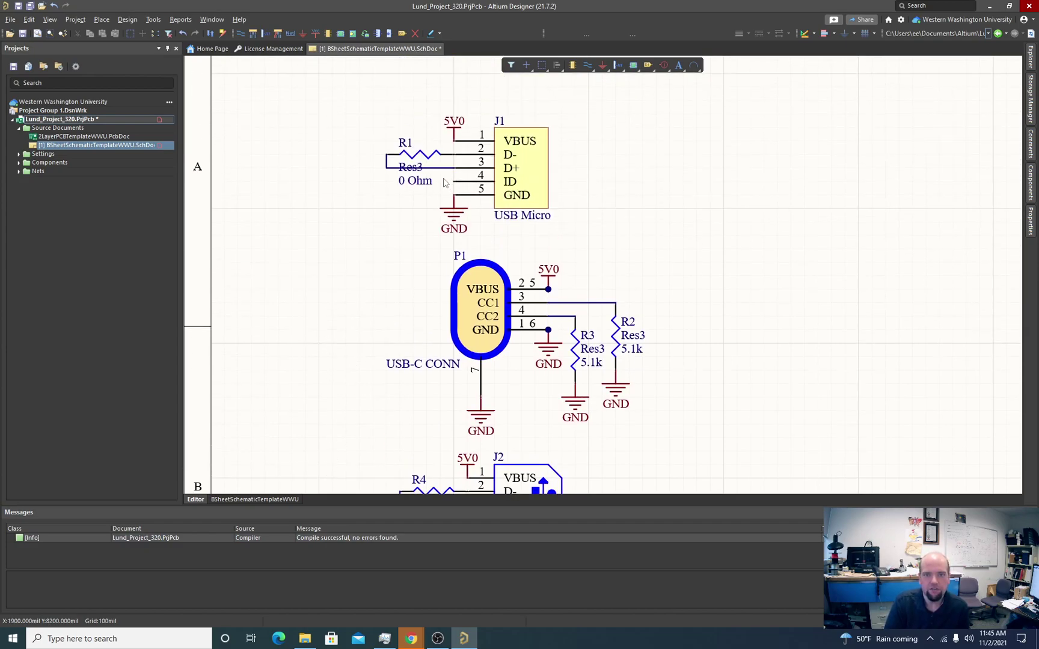
ctrl+scroll(456, 187, up, 6)
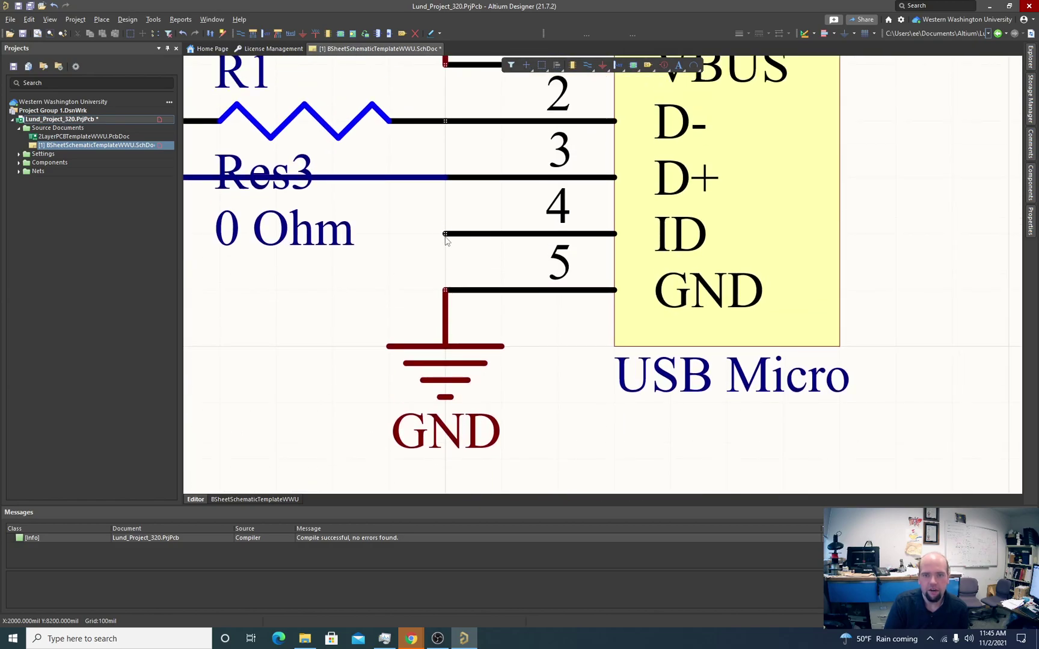
ctrl+scroll(446, 241, down, 5)
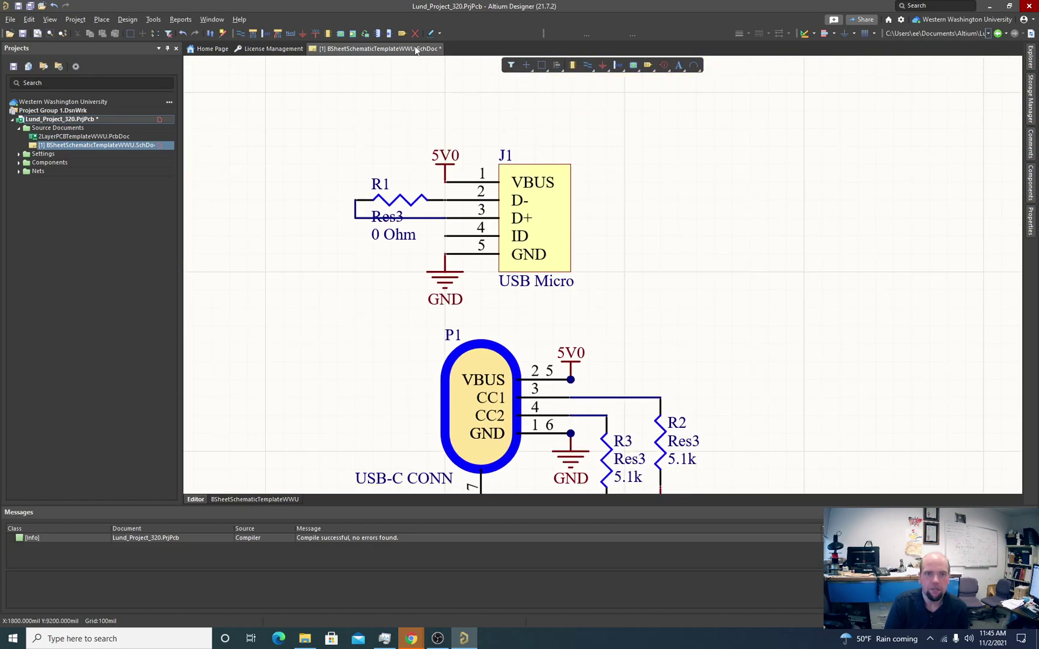
click(415, 33)
click(445, 253)
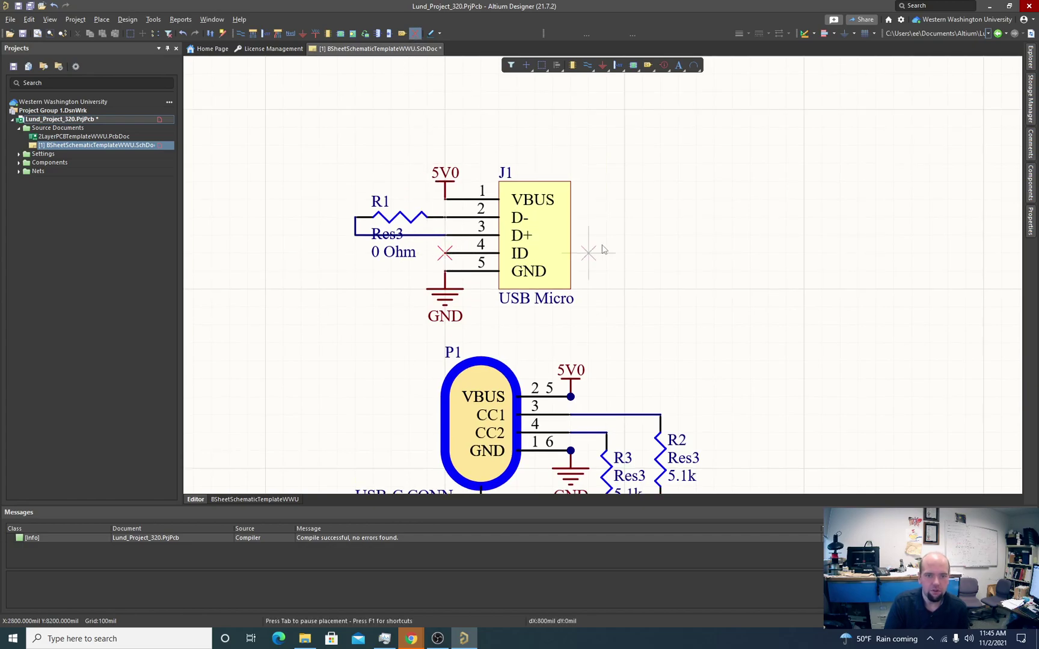
key(Escape)
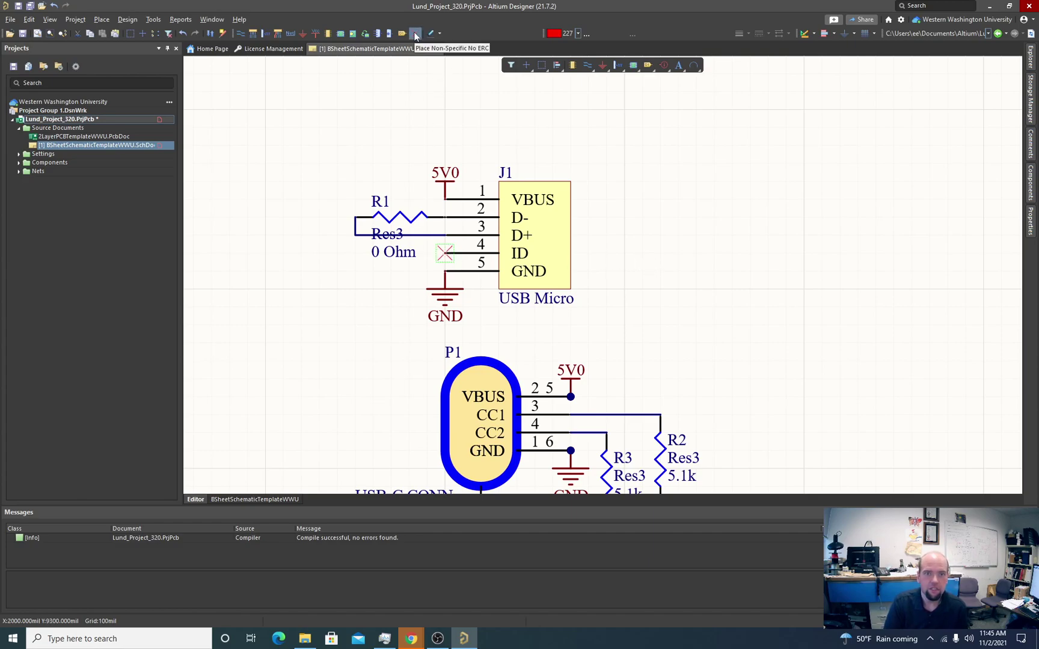
click(657, 252)
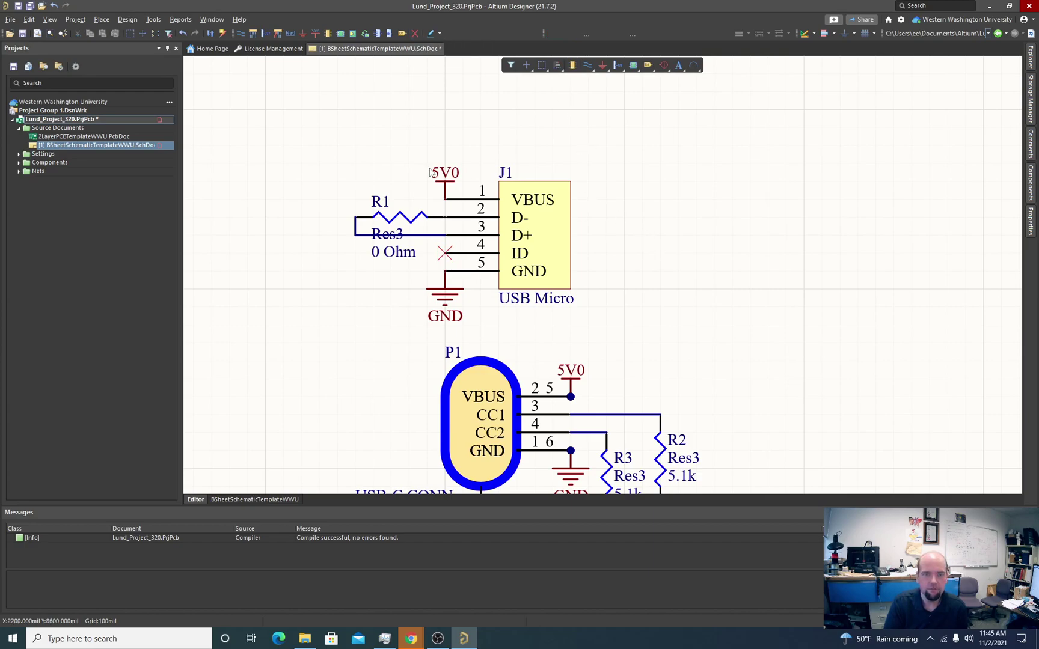
Step: Update the 2-layer PCB document from the schematic, executing all component, net and component class additions
click(123, 20)
click(137, 31)
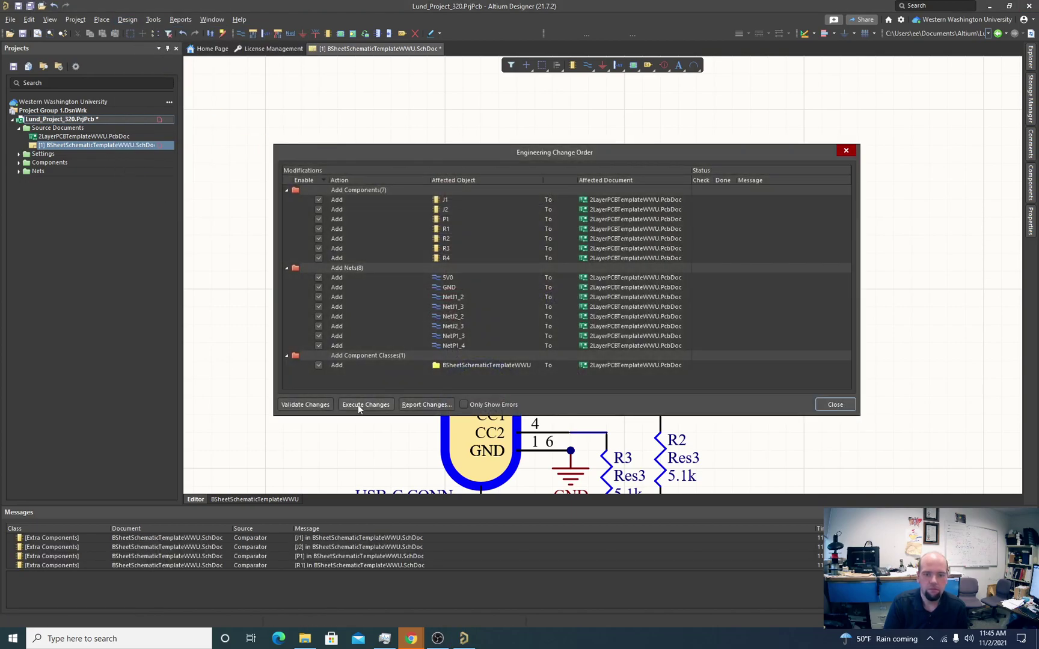
click(358, 405)
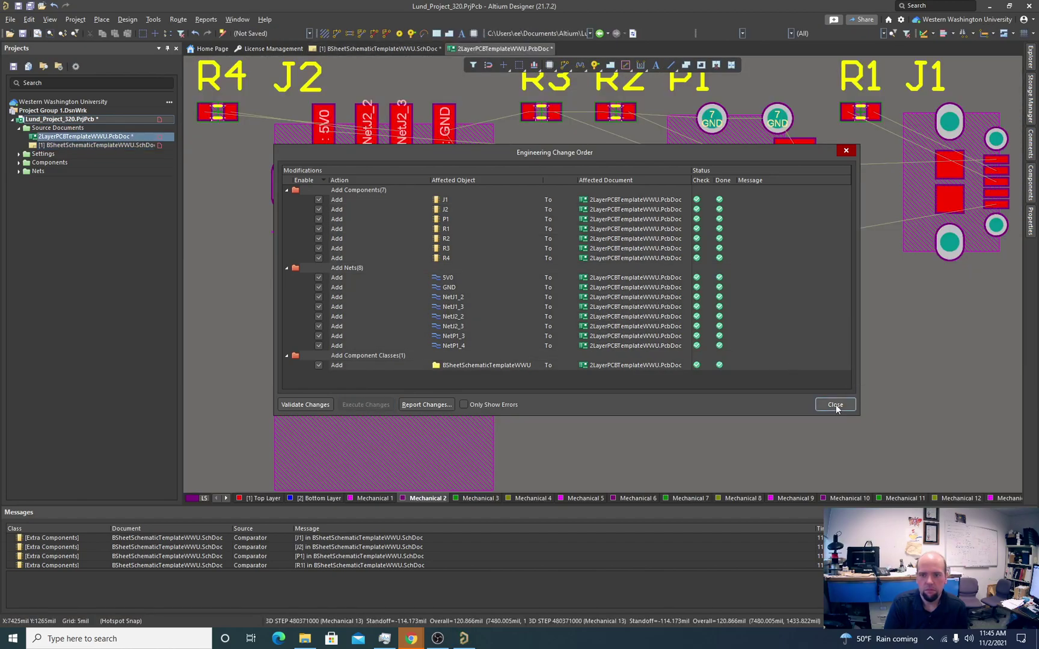
click(835, 406)
Step: Rotate connector J2 so its pads face right and place it on the board's left edge with its body overhanging
ctrl+scroll(604, 325, down, 3)
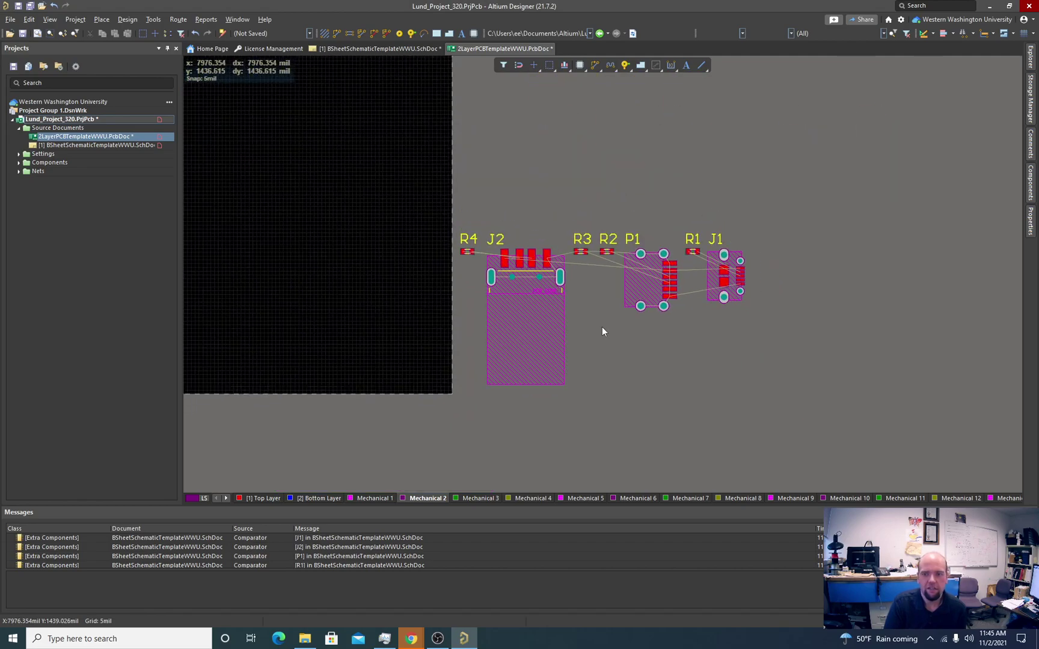
ctrl+scroll(597, 363, down, 3)
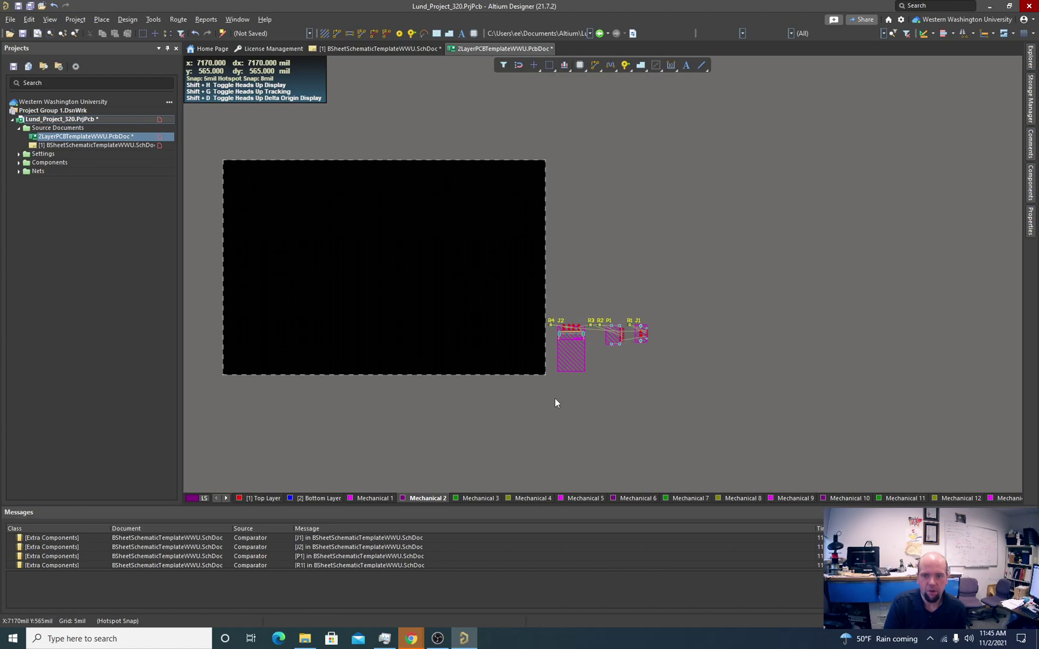
ctrl+scroll(580, 385, up, 1)
ctrl+scroll(589, 386, up, 1)
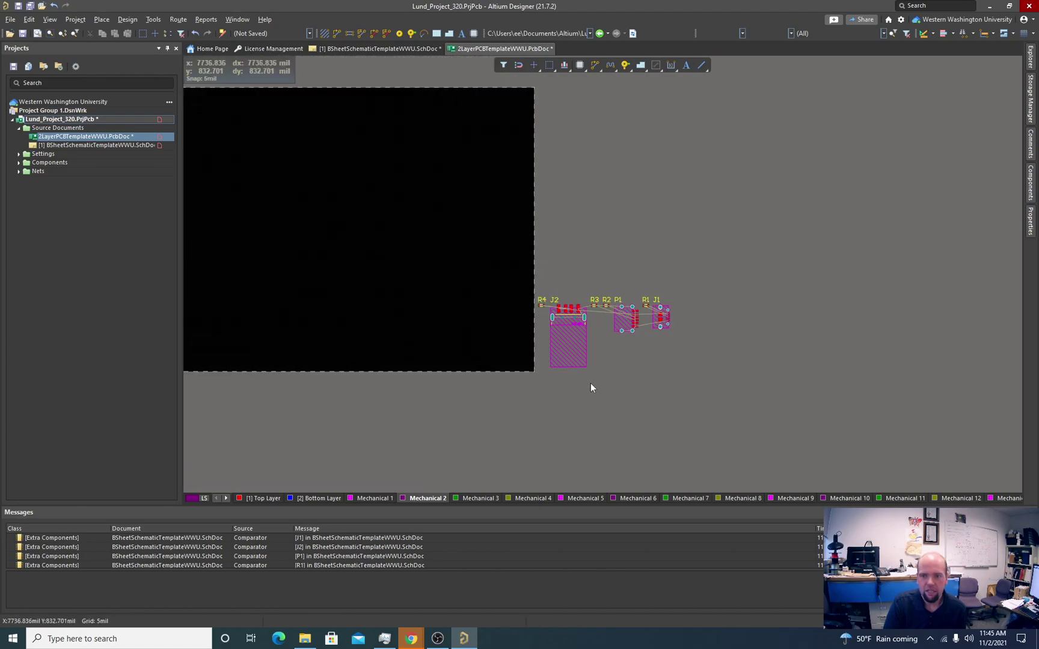
ctrl+scroll(644, 358, up, 2)
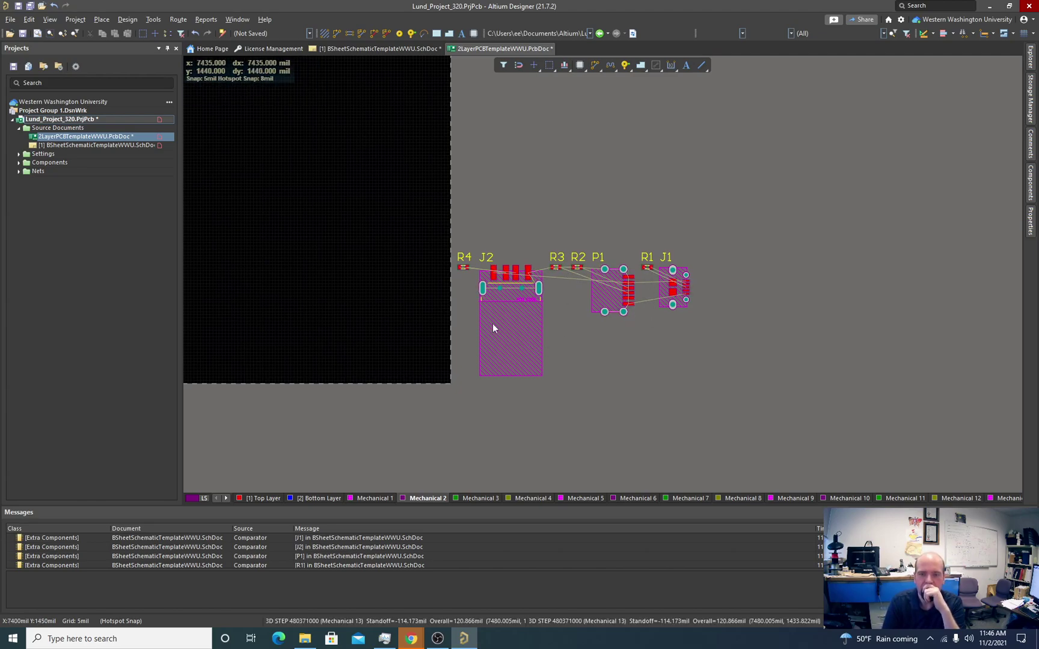
drag(517, 312, 224, 263)
key(space)
key(space)
key(space)
right_drag(316, 326, 733, 331)
drag(761, 268, 268, 284)
ctrl+scroll(265, 288, up, 5)
ctrl+scroll(264, 293, up, 1)
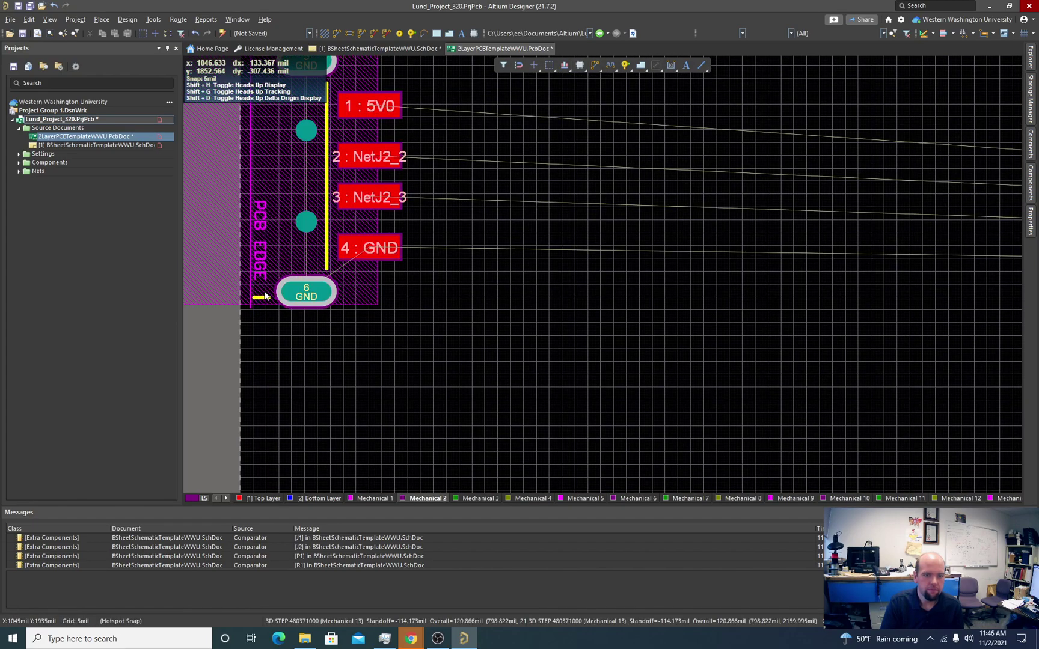
Step: Set the snap grid to 10 mil and shift J2 left until its PCB EDGE line meets the board's left edge
key(g)
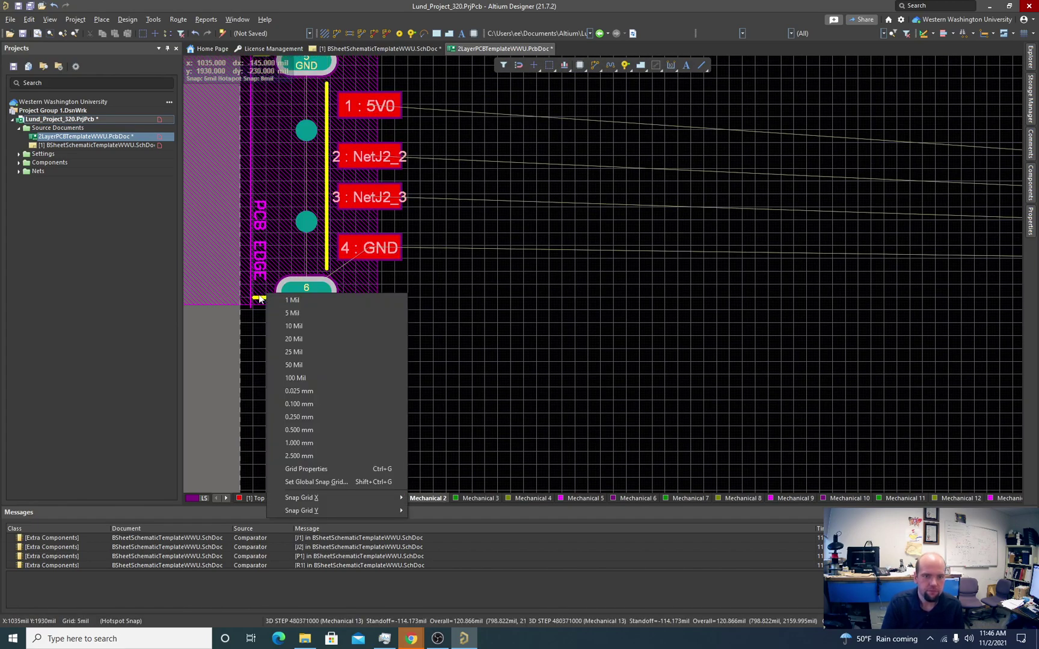
click(294, 325)
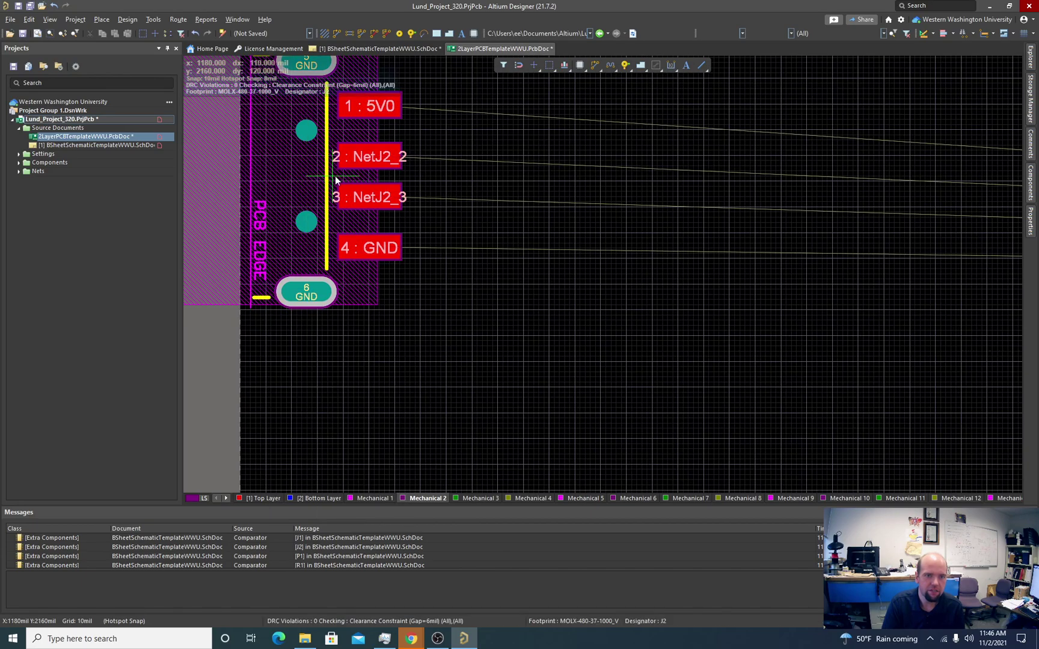
drag(332, 181, 325, 179)
ctrl+scroll(252, 276, up, 3)
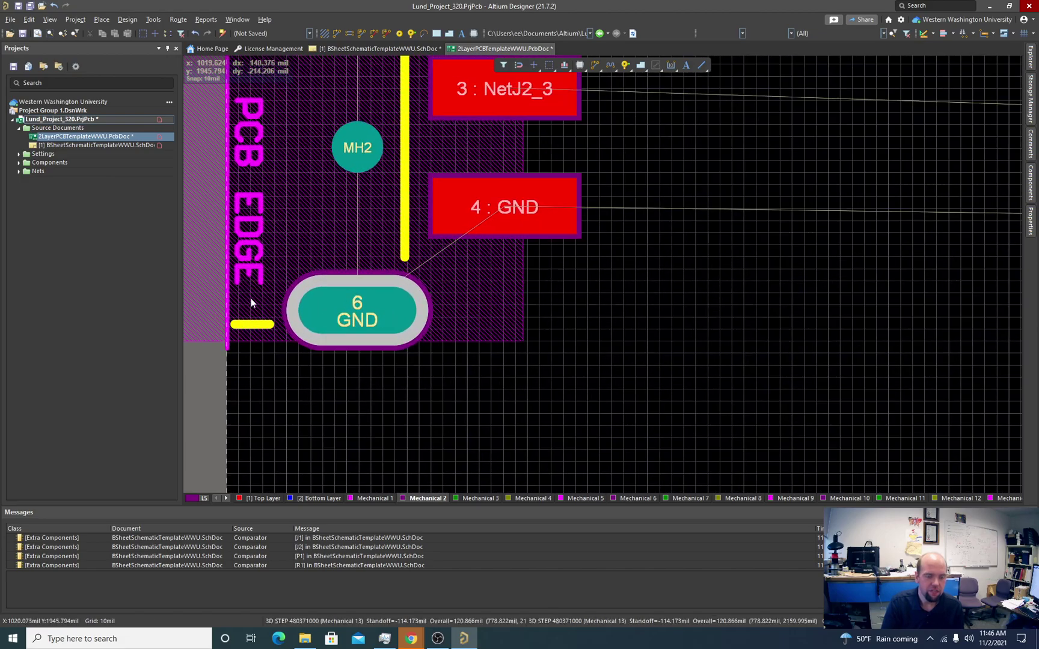
ctrl+scroll(223, 352, up, 3)
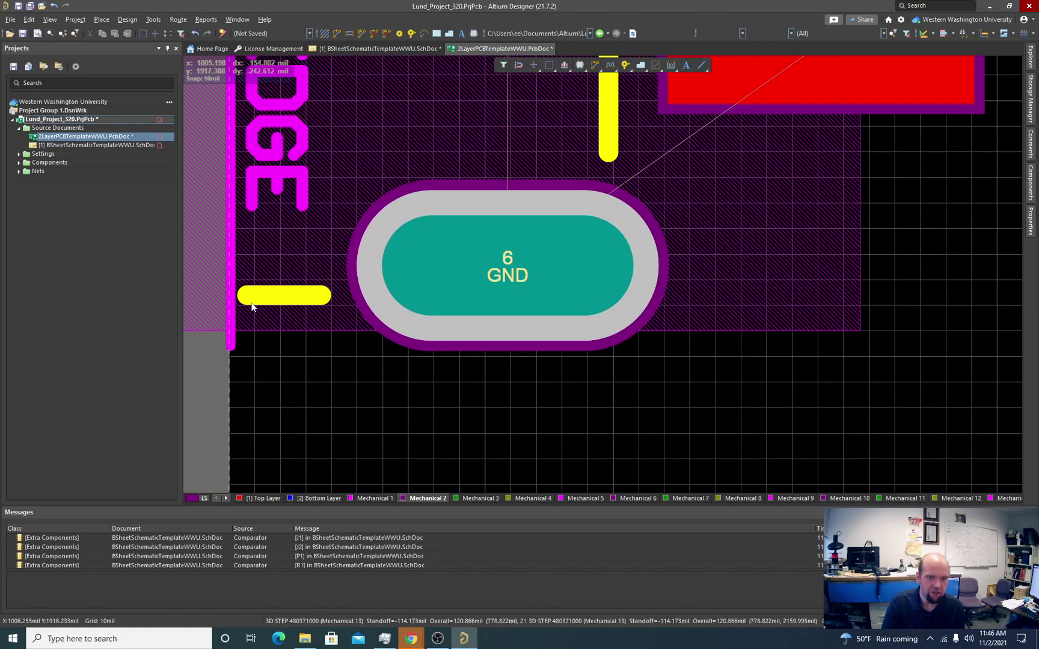
Step: Examine J2's alignment with the board edge in the 2D layout and from several angles in the 3D view
ctrl+scroll(252, 307, down, 4)
right_drag(232, 327, 358, 346)
scroll(372, 141, up, 2)
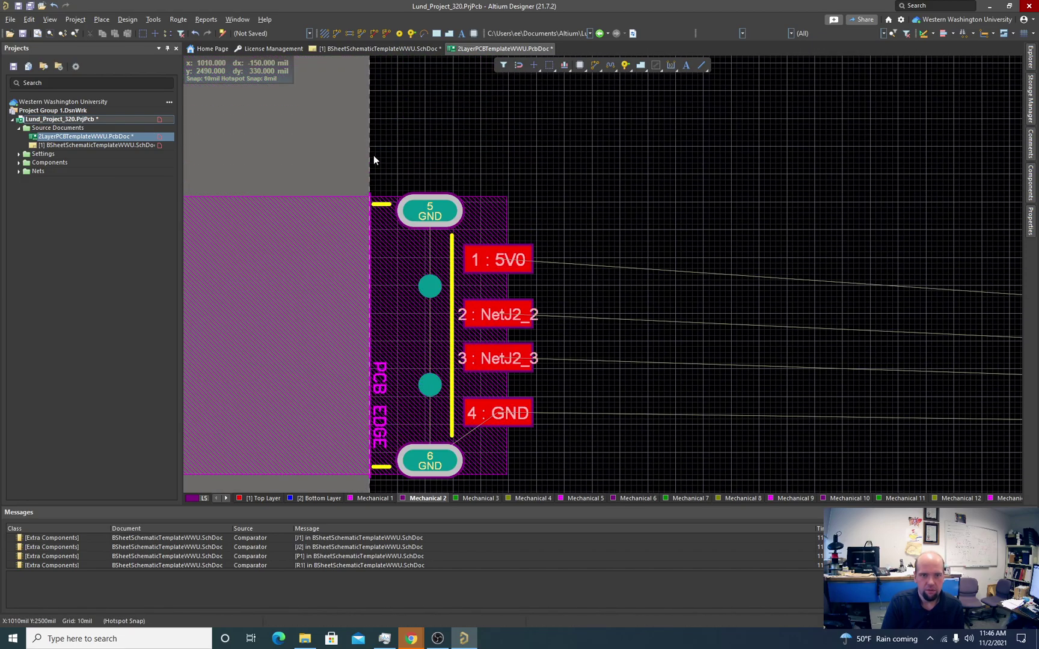
ctrl+scroll(348, 211, down, 3)
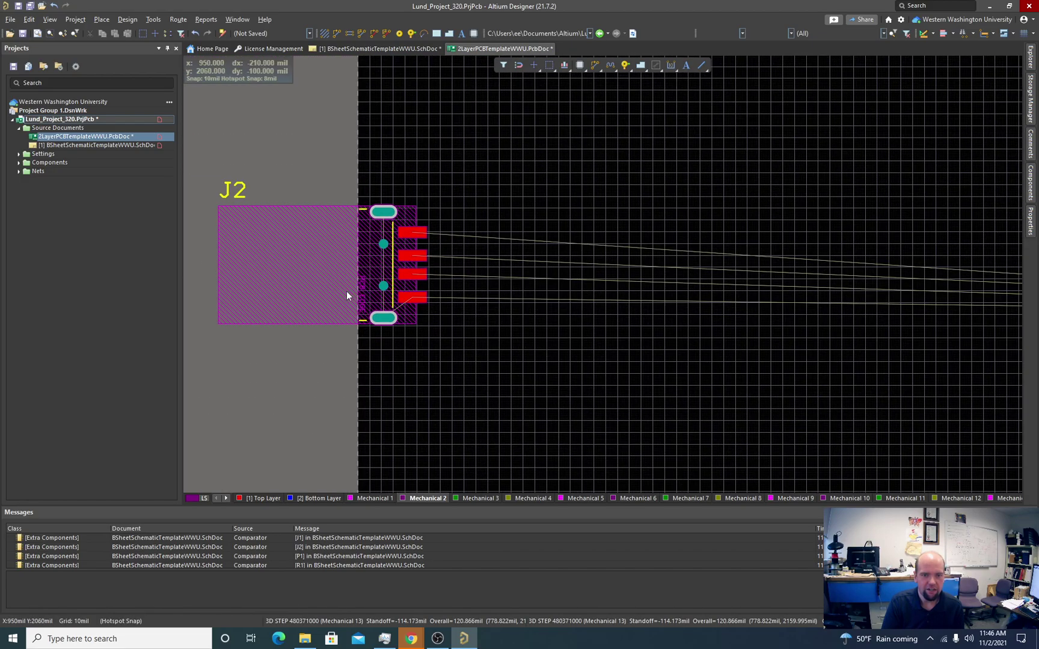
right_drag(342, 320, 368, 285)
key(3)
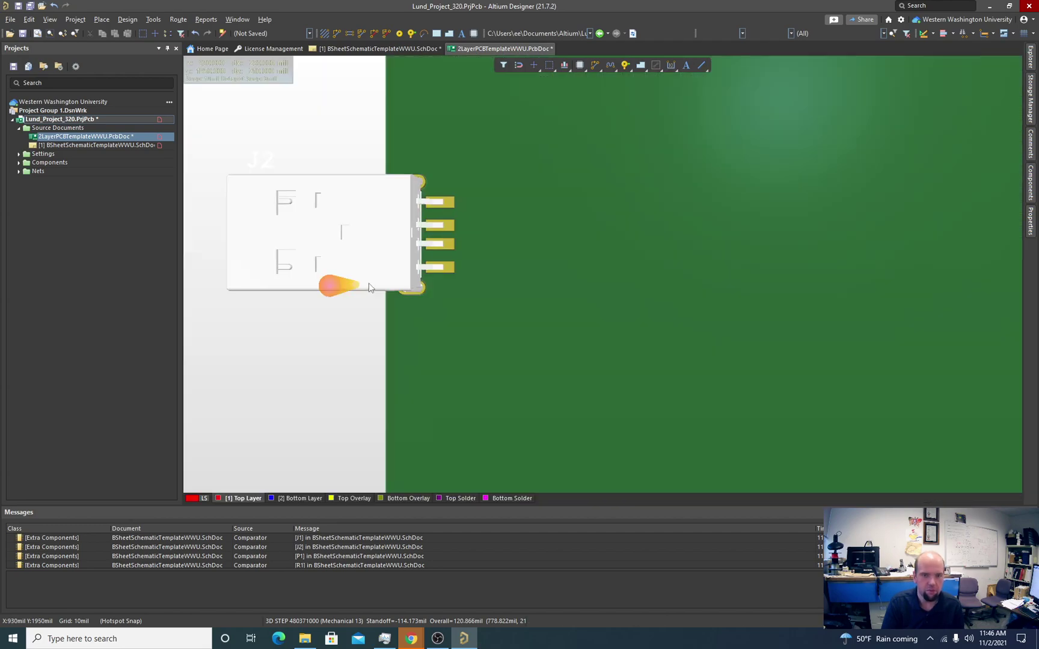
ctrl+scroll(363, 319, up, 4)
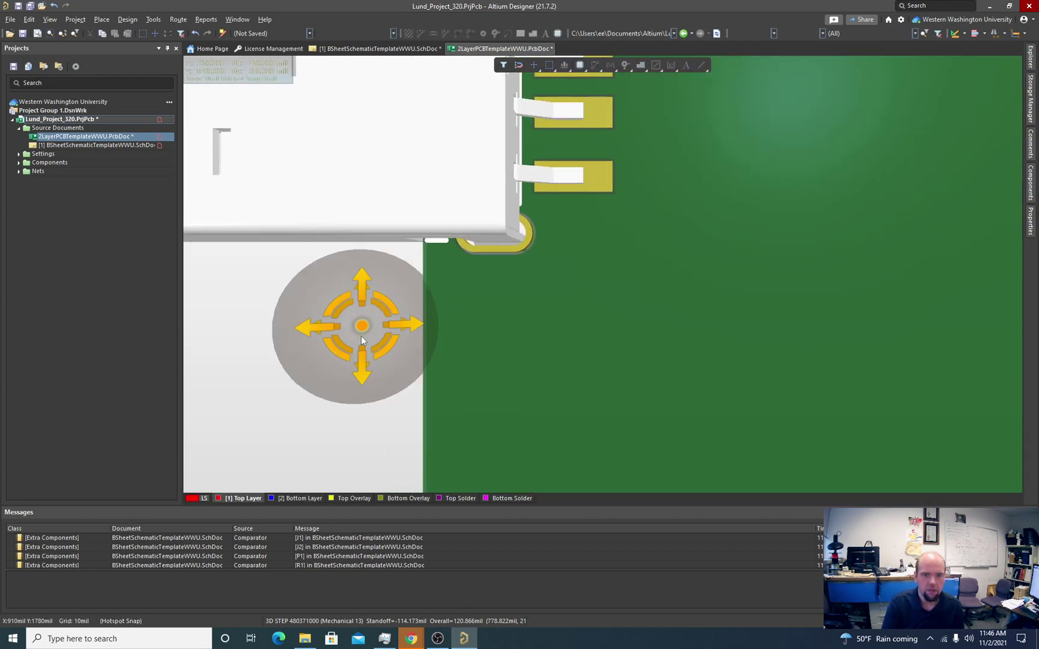
shift+right_drag(360, 336, 409, 242)
ctrl+scroll(411, 311, up, 4)
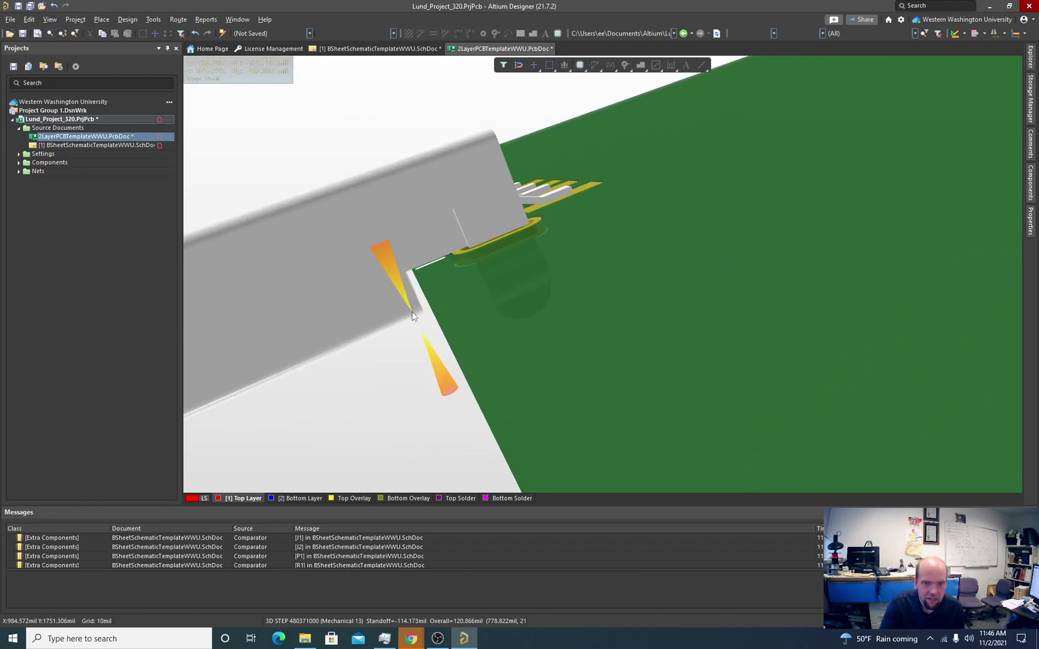
shift+right_drag(411, 313, 385, 391)
ctrl+scroll(452, 324, down, 4)
shift+right_drag(460, 322, 565, 359)
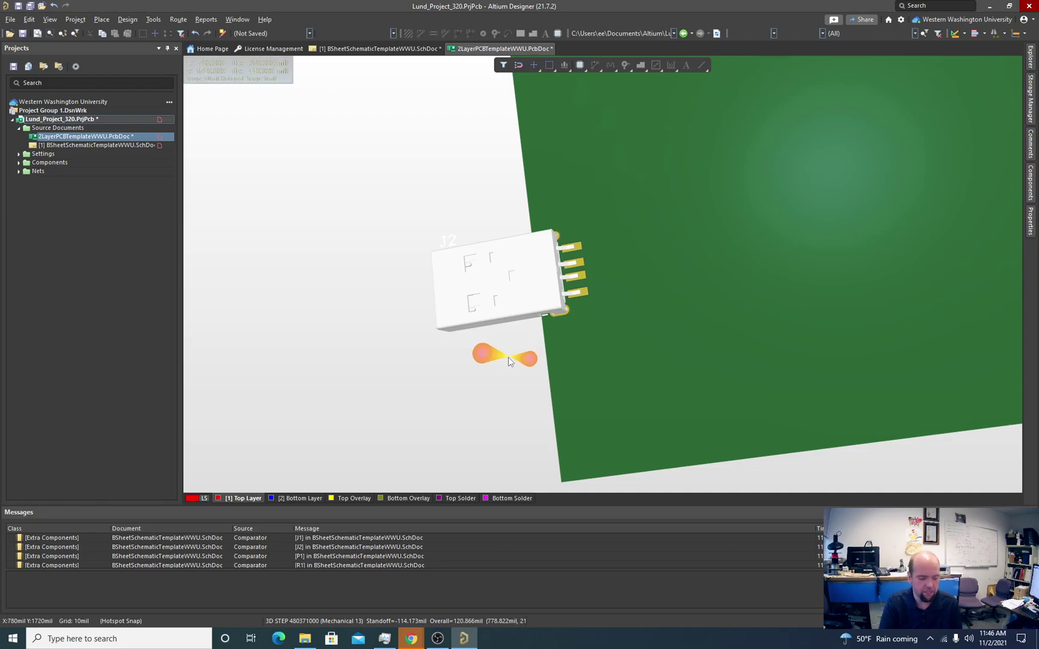
key(2)
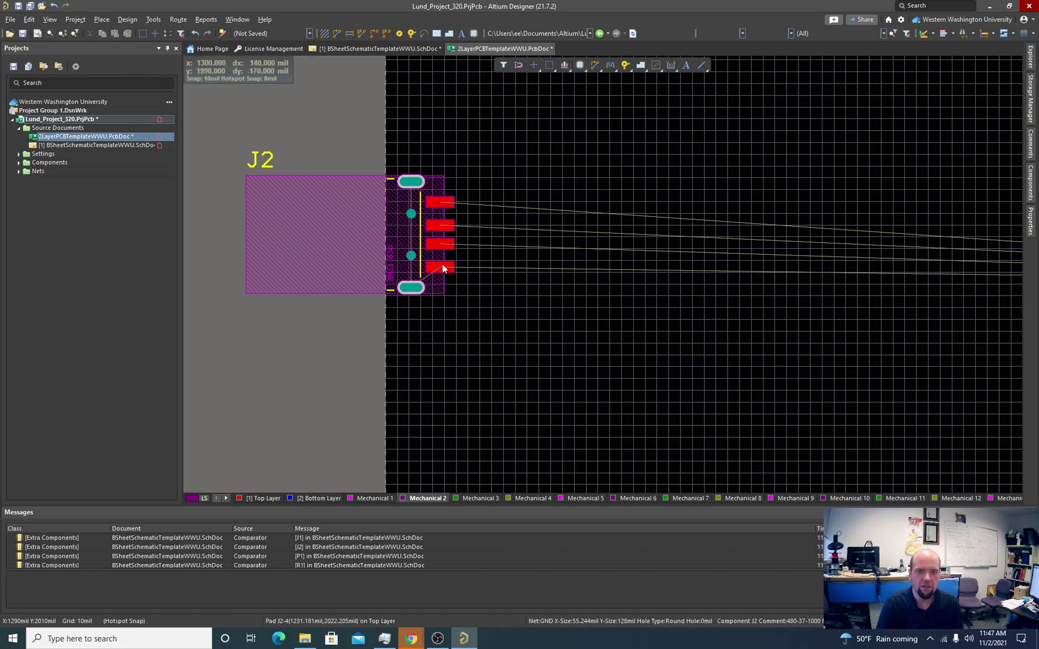
ctrl+scroll(397, 300, up, 3)
ctrl+scroll(385, 299, up, 4)
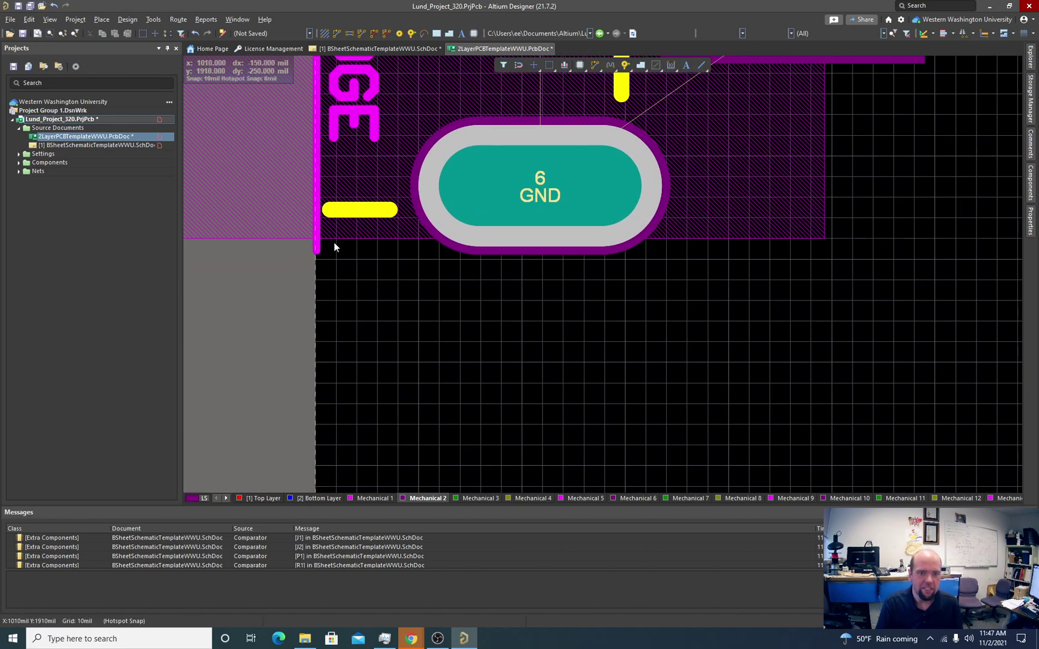
ctrl+scroll(313, 259, up, 3)
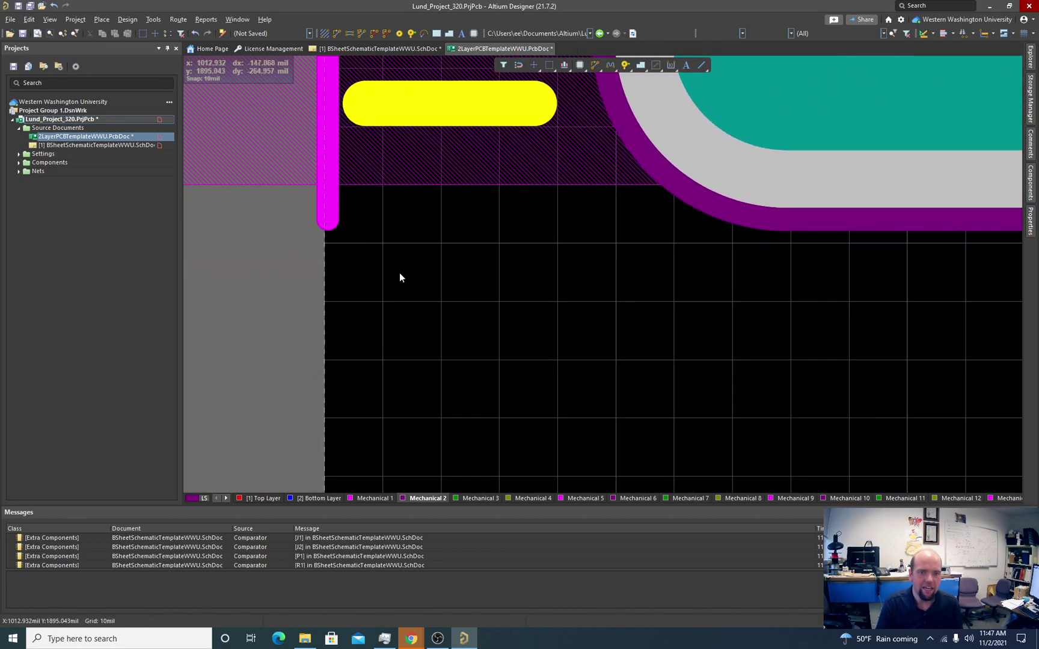
Step: Move connector J1 from outside the board onto the left board edge just below J2, with its body flush to the edge
ctrl+scroll(394, 272, down, 8)
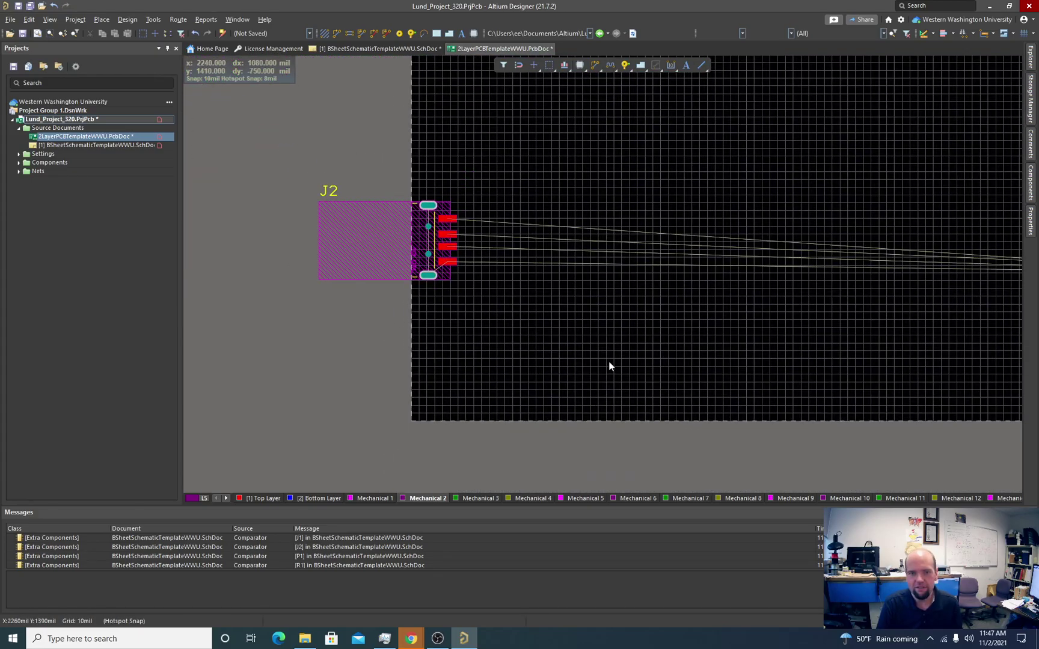
shift+scroll(609, 362, right, 5)
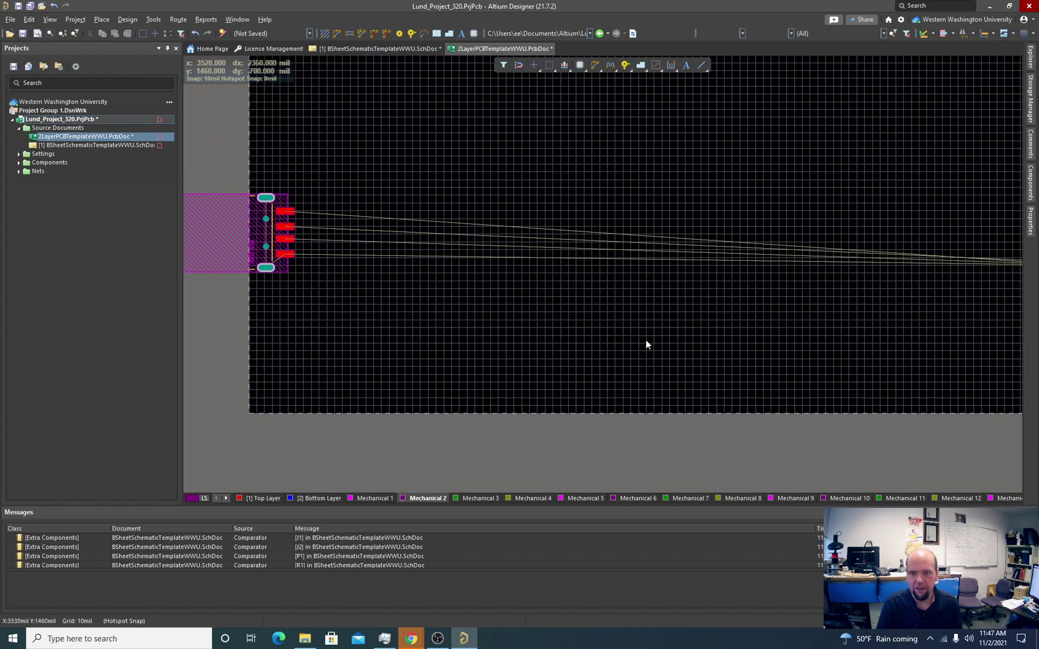
shift+scroll(646, 344, right, 13)
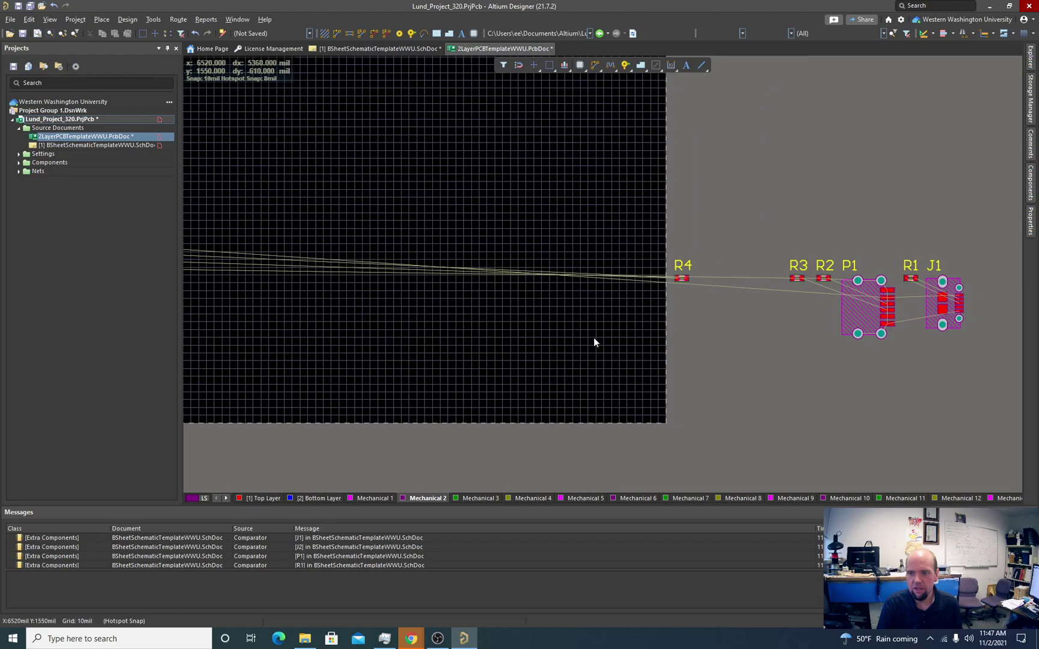
key(shift)
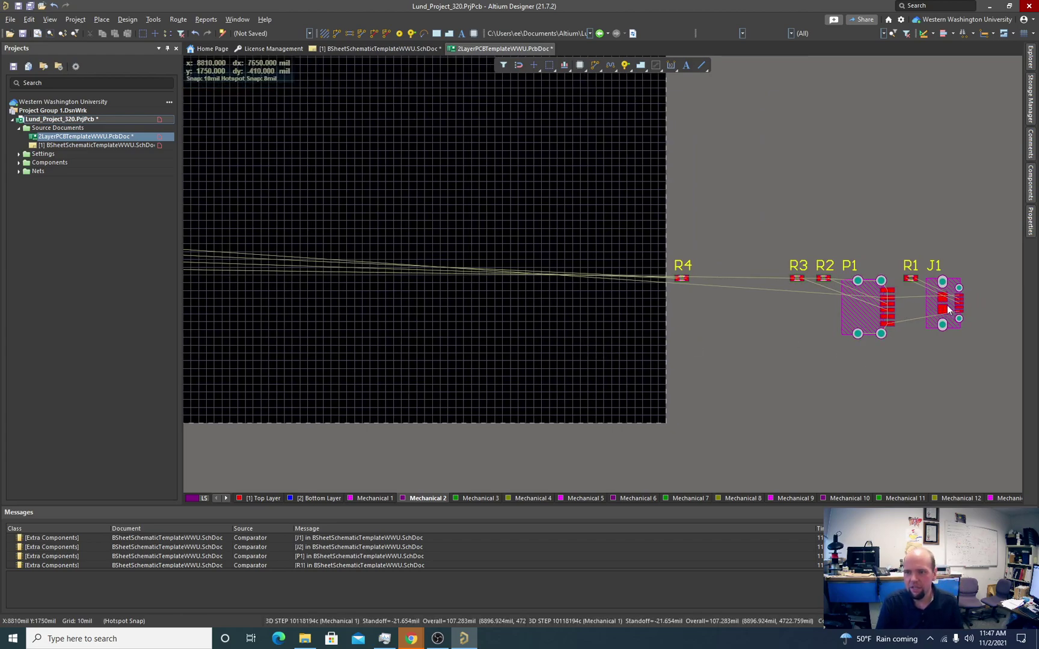
drag(947, 310, 361, 331)
ctrl+scroll(358, 331, up, 2)
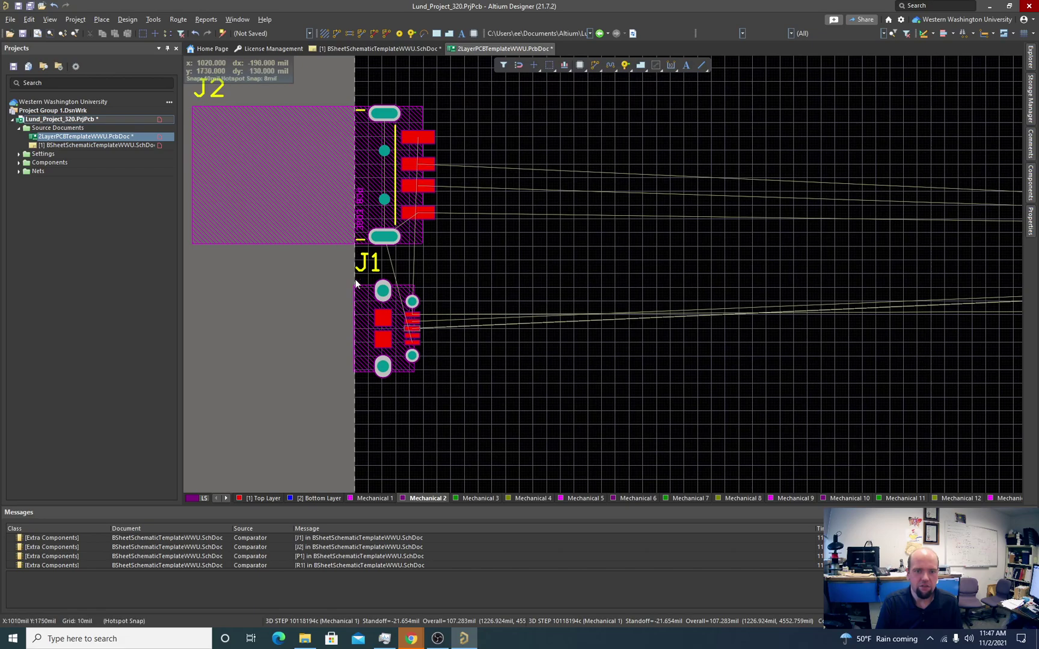
Step: Shift J2 up along the left board edge to widen the gap above J1
scroll(330, 332, up, 5)
scroll(325, 340, down, 5)
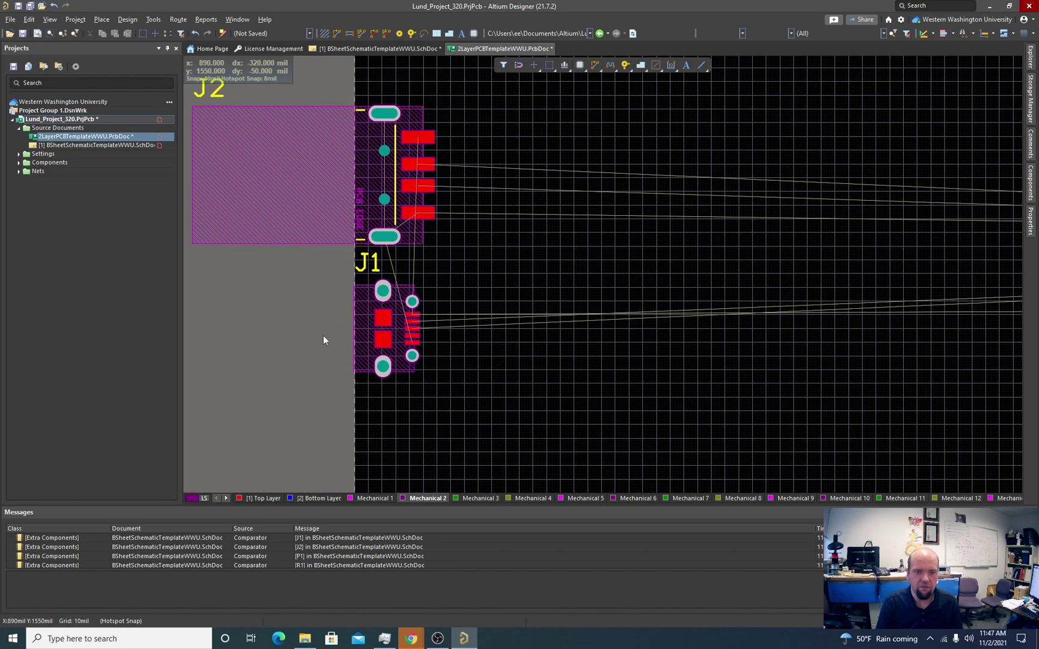
ctrl+scroll(333, 258, up, 2)
drag(337, 222, 441, 91)
ctrl+scroll(406, 160, down, 2)
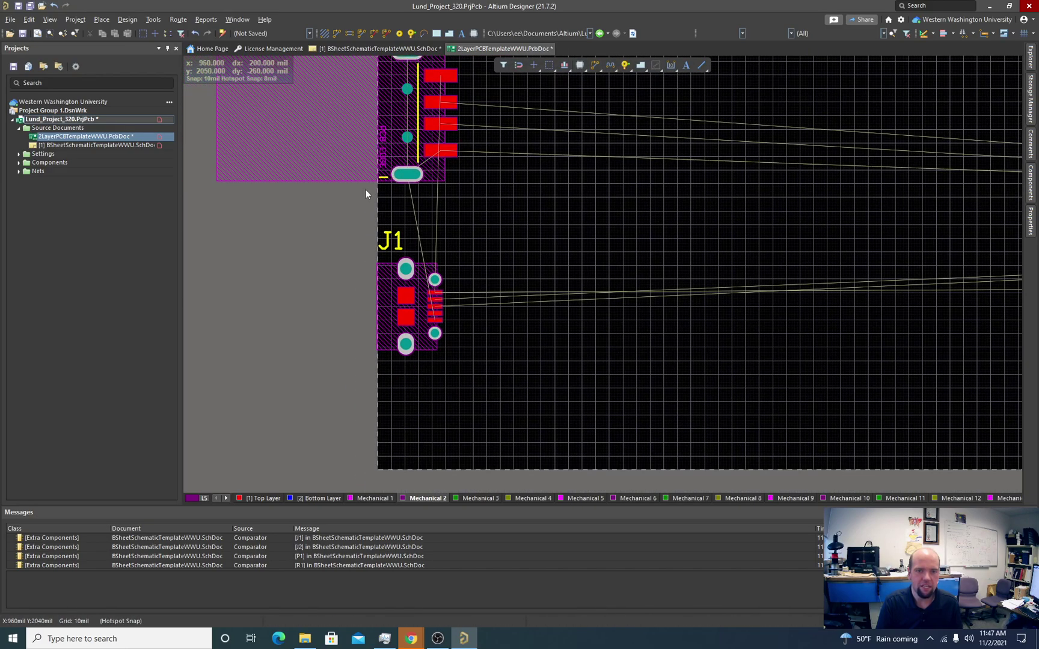
ctrl+scroll(350, 231, down, 2)
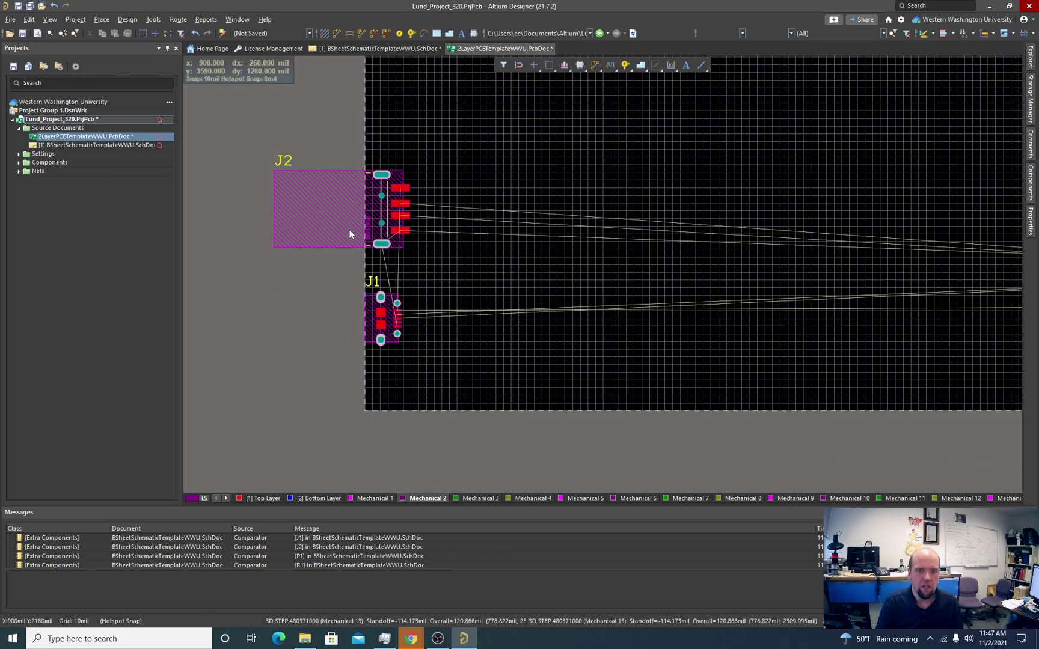
Step: Examine J1's position and alignment against the left board edge and its spacing from J2
ctrl+scroll(350, 241, up, 2)
ctrl+scroll(351, 245, up, 1)
scroll(352, 239, down, 4)
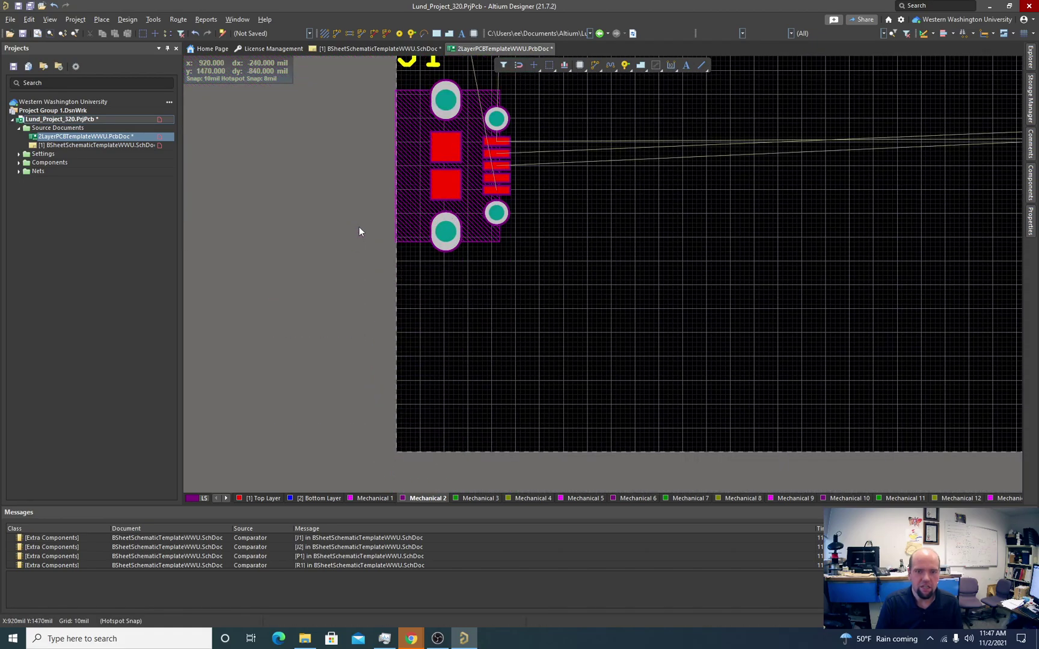
scroll(359, 226, up, 3)
ctrl+scroll(361, 259, down, 3)
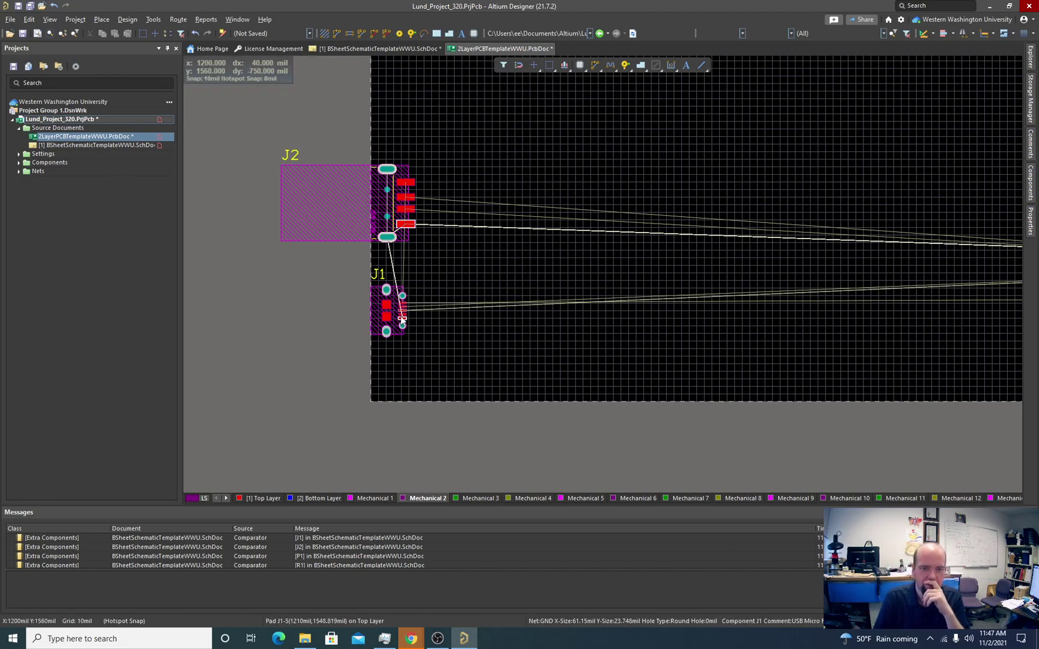
ctrl+scroll(387, 318, up, 1)
ctrl+scroll(386, 318, up, 3)
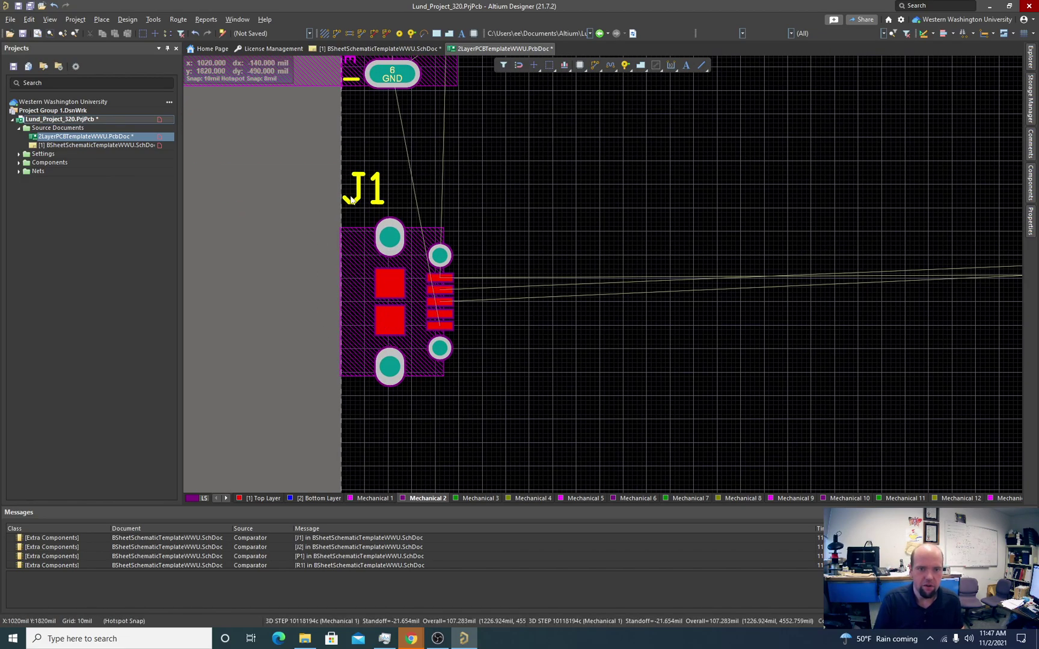
ctrl+scroll(373, 323, down, 2)
ctrl+scroll(362, 325, down, 4)
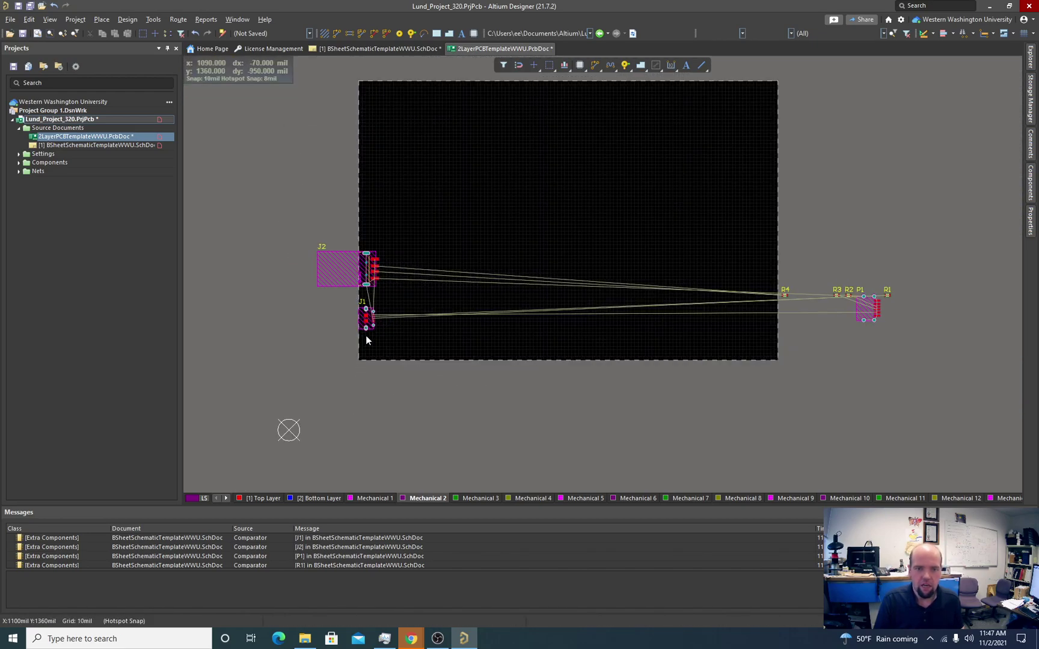
Step: Move J2 and J1 further up the left board edge to free space for another connector below them
drag(353, 277, 389, 202)
ctrl+scroll(358, 276, up, 2)
ctrl+scroll(369, 271, up, 2)
drag(381, 408, 402, 363)
ctrl+scroll(435, 363, down, 5)
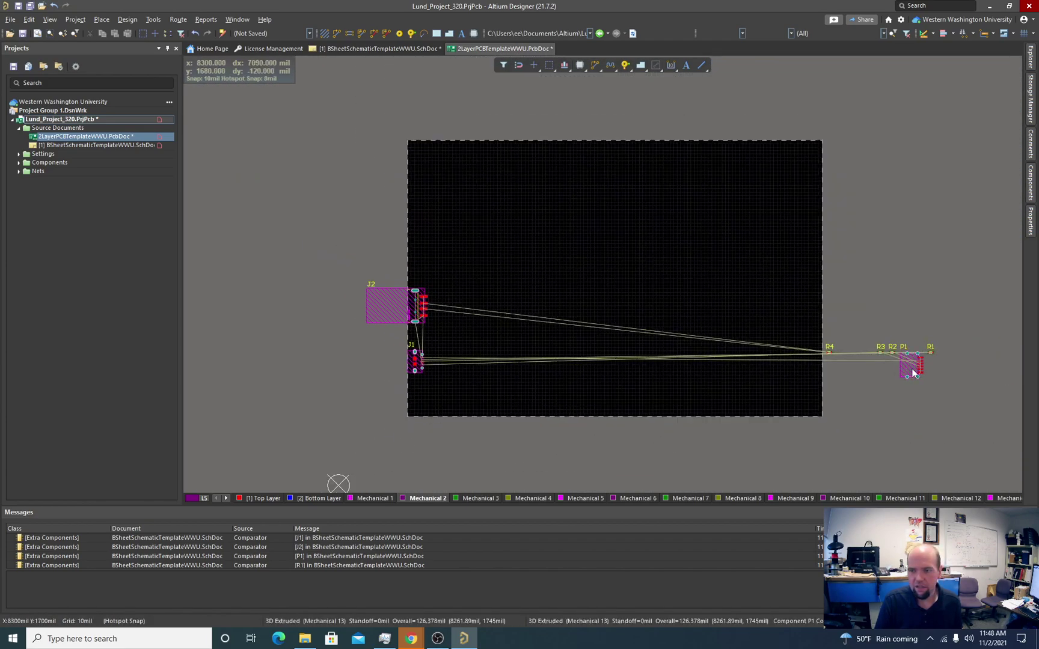
Step: Place connector P1 on the left board edge below J1, its body slightly overhanging the edge and its pads facing inward
drag(913, 373, 425, 412)
ctrl+scroll(424, 415, up, 4)
ctrl+scroll(452, 444, up, 2)
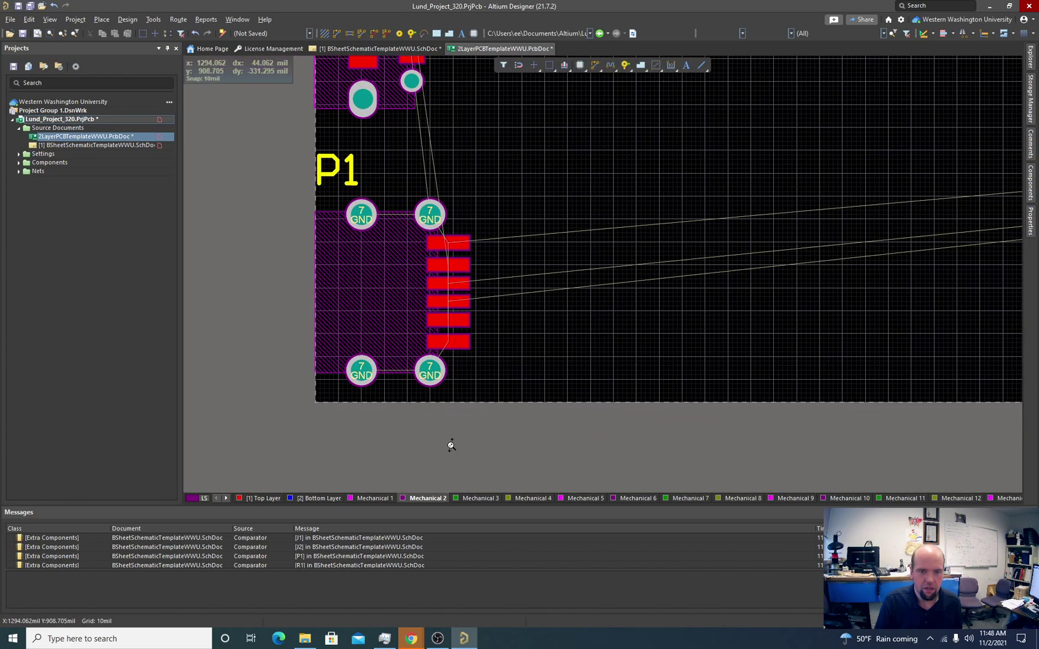
drag(398, 309, 415, 276)
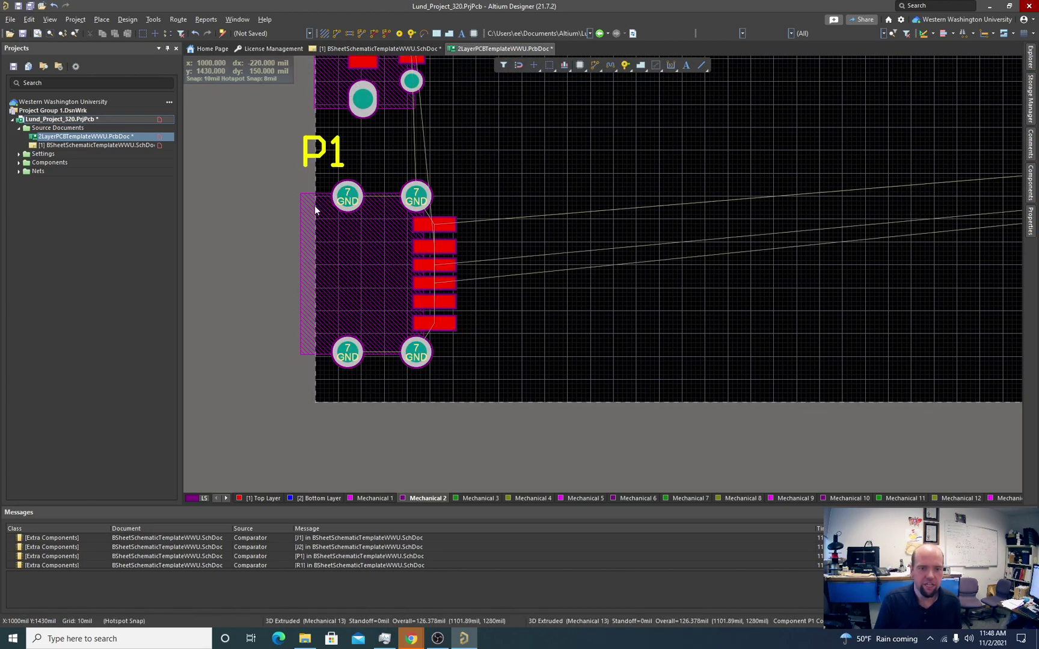
Step: Examine how J2, J1 and P1 sit against the board edge in the 2D layout and from several angles in 3D
ctrl+scroll(307, 242, down, 3)
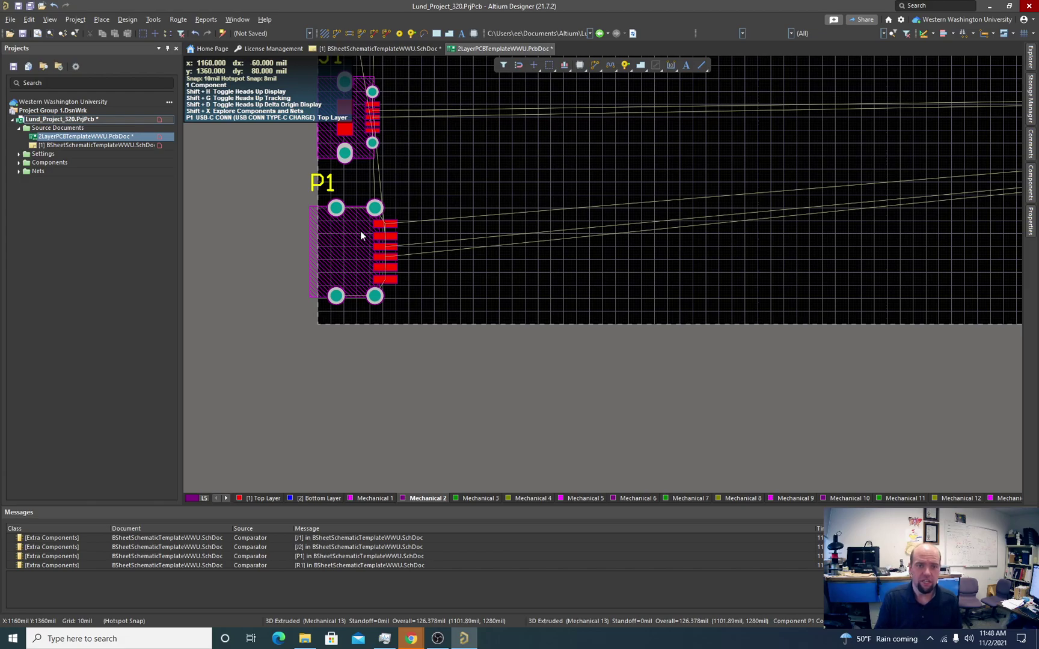
ctrl+scroll(361, 235, down, 3)
right_drag(392, 273, 515, 369)
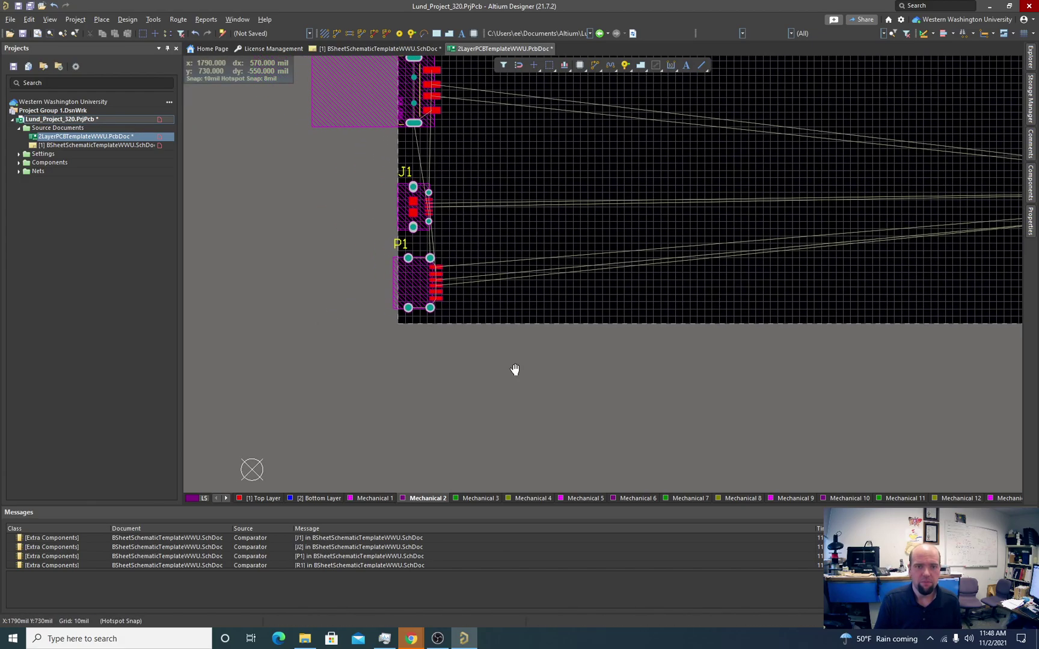
ctrl+scroll(513, 349, down, 2)
ctrl+scroll(522, 353, up, 3)
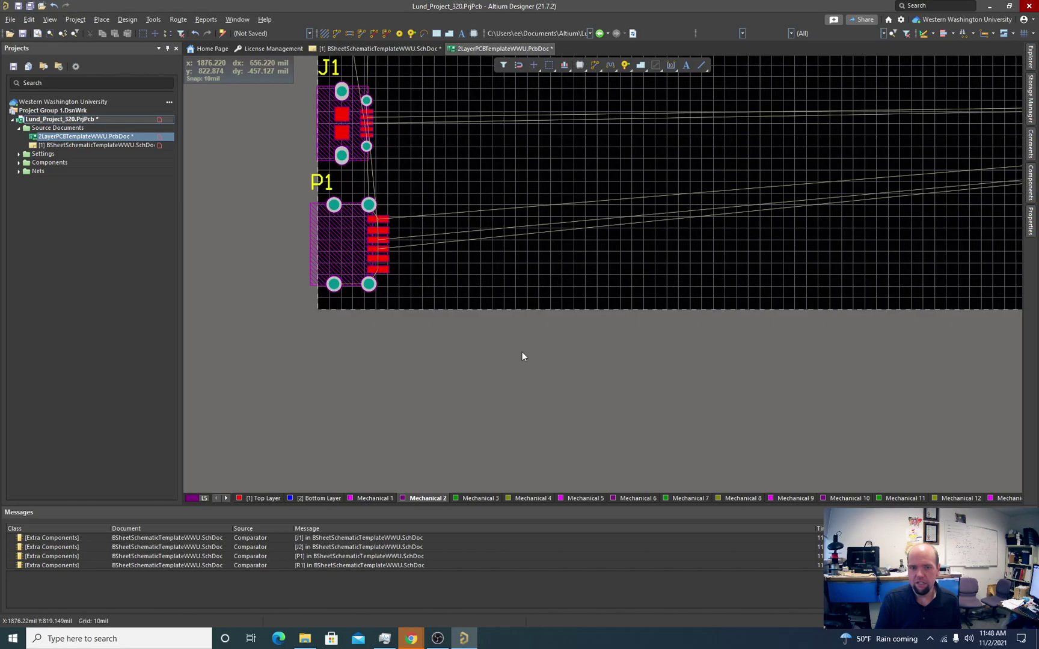
ctrl+scroll(522, 357, down, 2)
right_drag(529, 360, 554, 373)
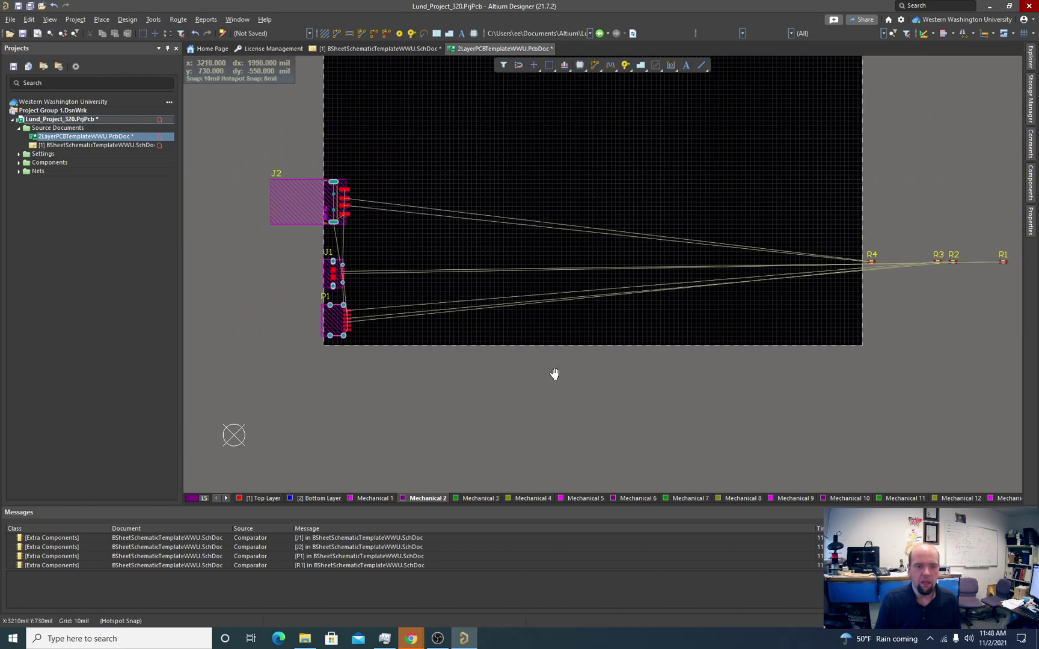
key(3)
ctrl+scroll(557, 399, up, 3)
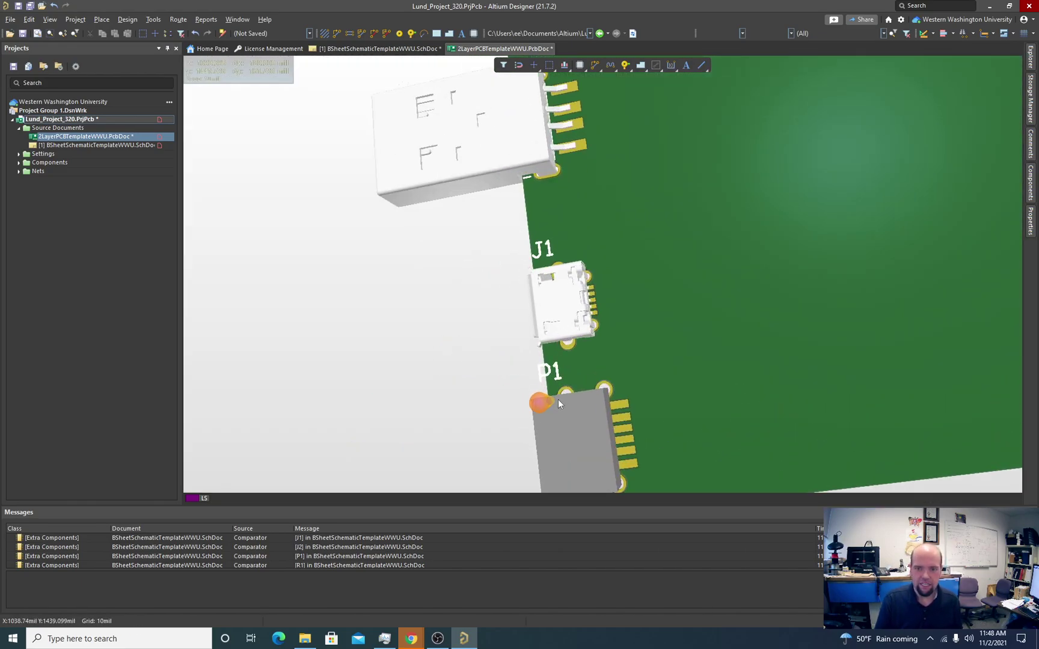
scroll(557, 399, down, 5)
shift+right_drag(618, 325, 691, 133)
ctrl+scroll(512, 261, up, 3)
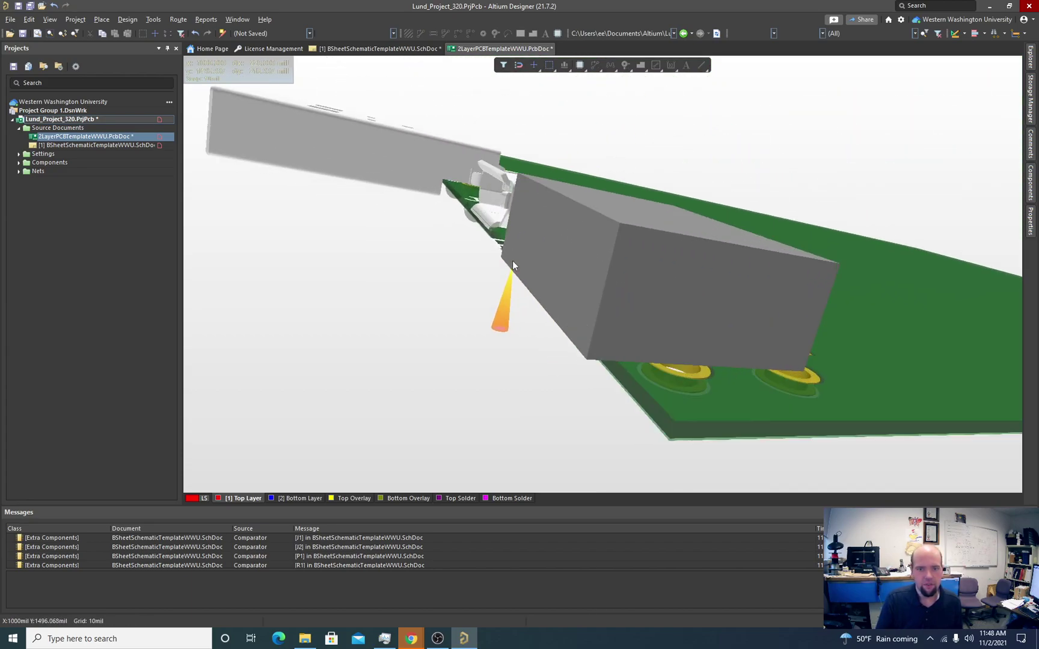
ctrl+scroll(512, 261, up, 4)
right_drag(504, 264, 464, 179)
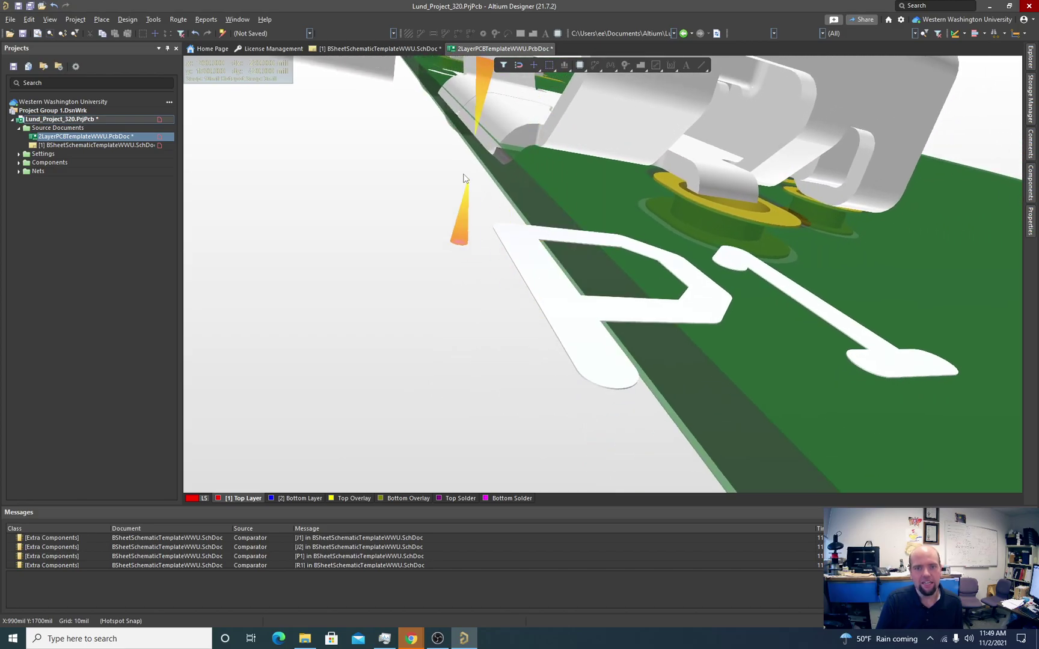
ctrl+scroll(509, 174, down, 2)
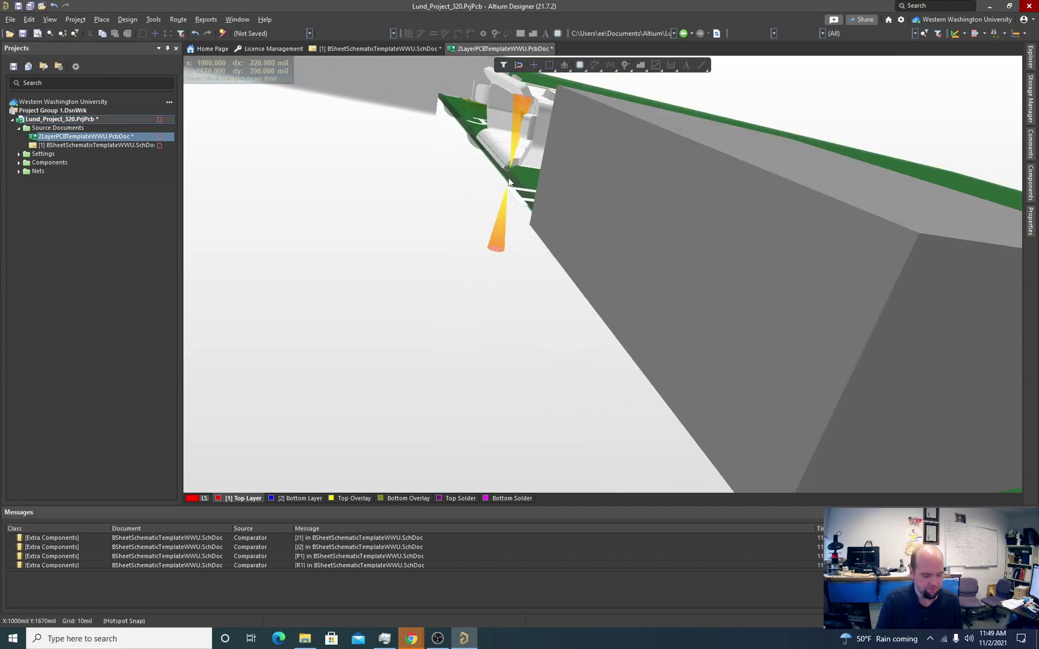
Step: Return to the 2D layout and move J1 up along the board edge, away from P1
key(2)
ctrl+scroll(490, 226, up, 5)
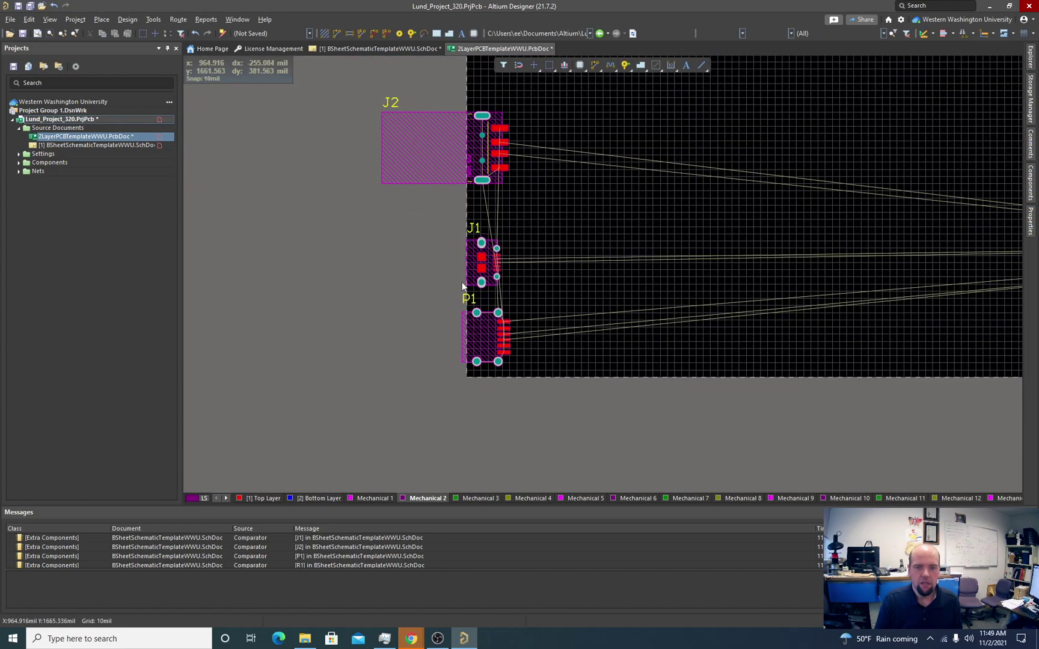
ctrl+scroll(462, 283, up, 2)
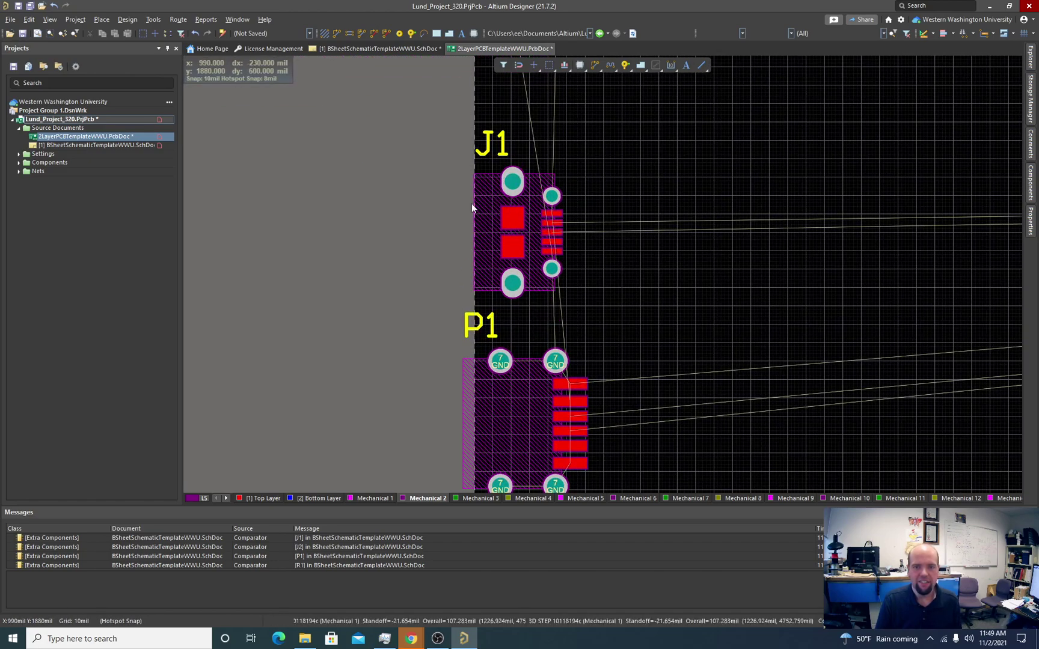
drag(531, 237, 552, 191)
ctrl+scroll(544, 213, down, 3)
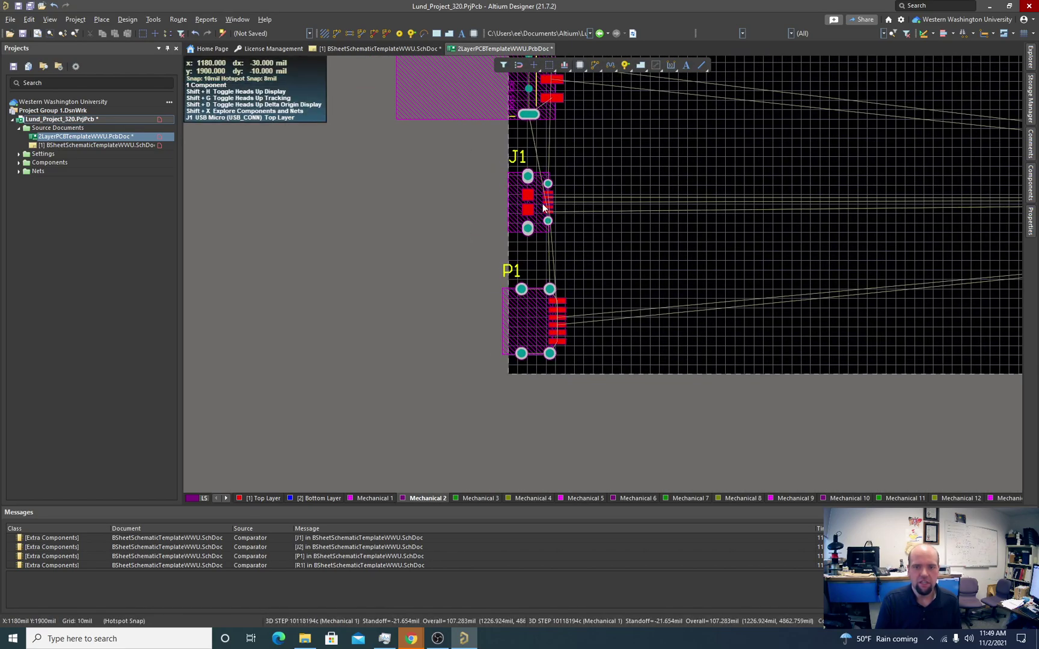
Step: Try picking up J1 by its middle signal pad to reposition it at the board edge
ctrl+scroll(490, 218, down, 2)
ctrl+scroll(490, 218, up, 3)
ctrl+scroll(490, 218, up, 2)
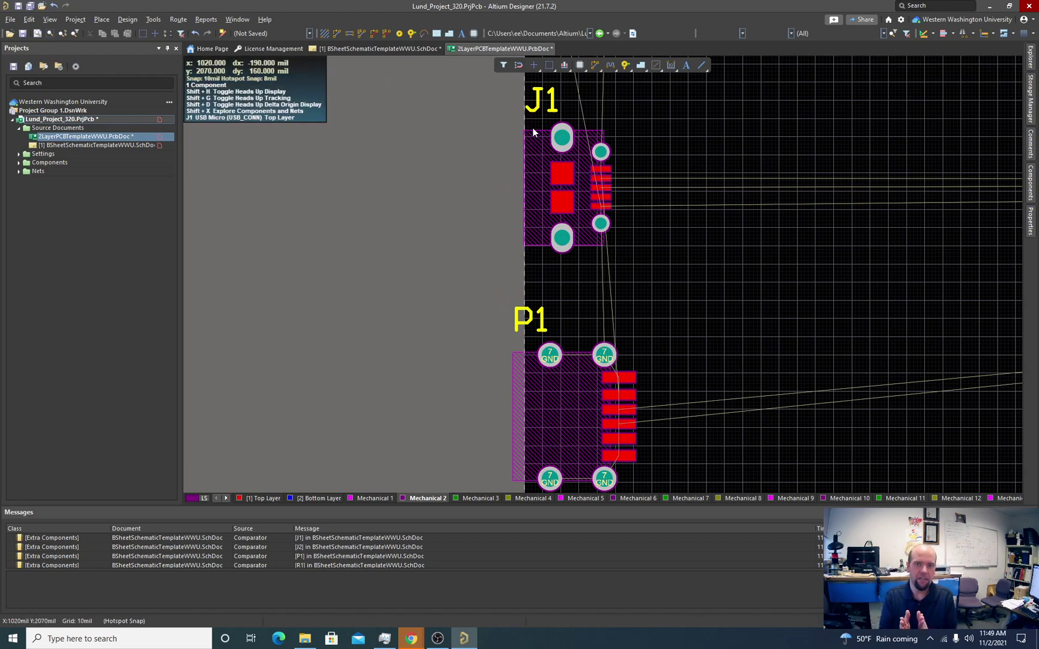
ctrl+click(602, 187)
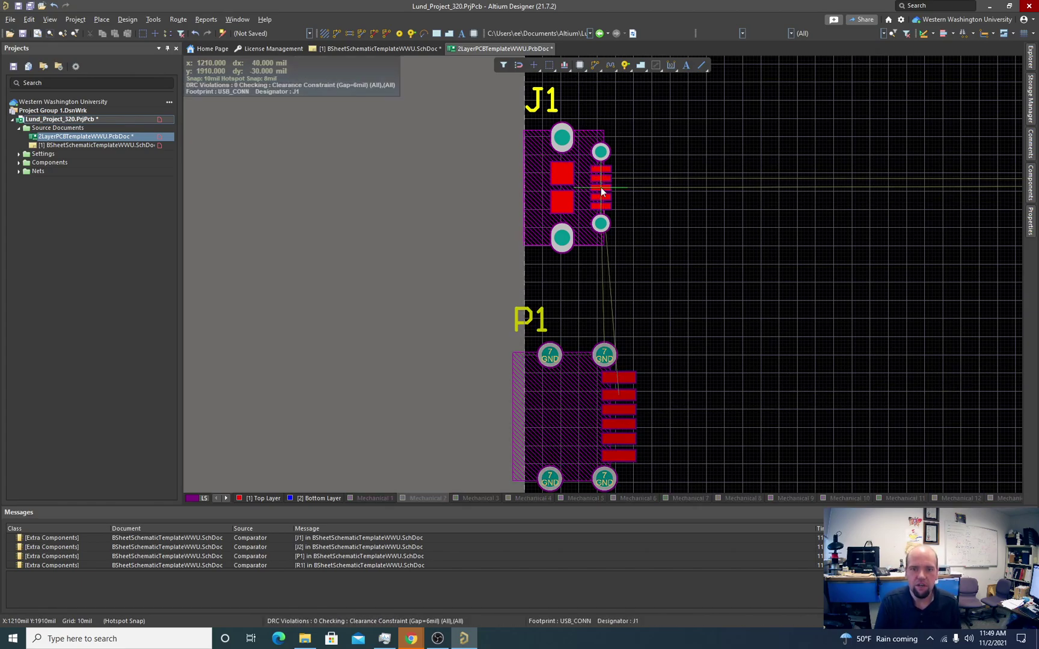
click(603, 188)
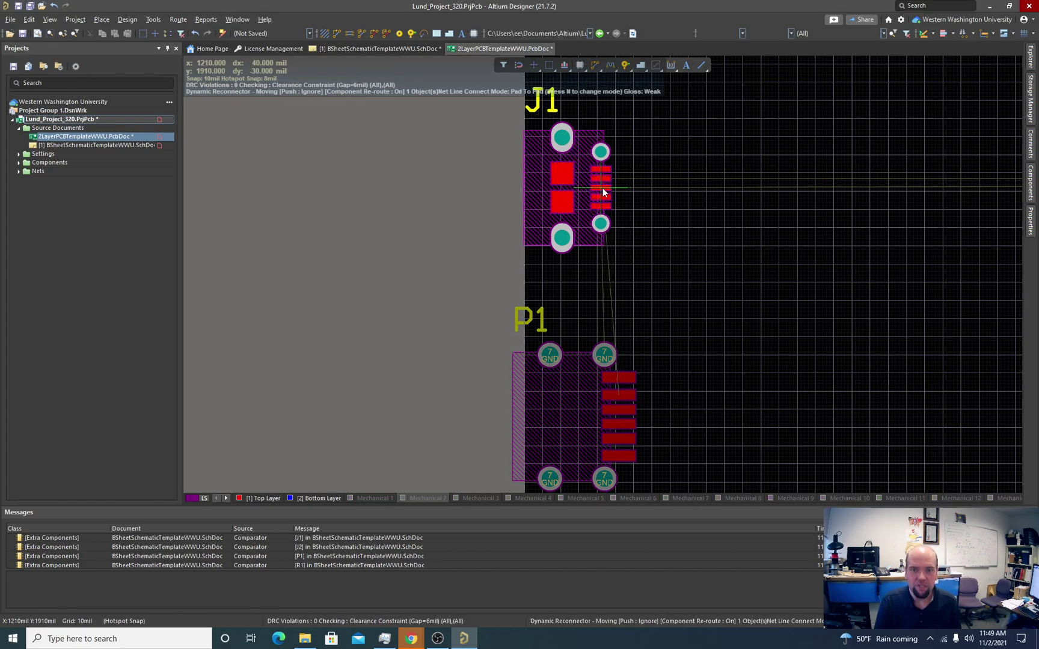
ctrl+scroll(547, 183, up, 3)
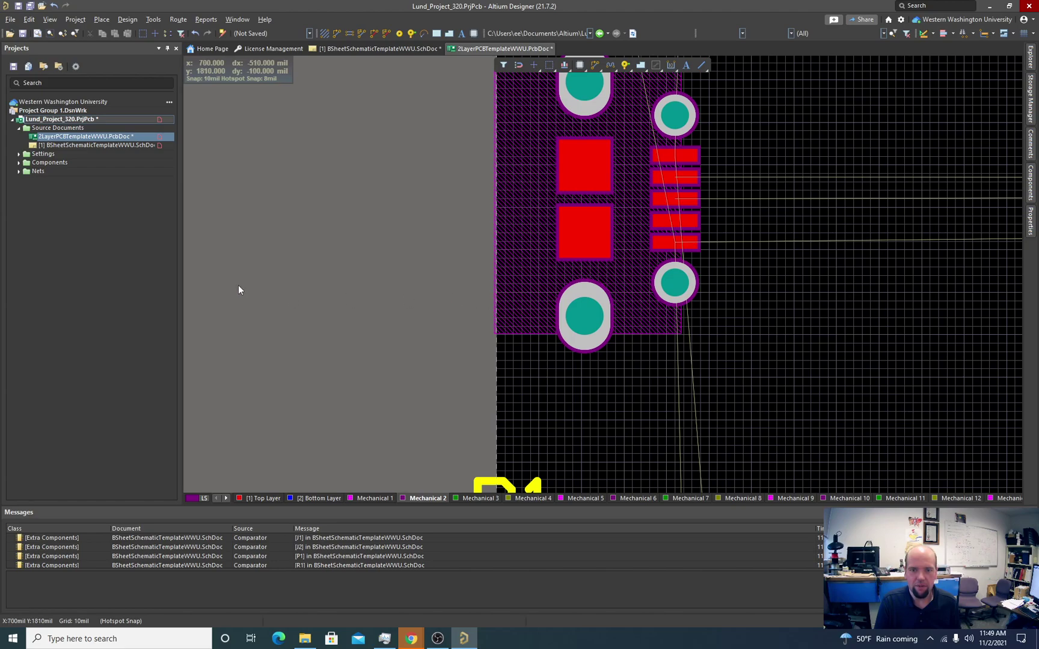
ctrl+scroll(397, 303, down, 4)
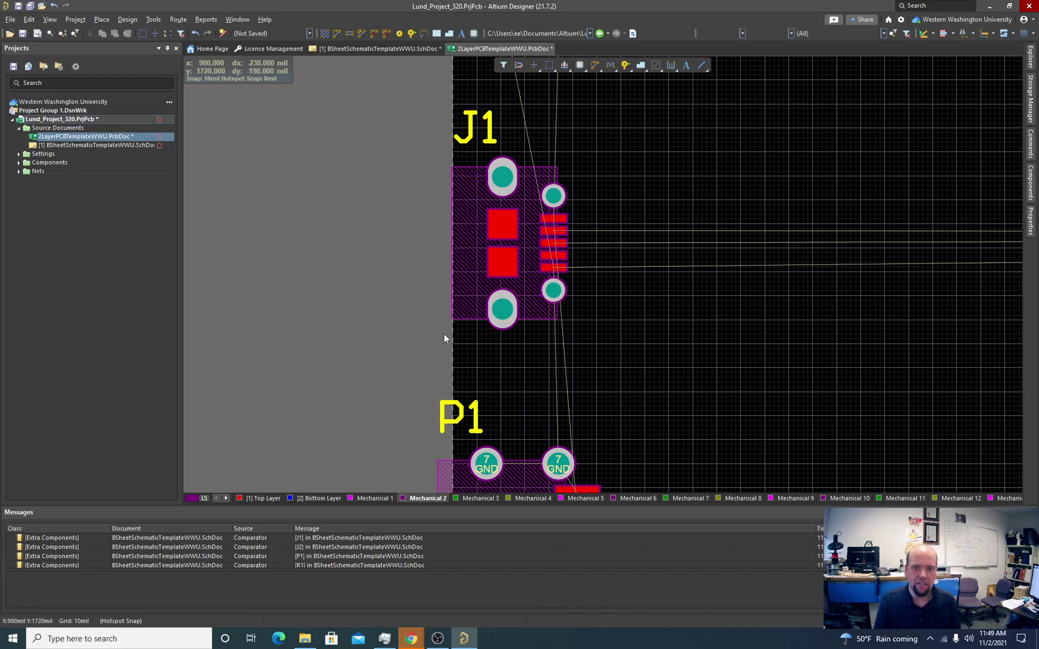
ctrl+scroll(443, 329, down, 4)
right_drag(566, 319, 606, 268)
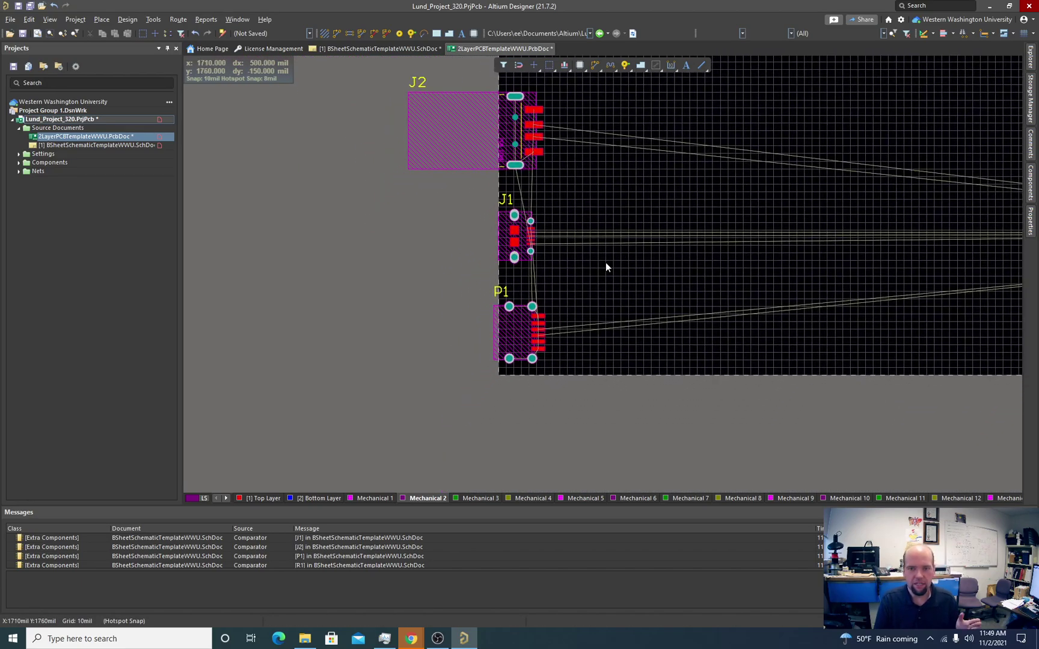
ctrl+scroll(584, 280, down, 3)
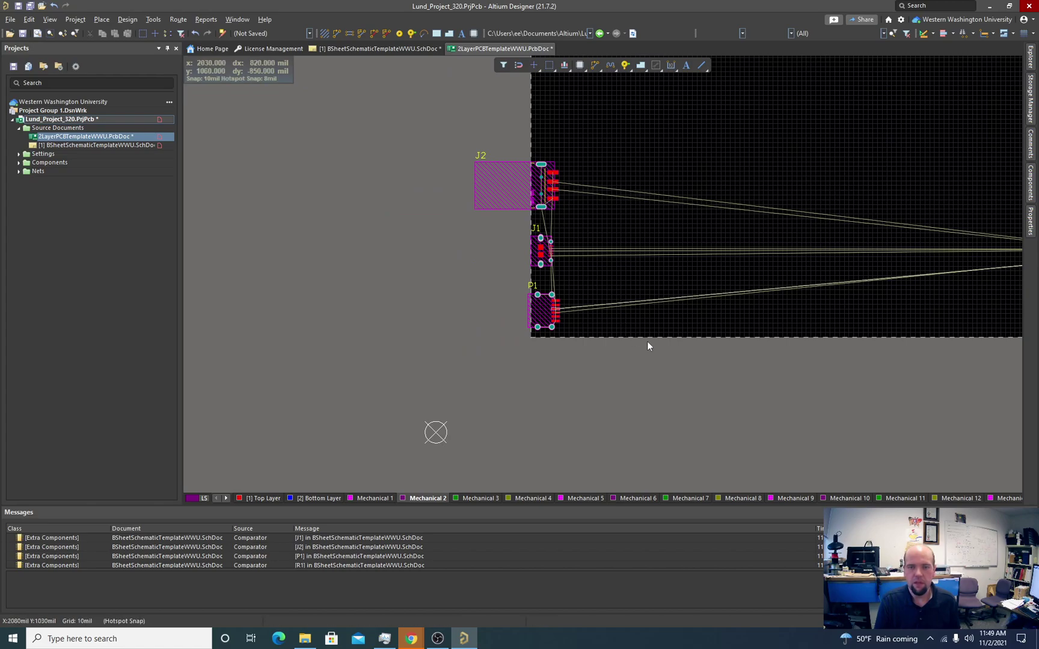
shift+scroll(598, 408, right, 5)
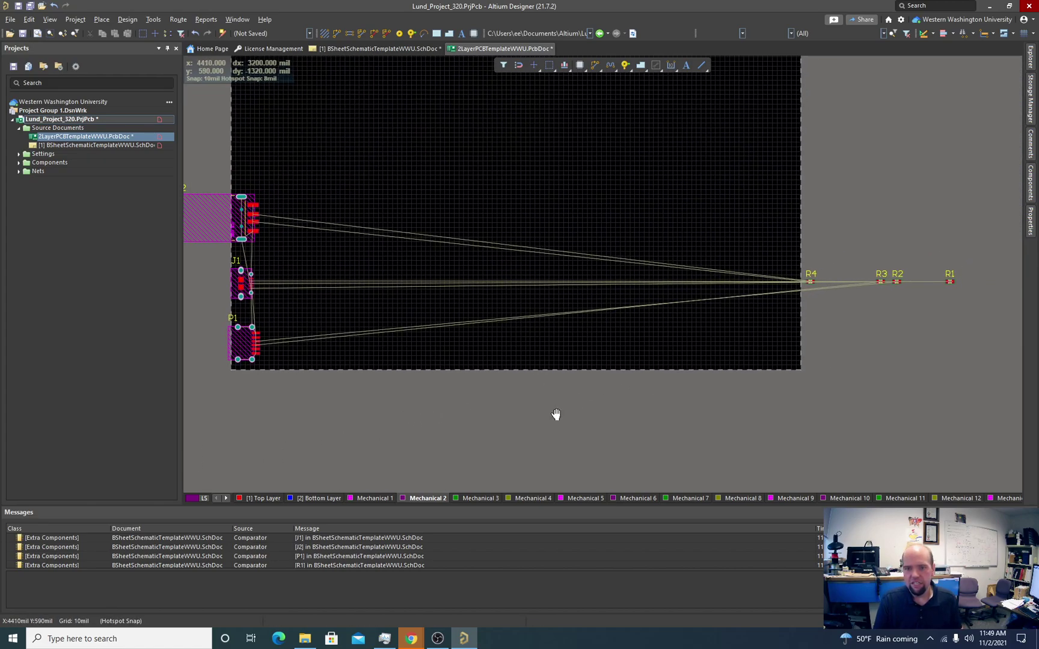
right_drag(556, 414, 579, 399)
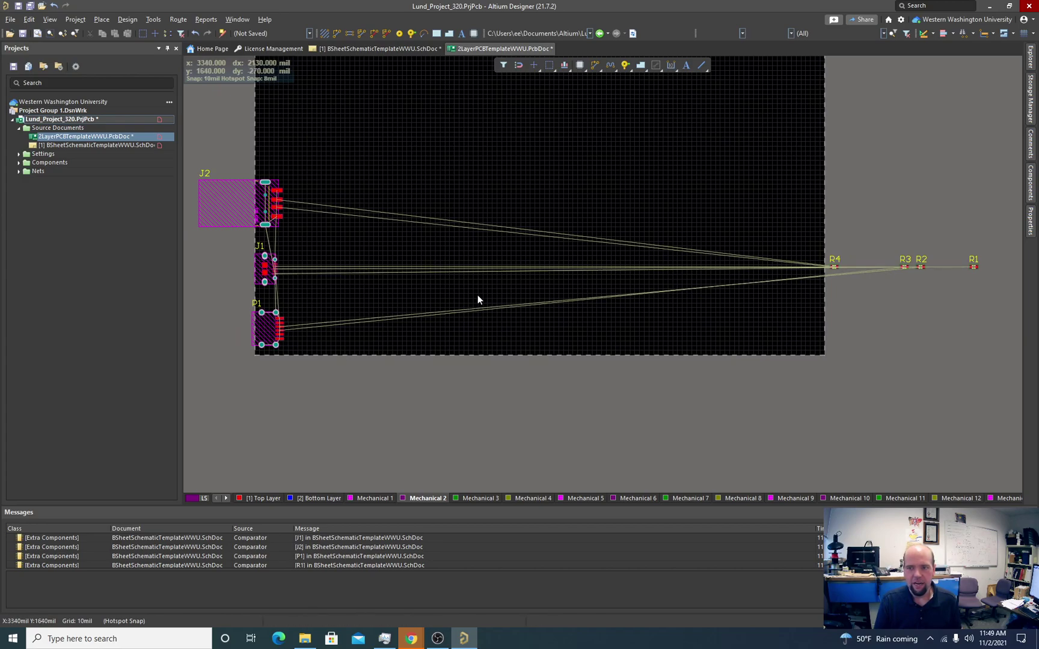
Step: Check J1's resistor connection in the schematic, return to the PCB layout and move R1 onto the board beside J1
double_click(70, 146)
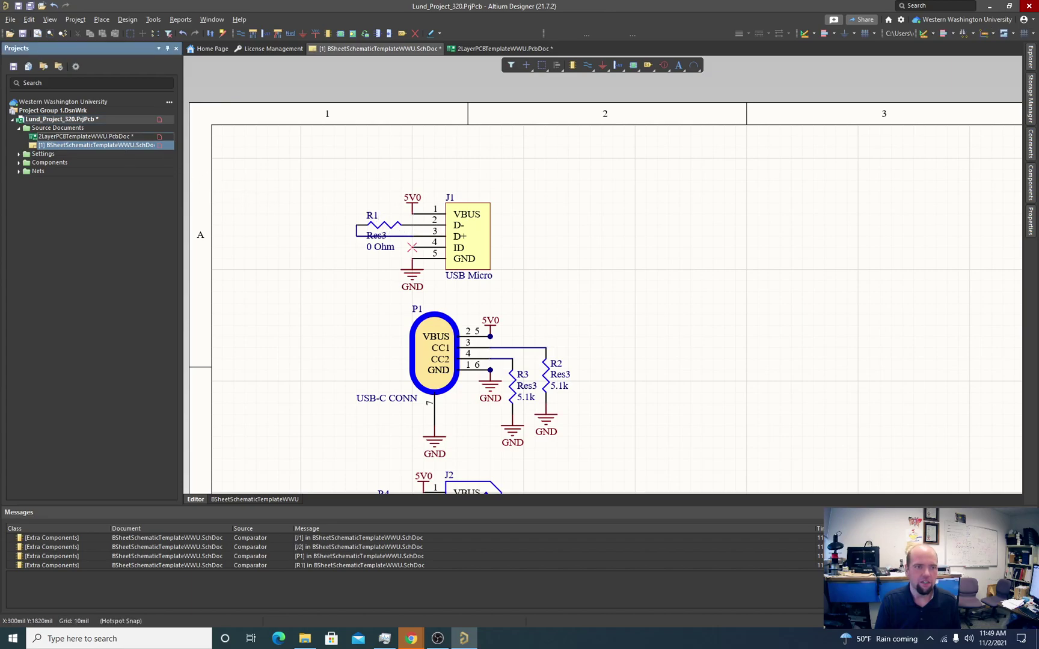
click(501, 48)
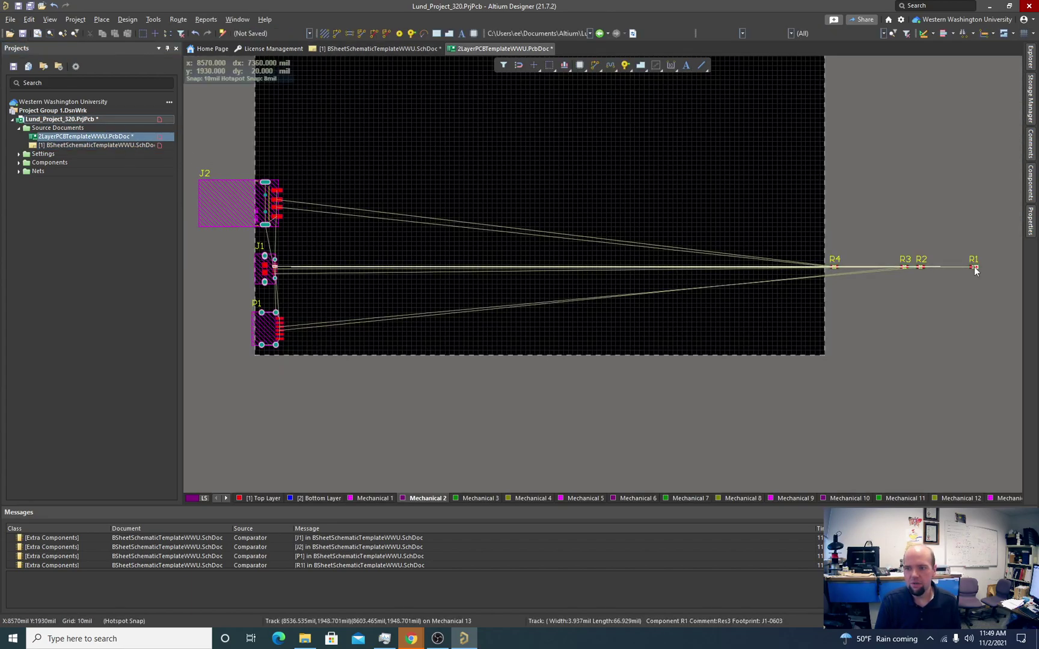
drag(973, 267, 906, 262)
drag(320, 275, 305, 276)
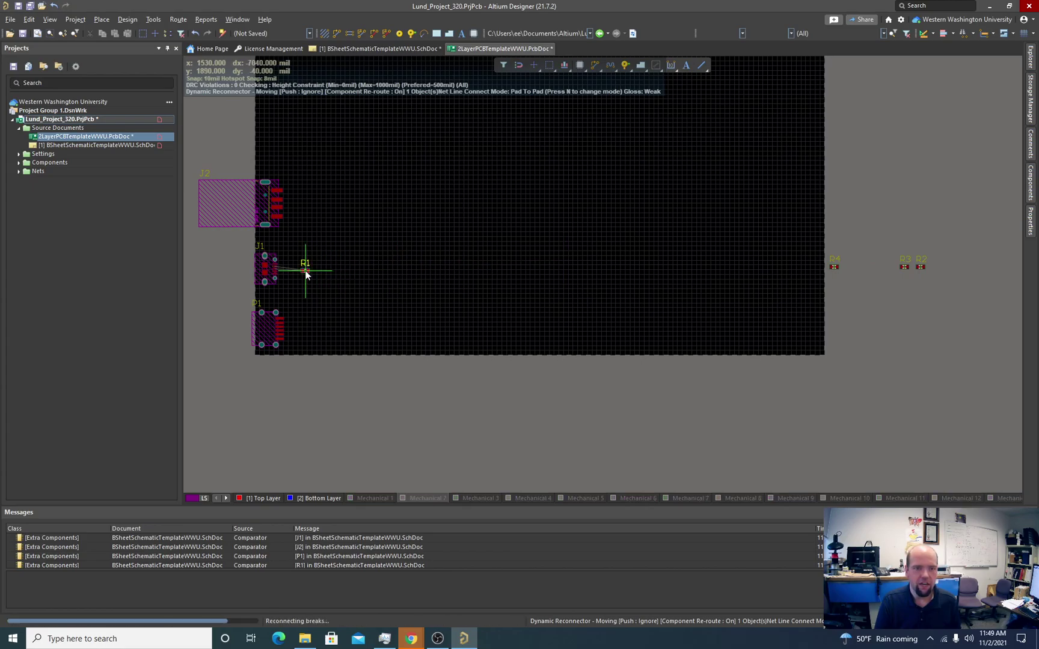
Step: Rotate R1 to a vertical orientation and place it close beside J1's signal pads, at about X 1330 mil, Y 1900 mil
ctrl+scroll(305, 276, up, 6)
ctrl+scroll(515, 330, up, 2)
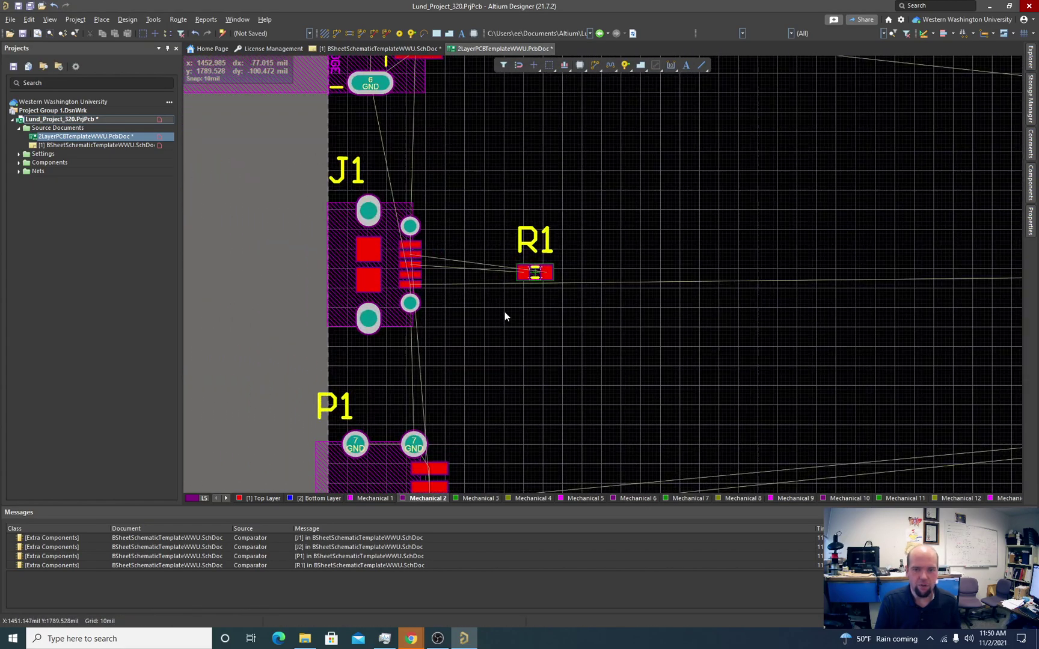
drag(532, 271, 457, 263)
key(space)
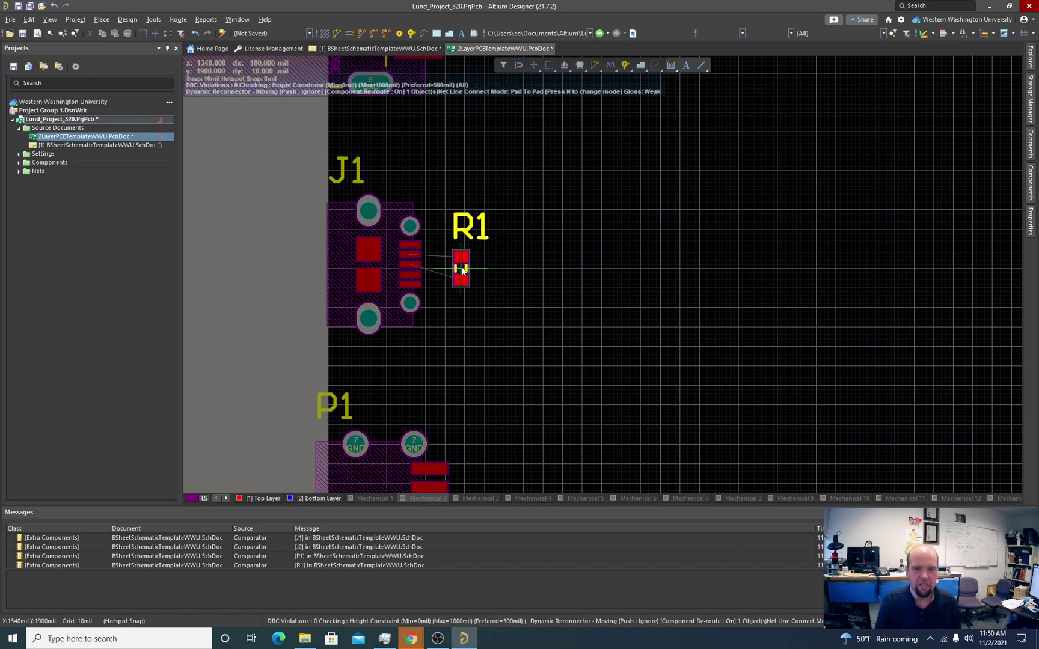
drag(457, 270, 458, 270)
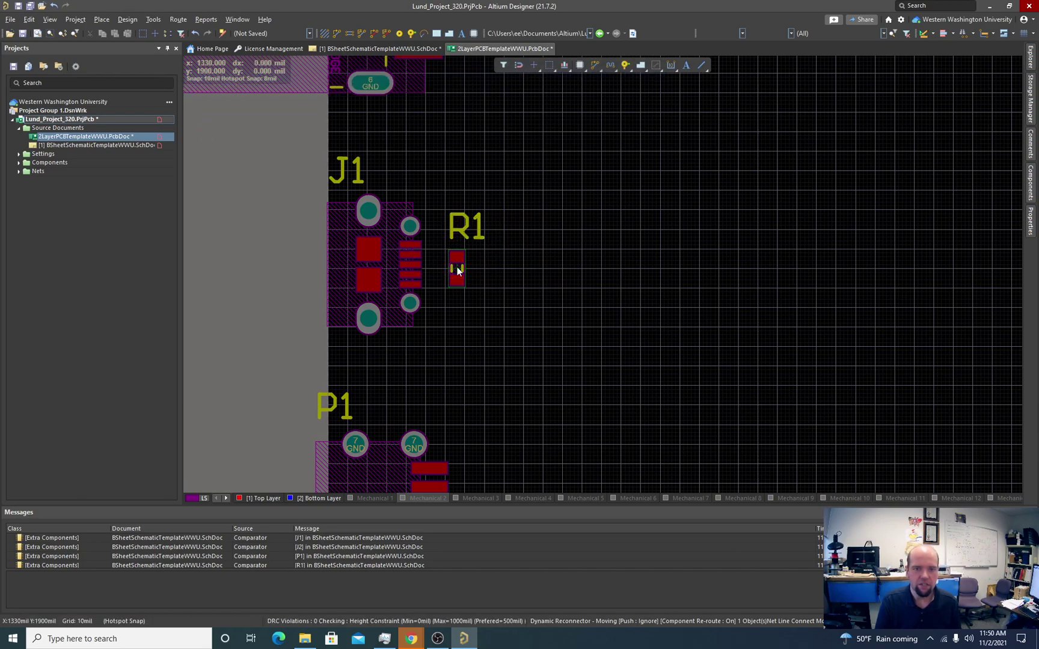
Step: Place resistor R1 at about X 1380 mil, Y 1910 mil, just inboard of connector J1's signal pads
ctrl+scroll(468, 287, down, 2)
ctrl+scroll(458, 287, up, 2)
ctrl+scroll(458, 286, up, 3)
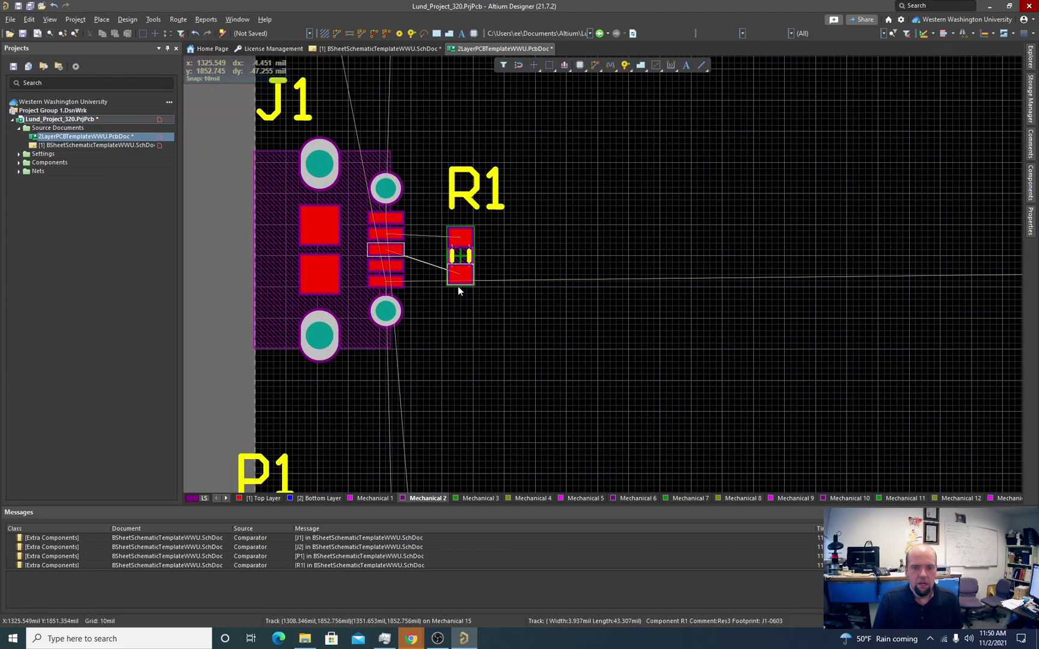
mouse_move(452, 280)
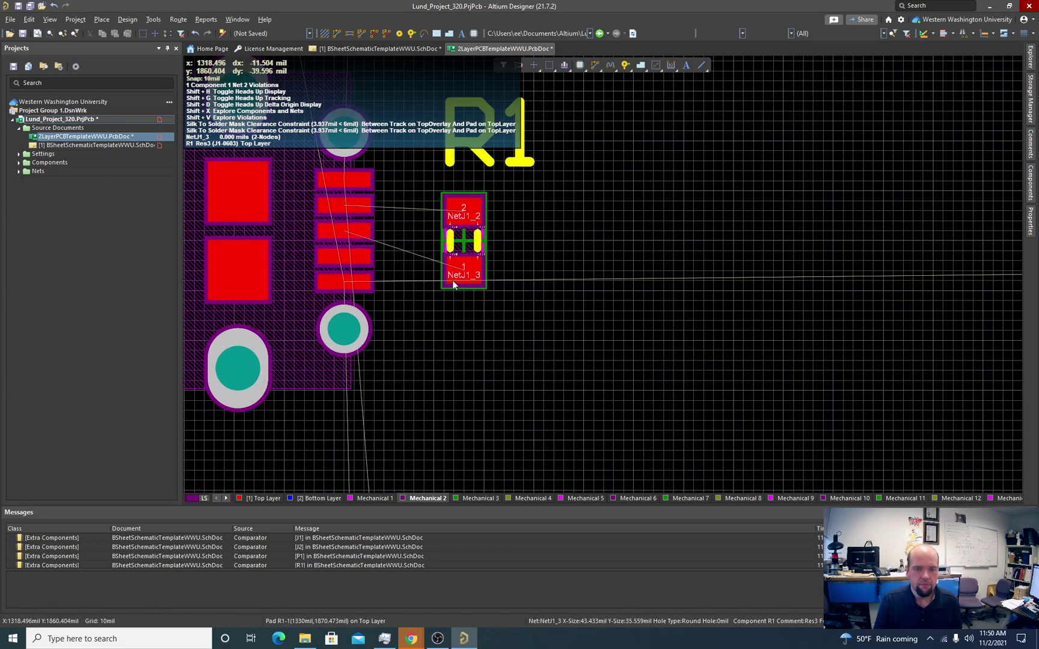
drag(452, 280, 511, 250)
ctrl+scroll(511, 250, down, 3)
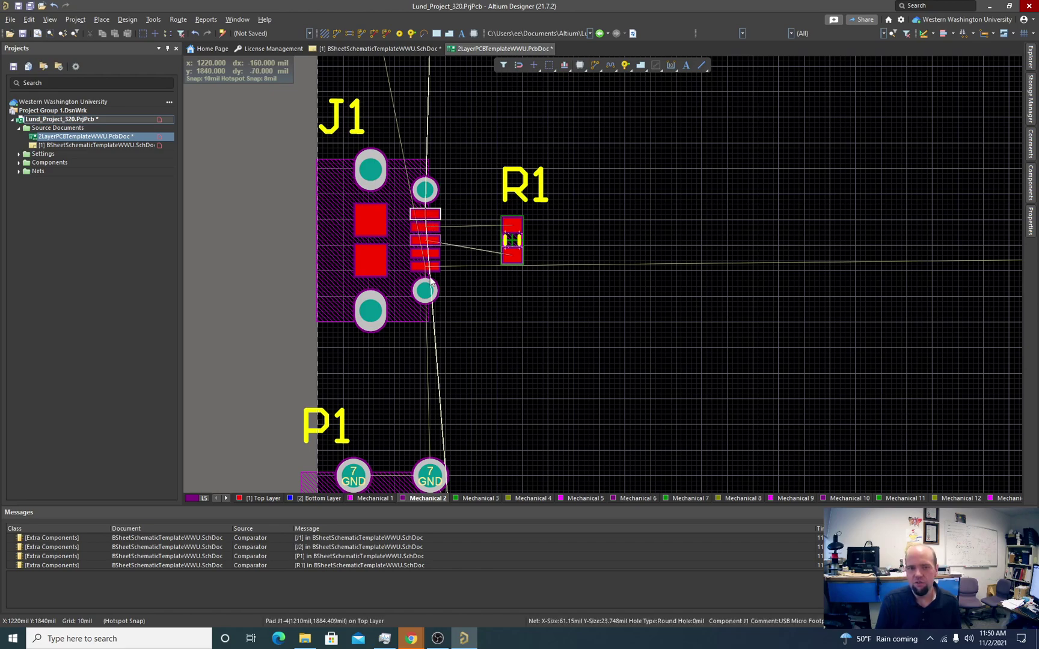
Step: Examine the placement of the edge connectors and R1 in 3D from several angles, and return to the 2D layout
key(3)
shift+right_drag(449, 248, 373, 295)
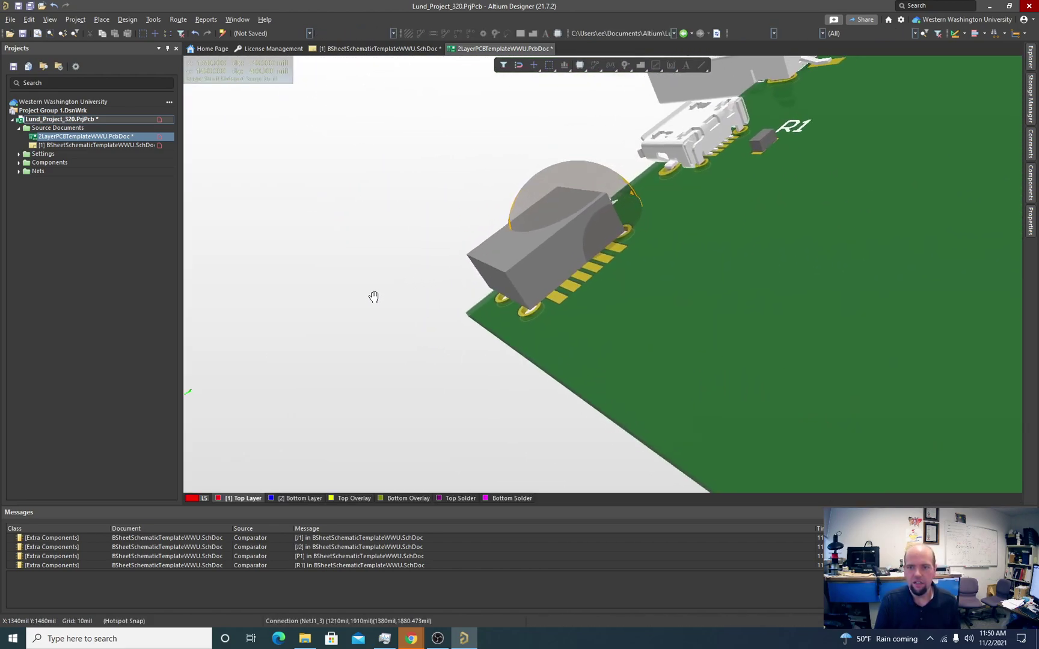
ctrl+scroll(749, 174, up, 8)
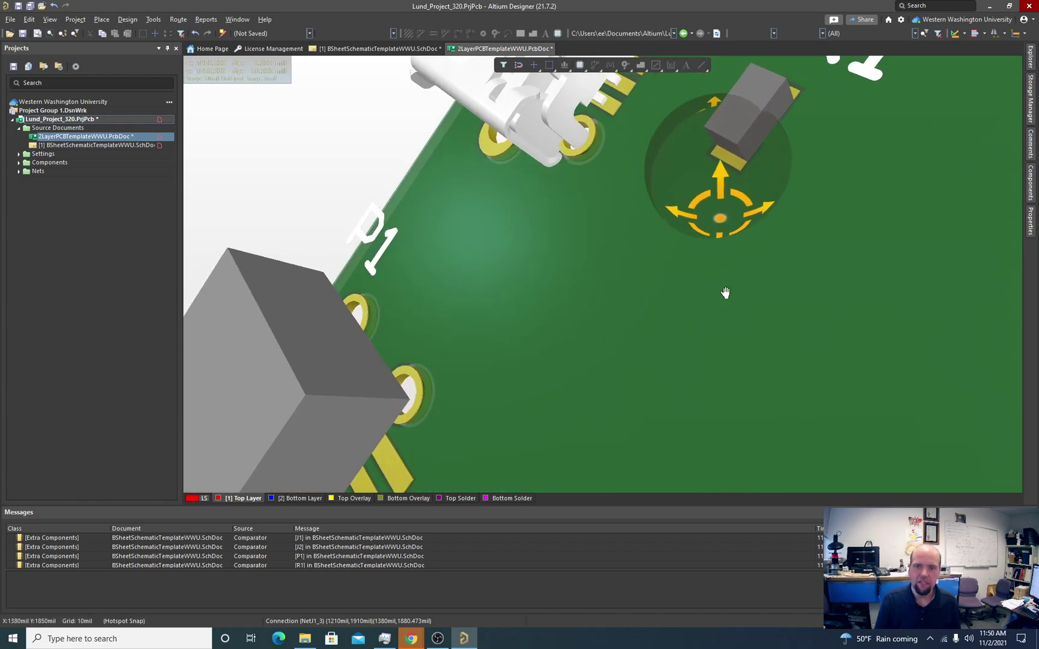
scroll(681, 134, up, 5)
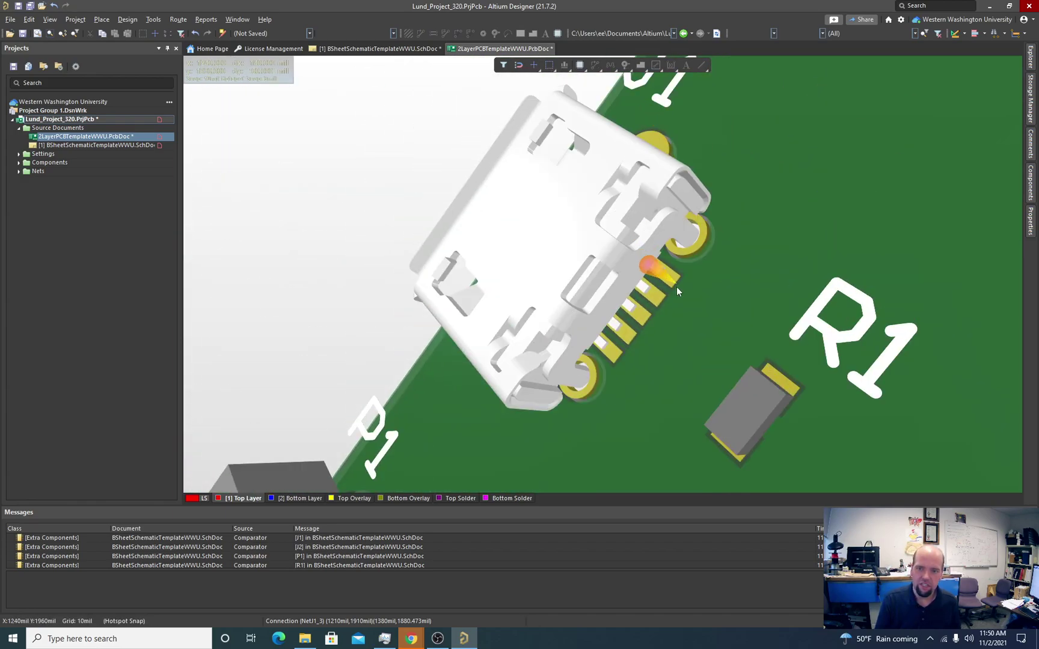
ctrl+scroll(673, 286, down, 4)
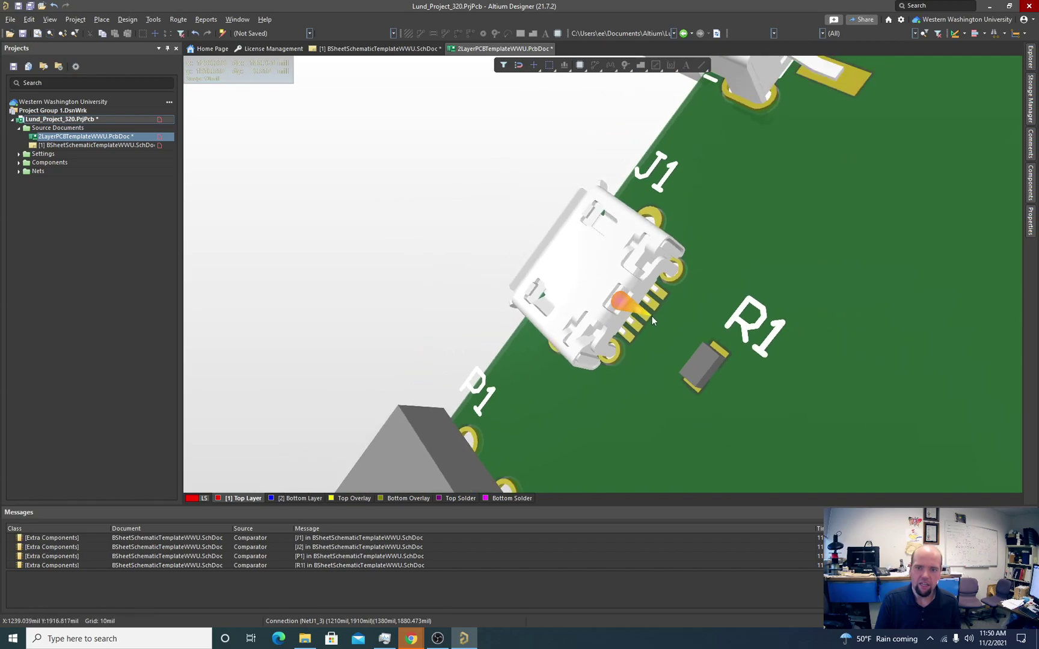
shift+right_drag(651, 315, 685, 341)
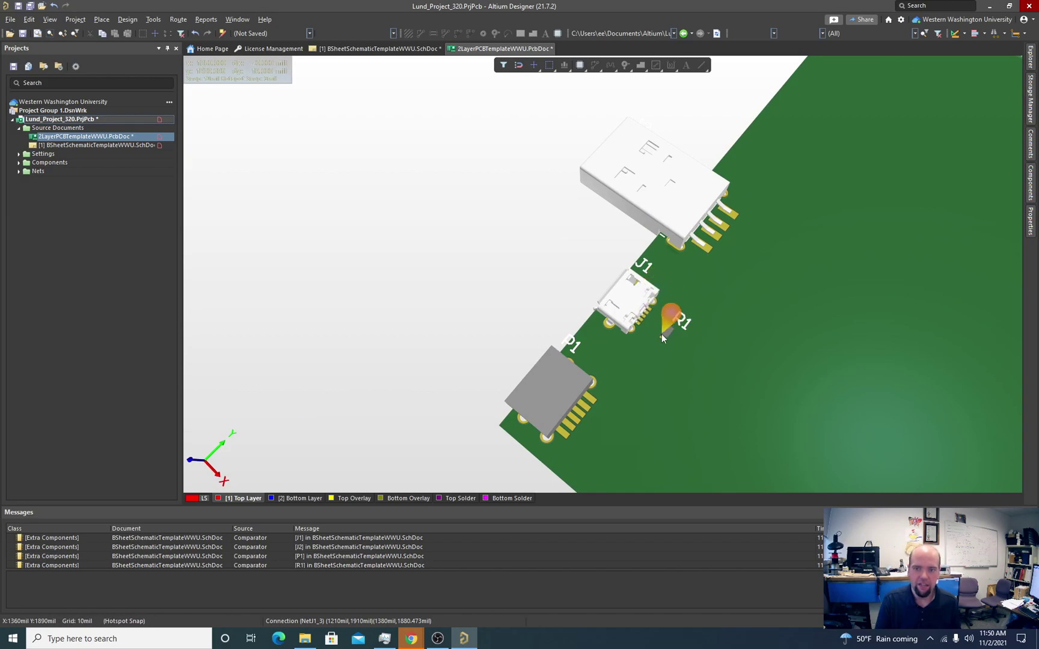
ctrl+scroll(649, 341, down, 3)
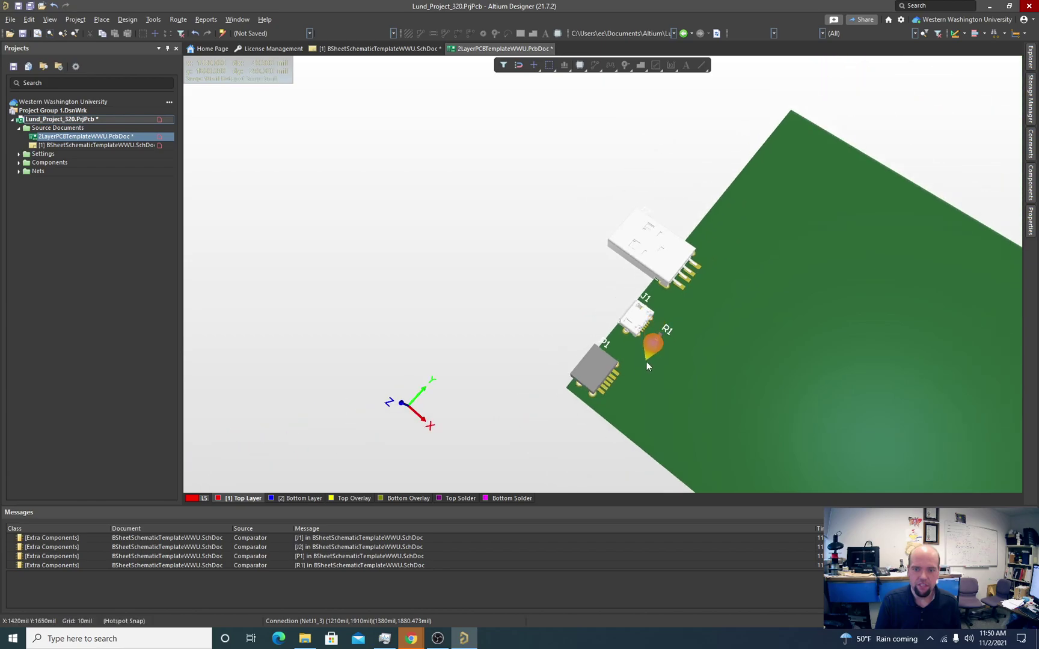
ctrl+scroll(650, 373, up, 6)
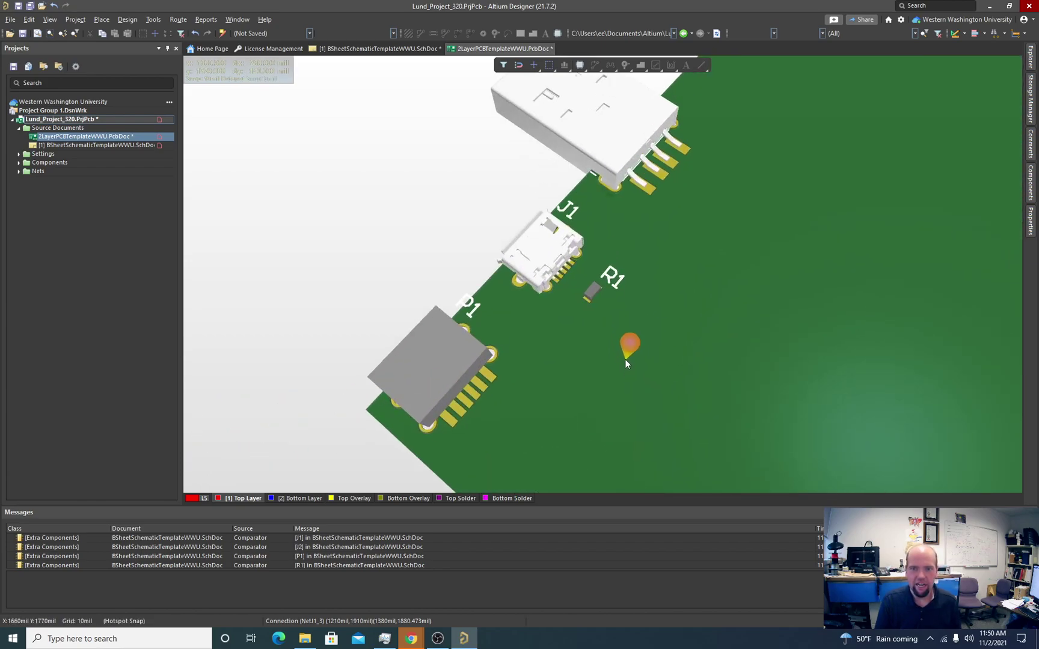
right_drag(626, 349, 660, 287)
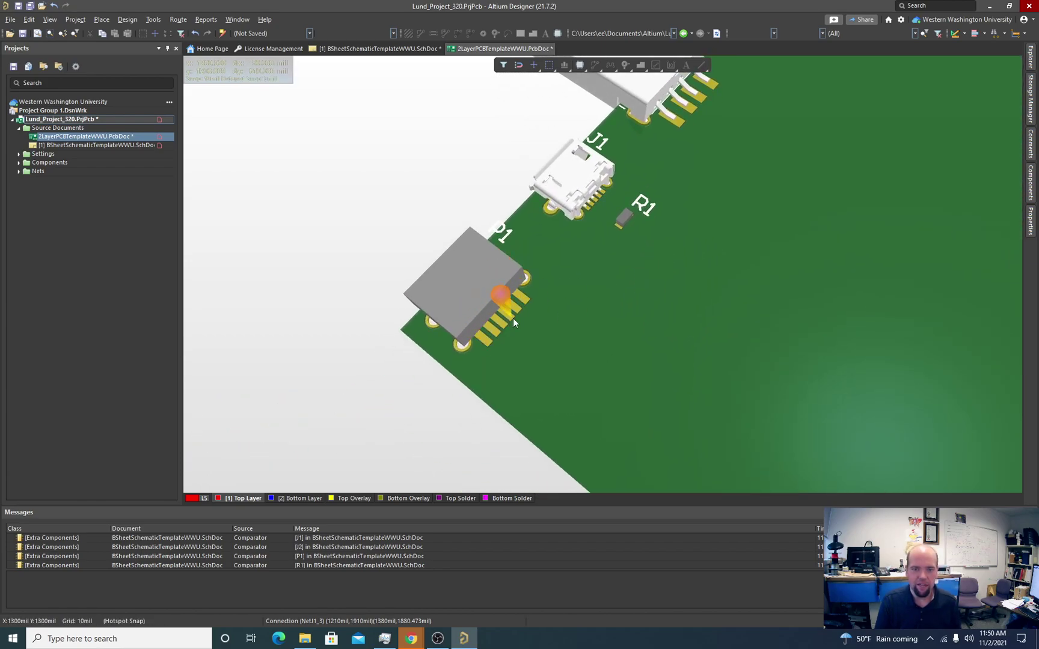
ctrl+scroll(544, 294, down, 5)
ctrl+scroll(561, 282, up, 6)
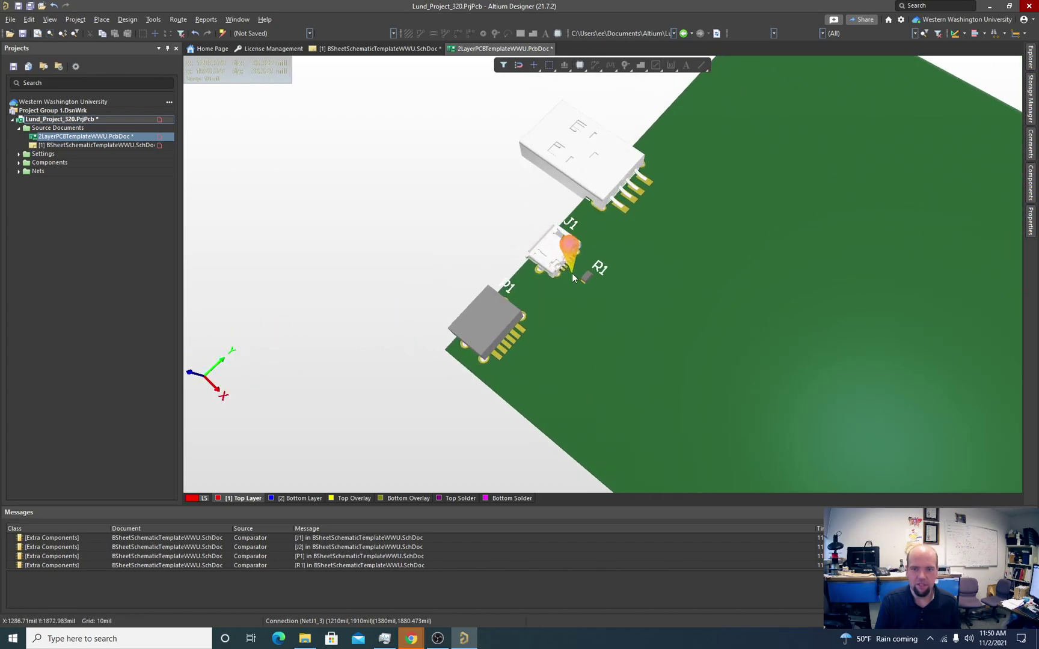
ctrl+scroll(549, 301, down, 4)
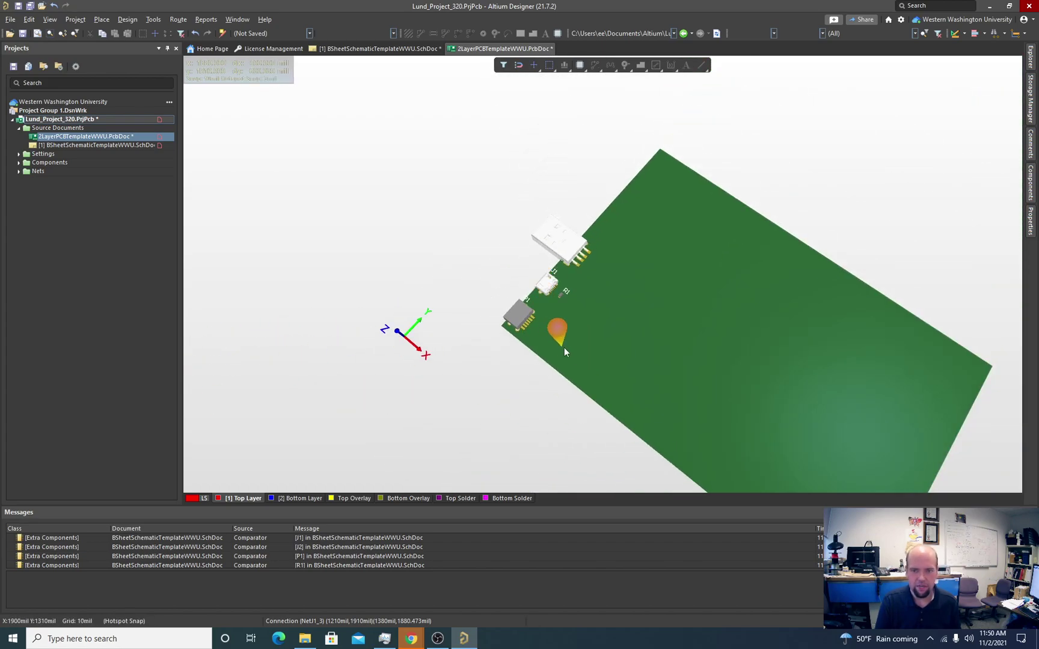
key(2)
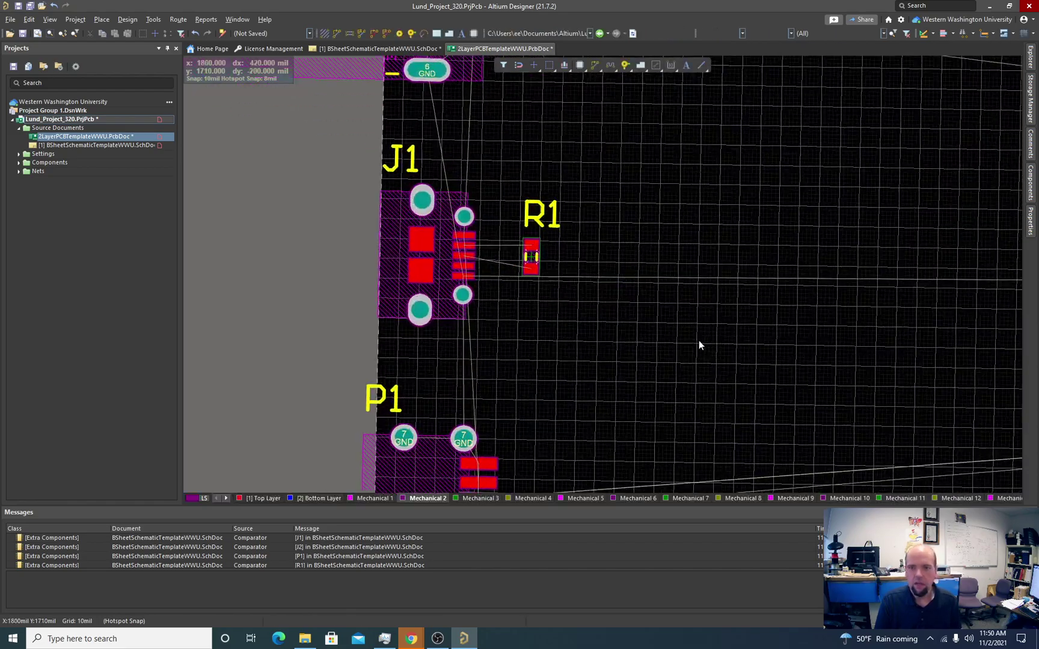
Step: Bring resistor R4 onto the board beside connector J2's pads and stand it vertically at about X 1390 mil, Y 2600 mil
ctrl+scroll(699, 340, down, 3)
right_drag(774, 371, 513, 411)
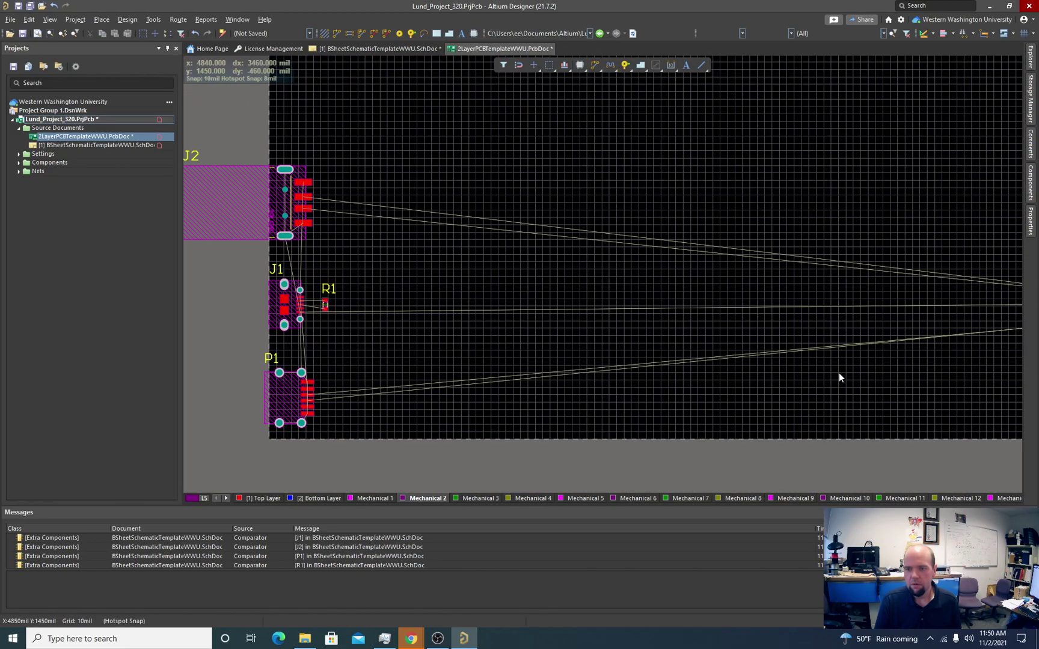
right_drag(840, 376, 596, 367)
drag(844, 296, 287, 210)
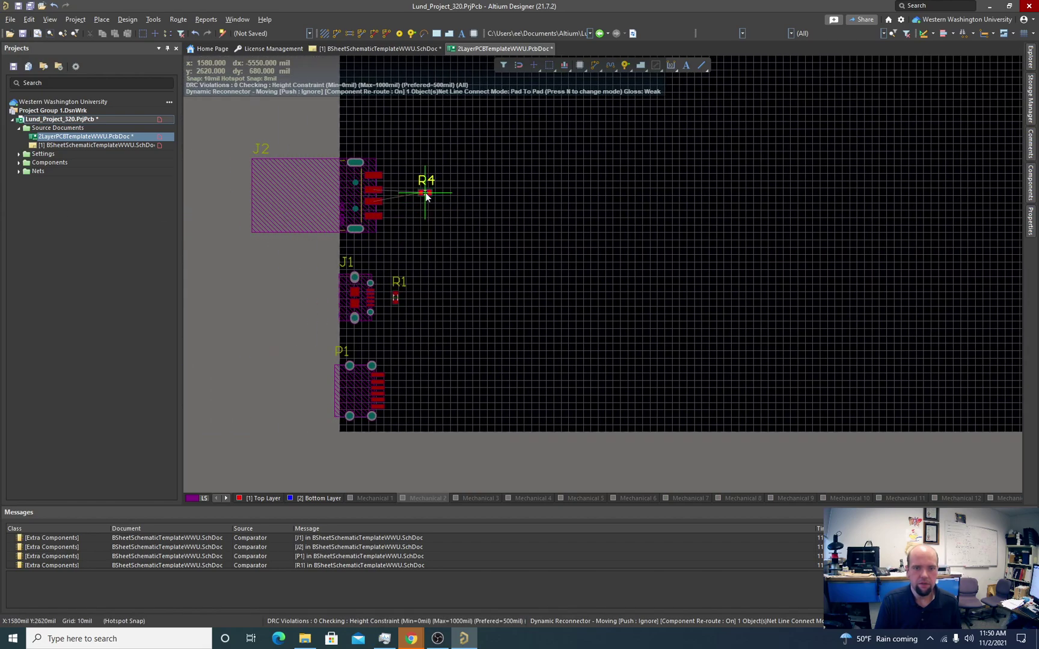
drag(425, 193, 398, 199)
Step: Select resistors R2 and R3 outside the board together and move them beside connector P1
ctrl+scroll(487, 224, down, 2)
key(s)
key(i)
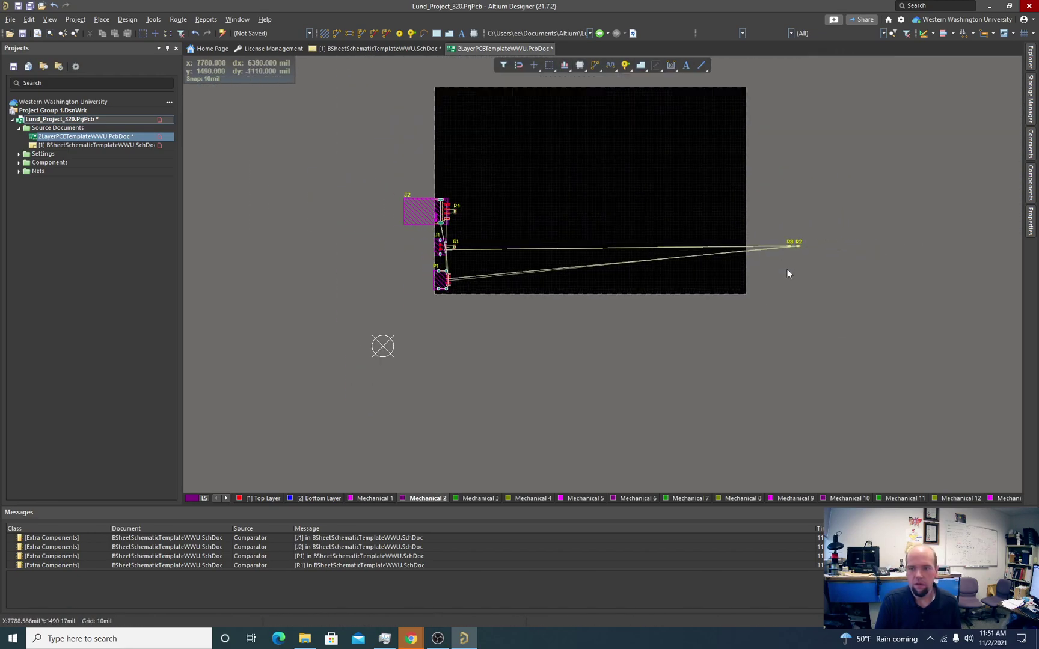
click(842, 194)
click(762, 255)
drag(792, 224, 355, 290)
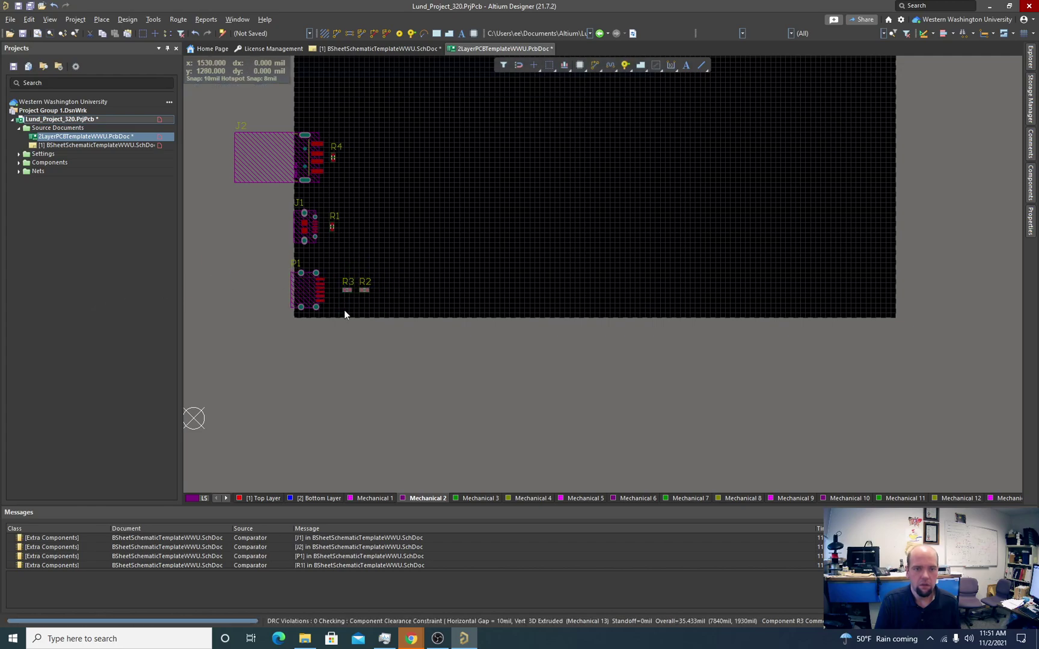
Step: Rotate R2 and R3 to stand vertically and stack them beside P1's pads, with R2 above R3
ctrl+scroll(344, 309, up, 5)
drag(383, 205, 322, 208)
key(space)
key(space)
key(space)
drag(452, 220, 324, 144)
key(space)
drag(319, 204, 354, 277)
ctrl+scroll(330, 211, up, 3)
right_drag(427, 273, 578, 272)
ctrl+scroll(571, 268, down, 2)
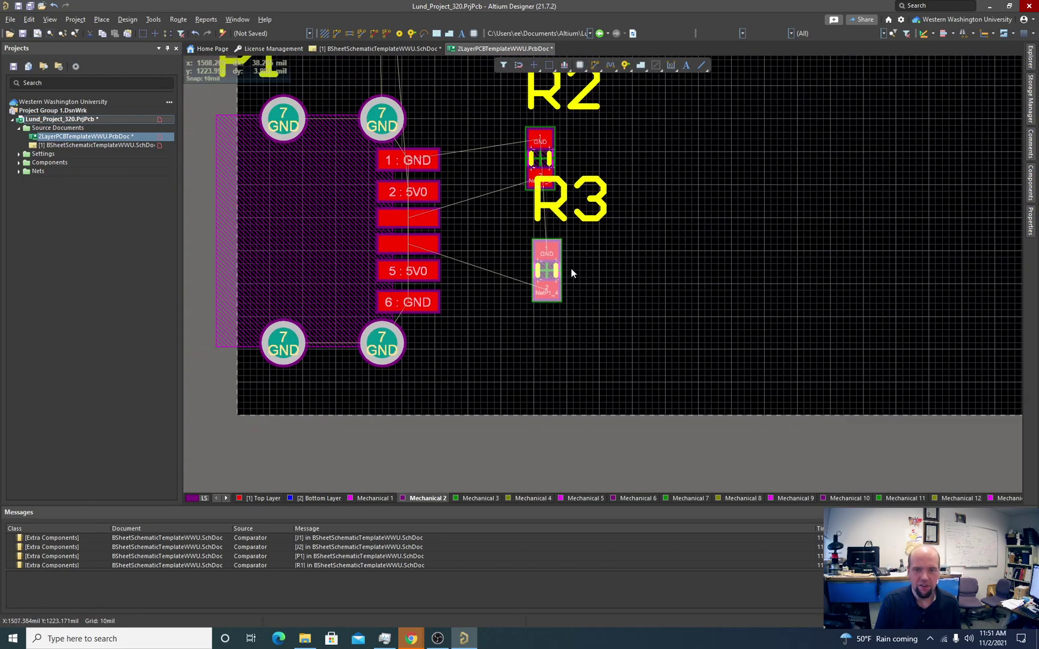
Step: Flip R3 so its NetP1_4 pad faces up and its GND pad down, and align it directly below R2
ctrl+scroll(571, 269, up, 2)
mouse_move(533, 274)
mouse_down()
mouse_move(513, 280)
mouse_move(540, 281)
mouse_up()
key(space)
scroll(392, 308, up, 3)
scroll(392, 307, up, 2)
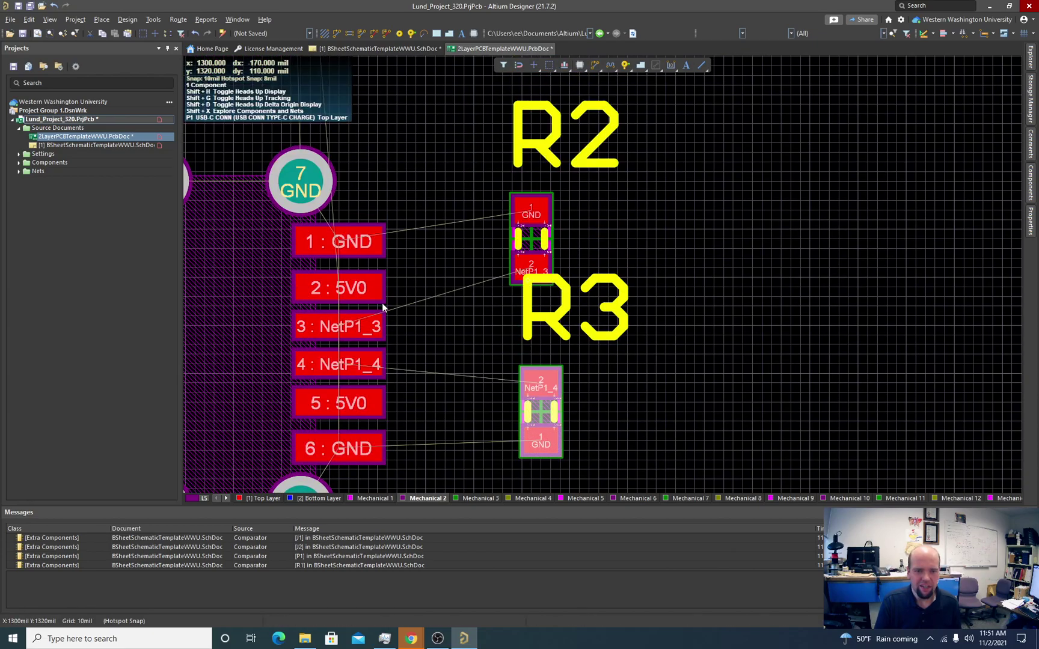
scroll(381, 308, down, 2)
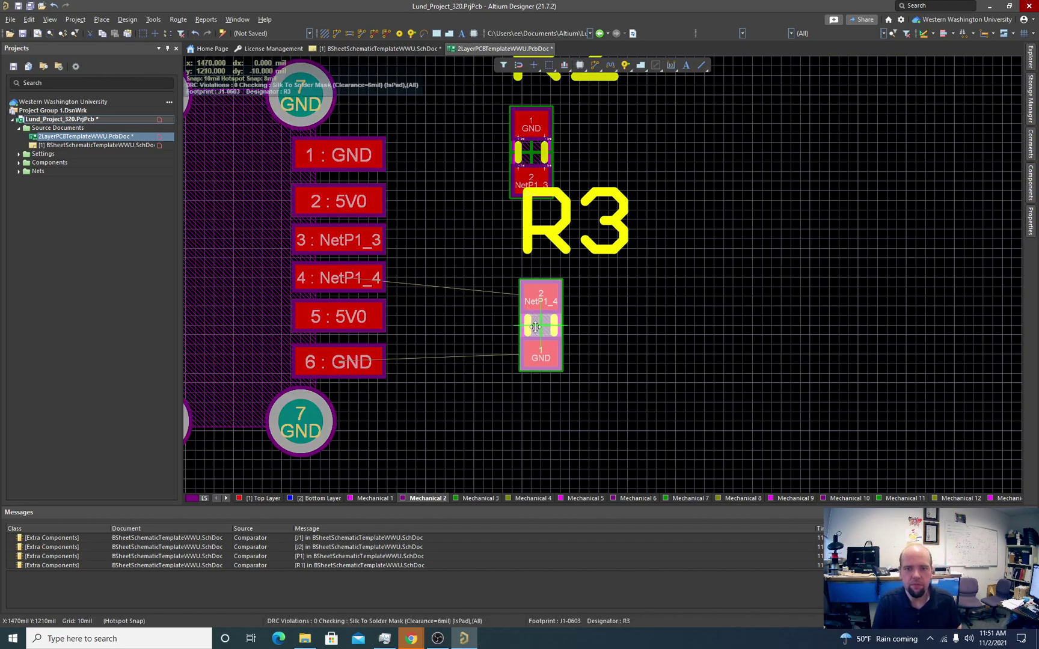
drag(541, 325, 532, 324)
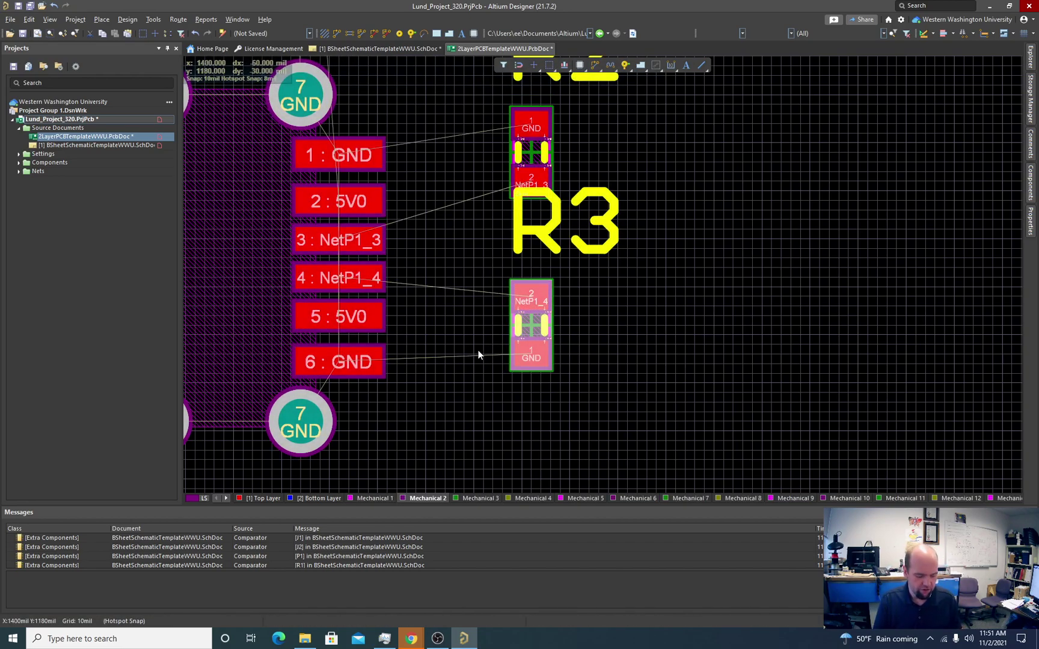
Step: Set the snap grid to 25 mil and realign R2 and R3 on it in one column at X 1450 mil
key(g)
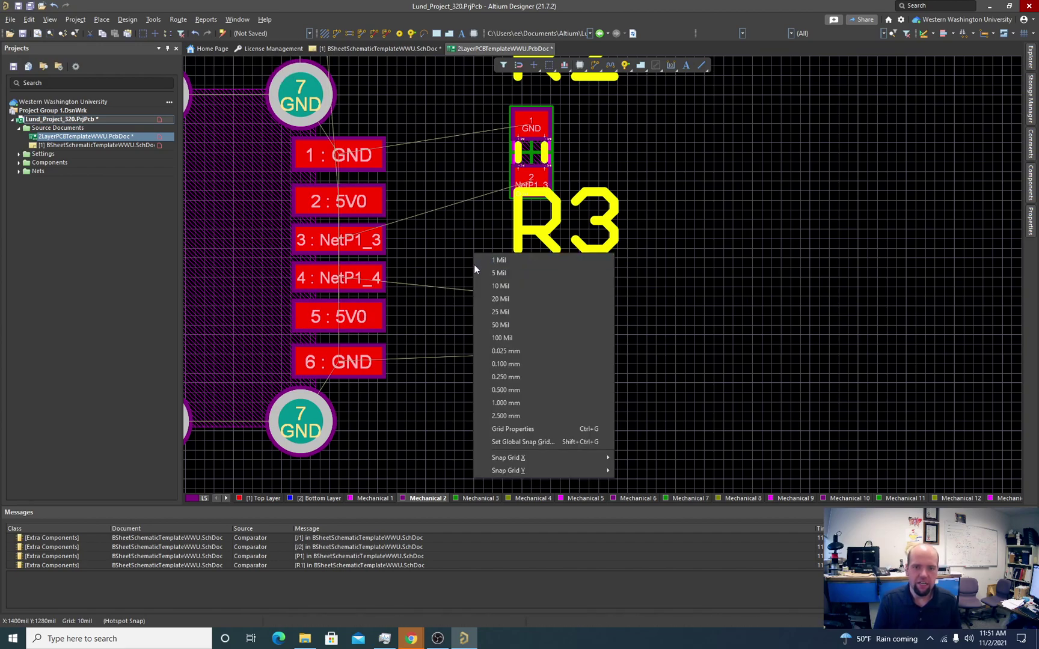
click(508, 313)
drag(531, 320, 522, 330)
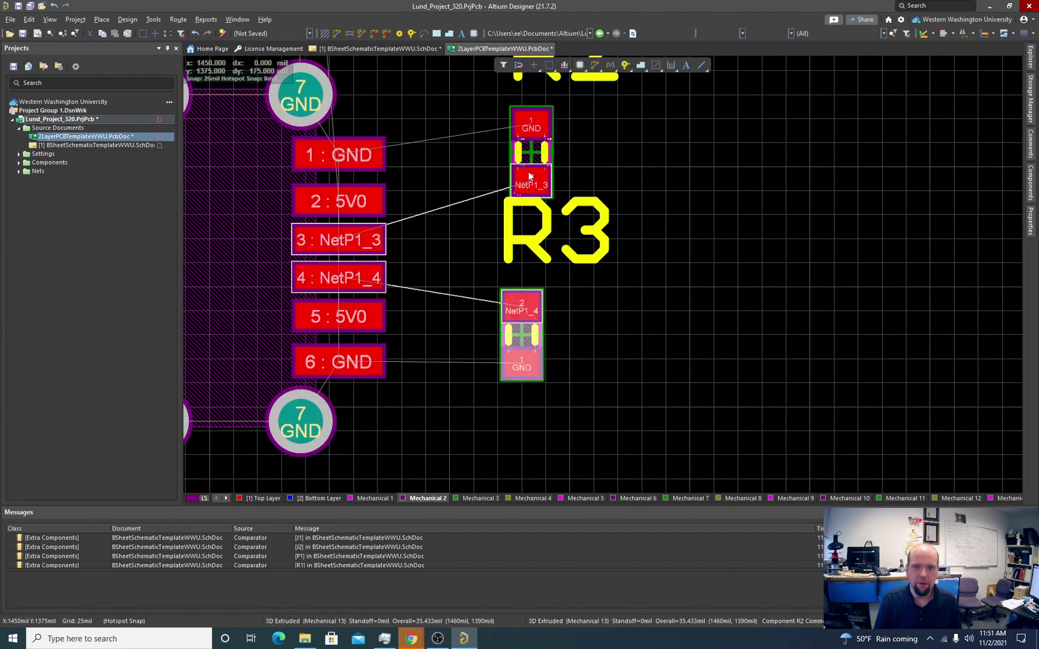
drag(532, 150, 522, 188)
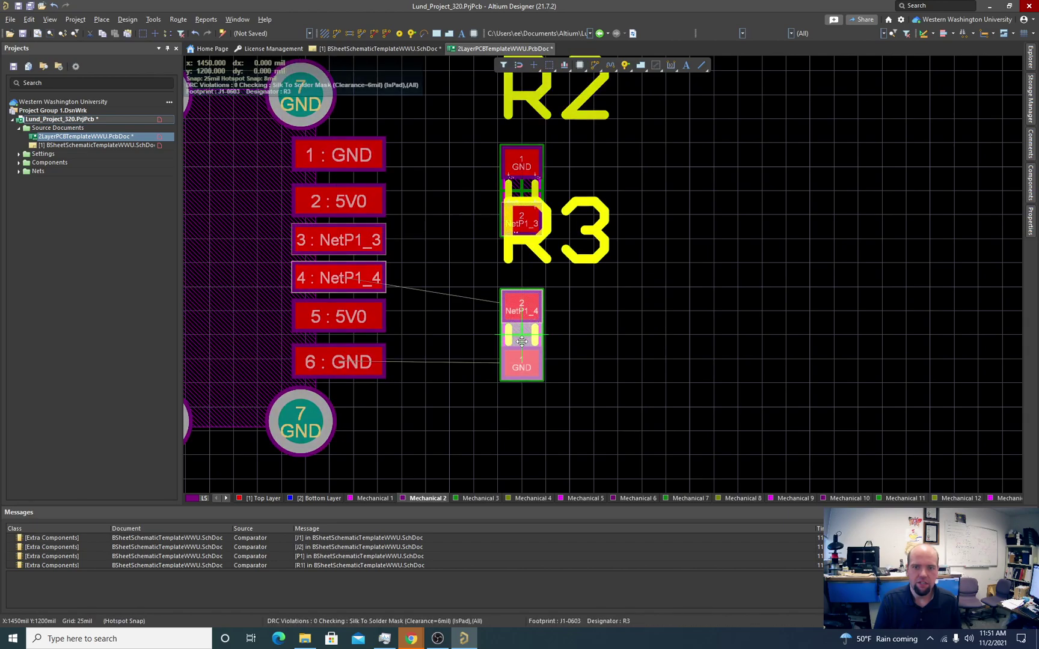
click(521, 309)
Step: Move the R3 and R2 designator texts to the right of their own resistors, at X 1550 mil
ctrl+scroll(520, 309, down, 4)
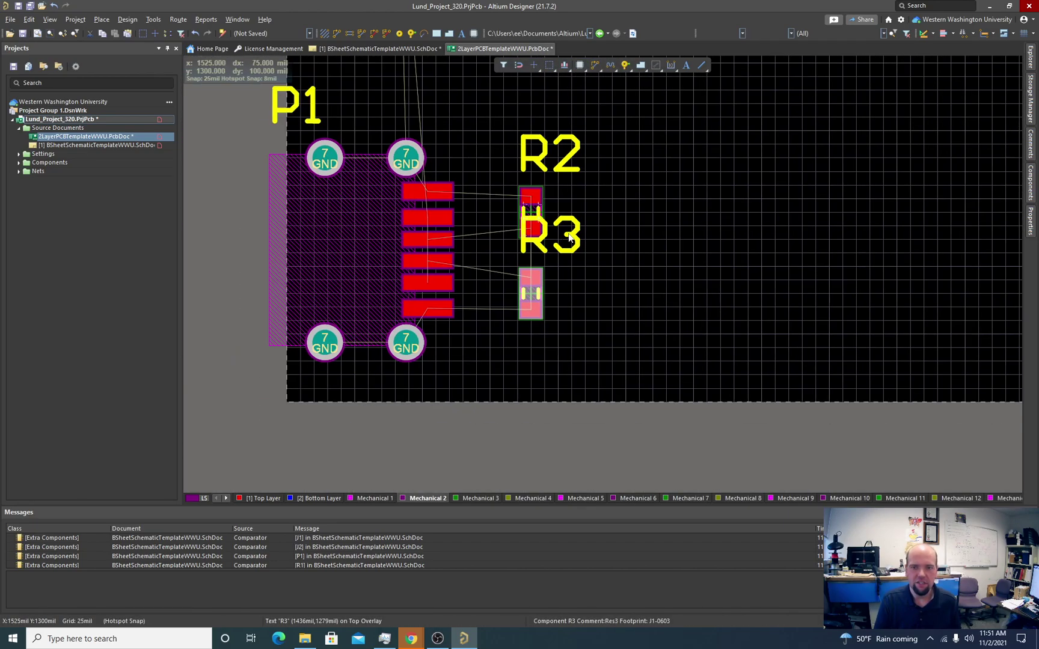
click(531, 278)
click(577, 238)
drag(577, 237, 611, 298)
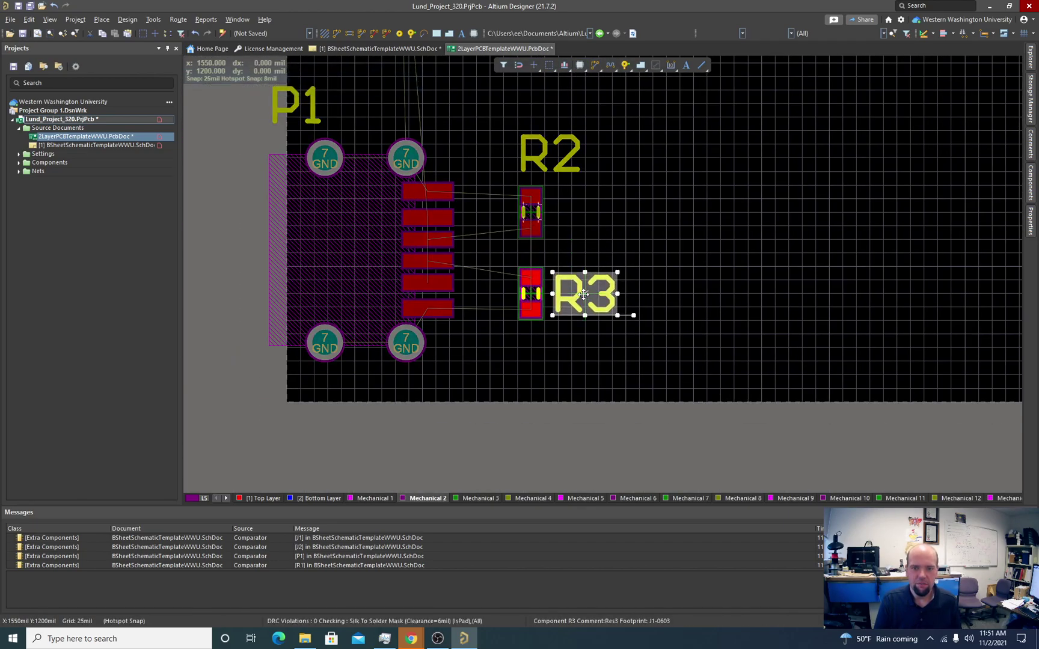
click(570, 168)
drag(569, 168, 581, 213)
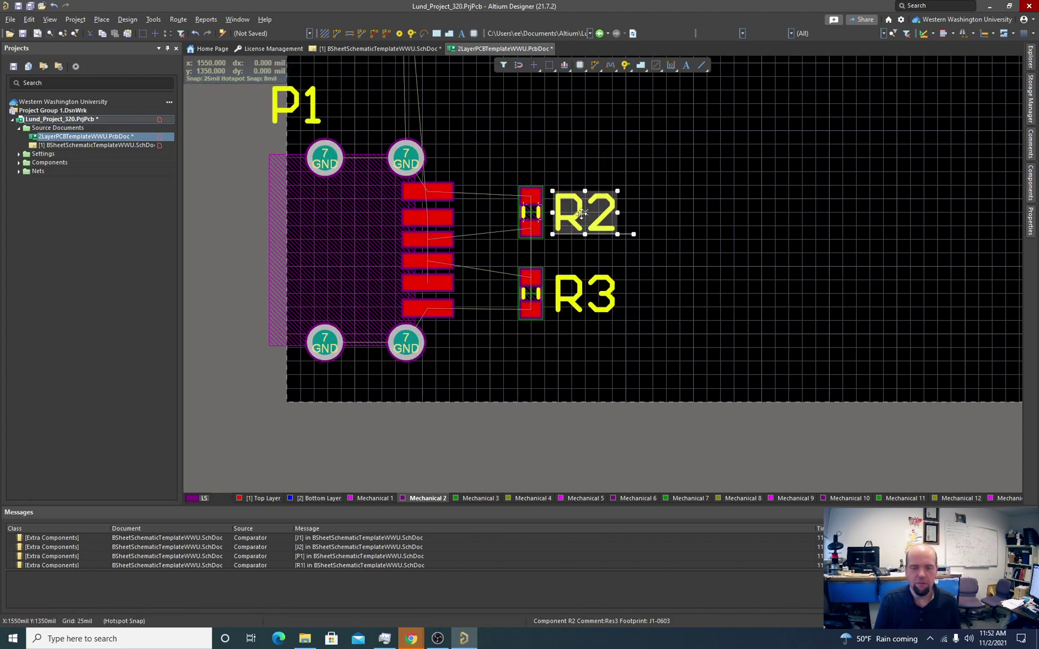
ctrl+scroll(508, 224, down, 3)
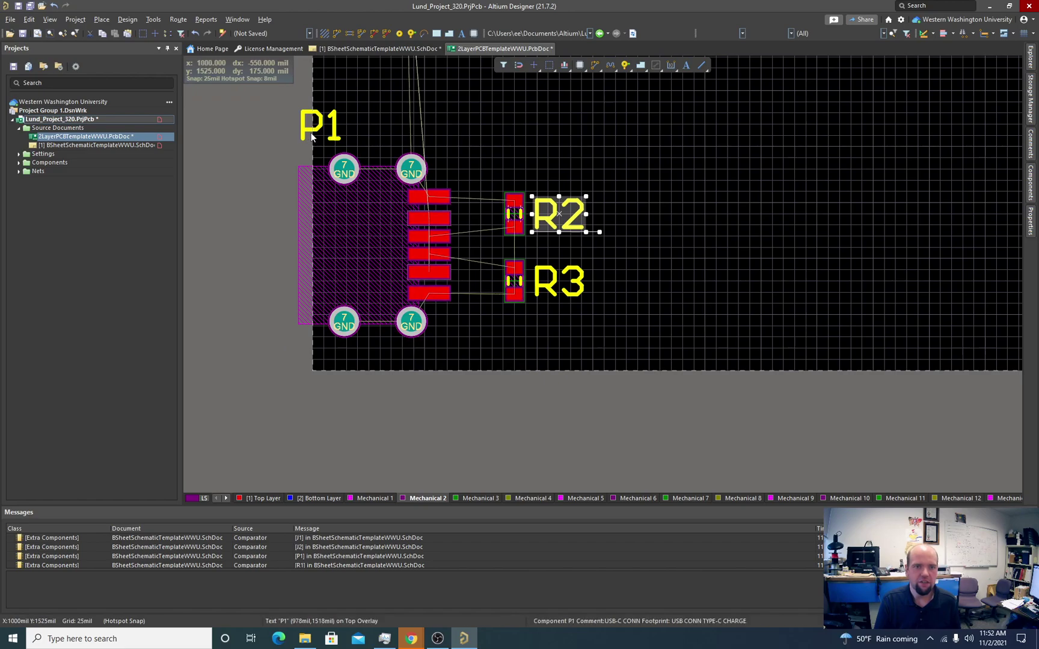
Step: Move the P1 designator text inside the connector's outline, between its mounting holes
drag(307, 128, 362, 245)
ctrl+scroll(361, 245, down, 2)
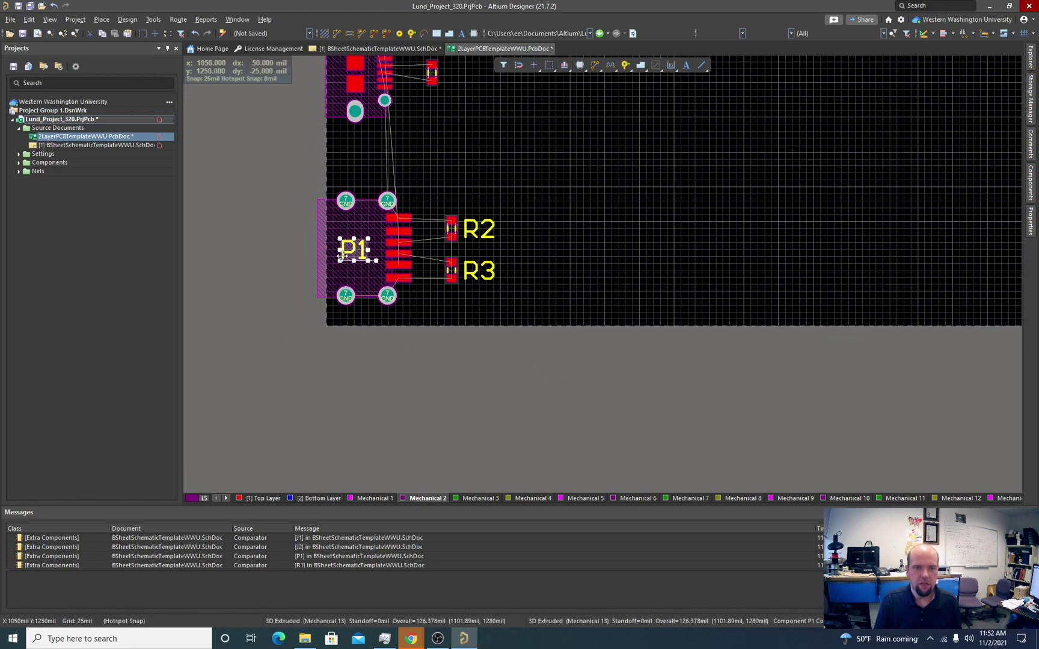
ctrl+scroll(348, 246, down, 1)
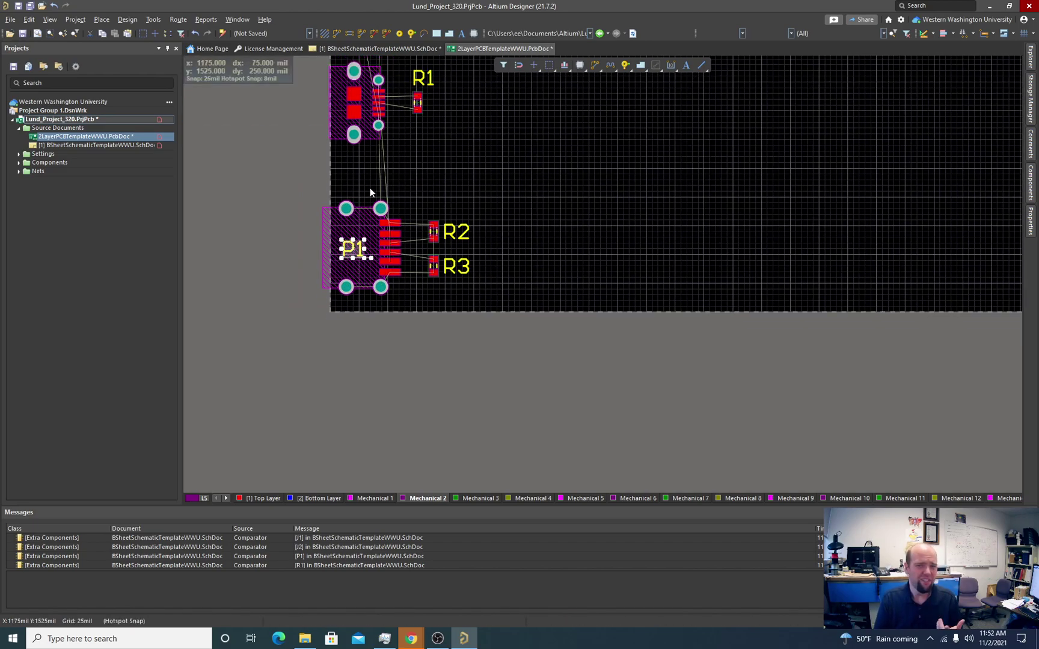
Step: Move the J1 designator text from above the micro USB connector to just below its outline
ctrl+scroll(341, 245, up, 1)
ctrl+scroll(341, 245, up, 1)
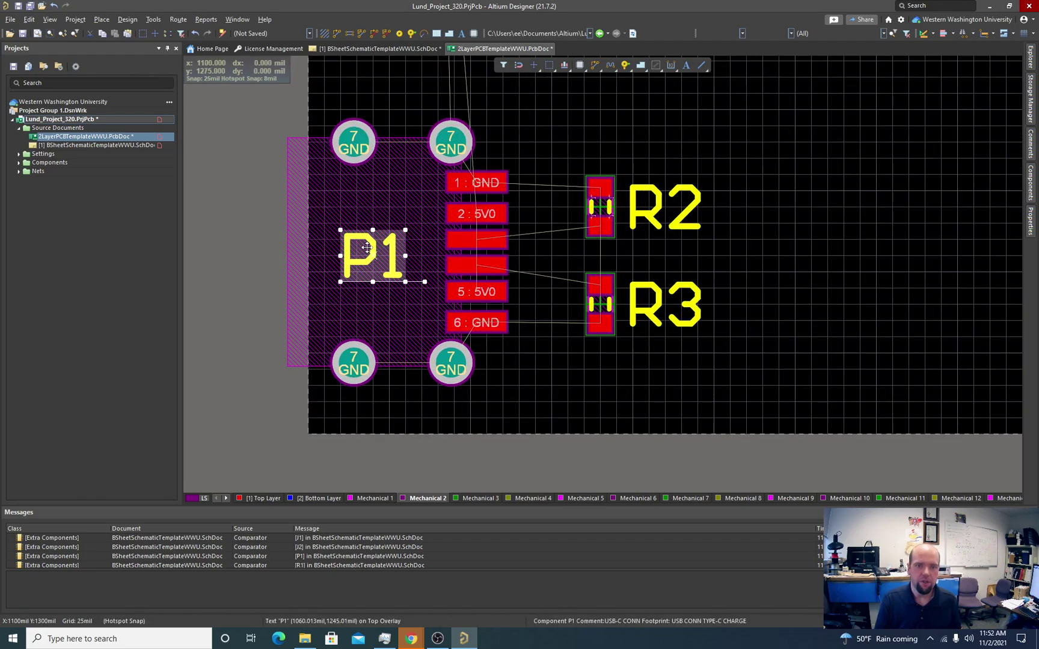
ctrl+scroll(366, 246, down, 2)
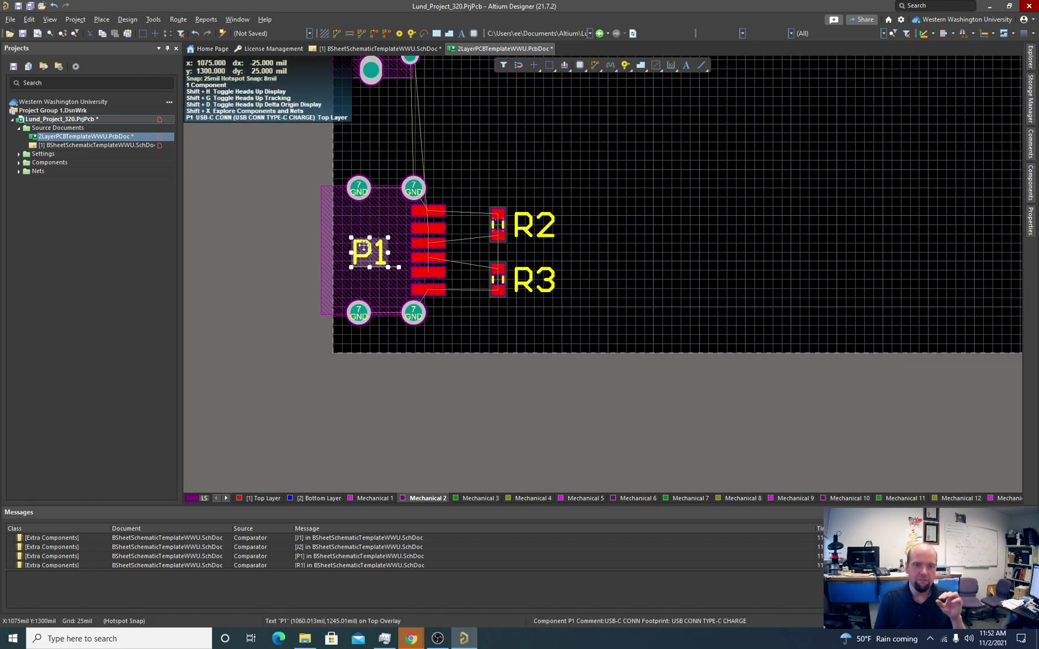
scroll(386, 210, up, 3)
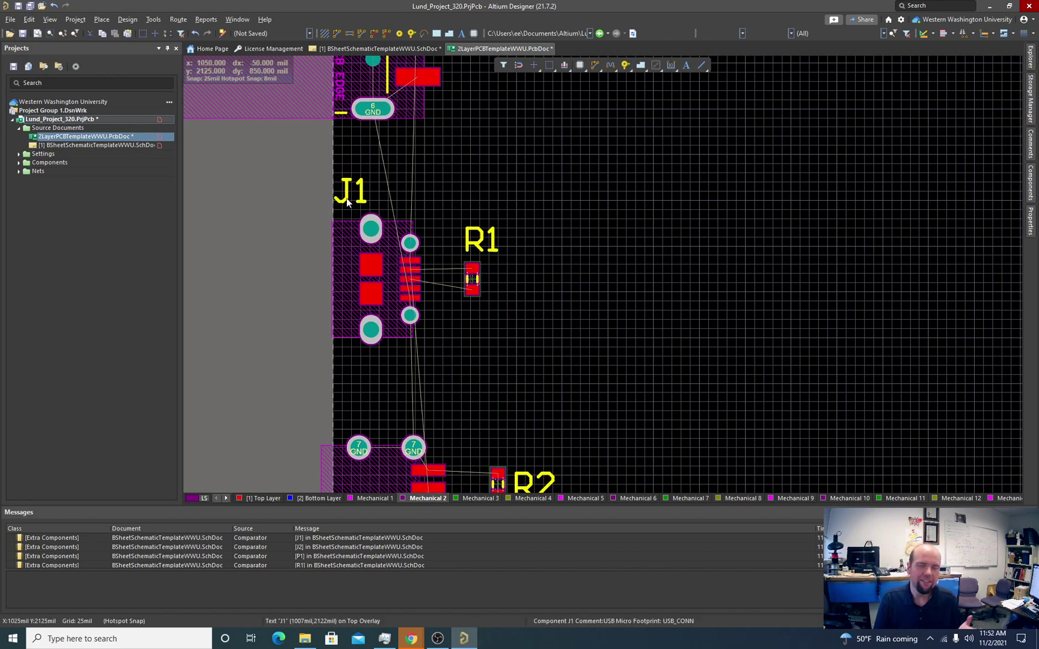
drag(347, 202, 388, 258)
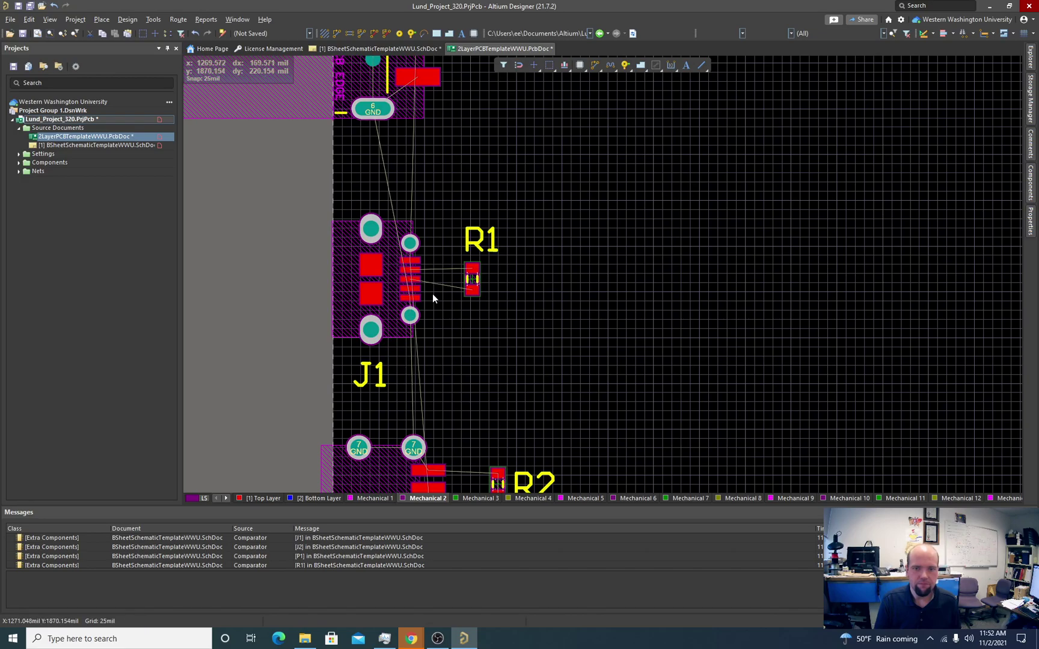
Step: Move the J2 designator text onto the board, just above the connector's upper GND pad, at X 1100 mil, Y 2925 mil
ctrl+scroll(433, 293, down, 1)
scroll(421, 252, up, 5)
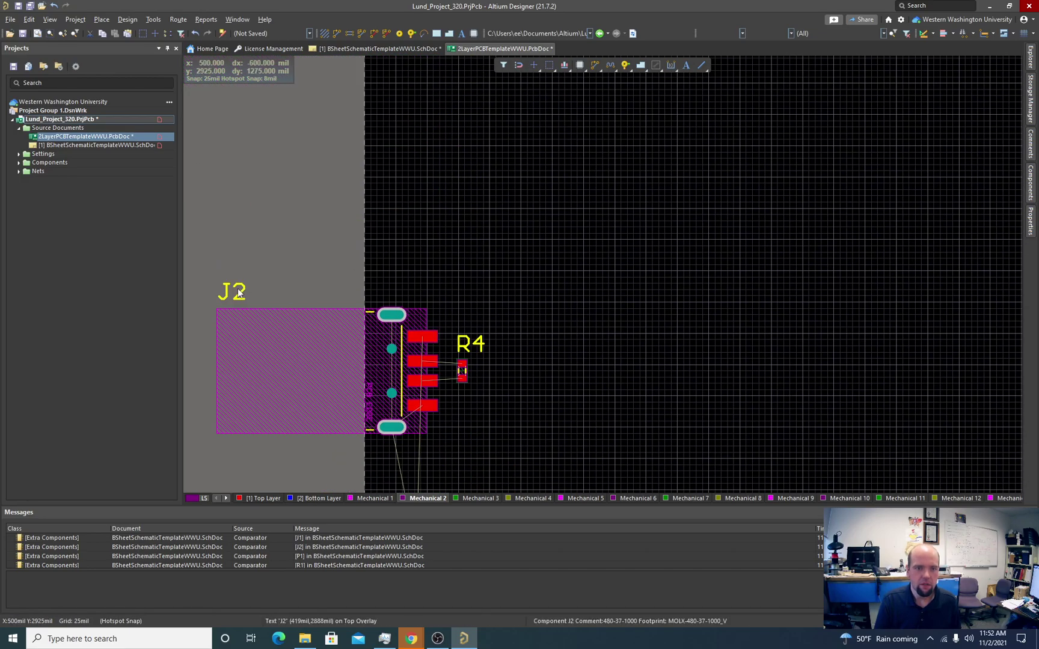
drag(239, 293, 282, 256)
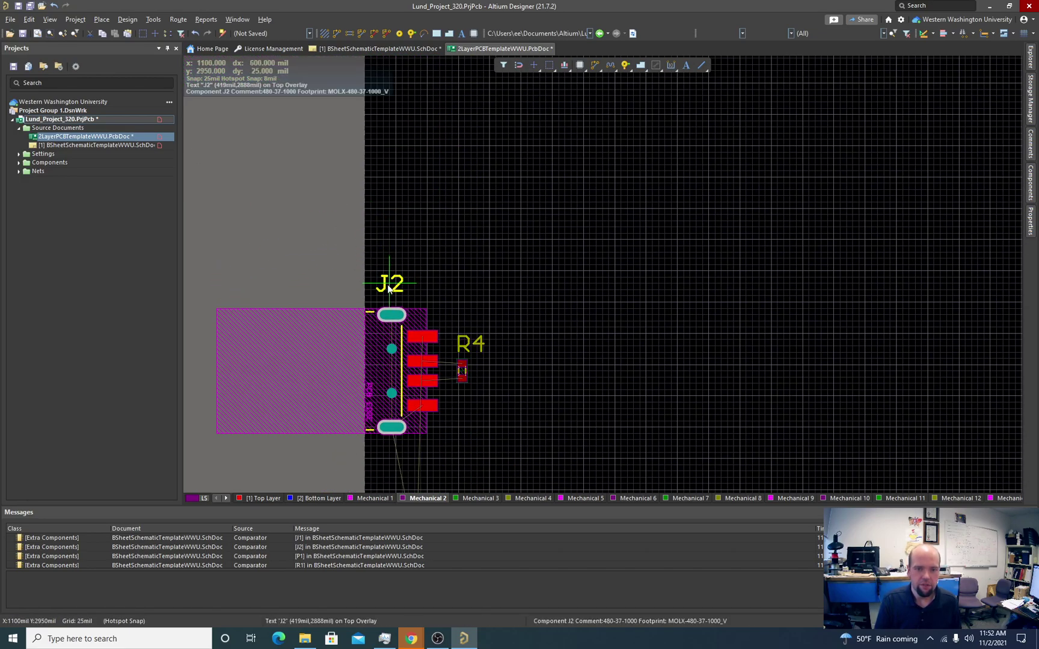
drag(390, 291, 390, 291)
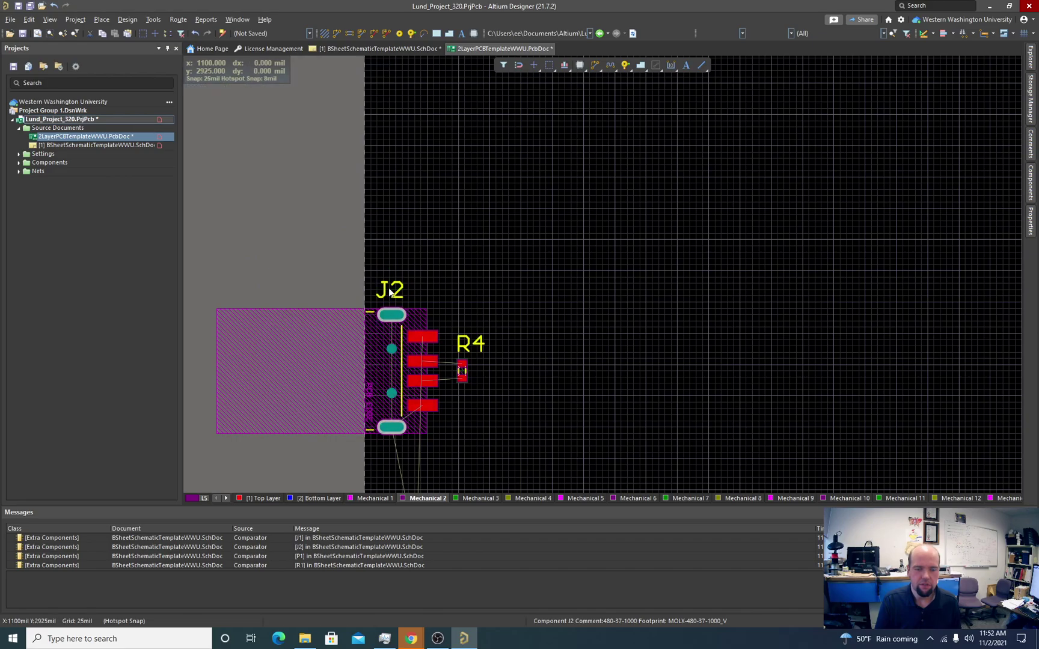
Step: Examine the placement of the three connectors, their resistors and designators along the board edge
scroll(388, 288, down, 6)
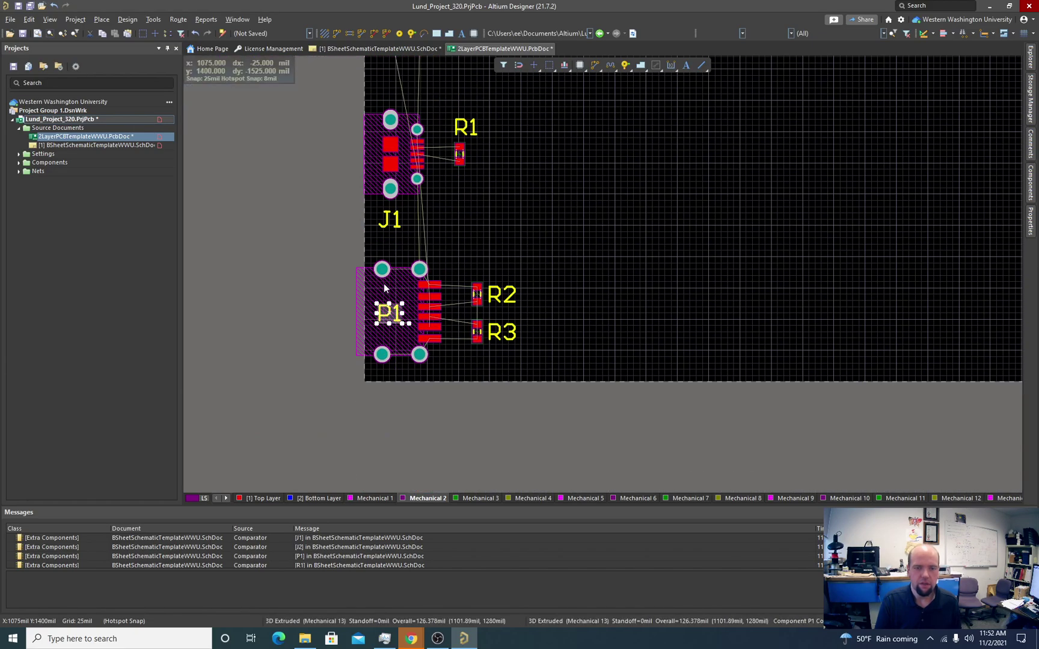
ctrl+scroll(386, 291, down, 2)
ctrl+scroll(383, 278, up, 1)
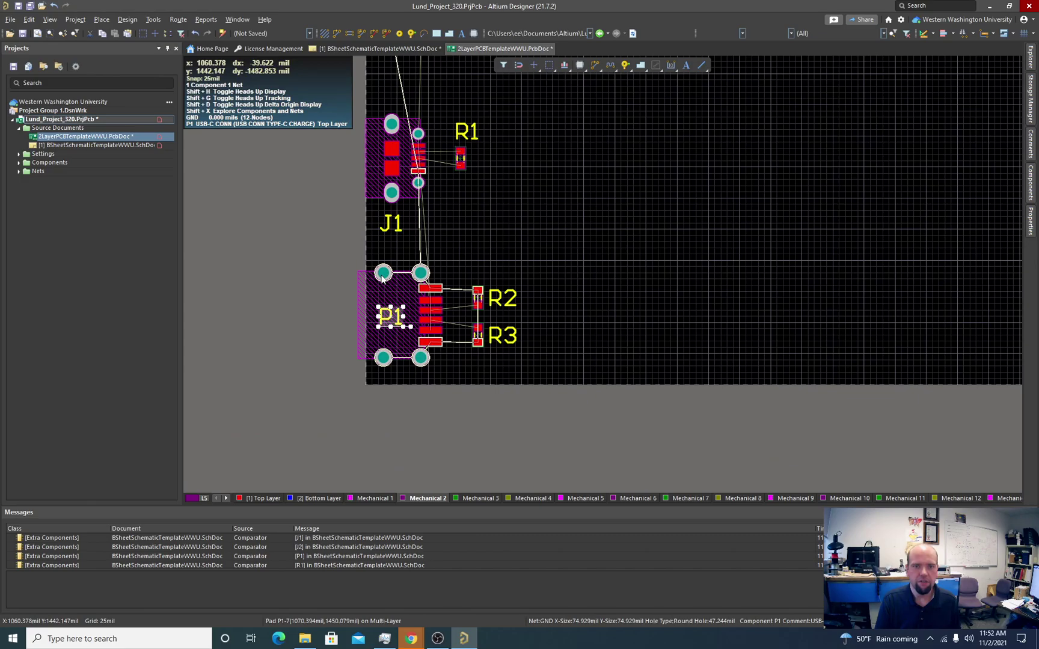
ctrl+scroll(382, 277, down, 1)
scroll(463, 274, up, 4)
right_drag(540, 292, 463, 243)
ctrl+scroll(466, 245, down, 2)
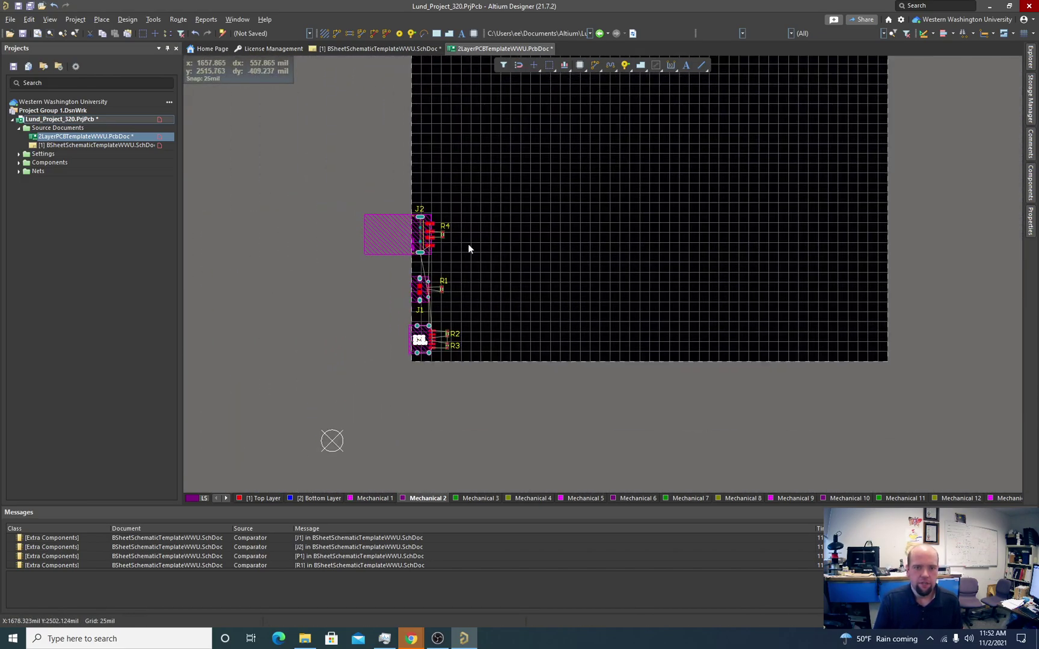
ctrl+scroll(472, 277, up, 3)
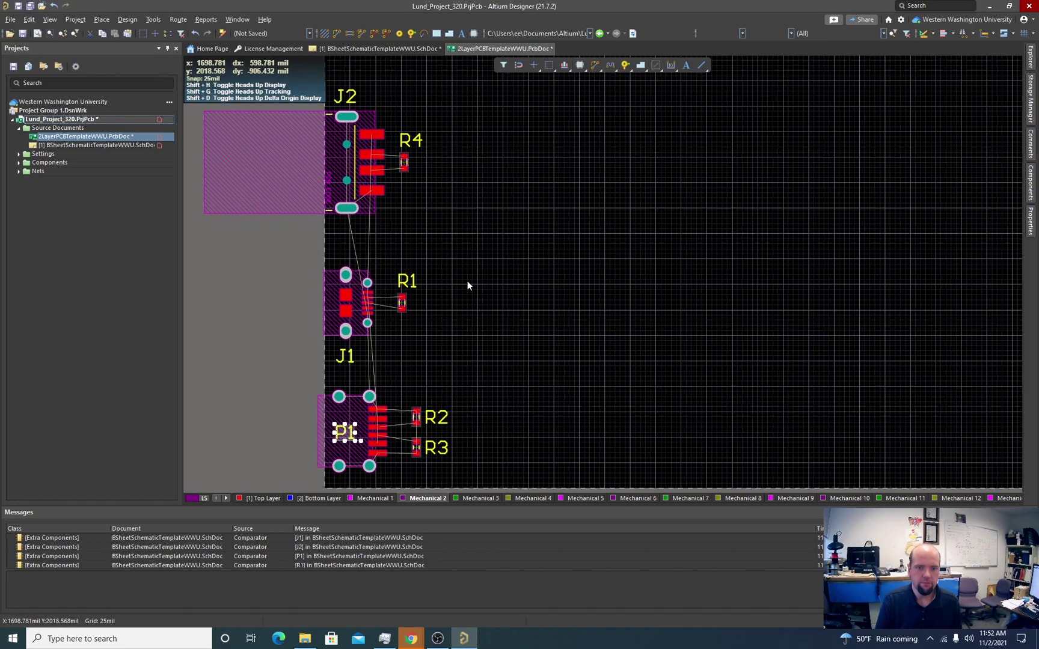
ctrl+scroll(466, 282, down, 2)
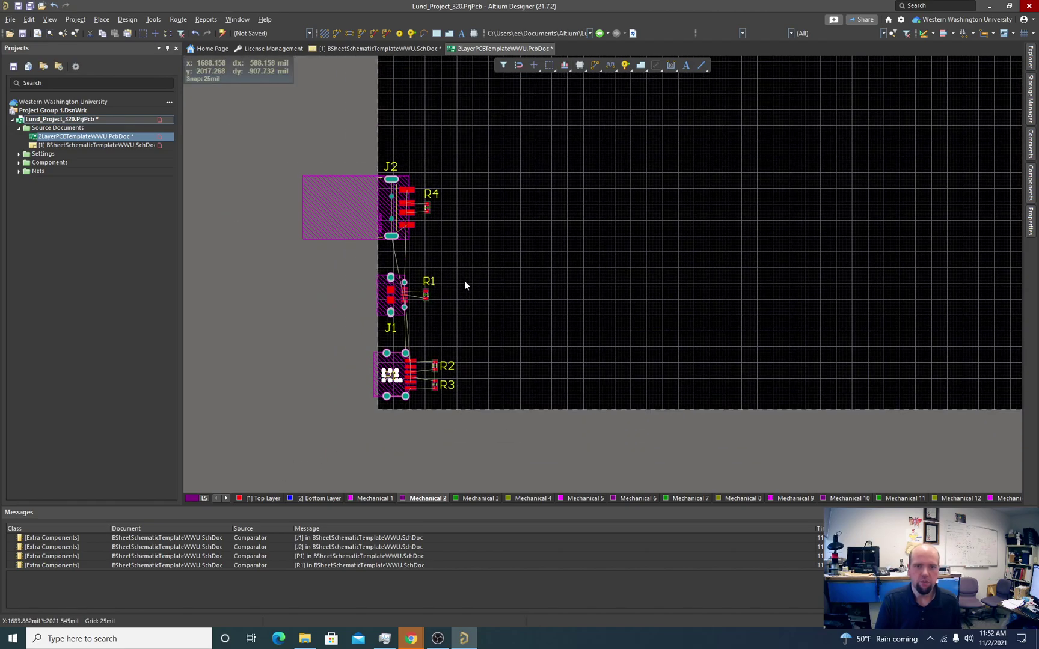
ctrl+scroll(465, 282, up, 2)
right_drag(465, 281, 498, 298)
ctrl+scroll(518, 303, up, 1)
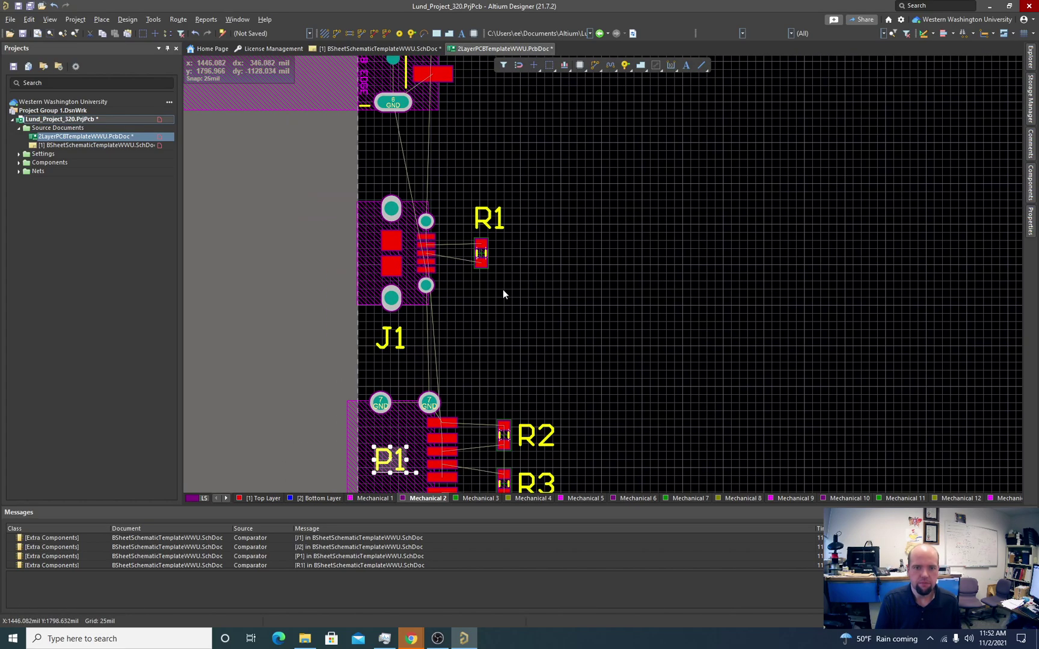
Step: On the Top Layer, route 10 mil tracks from J2 pads 2 and 3 to R4 pads 2 and 1 respectively
click(259, 497)
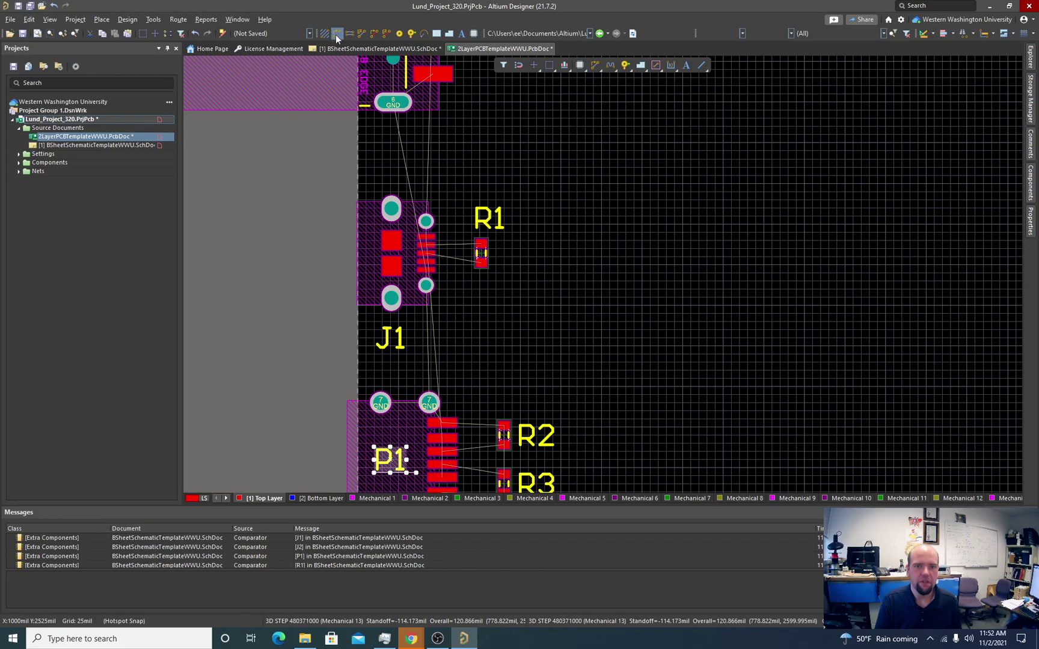
scroll(421, 159, up, 4)
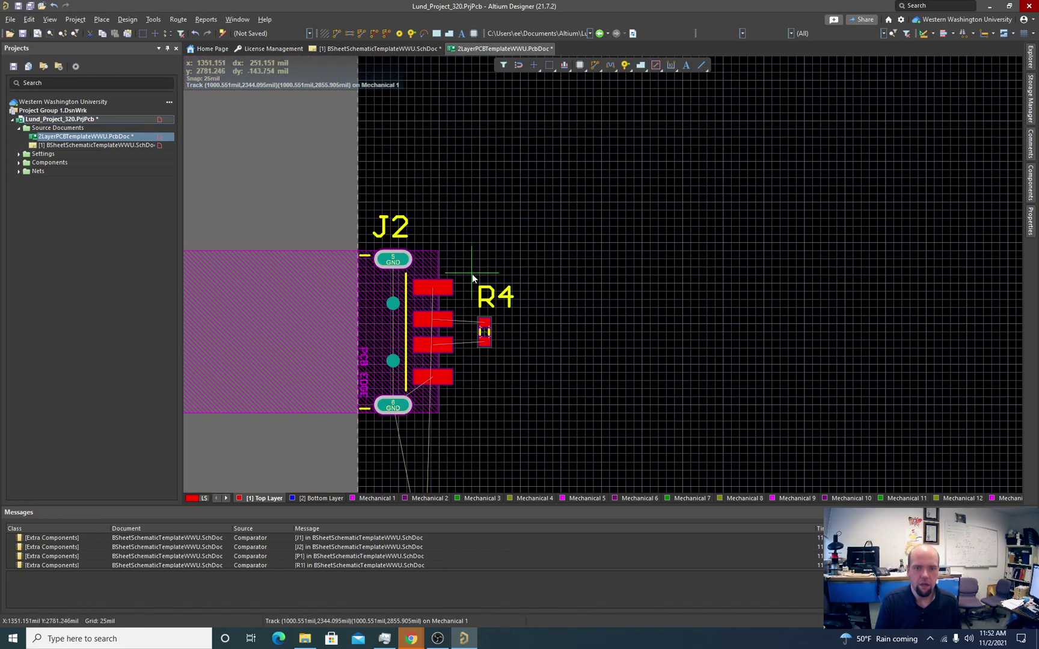
ctrl+scroll(470, 274, up, 1)
scroll(457, 258, down, 3)
ctrl+scroll(447, 165, up, 1)
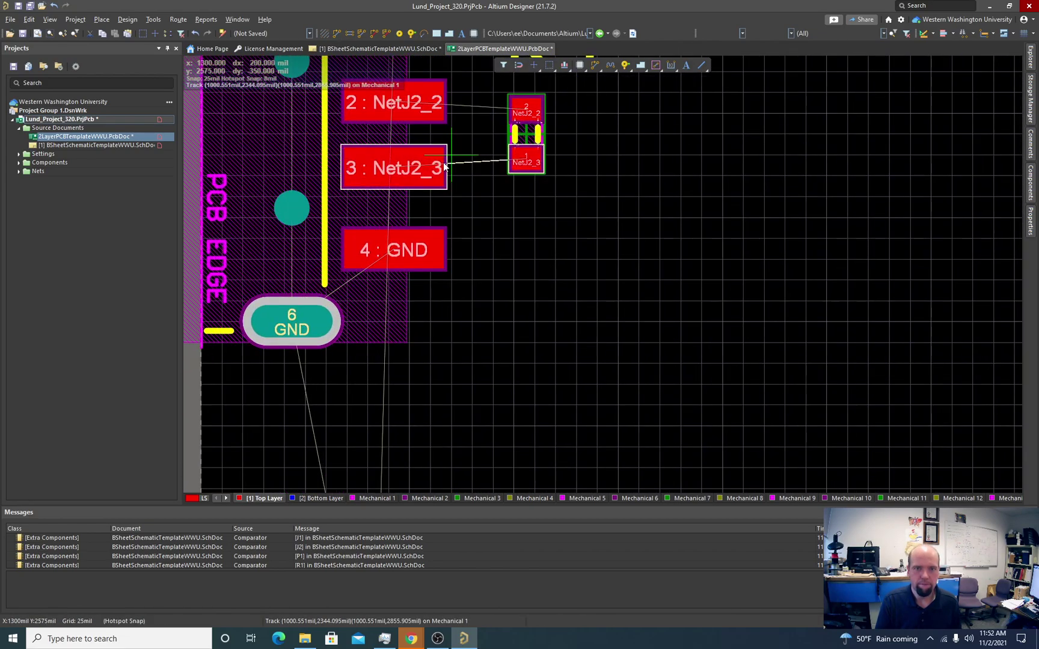
ctrl+scroll(445, 167, up, 1)
scroll(444, 167, up, 3)
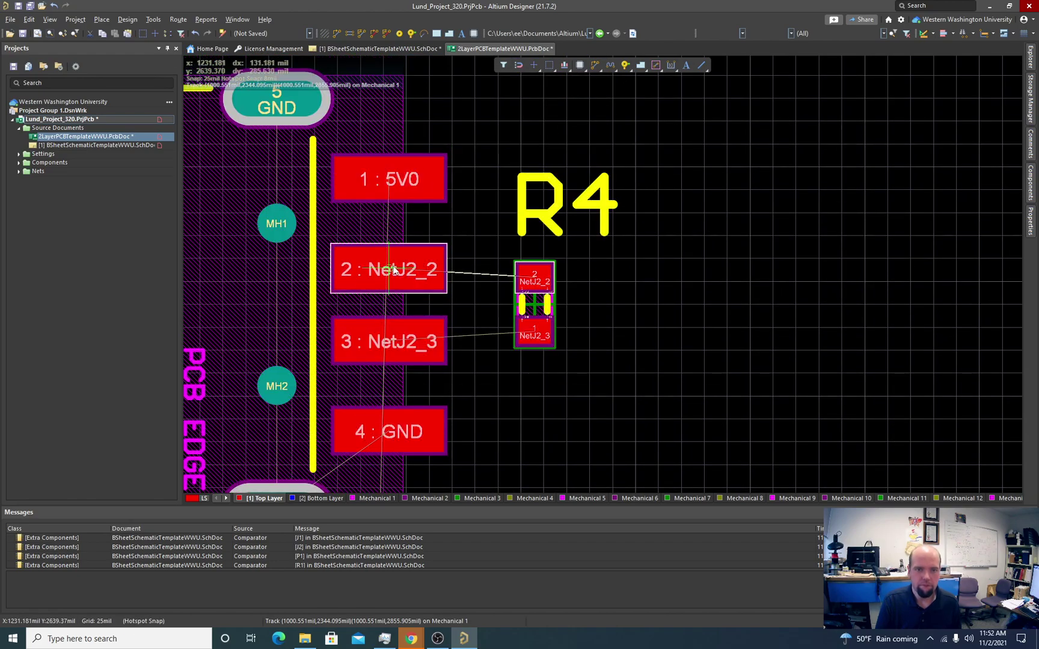
key(ctrl+w)
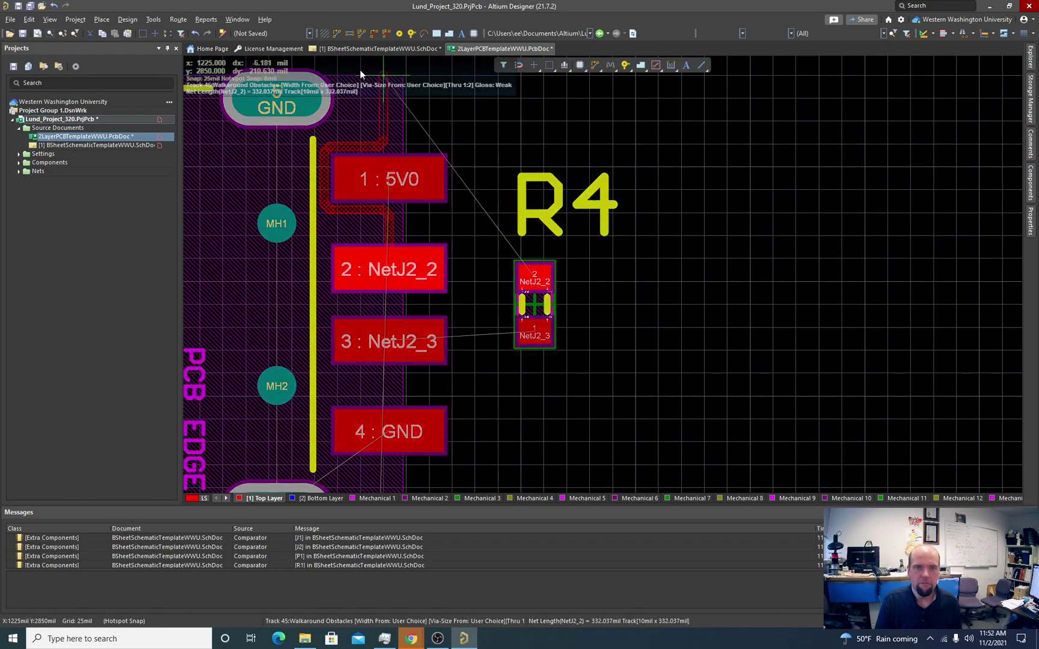
click(400, 265)
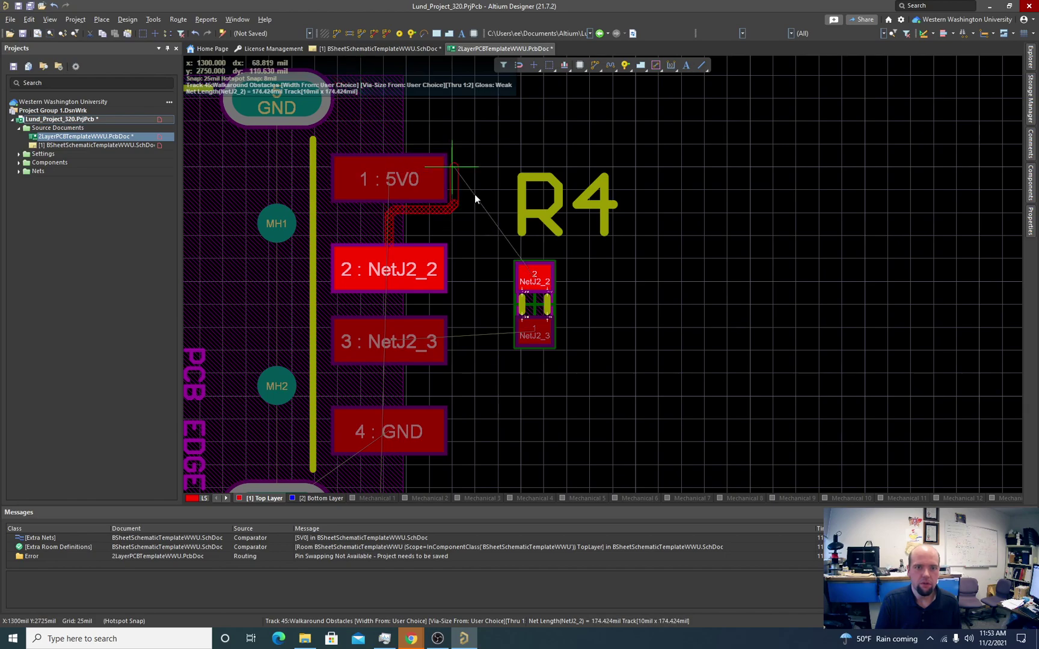
click(535, 281)
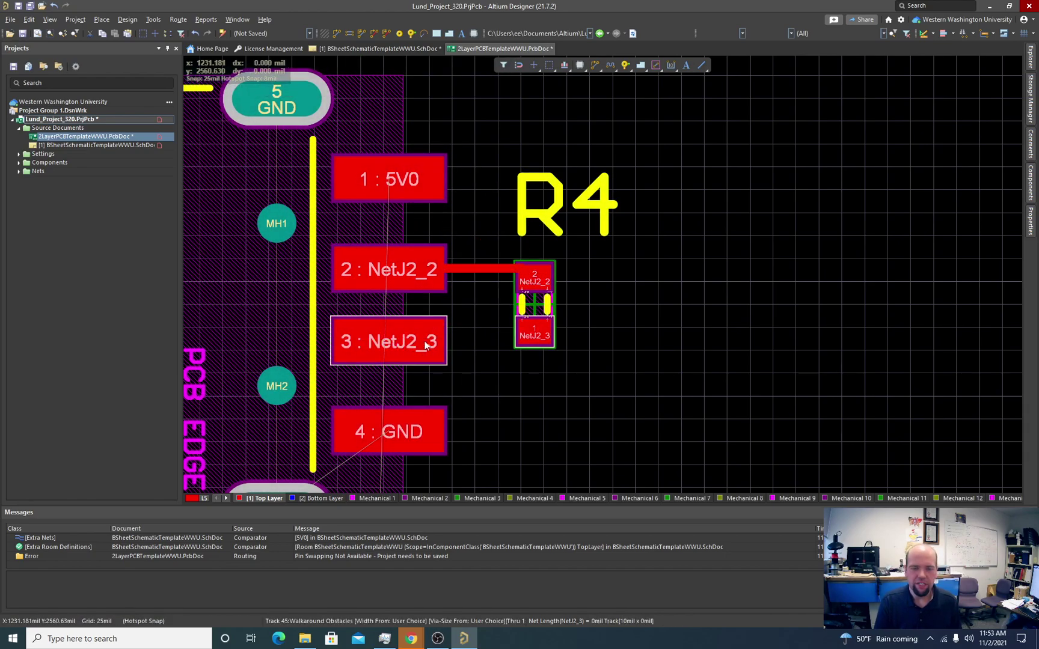
click(425, 345)
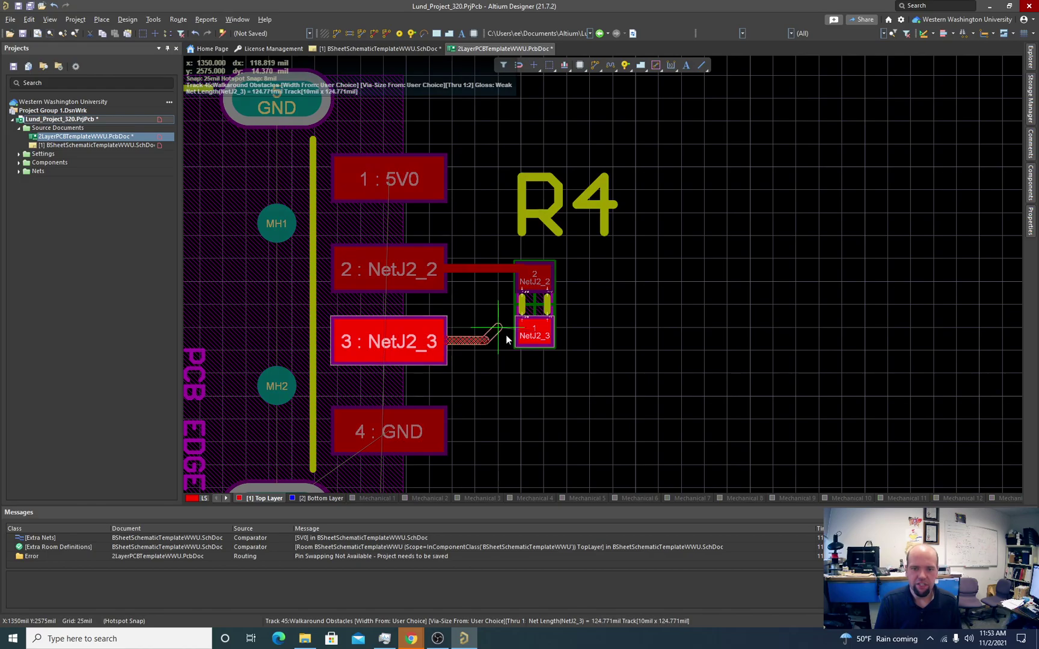
click(547, 332)
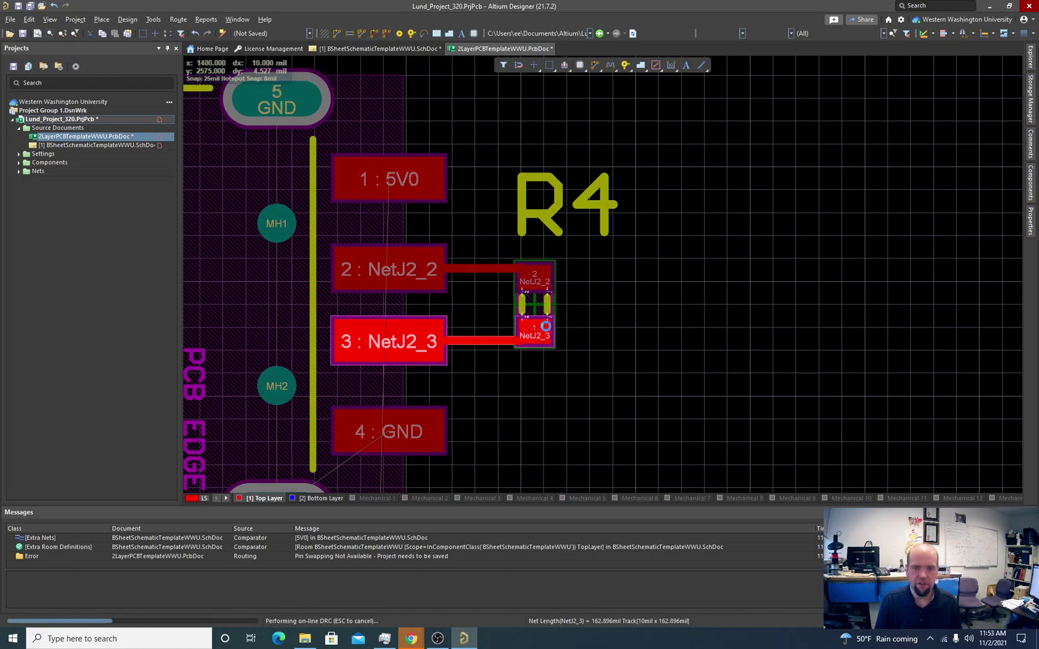
Step: Route a 10 mil GND track from J2's lower shield pad 6 to pad 4
ctrl+scroll(529, 291, down, 2)
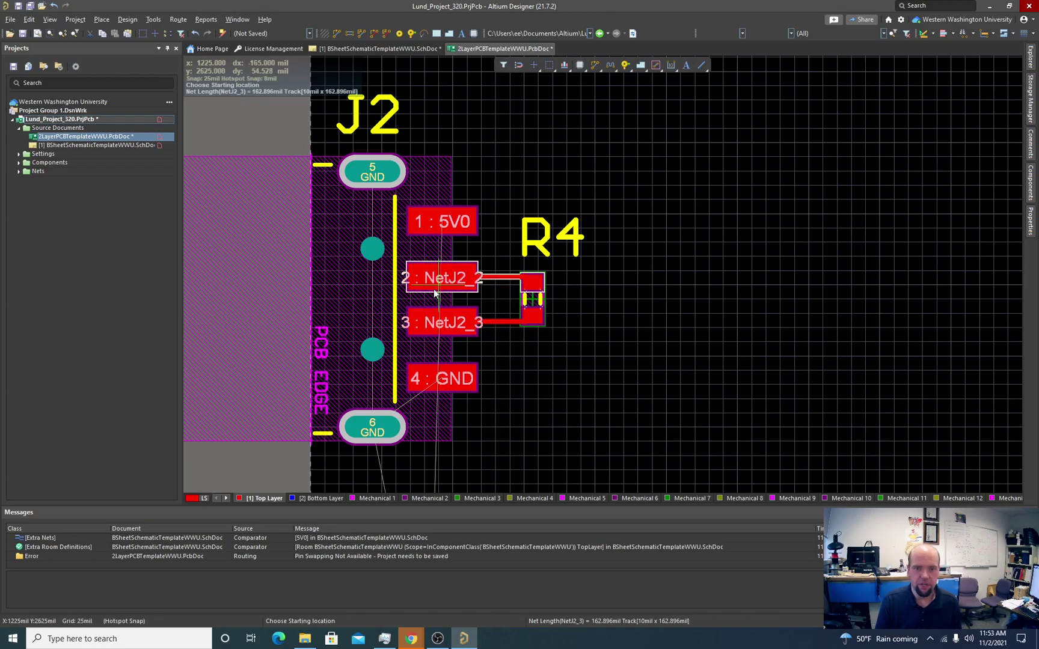
scroll(434, 290, down, 3)
ctrl+scroll(413, 267, down, 1)
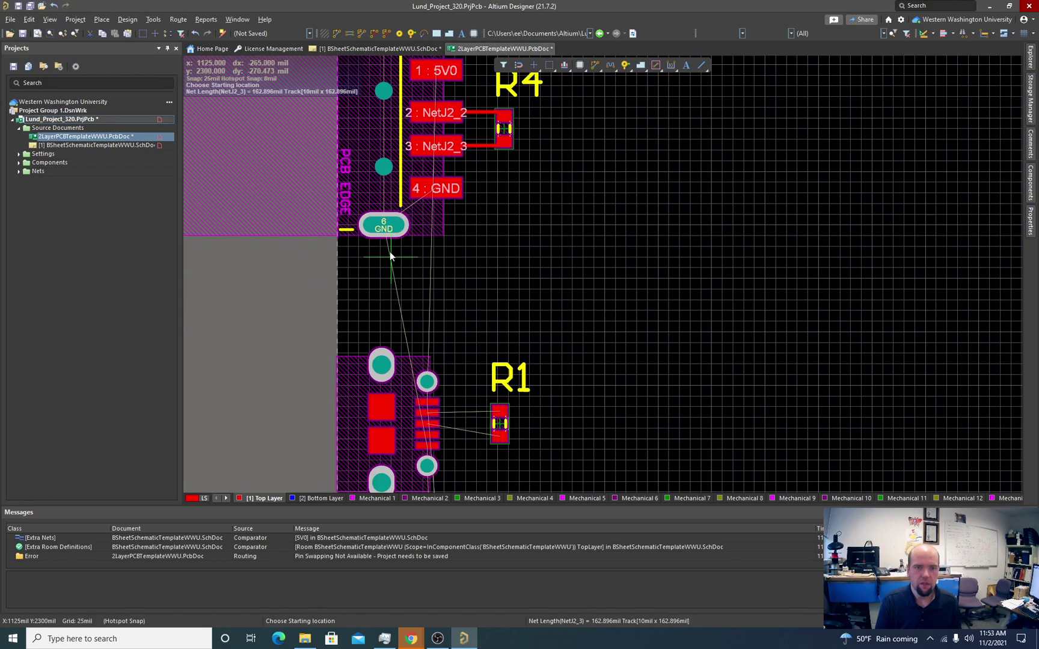
ctrl+scroll(388, 232, up, 2)
click(388, 220)
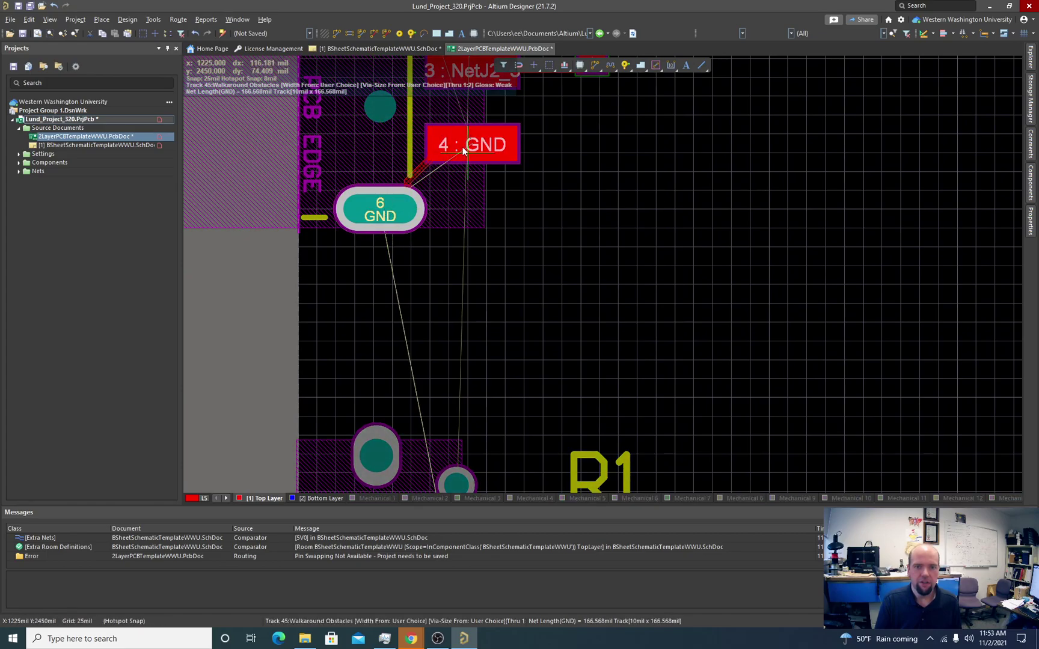
click(463, 150)
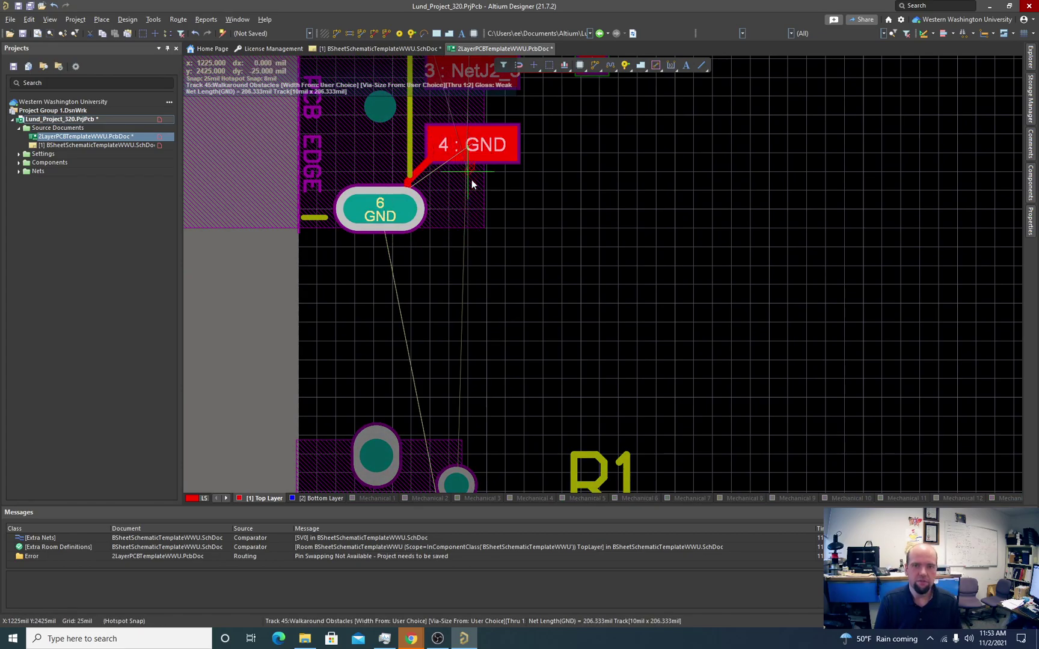
Step: Route a 10 mil GND track between J2's shield pads 5 and 6, passing the mounting holes on the board-edge side
ctrl+scroll(455, 250, down, 2)
scroll(455, 249, up, 3)
ctrl+scroll(415, 235, up, 1)
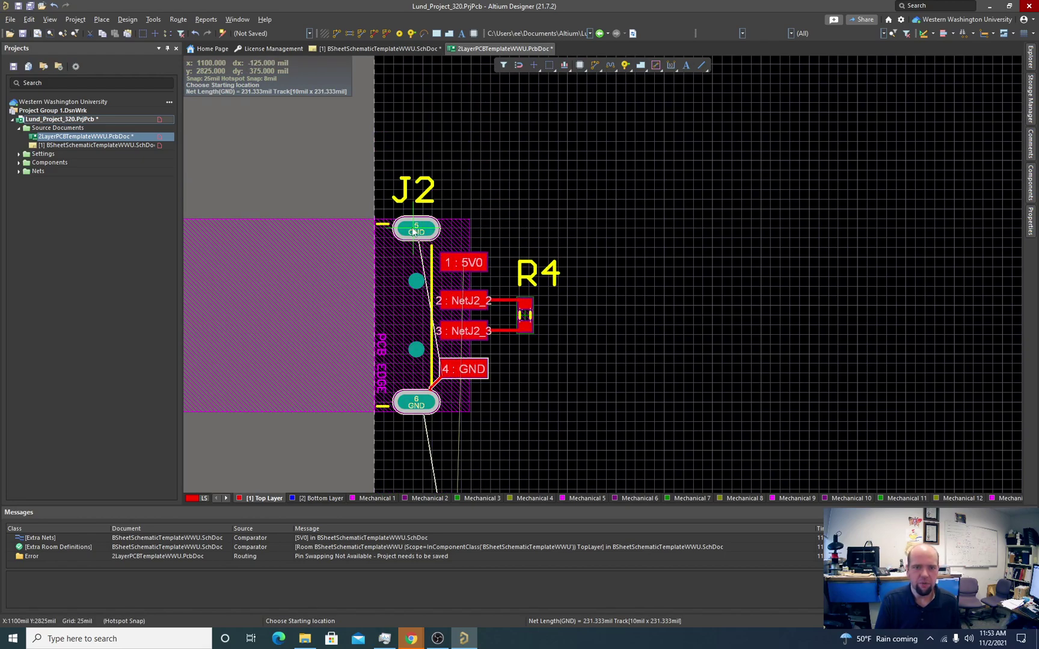
click(414, 230)
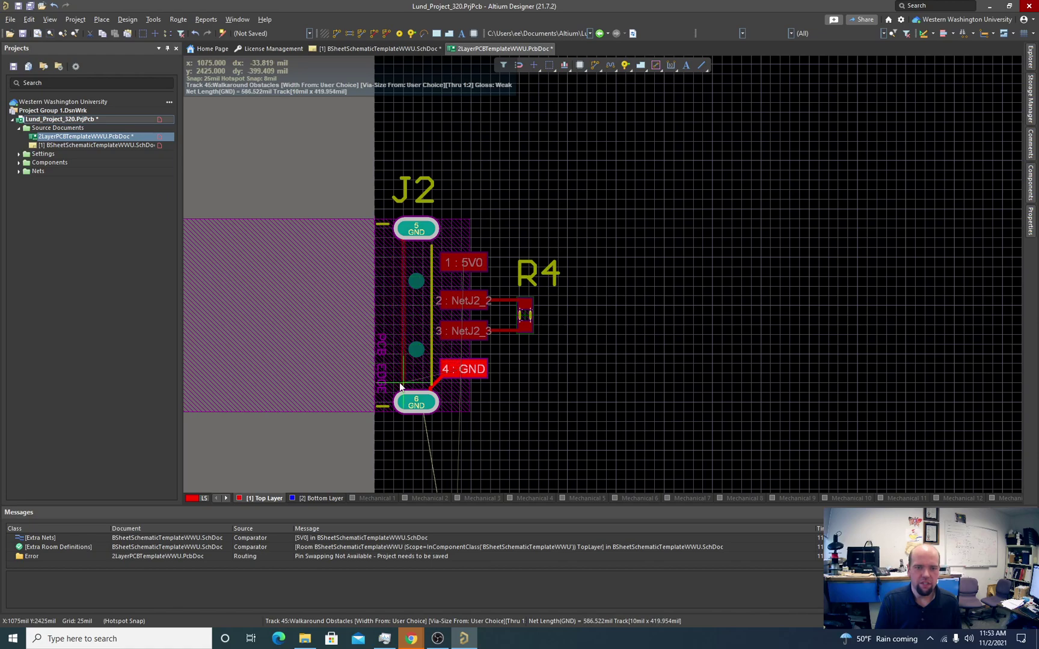
click(415, 404)
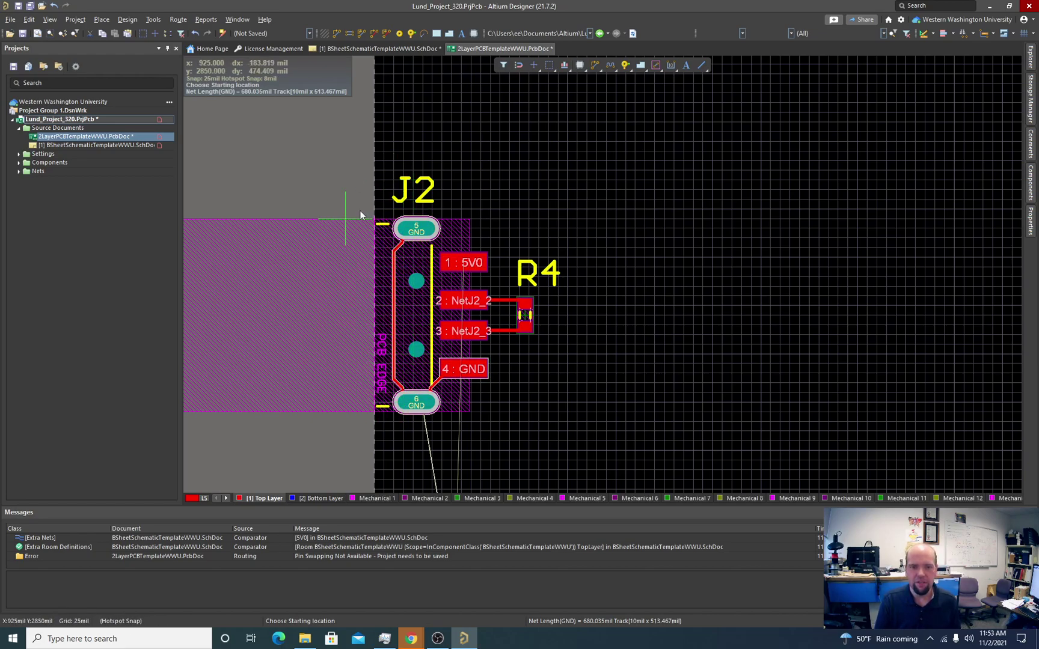
Step: Route 10 mil Top Layer tracks from J1 pads 2 and 3 to R1 pads 2 and 1 respectively
shift+scroll(285, 415, left, 2)
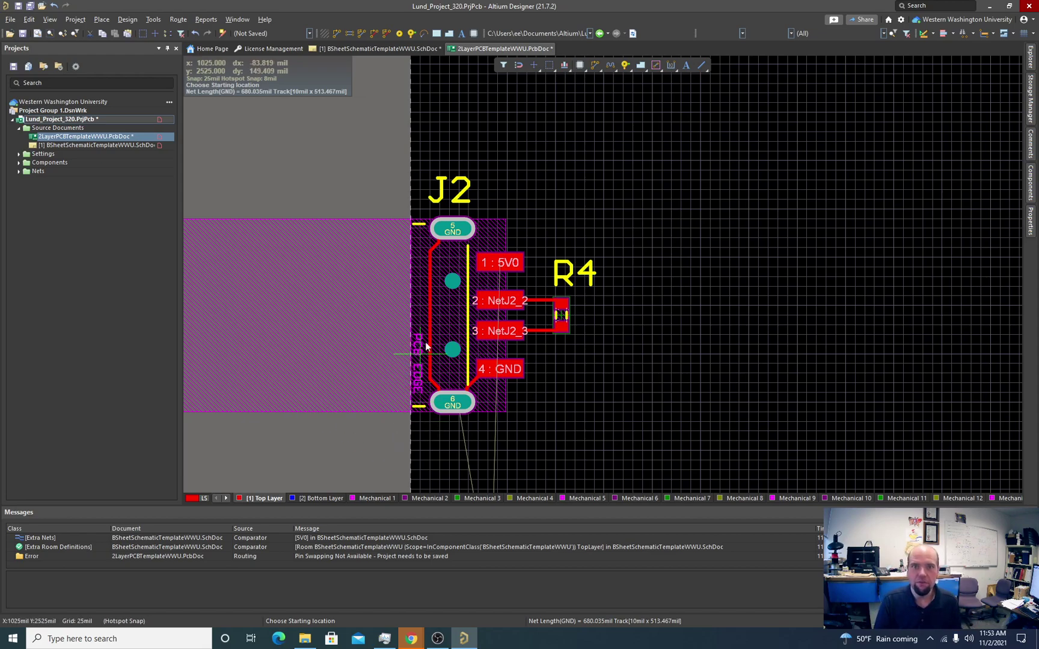
ctrl+scroll(539, 394, up, 3)
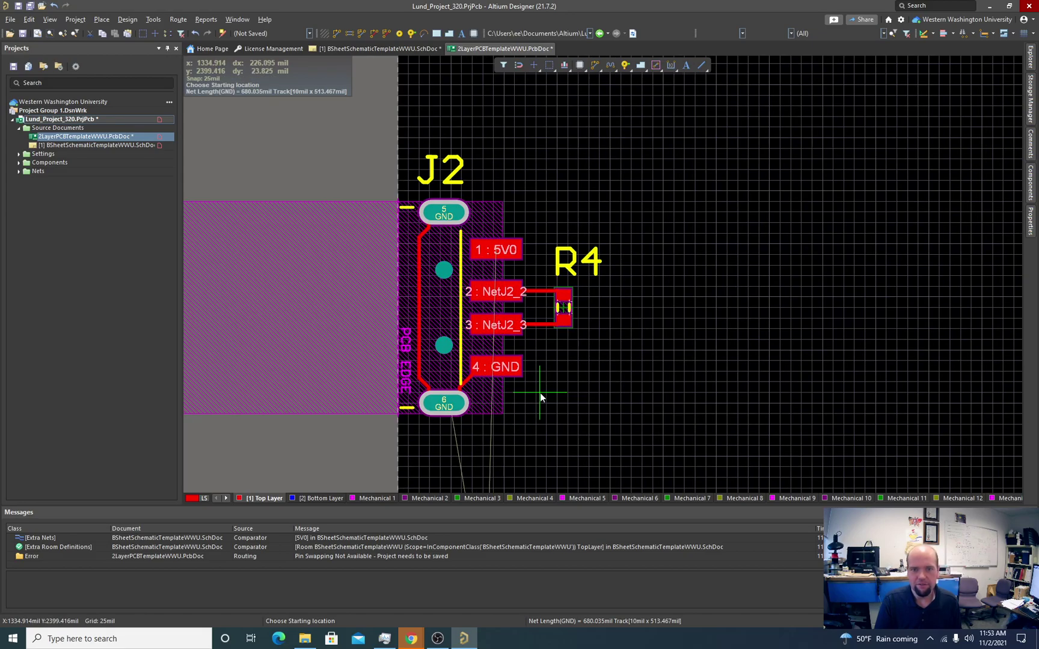
ctrl+scroll(532, 382, down, 1)
ctrl+scroll(529, 377, down, 3)
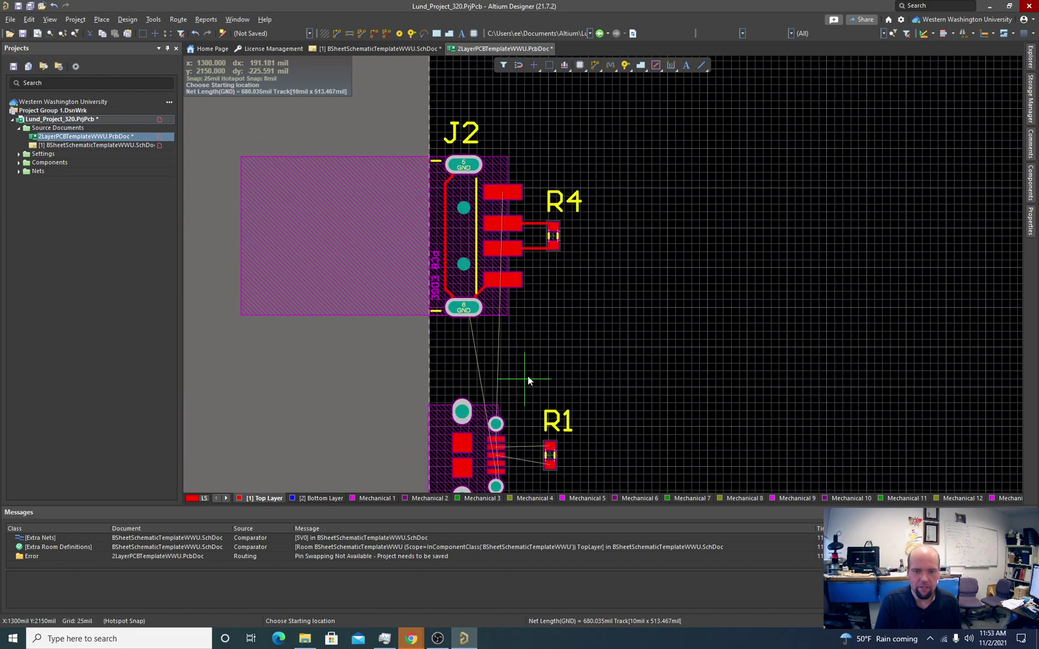
scroll(519, 418, down, 4)
ctrl+scroll(514, 283, up, 5)
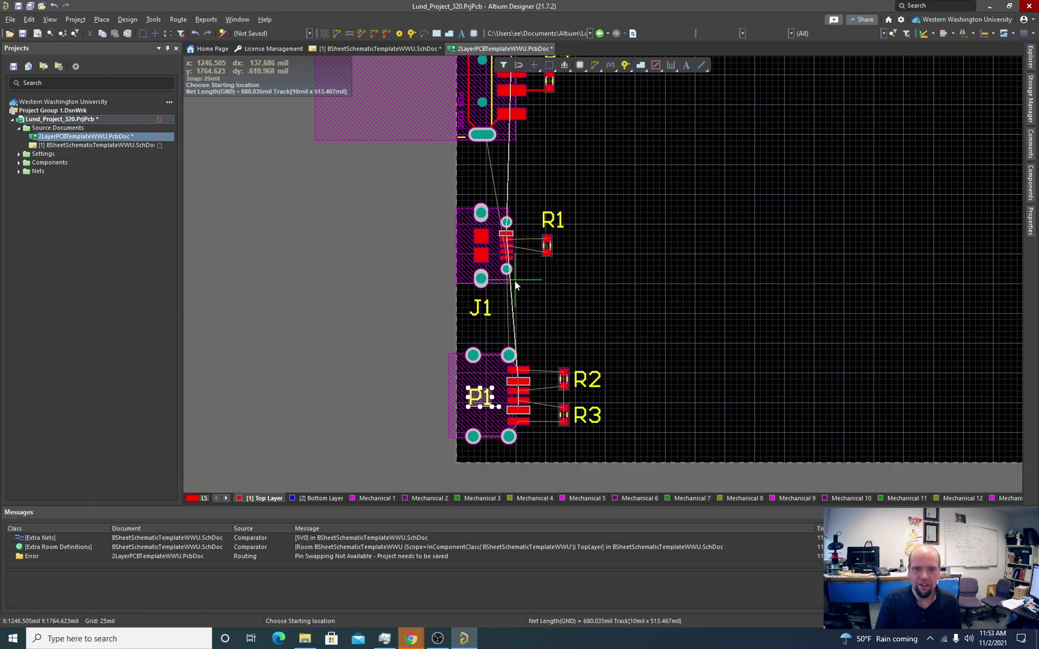
ctrl+scroll(519, 265, up, 2)
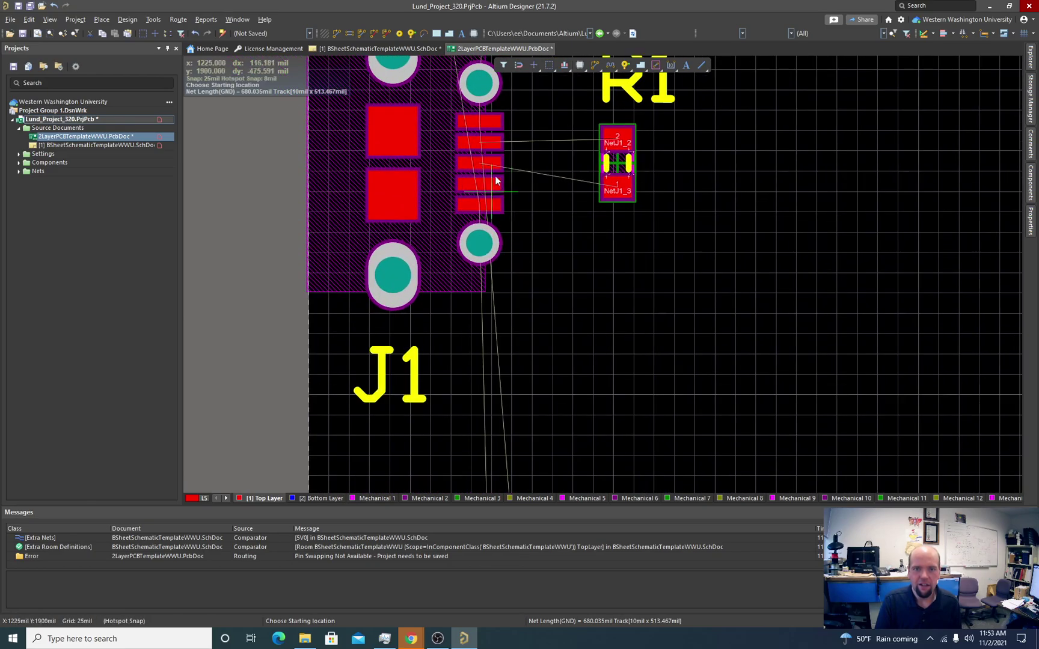
click(480, 142)
click(611, 141)
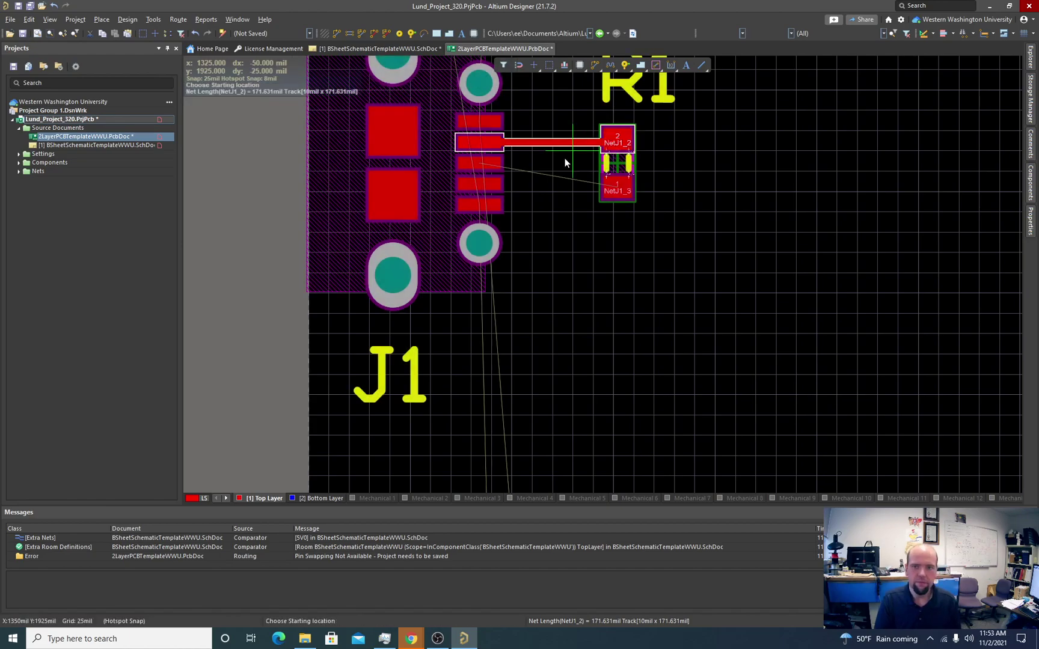
click(480, 163)
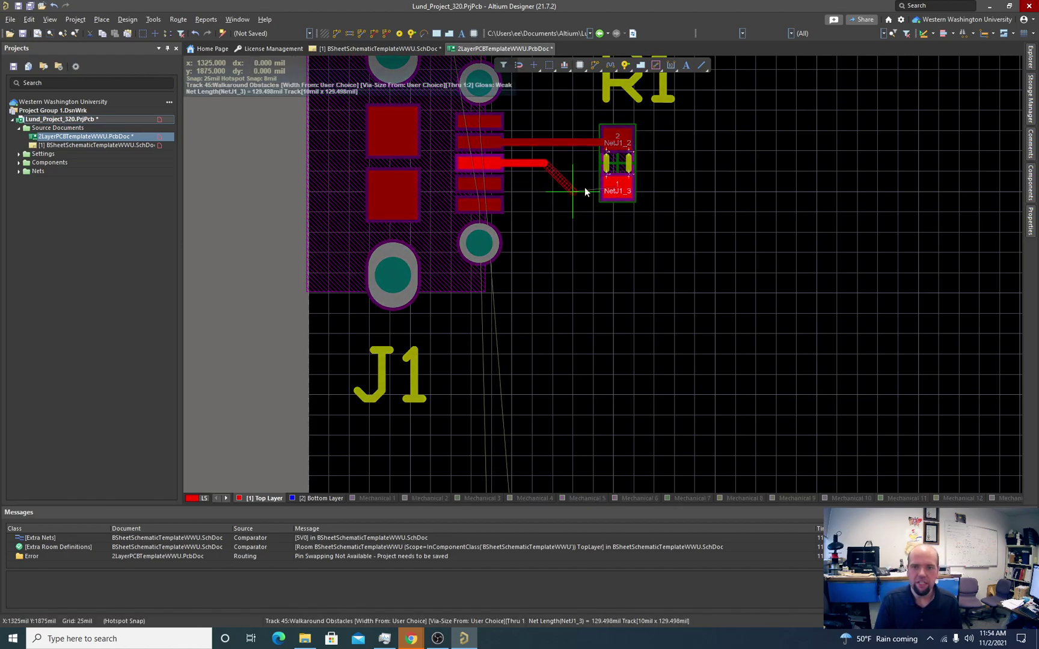
click(615, 192)
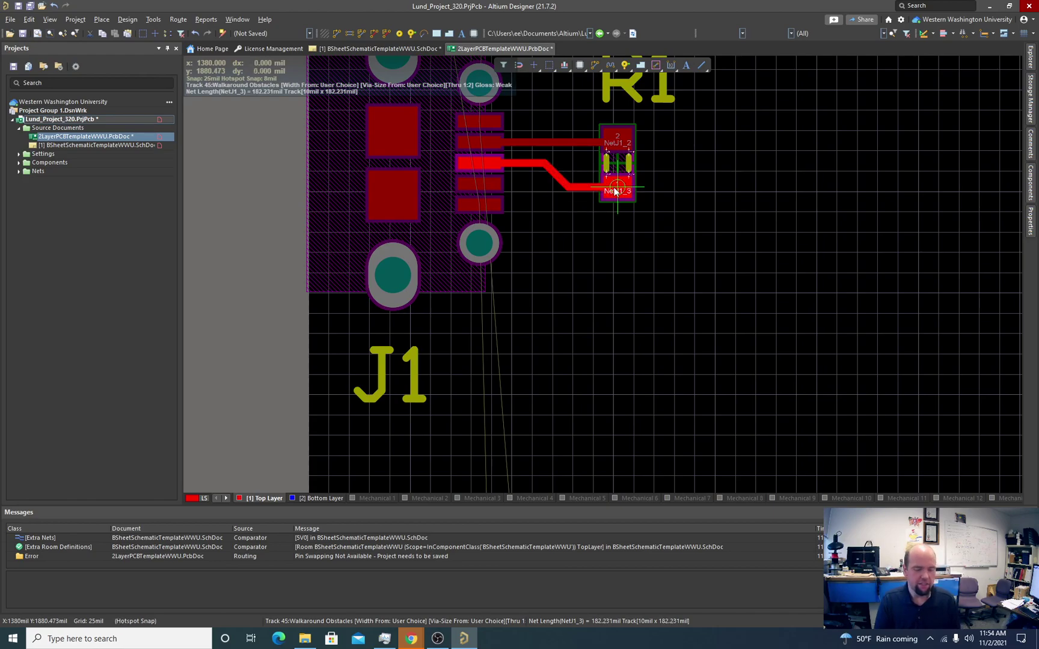
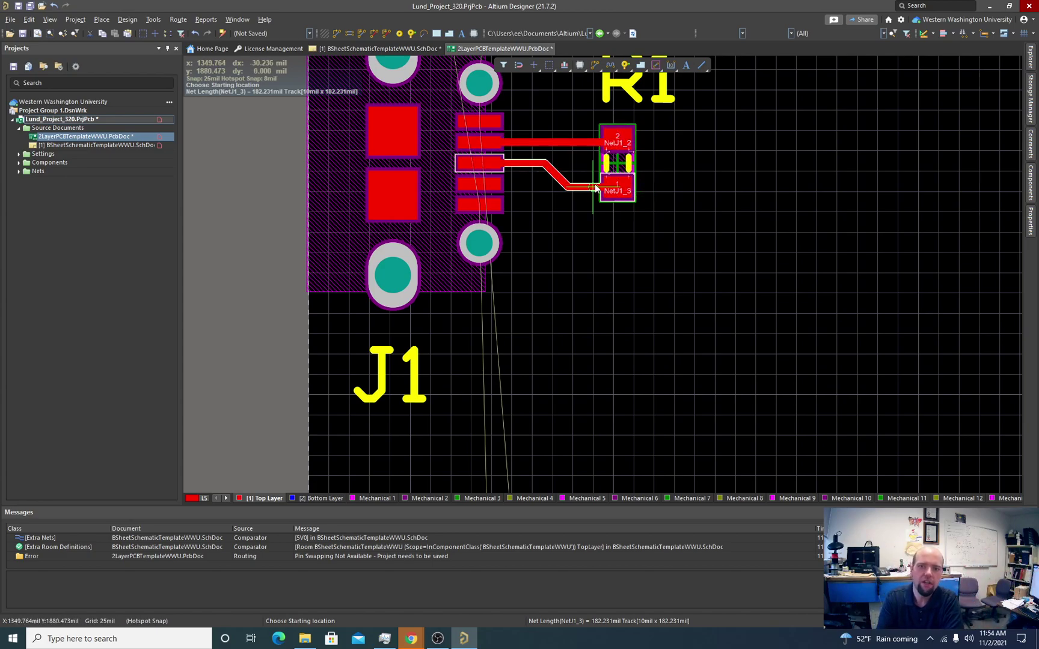
scroll(595, 172, down, 2)
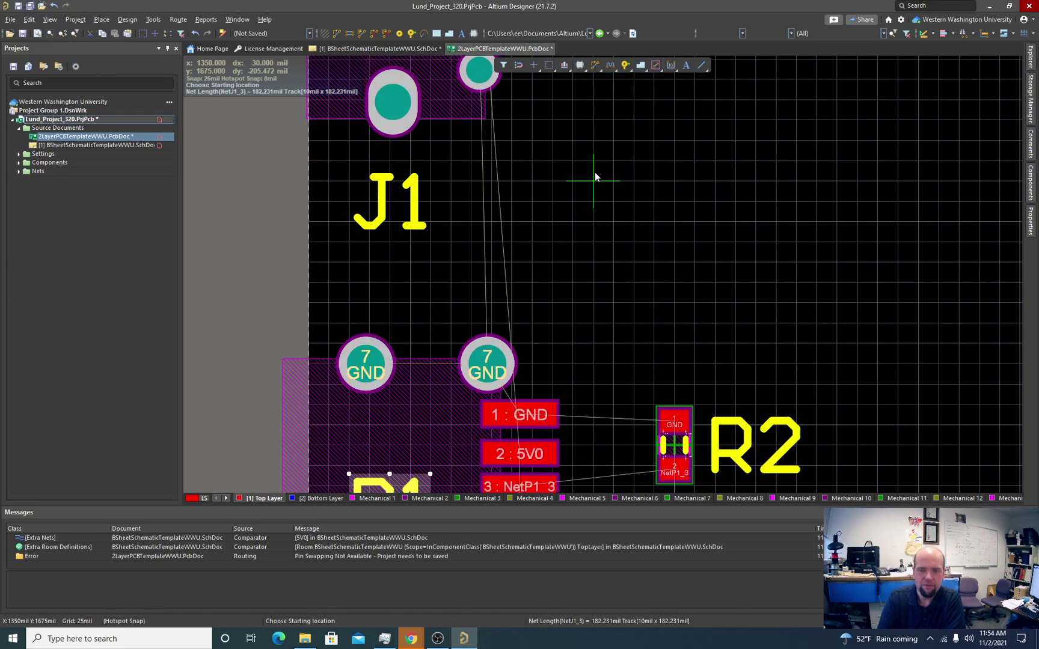
Step: Route 10 mil Top Layer tracks from P1 pads 3 and 4 to pad 2 of R2 and pad 2 of R3 respectively
scroll(595, 199, up, 3)
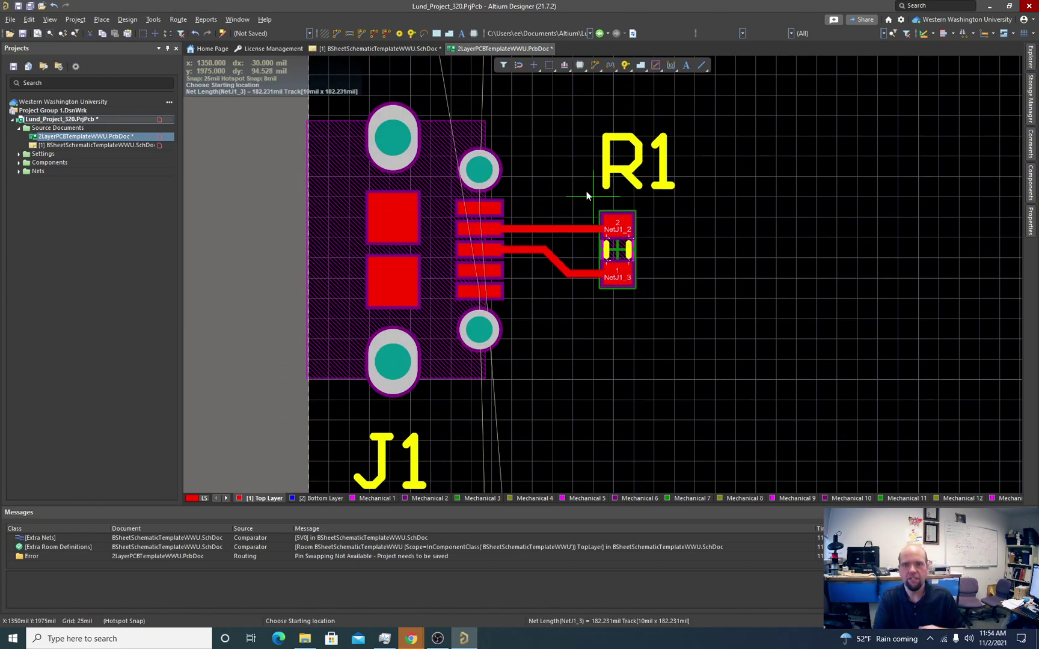
scroll(577, 198, down, 4)
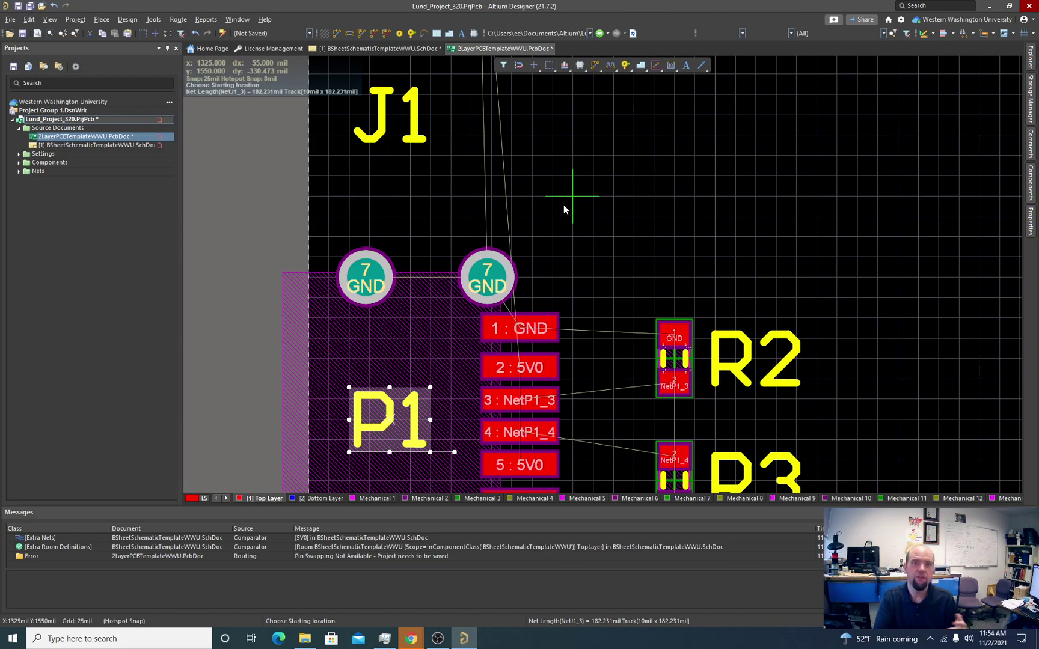
scroll(583, 202, down, 3)
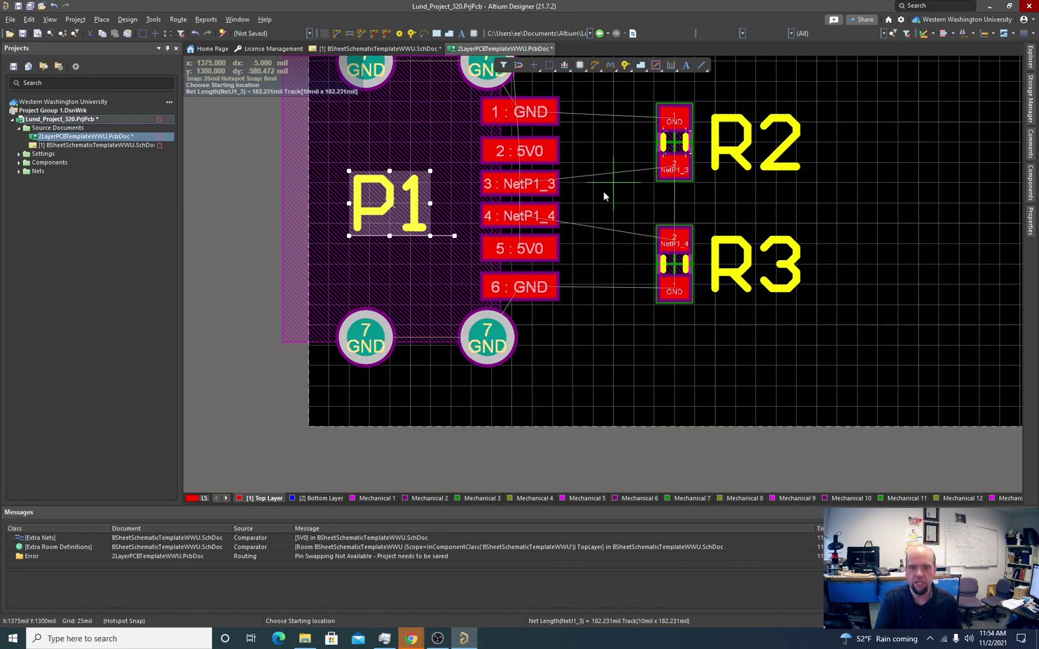
click(522, 188)
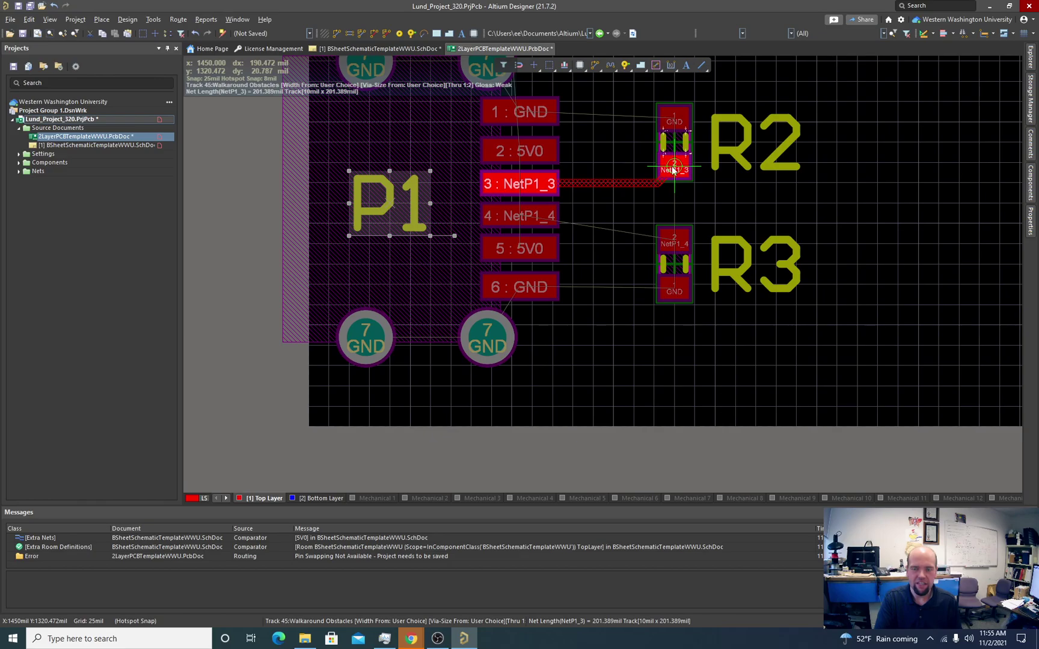
ctrl+scroll(673, 170, up, 3)
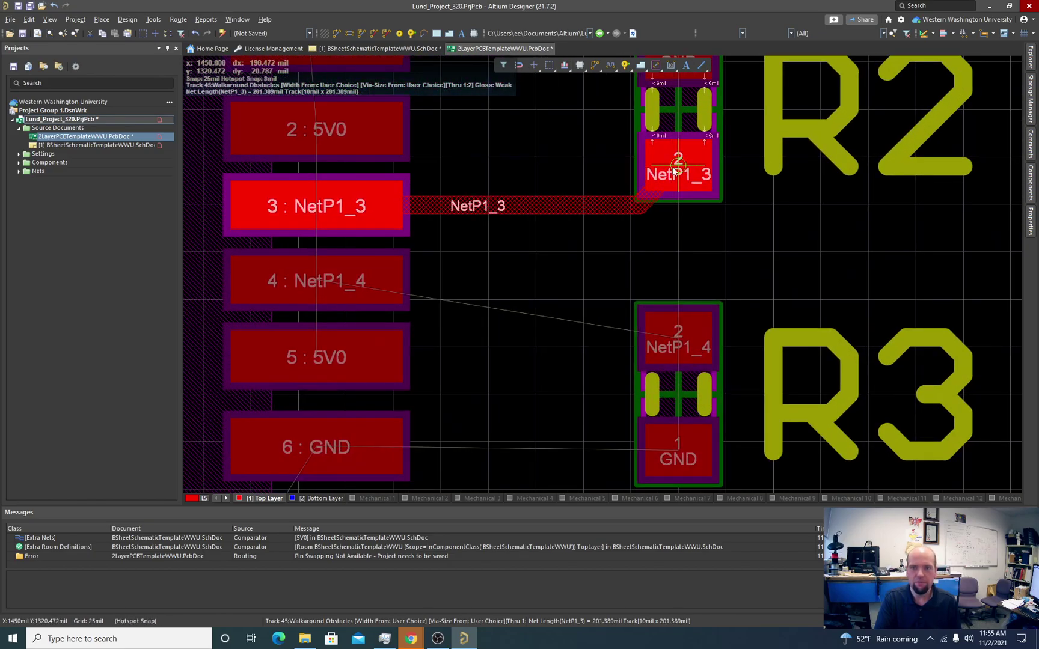
click(676, 171)
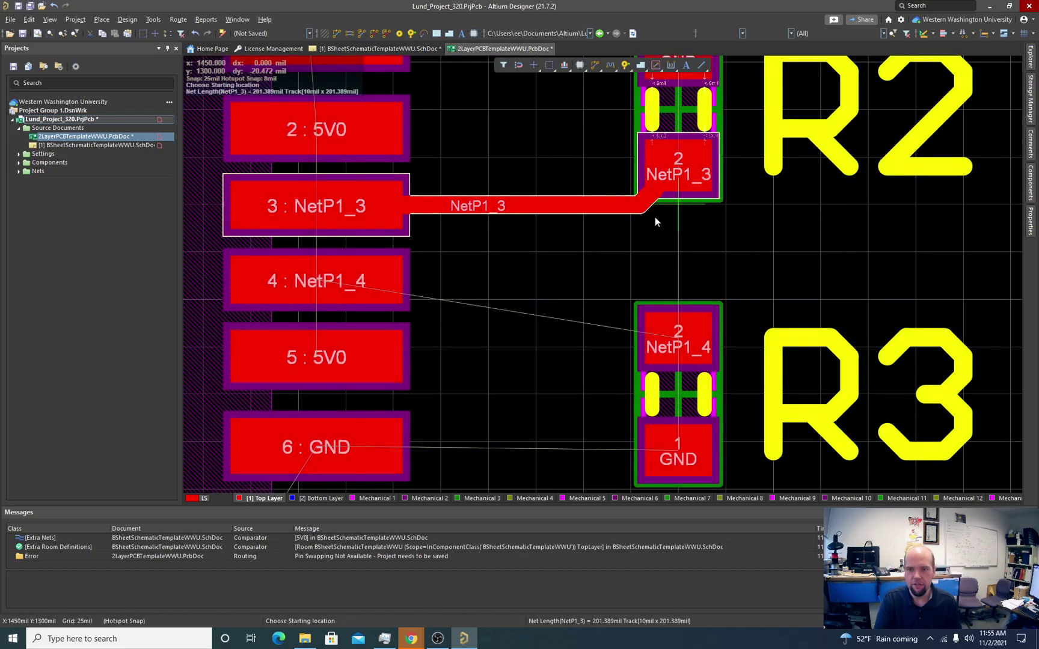
click(312, 284)
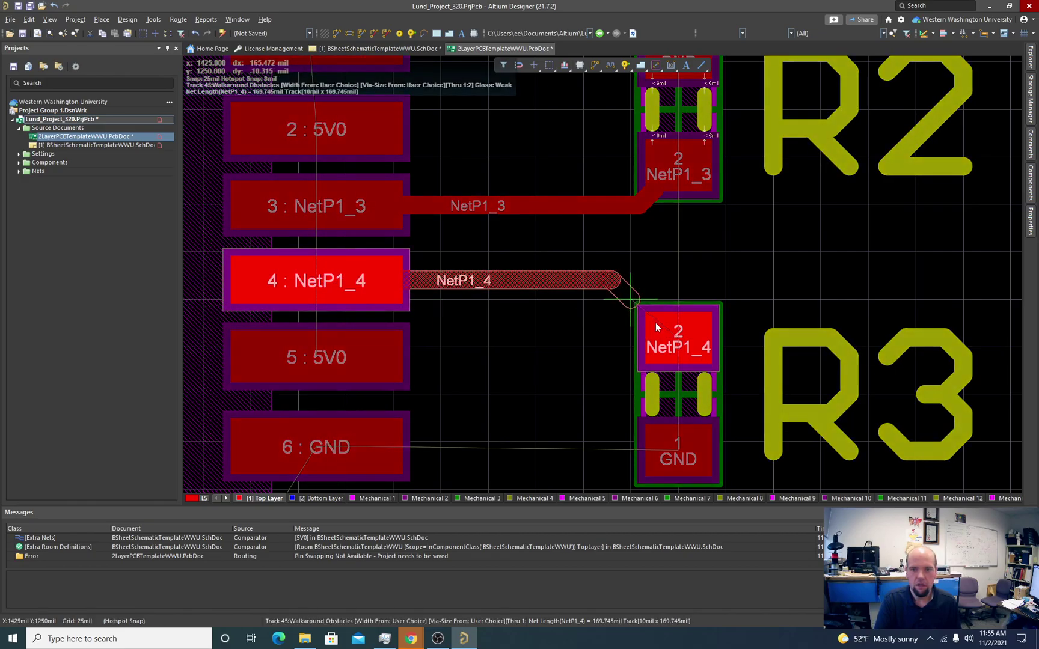
click(667, 341)
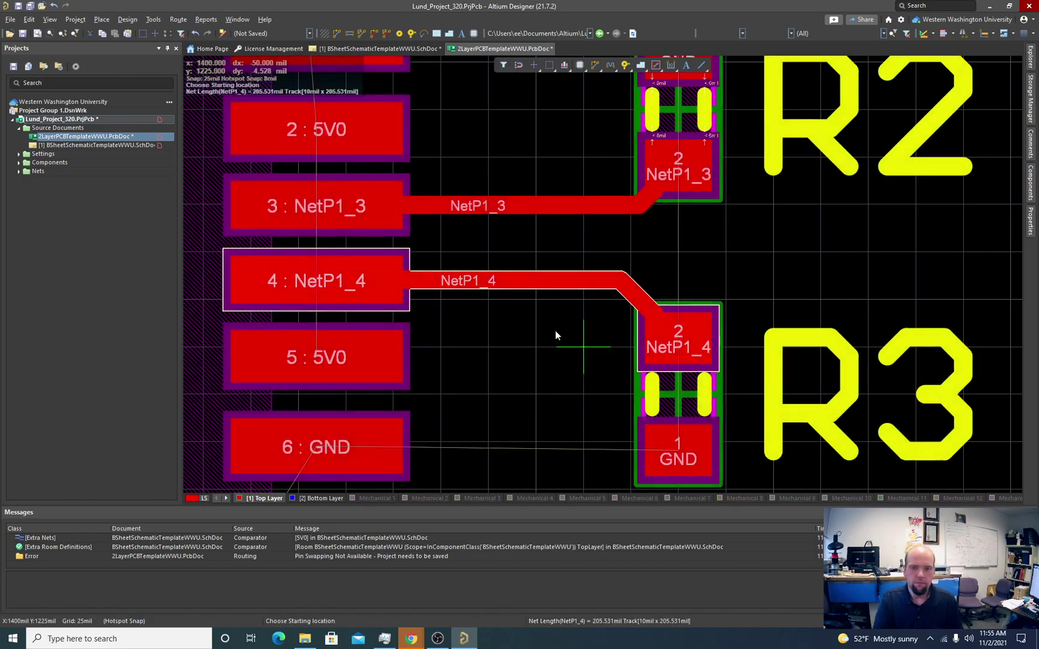
Step: Route a 10 mil GND track from P1 pad 6 straight across to R3 pad 1
ctrl+scroll(541, 327, down, 3)
ctrl+scroll(528, 322, down, 2)
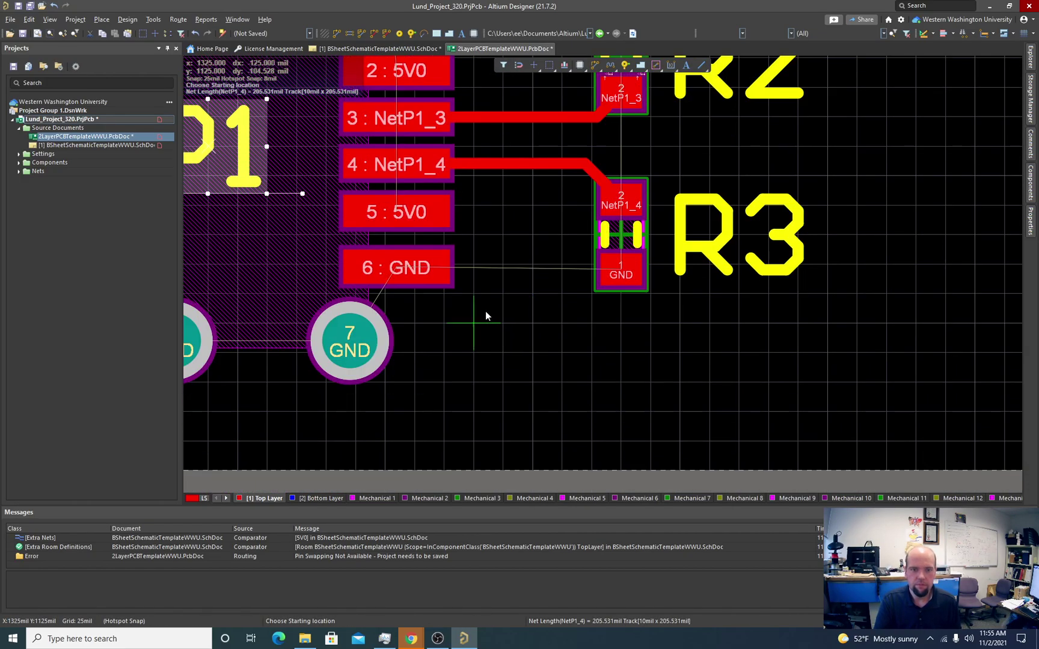
click(432, 278)
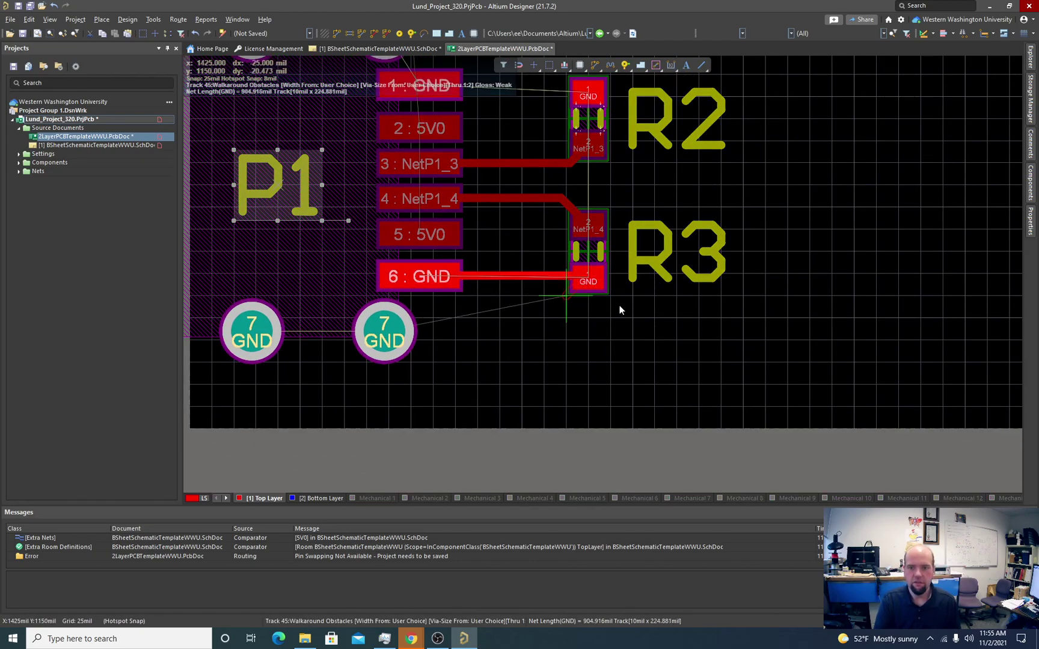
click(583, 283)
Step: Route a 10 mil GND track from P1 pad 1 to R2 pad 1
scroll(437, 224, up, 3)
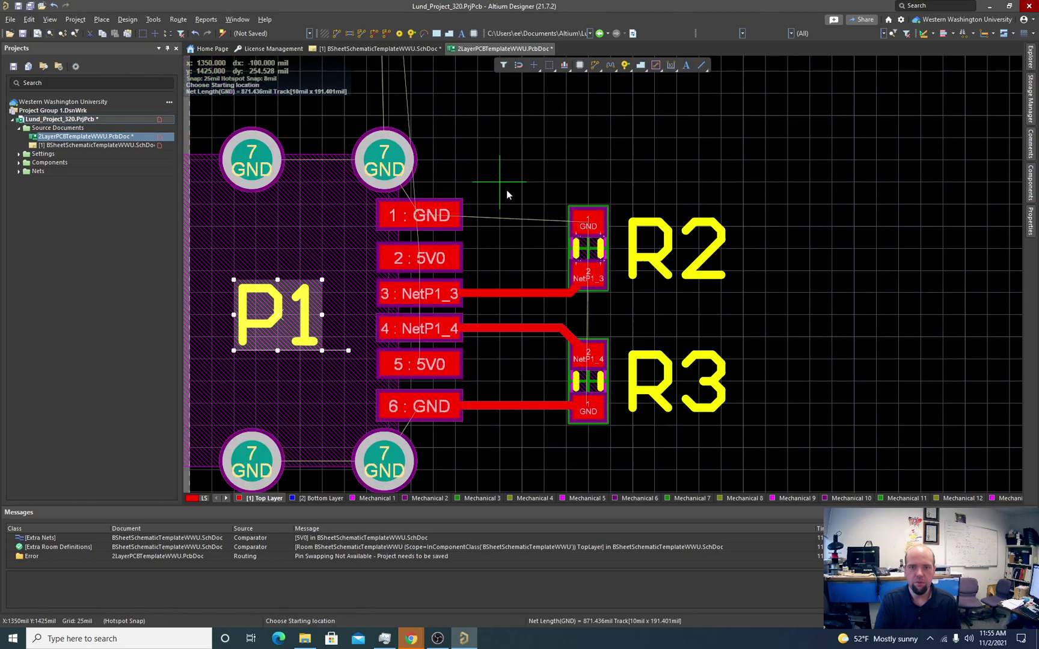
click(425, 218)
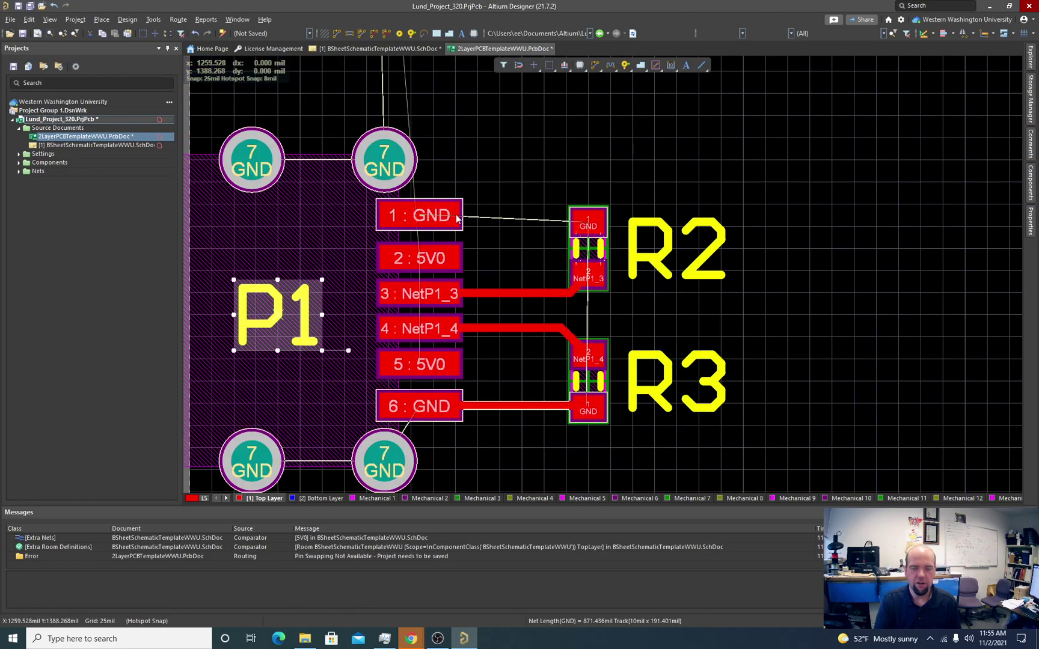
click(589, 221)
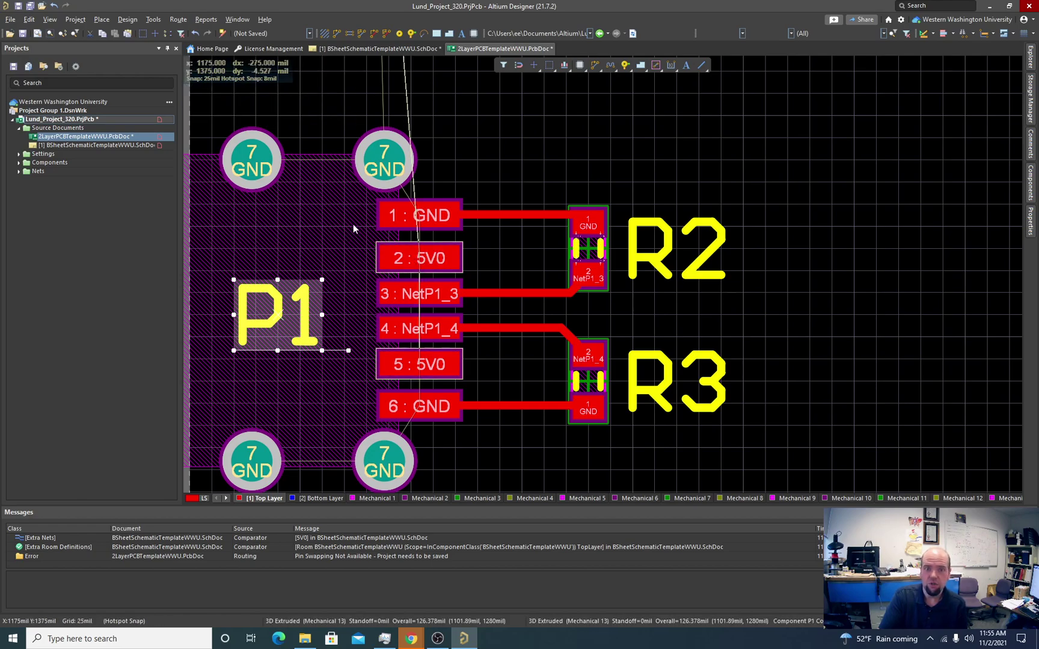
Step: Route a GND track between P1's two lower shield pads and connect the inner one to P1 pad 6
scroll(354, 233, up, 2)
scroll(354, 233, down, 3)
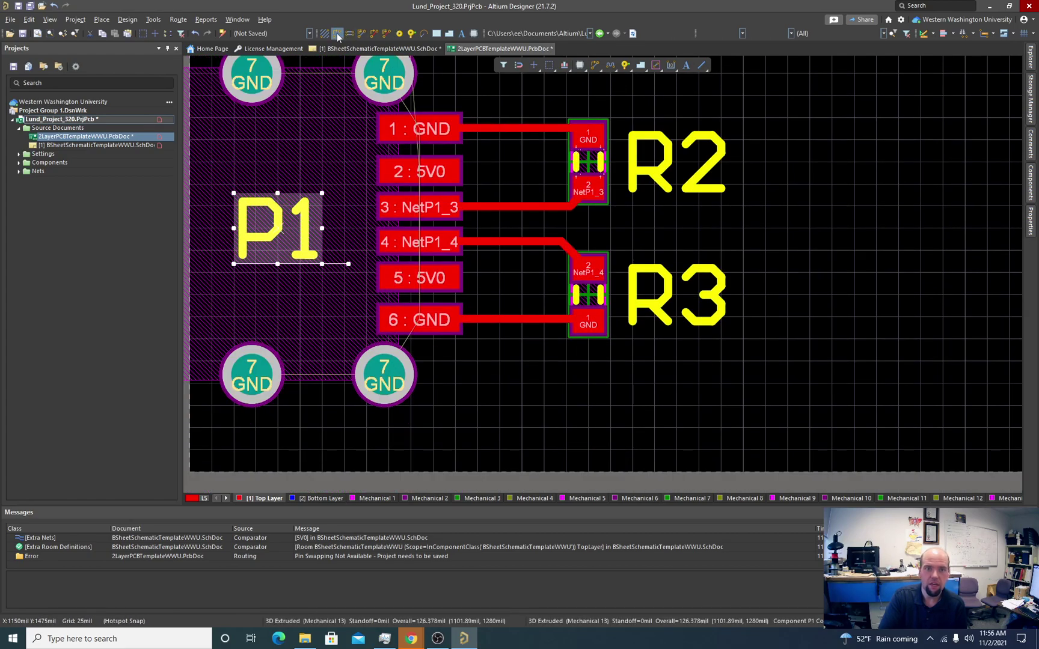
click(383, 379)
click(255, 385)
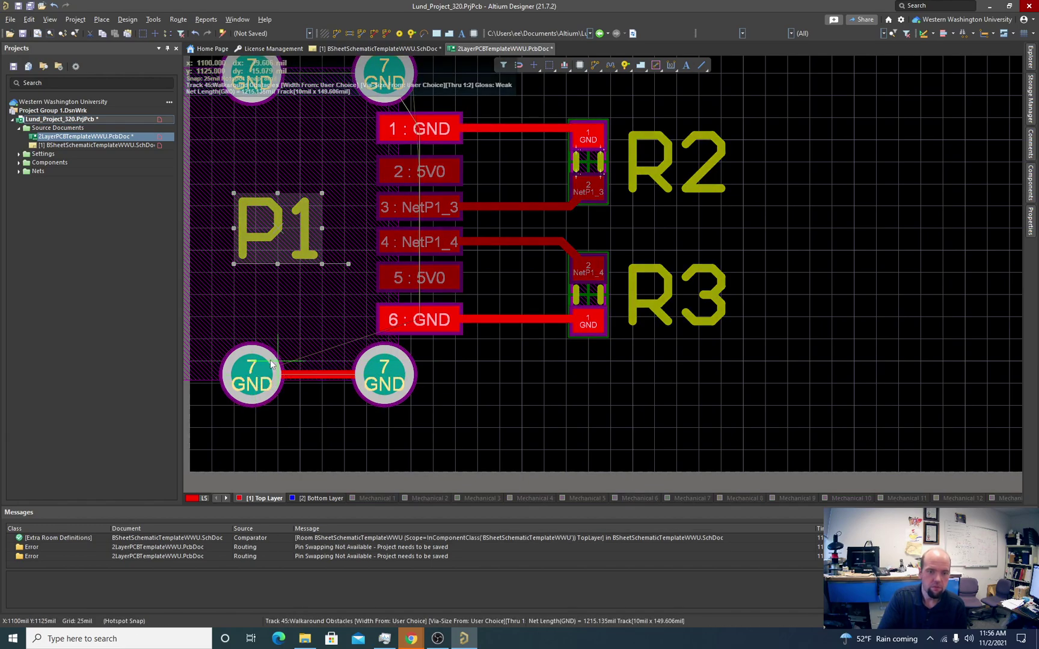
click(383, 379)
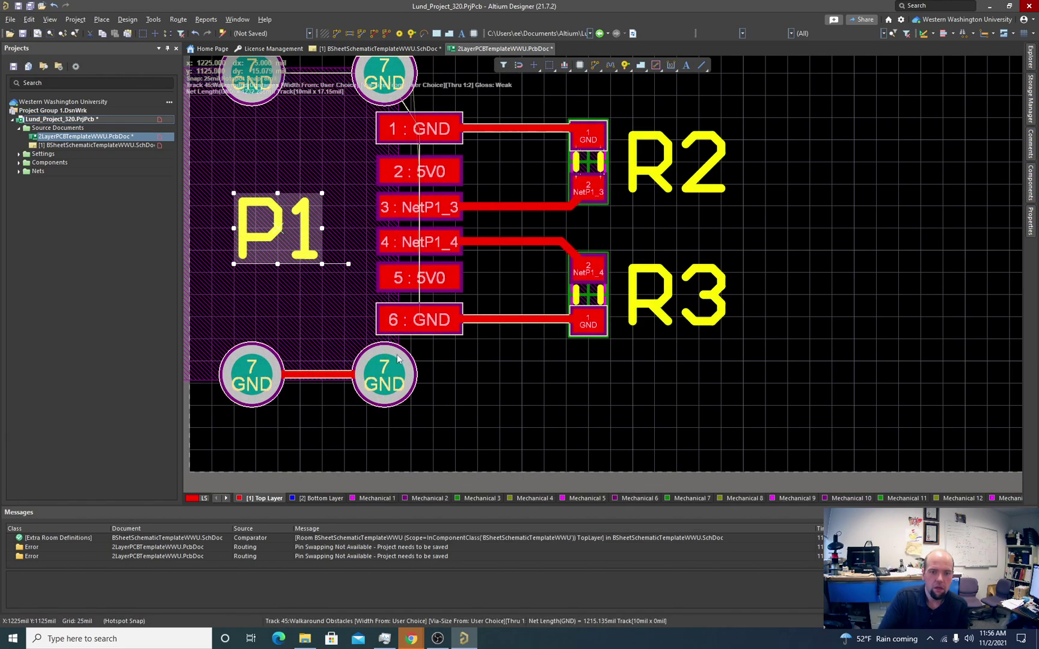
click(419, 325)
Step: Try a 10 mil GND track between P1's two upper shield pads
scroll(323, 258, up, 4)
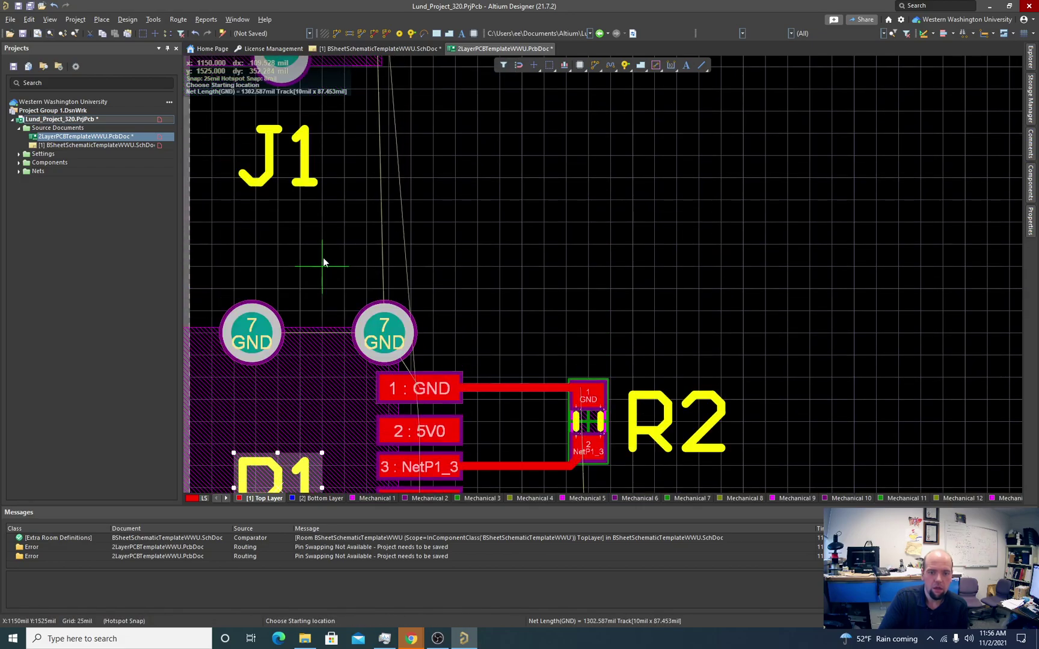
click(255, 336)
click(386, 334)
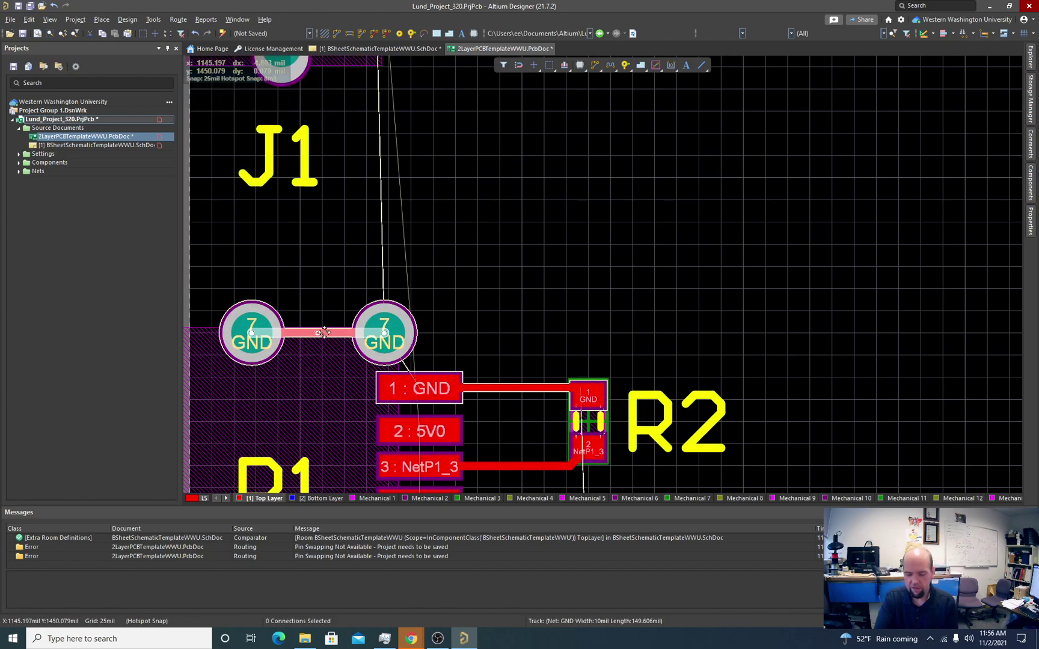
Step: Route a vertical 10 mil GND track between P1's lower and upper shield pads on the board-edge side
scroll(382, 257, down, 3)
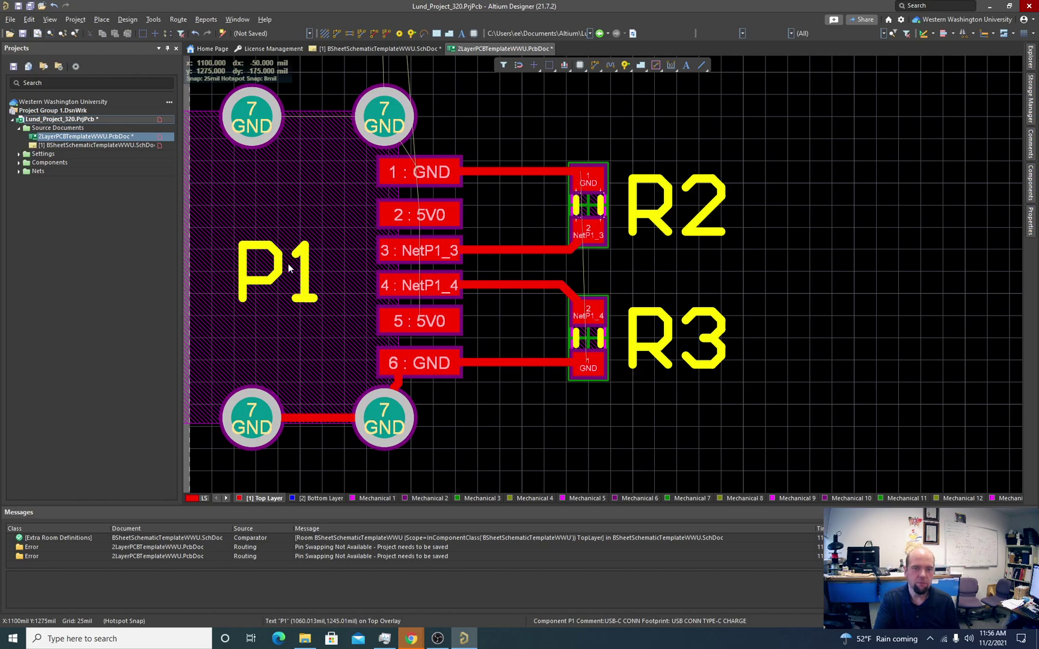
click(336, 33)
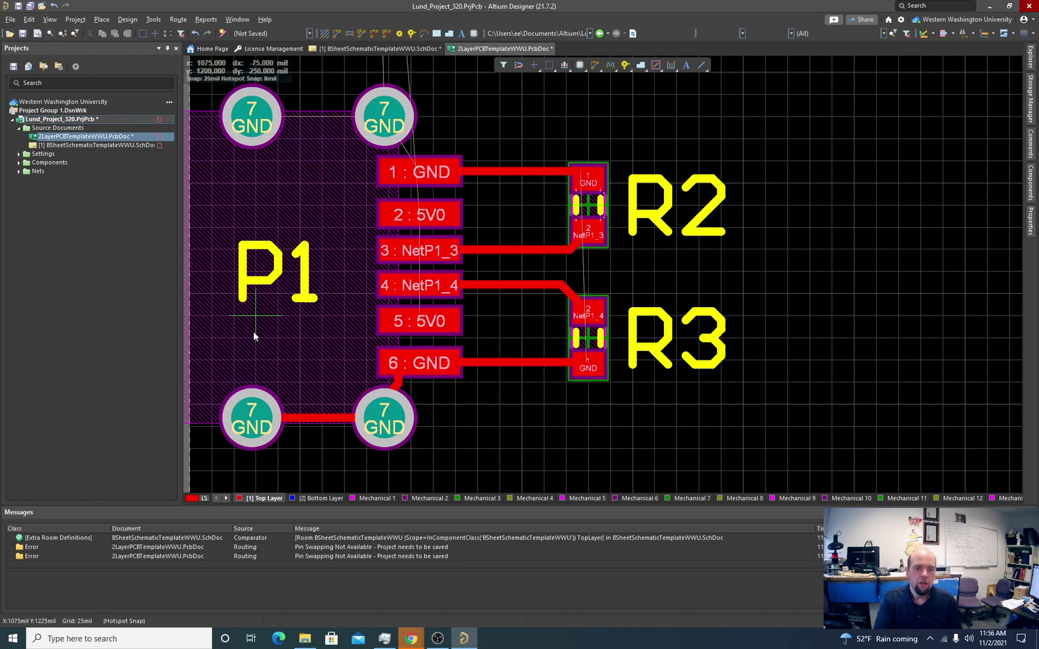
click(250, 419)
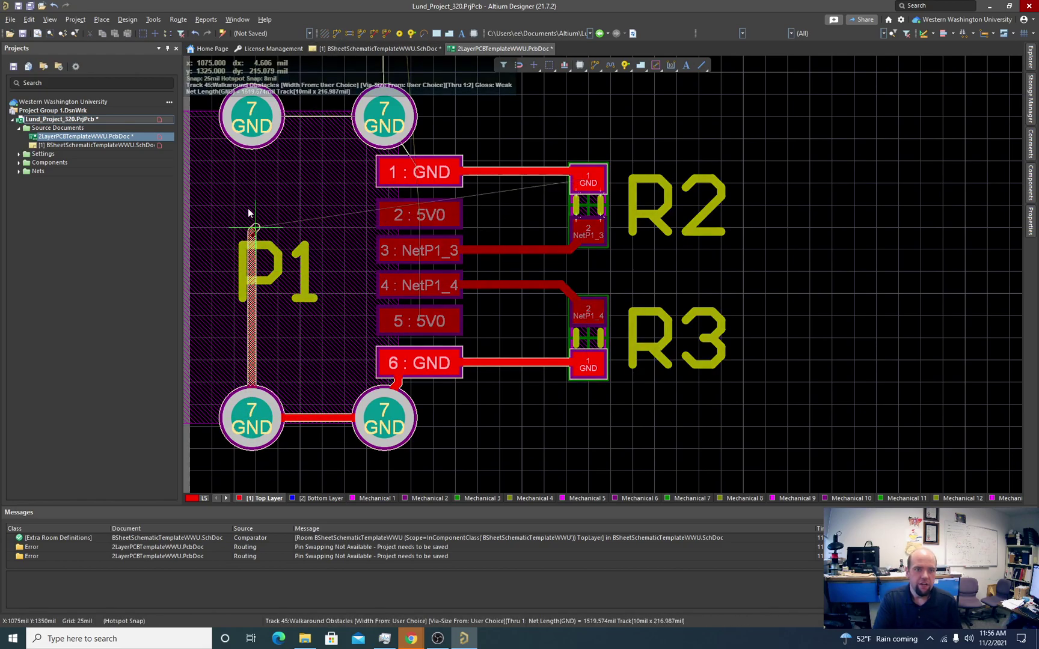
click(246, 120)
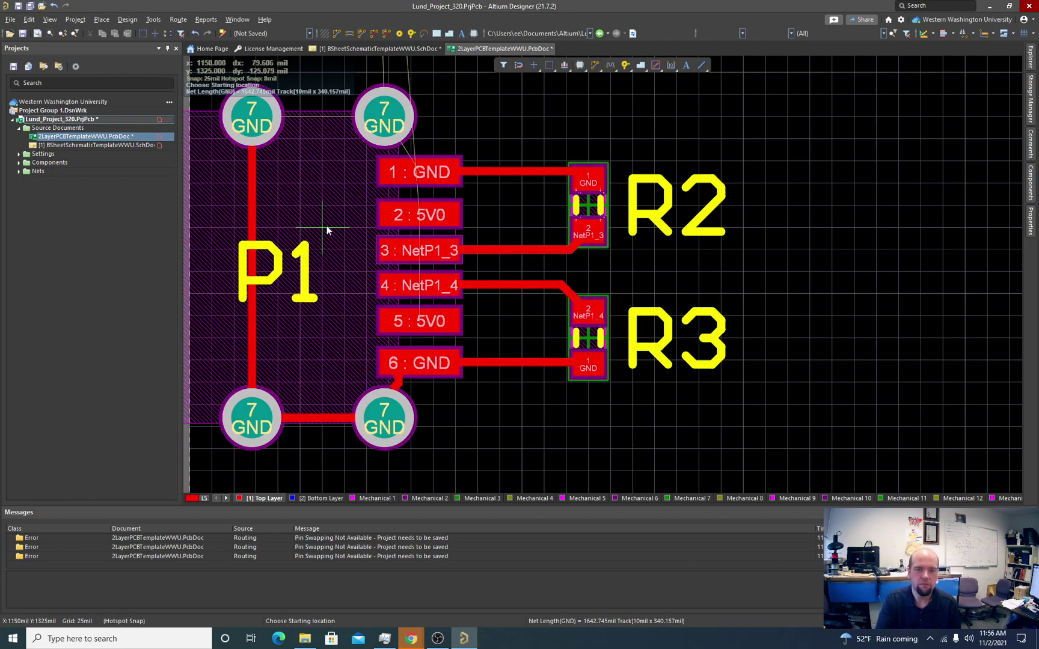
scroll(390, 177, up, 3)
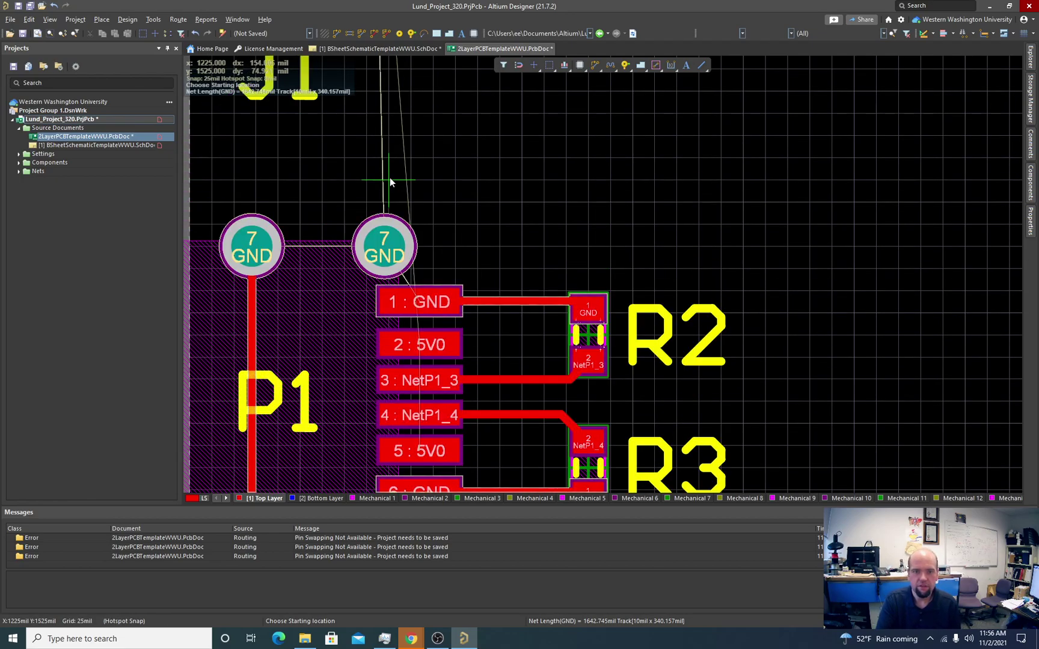
scroll(390, 178, down, 3)
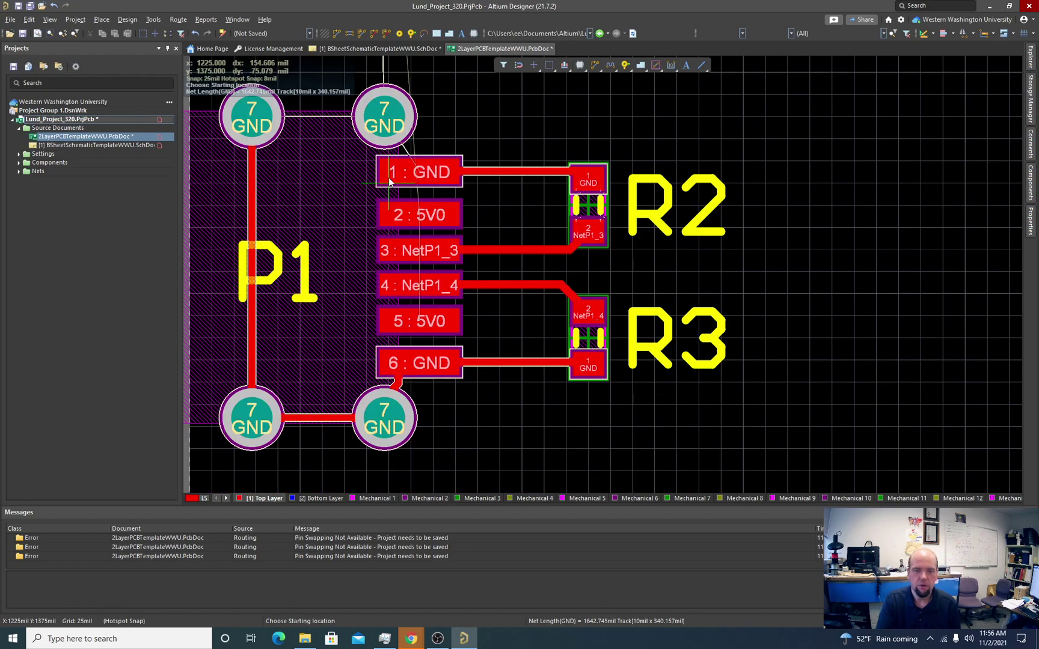
key(Escape)
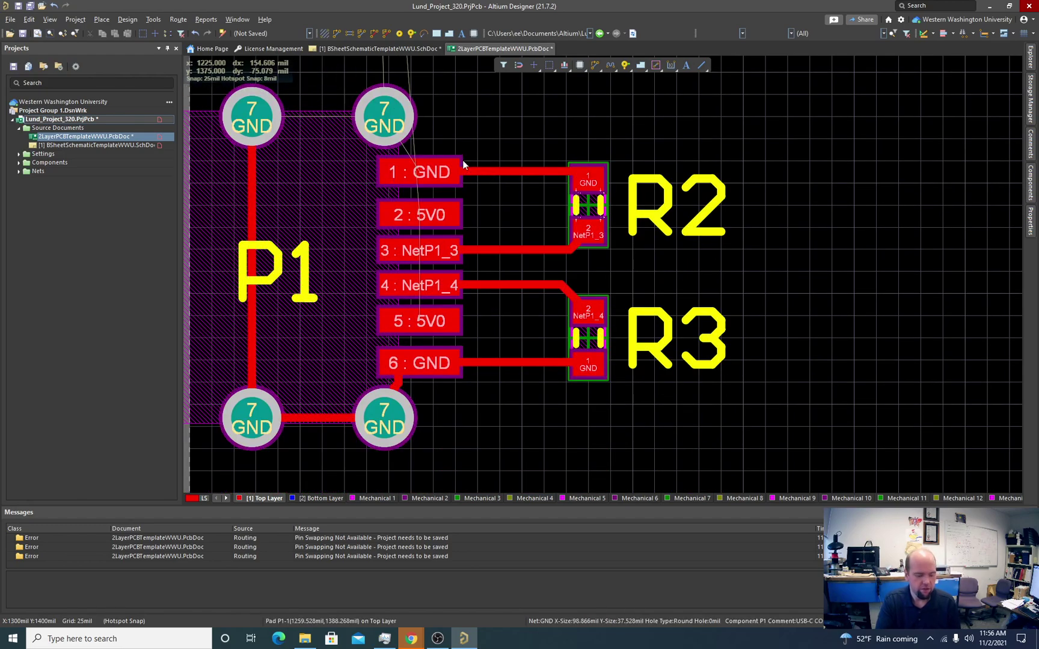
Step: Delete the GND track between P1 pad 1 and R2, and rotate R2 by 180 degrees
click(525, 171)
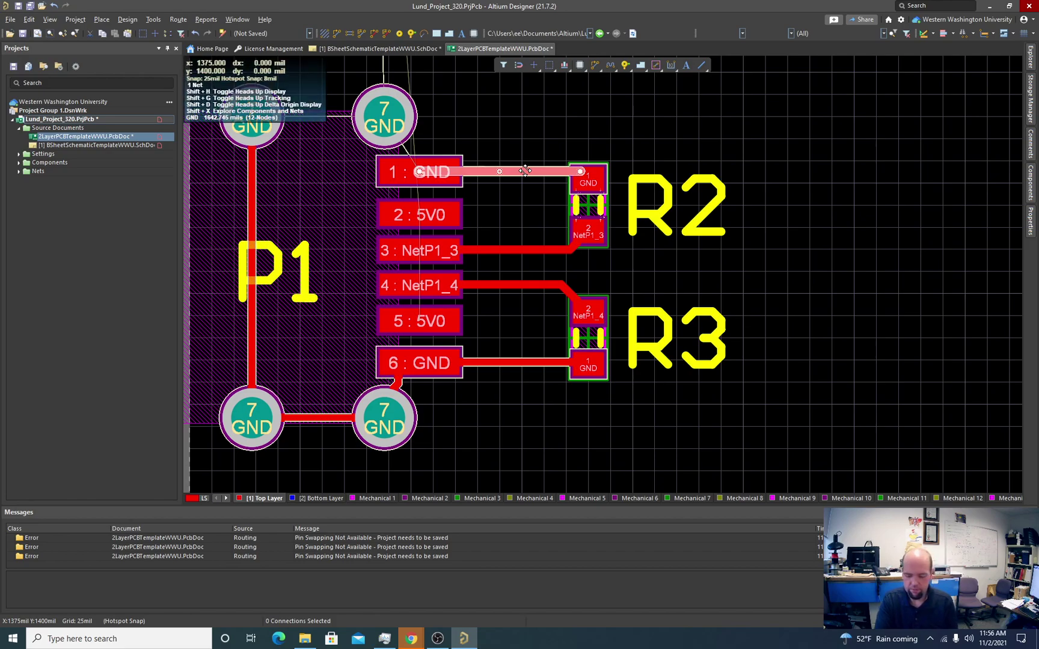
key(Delete)
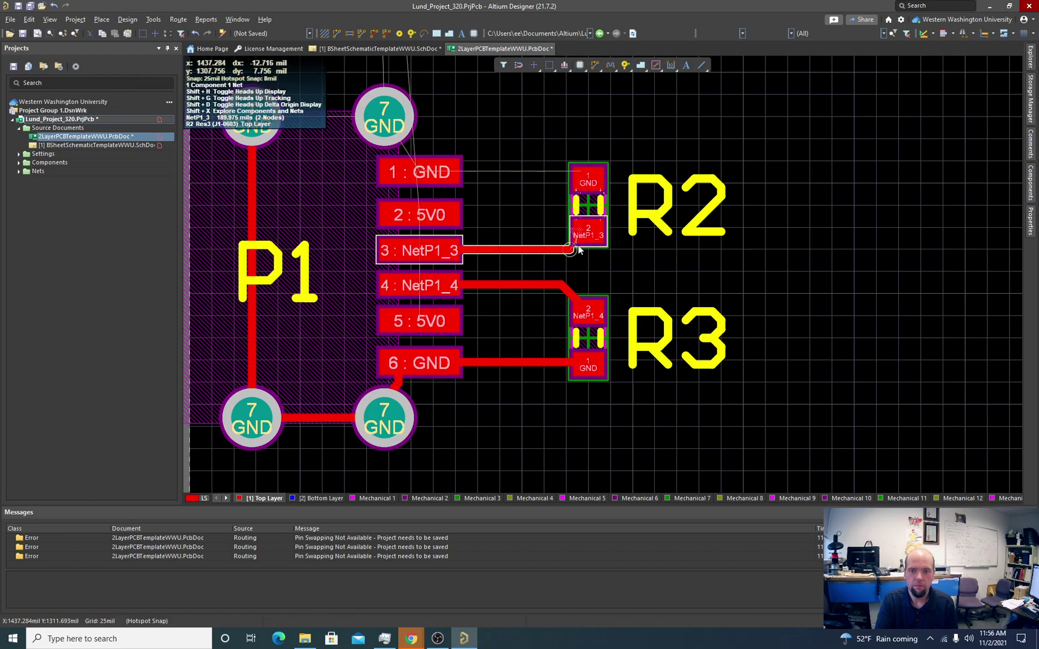
drag(578, 250, 597, 197)
key(space)
key(space)
Step: Reroute the NetP1_3 track from P1 pad 3 diagonally up to pad 2 of the rotated R2
click(568, 248)
drag(569, 250, 521, 250)
drag(594, 189, 592, 210)
click(543, 216)
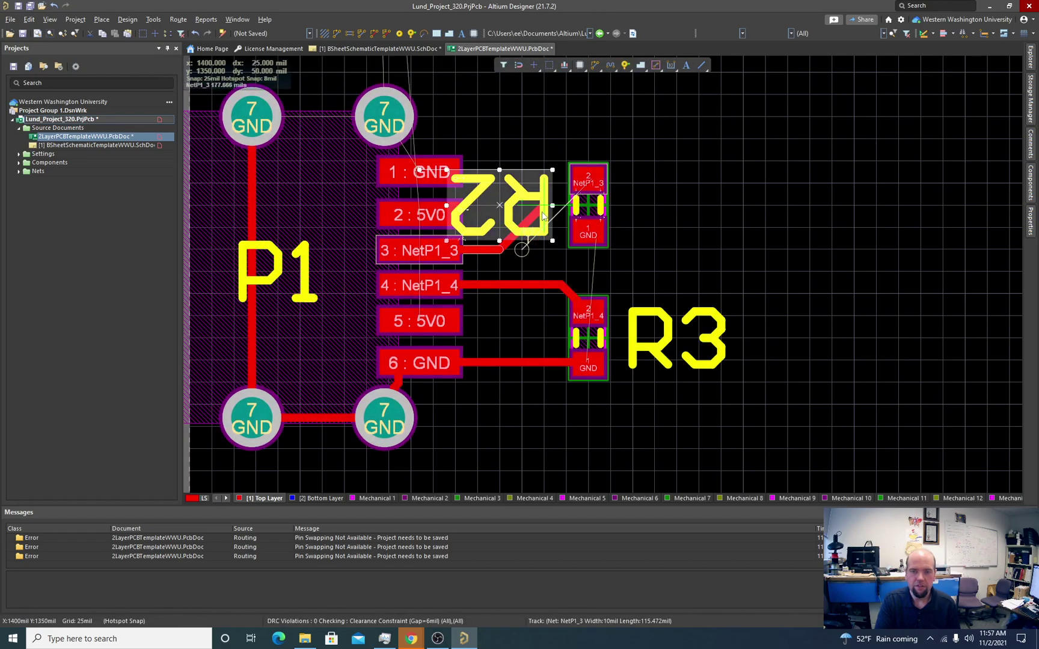
click(569, 185)
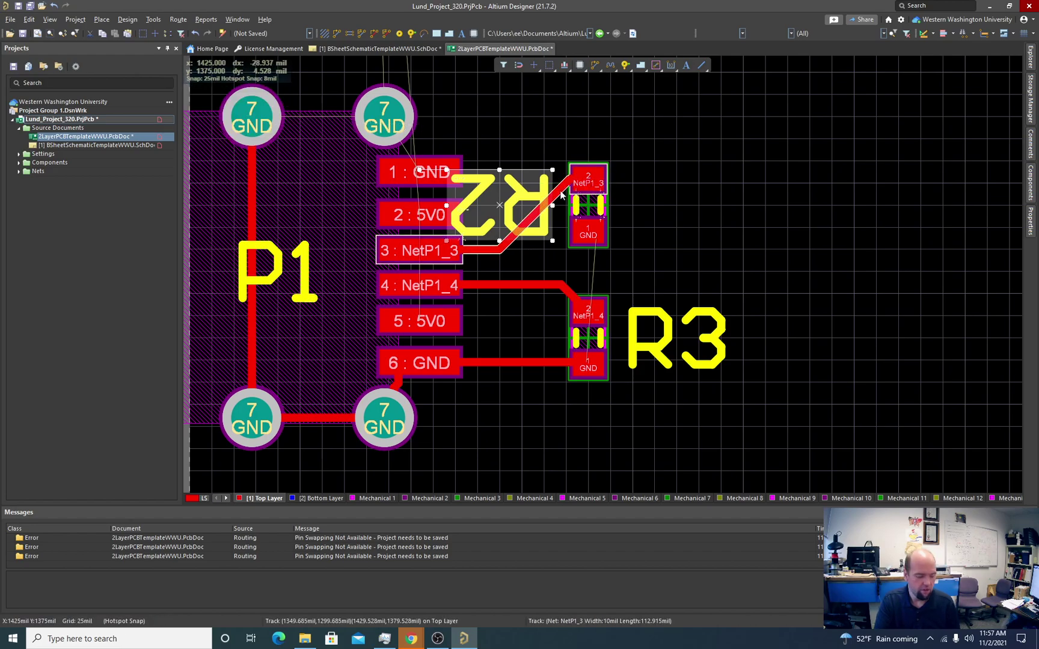
key(Escape)
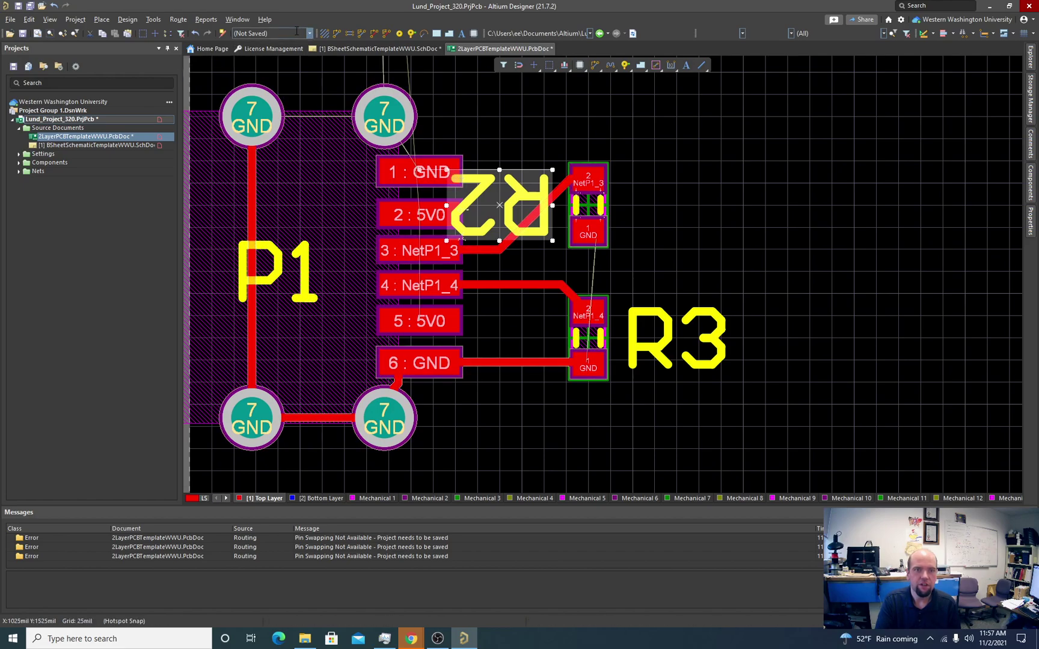
Step: Route a 10 mil GND track from R3 pad 1 around the outer side of R3 to R2 pad 1
click(586, 366)
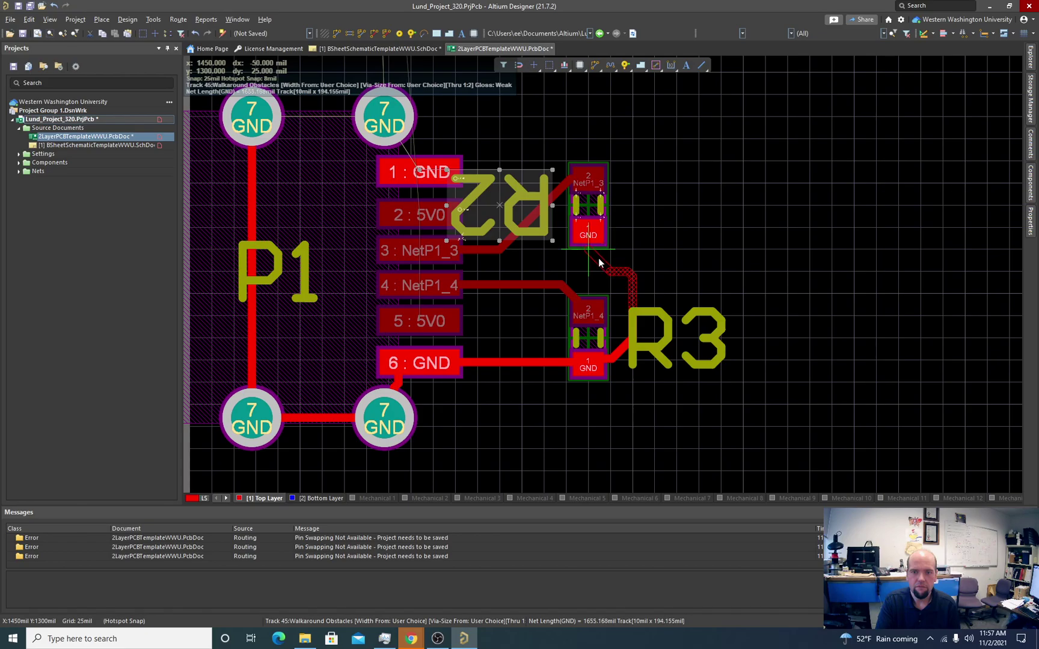
click(587, 236)
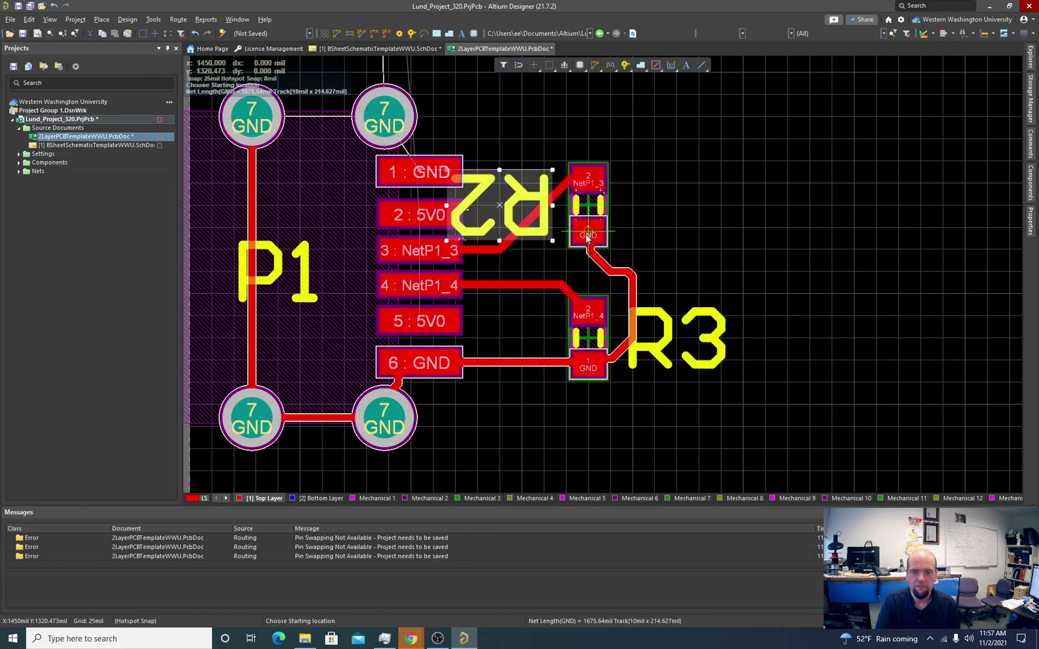
scroll(595, 267, down, 3)
scroll(600, 278, up, 2)
ctrl+scroll(601, 301, up, 2)
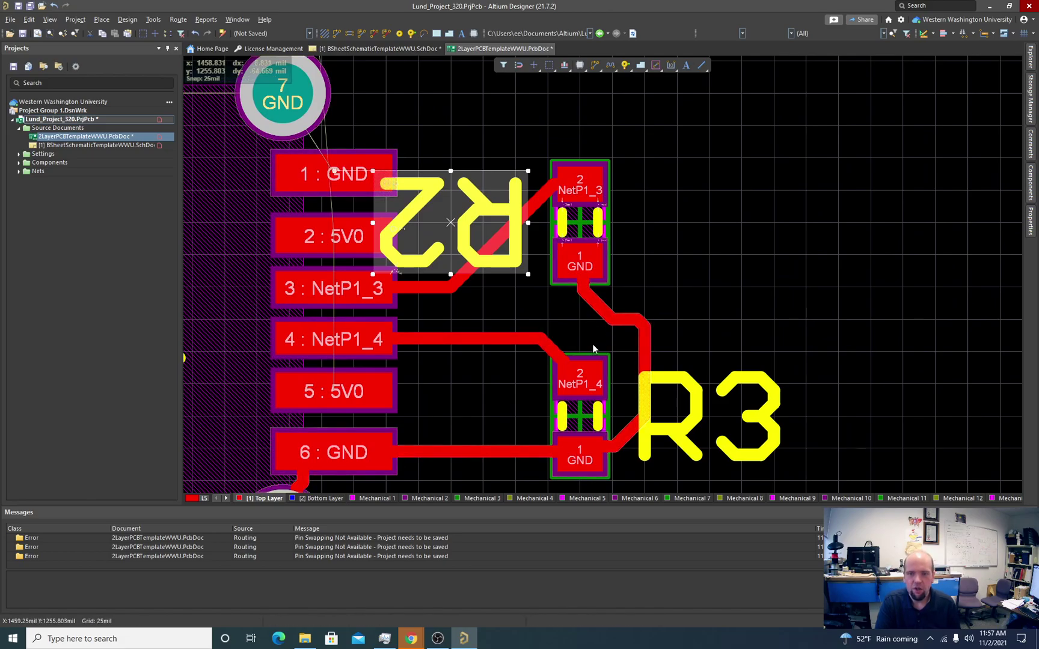
ctrl+scroll(593, 349, down, 1)
ctrl+scroll(593, 358, up, 3)
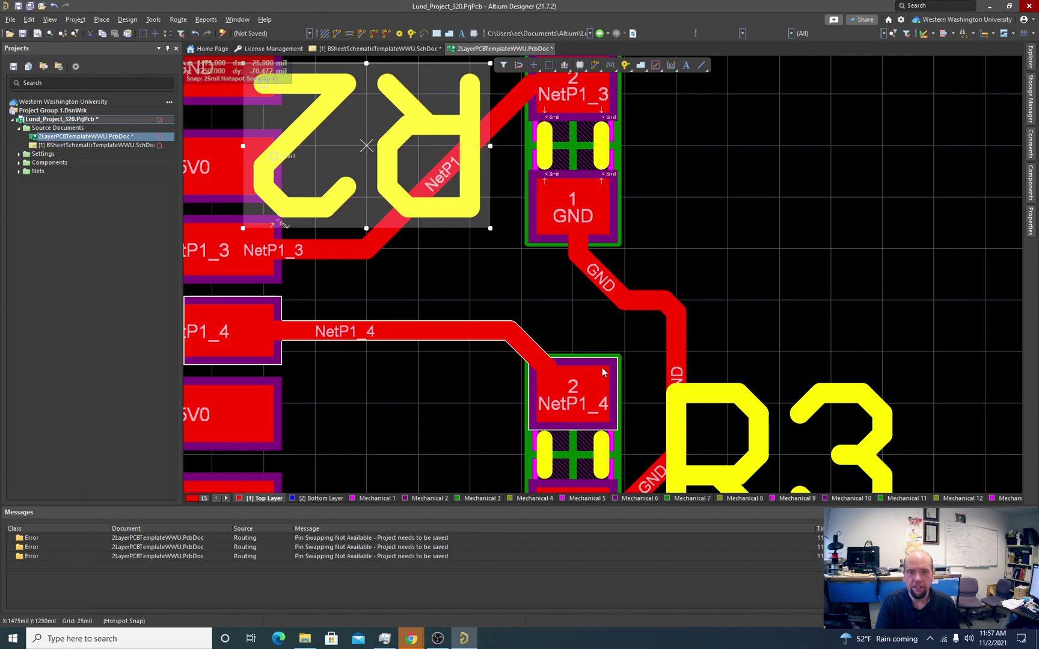
scroll(619, 330, down, 3)
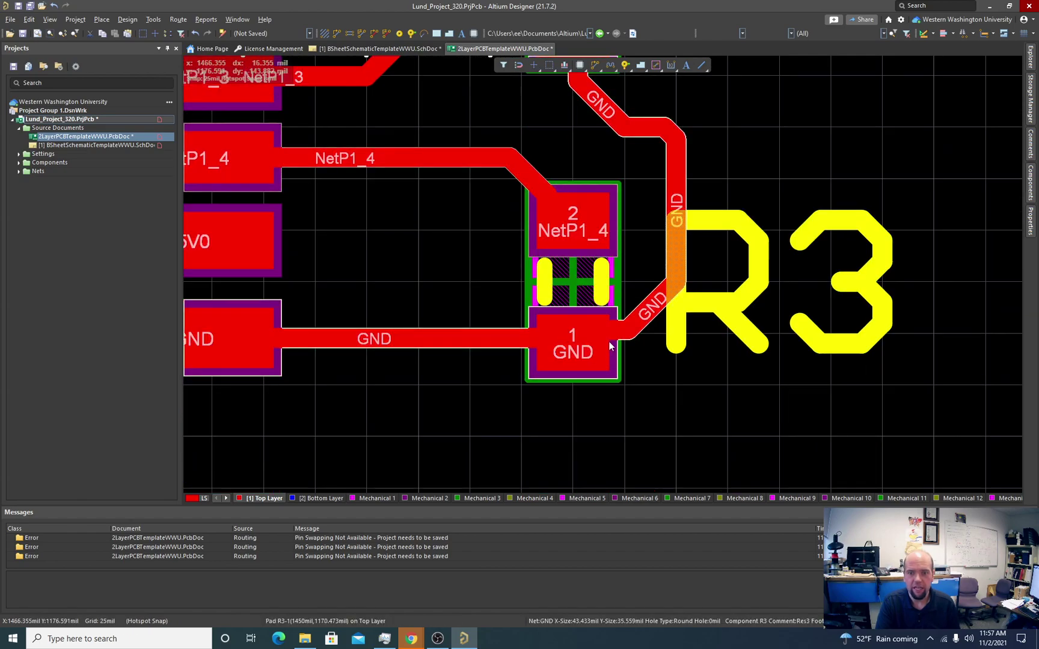
Step: Move the vertical GND track segment beside R3 inward, closer to the resistor
click(671, 224)
drag(679, 199, 632, 205)
ctrl+scroll(624, 306, down, 3)
scroll(623, 306, up, 3)
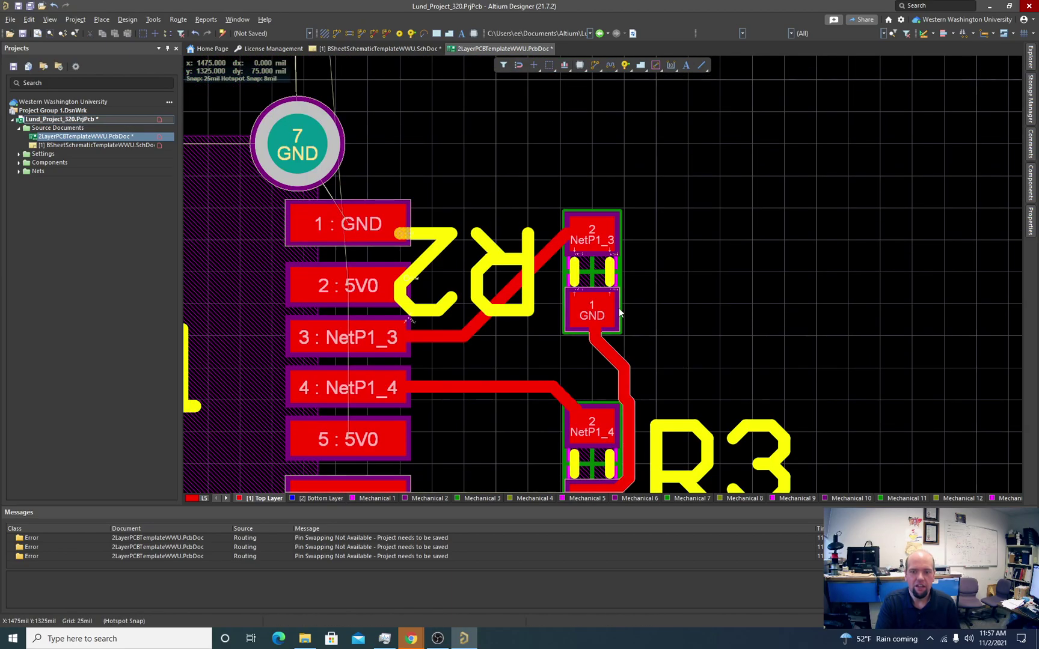
scroll(623, 305, down, 3)
ctrl+scroll(625, 301, up, 1)
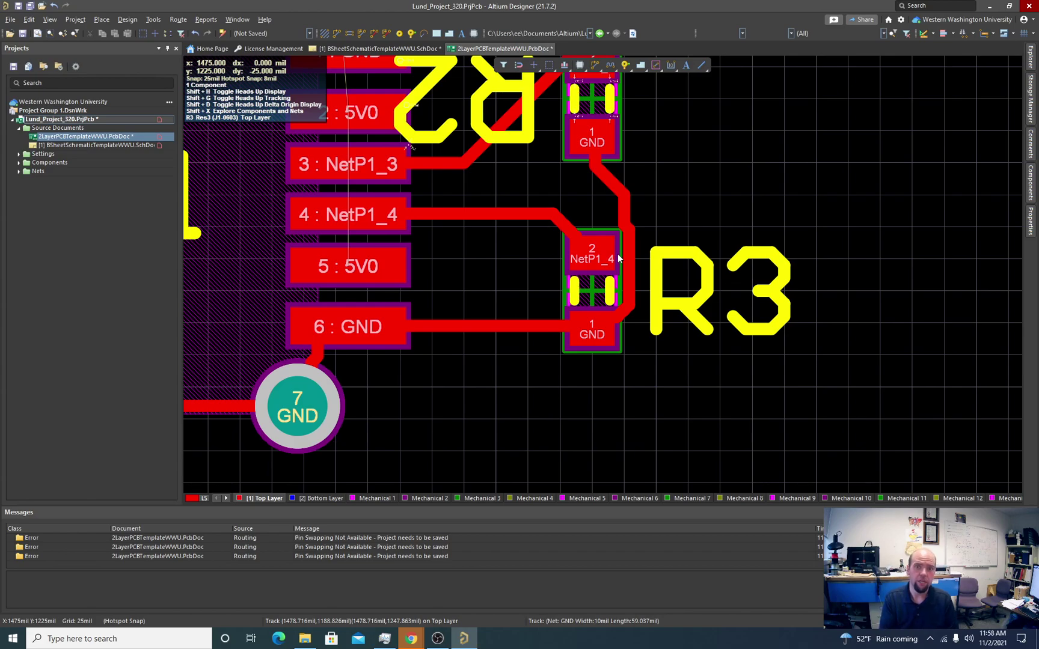
Step: Reshape the GND track so it runs diagonally from R2 pad 1 to X = 1500 mil, then around R3 to pad 1
click(625, 211)
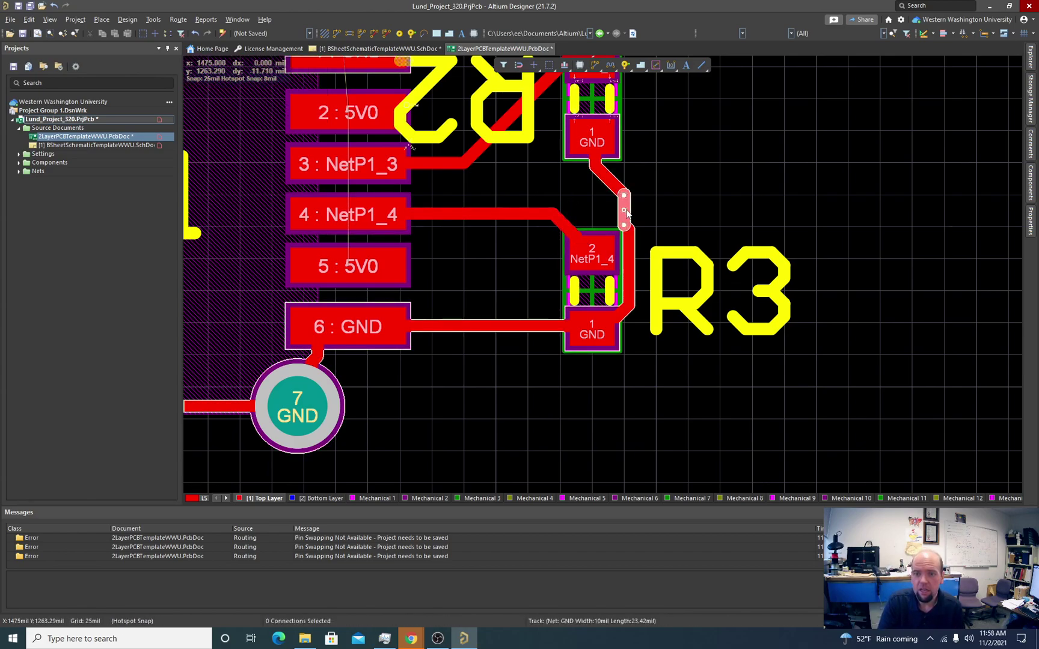
double_click(626, 213)
click(673, 207)
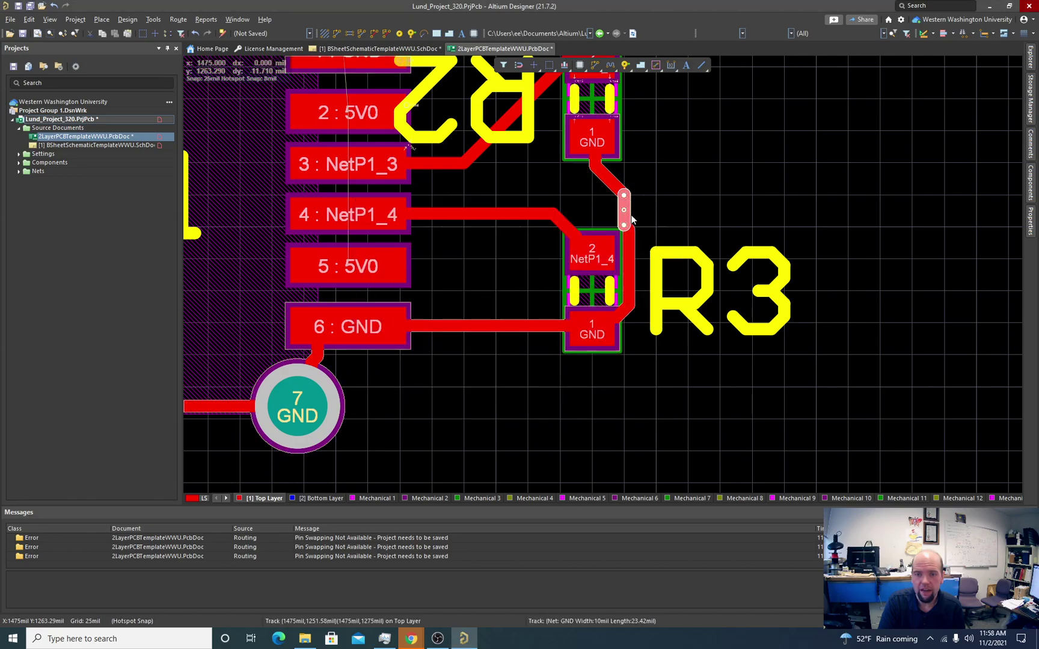
drag(631, 220, 637, 243)
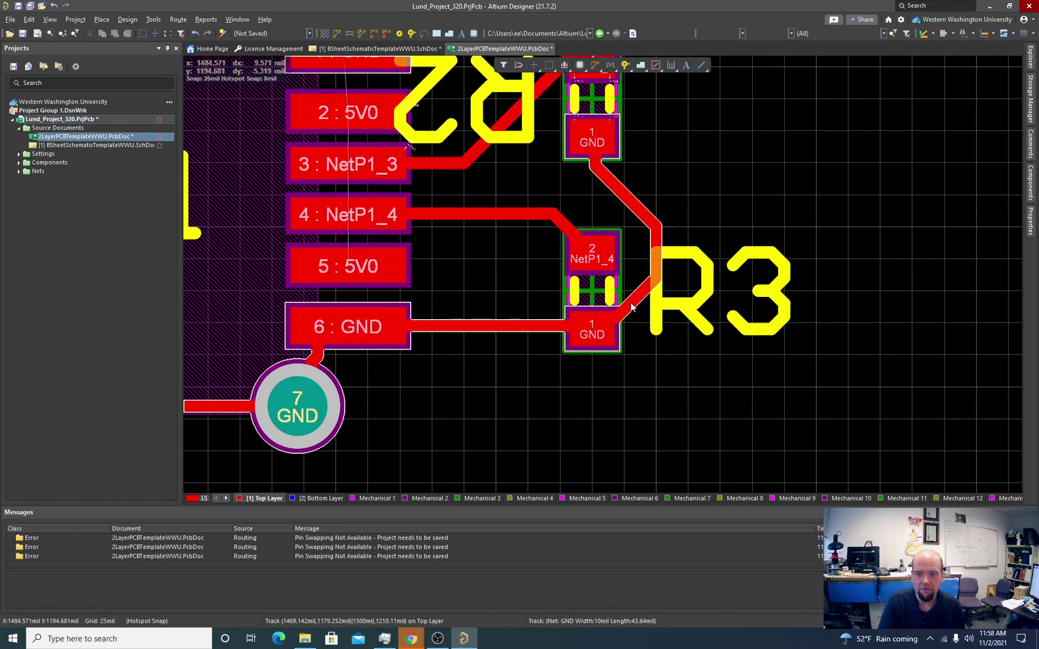
mouse_move(639, 296)
mouse_down()
mouse_move(643, 310)
mouse_move(655, 288)
mouse_up()
Step: Route a 10 mil GND track between P1's two upper shield pads and on to P1 pad 1
scroll(641, 201, down, 3)
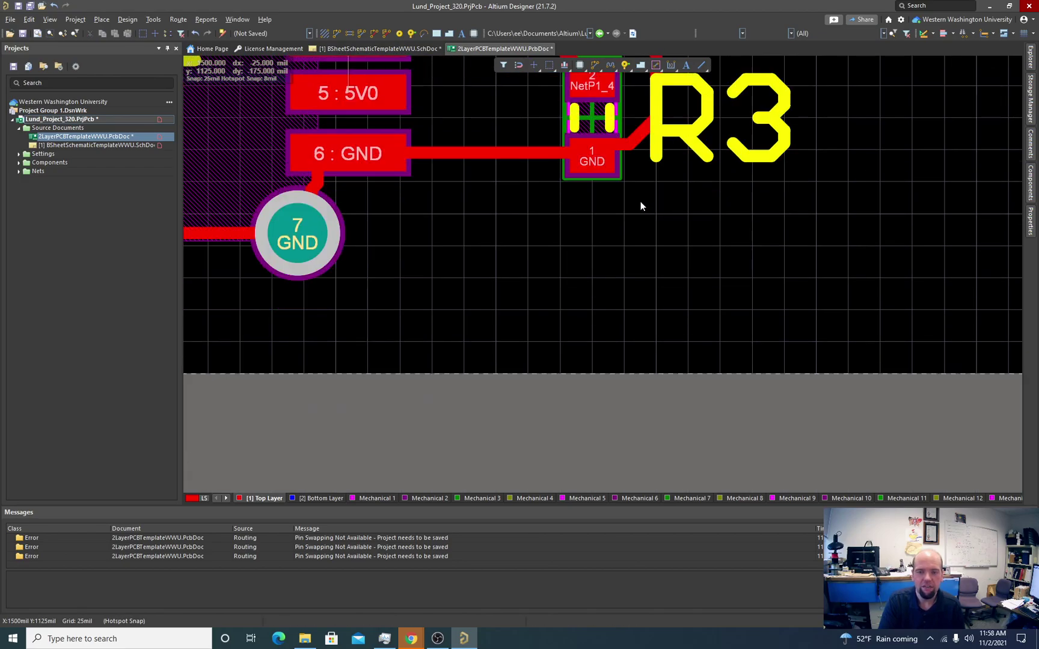
scroll(627, 211, up, 3)
ctrl+scroll(537, 224, down, 2)
ctrl+scroll(535, 224, up, 2)
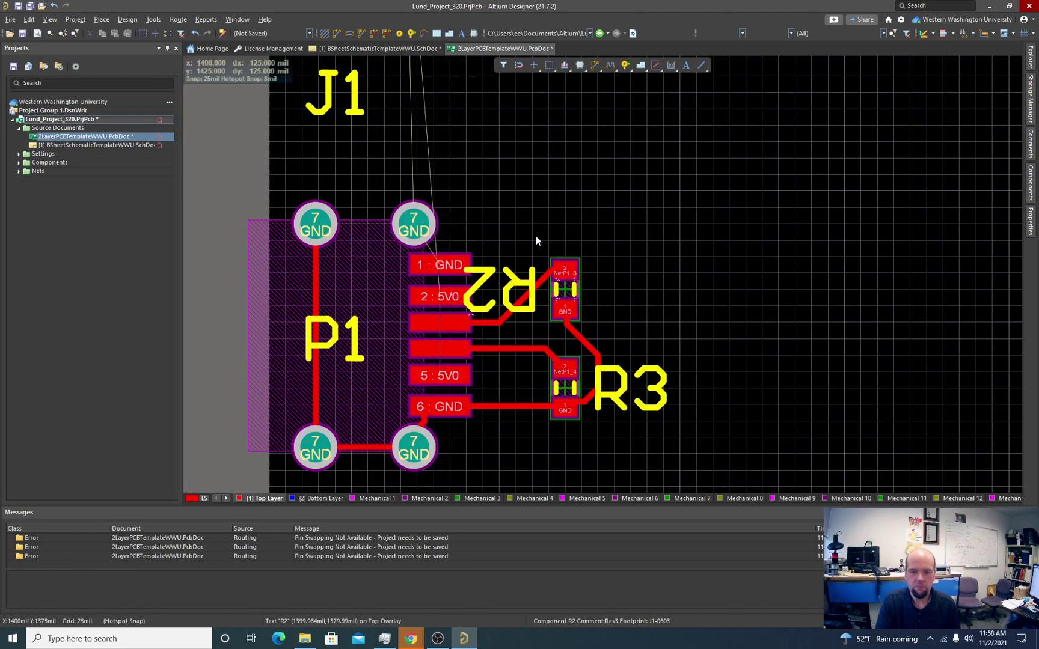
scroll(518, 246, down, 3)
scroll(496, 240, up, 3)
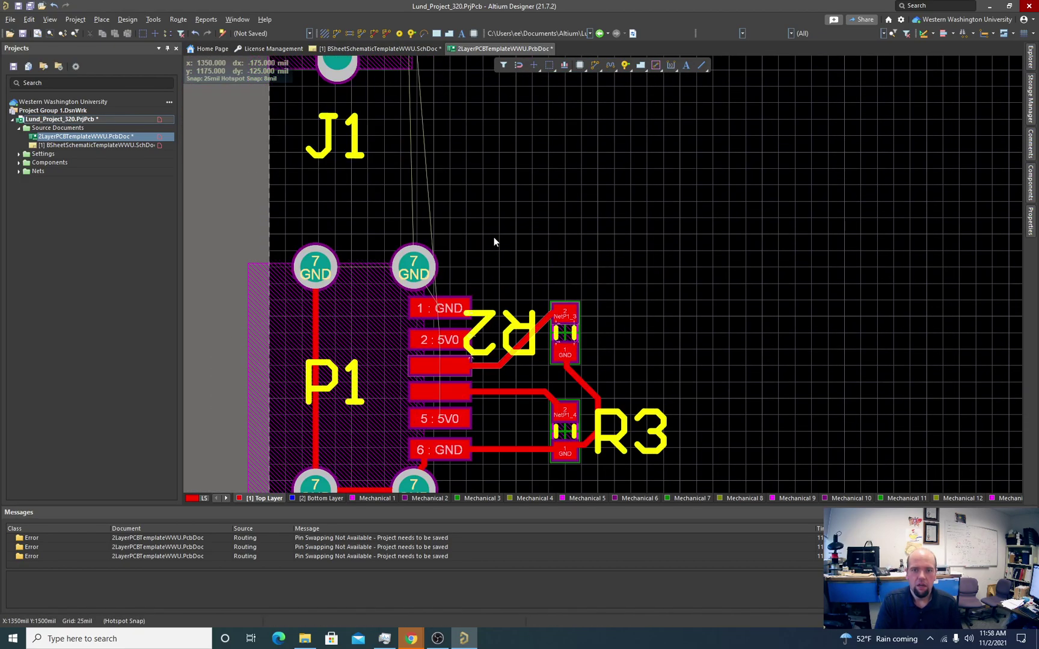
scroll(492, 240, down, 3)
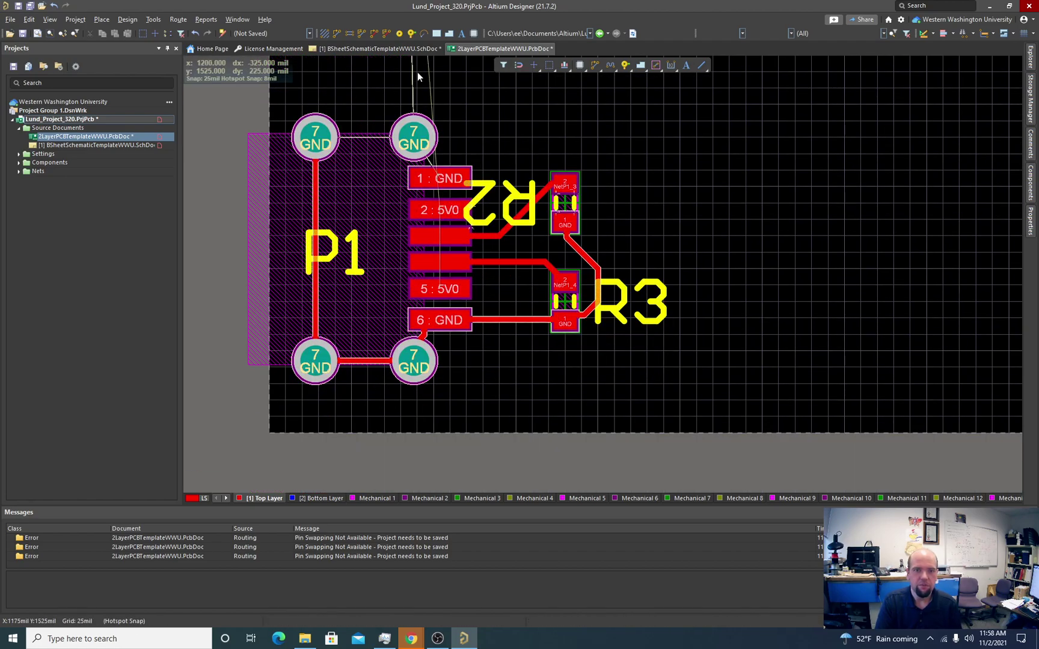
click(336, 33)
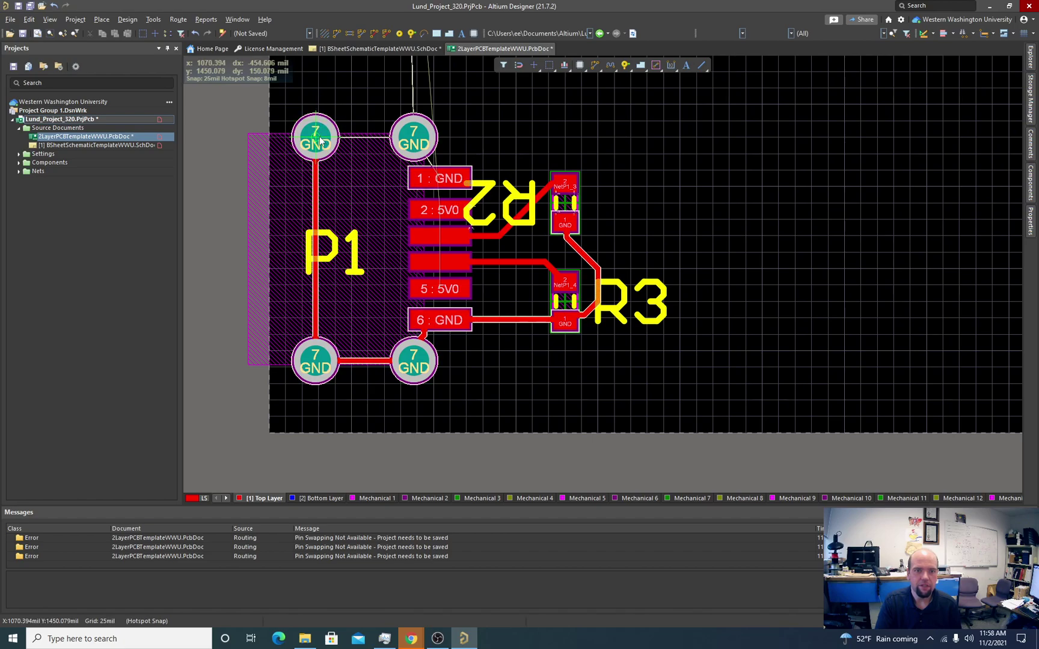
click(318, 138)
click(409, 141)
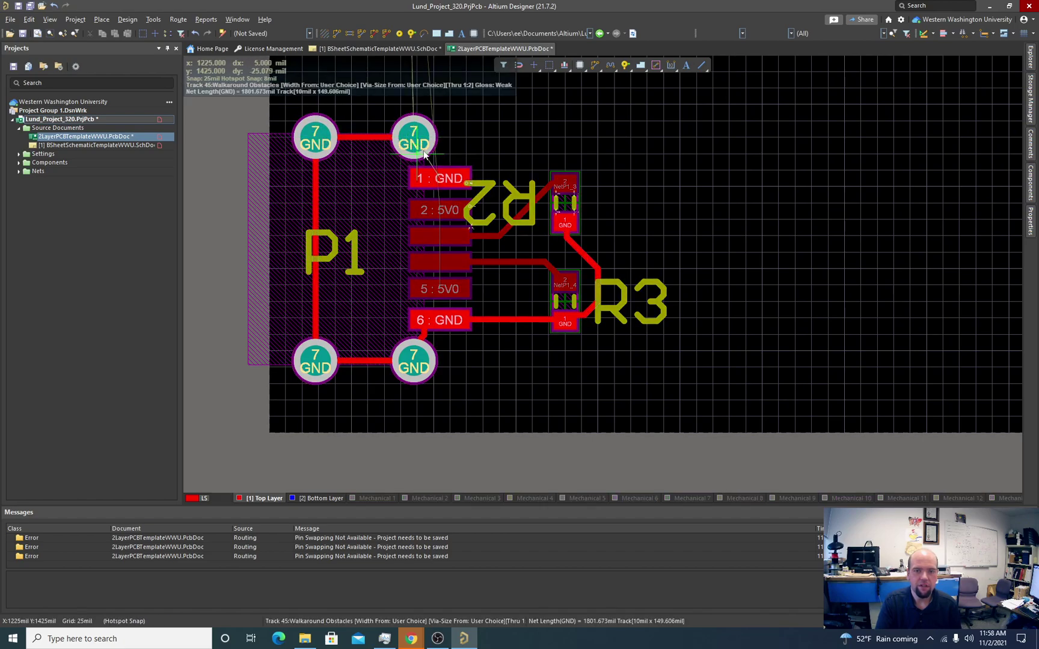
click(440, 179)
Step: Rotate the R2 designator text upright and place it on the outer side of resistor R2, above the R3 designator
ctrl+scroll(442, 147, up, 2)
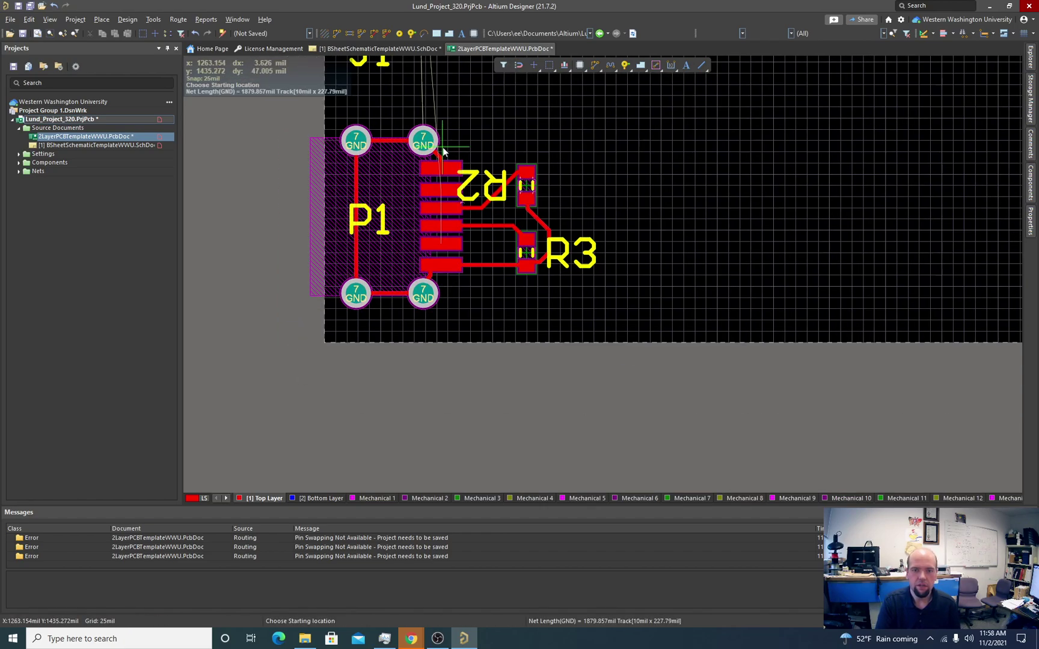
ctrl+scroll(450, 173, up, 1)
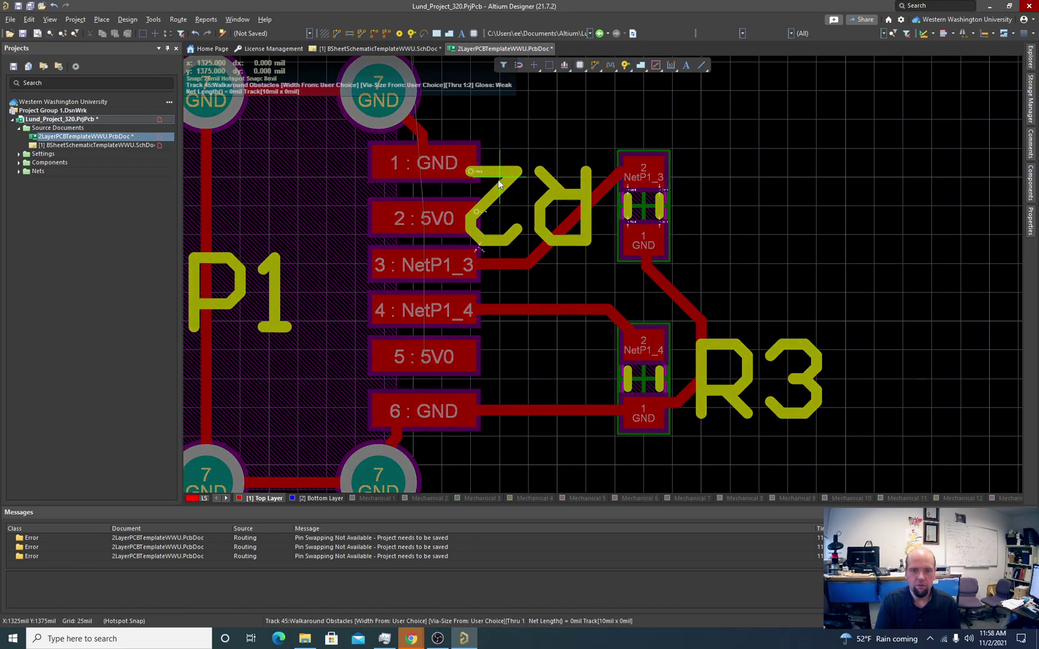
click(498, 179)
key(space)
drag(498, 179, 753, 196)
key(space)
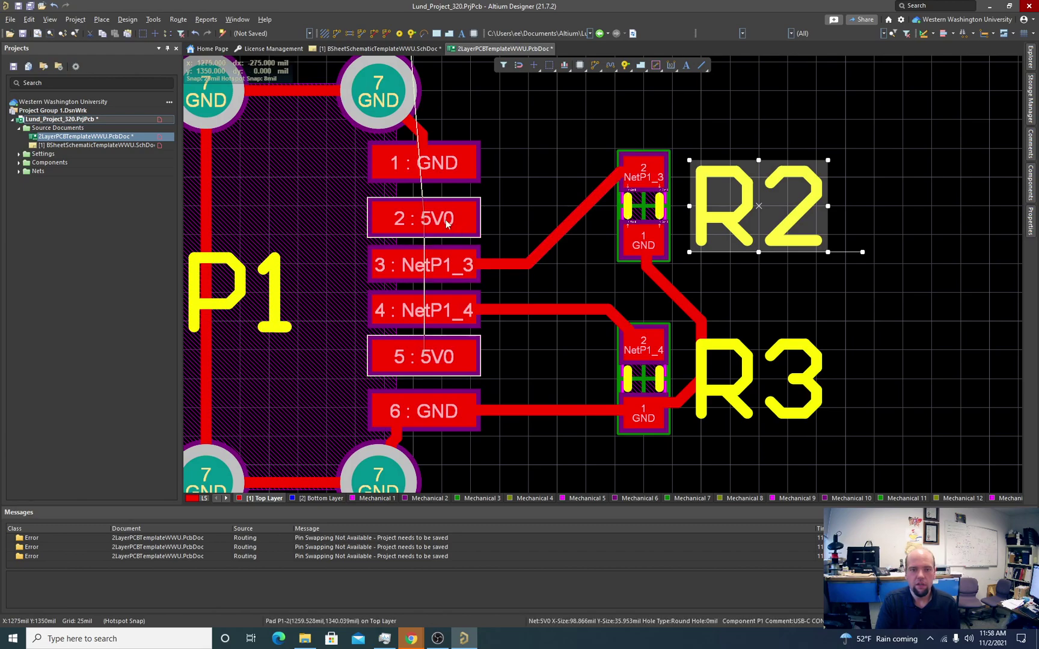
click(447, 219)
ctrl+scroll(446, 219, down, 2)
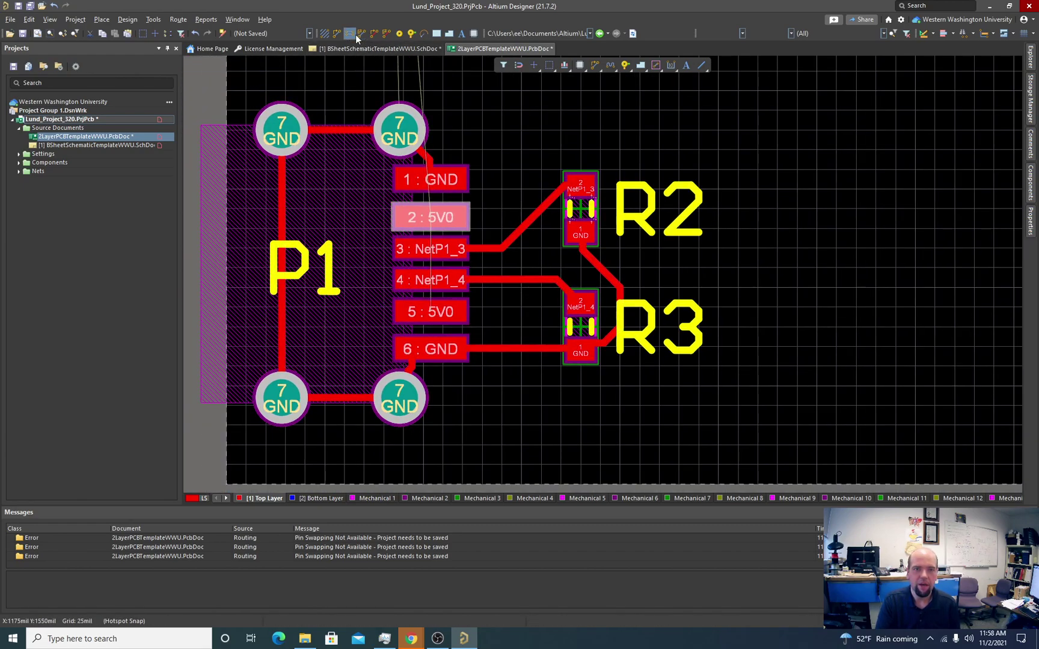
key(u)
key(i)
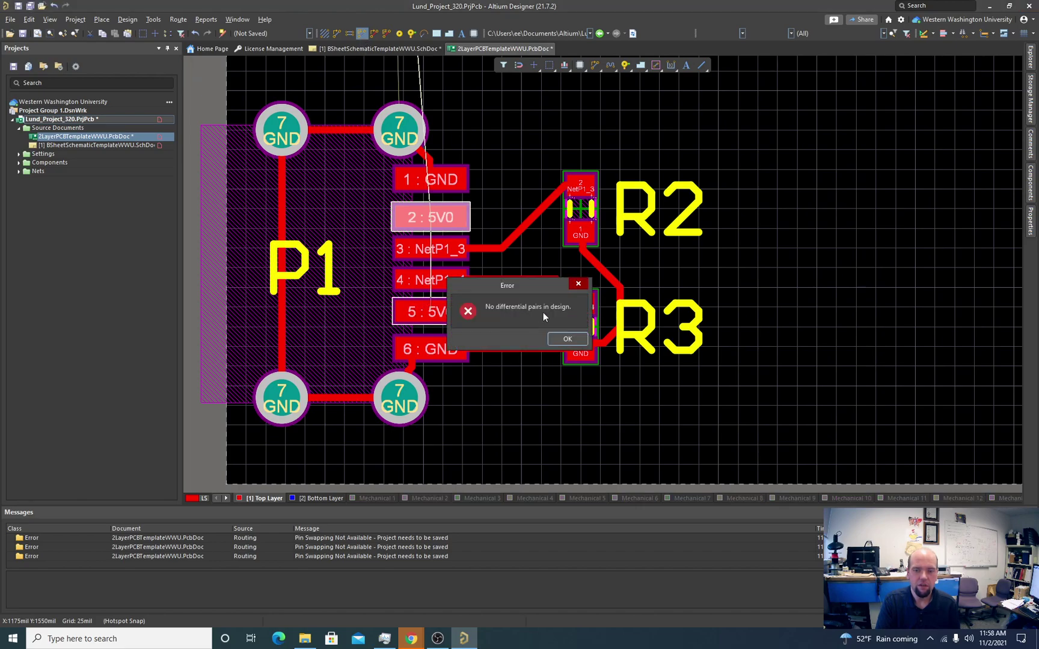
click(567, 339)
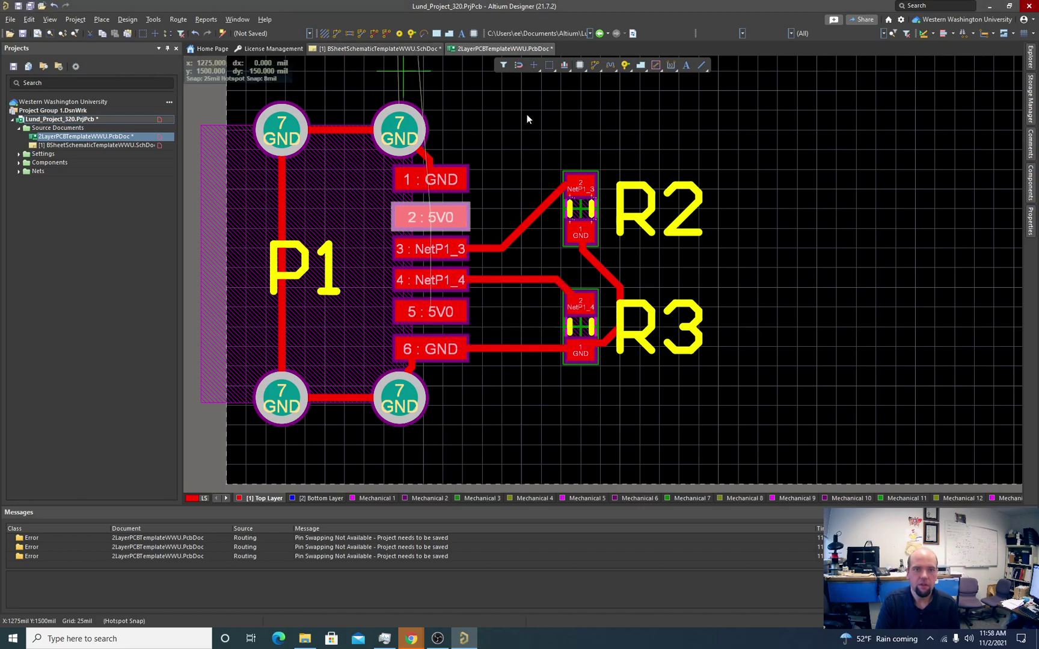
Step: Route a 20 mil 5V0 track from P1 pad 5 around the inside of the connector to pad 2
click(431, 317)
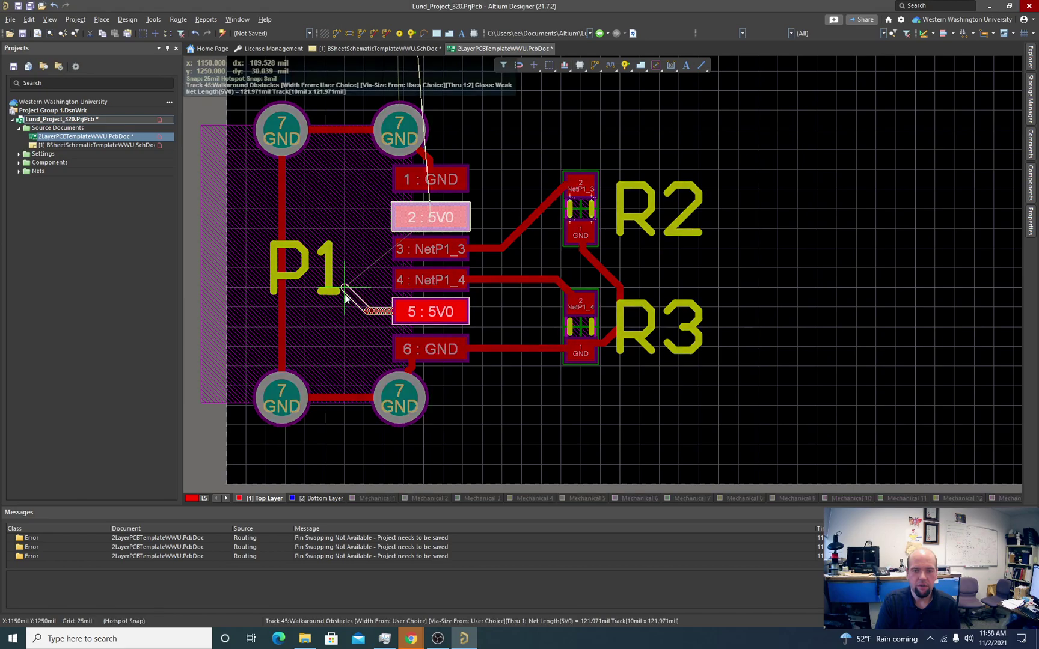
key(Tab)
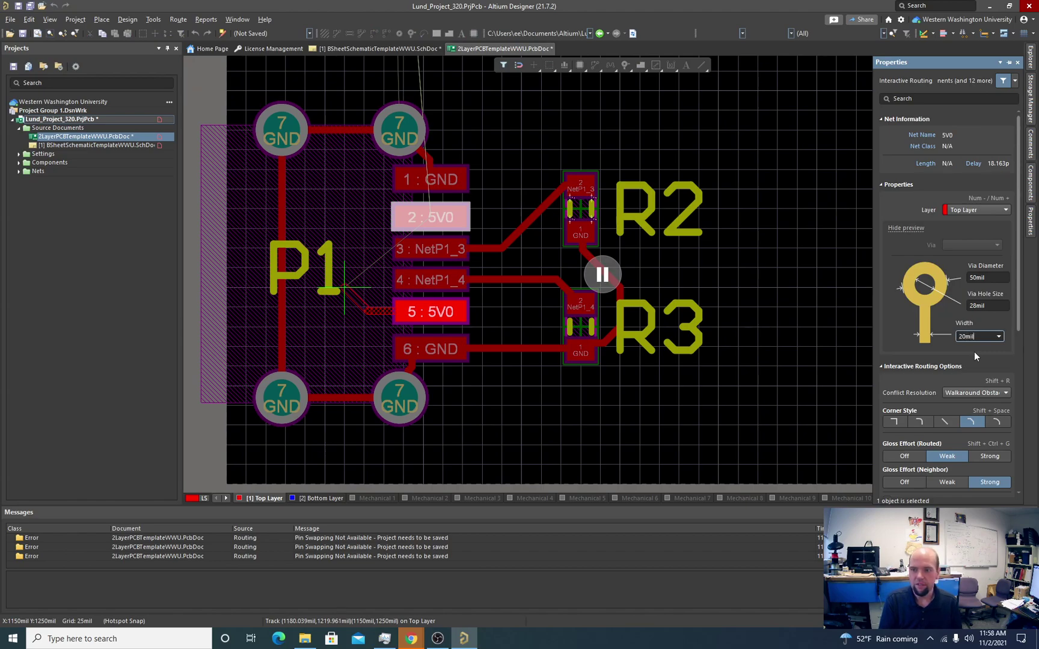
text(20mil)
key(Return)
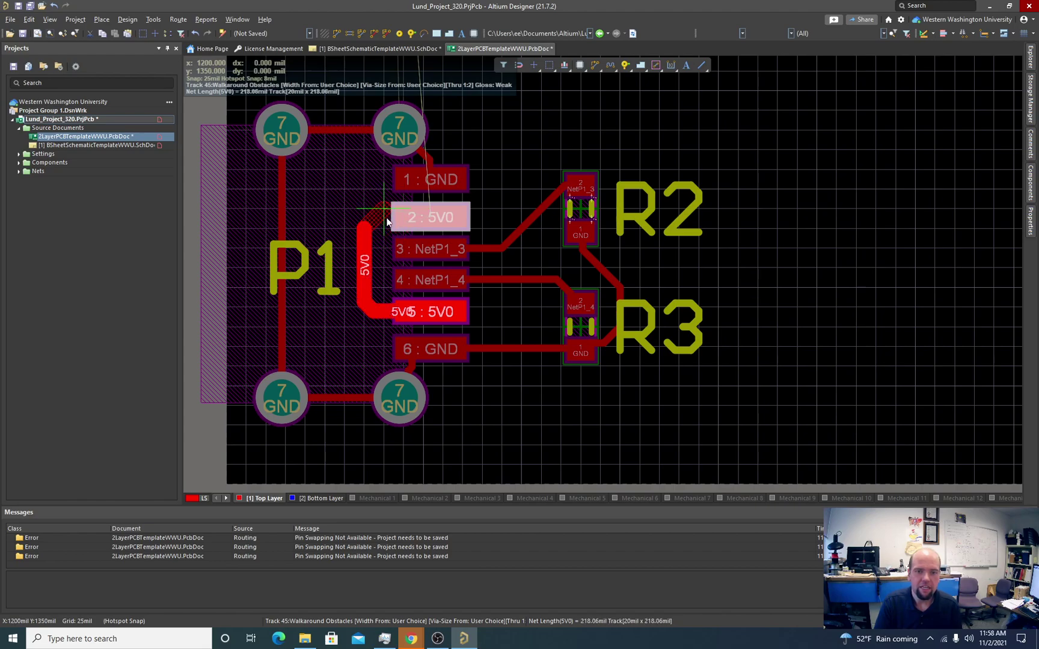
click(428, 220)
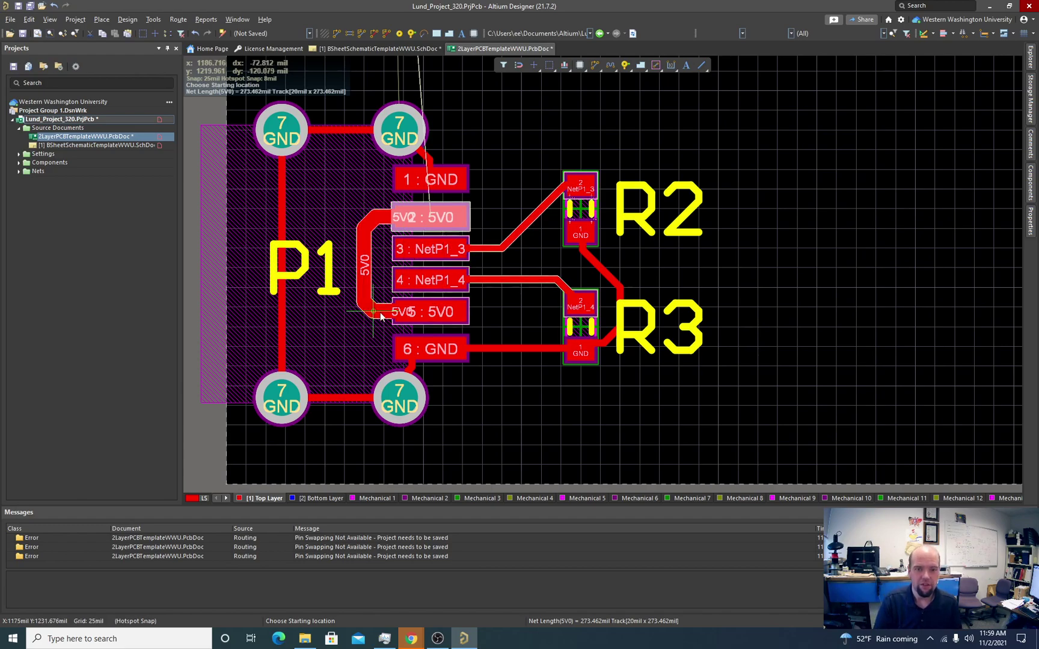
Step: Route a 20 mil GND track from P1 pad 6 around the 5V0 loop inside the connector to pad 1
click(409, 349)
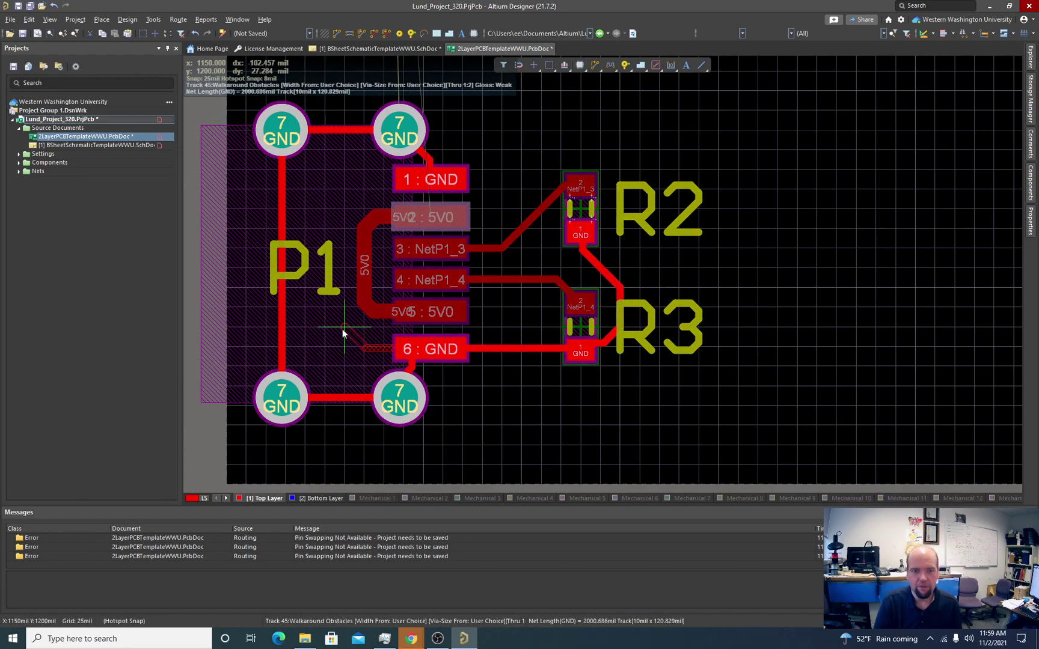
key(Tab)
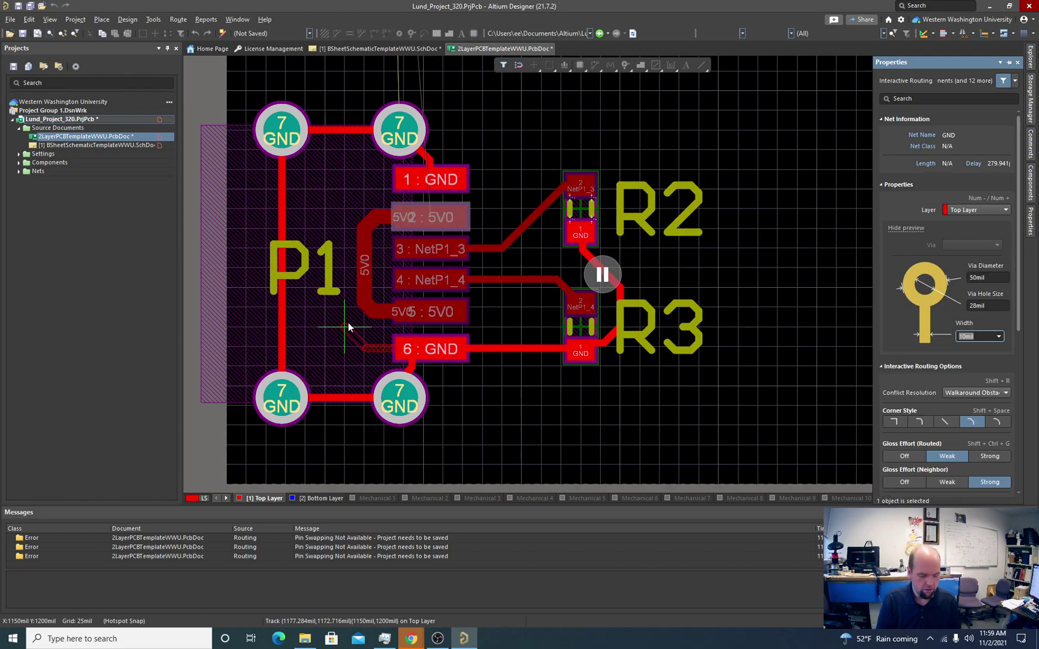
key(Return)
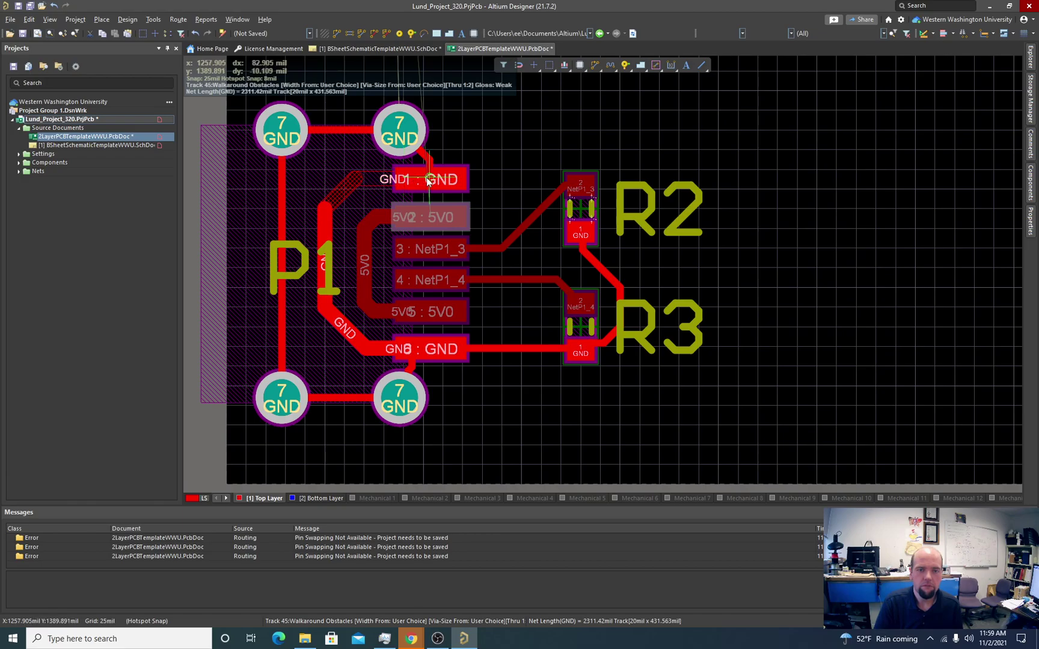
click(428, 180)
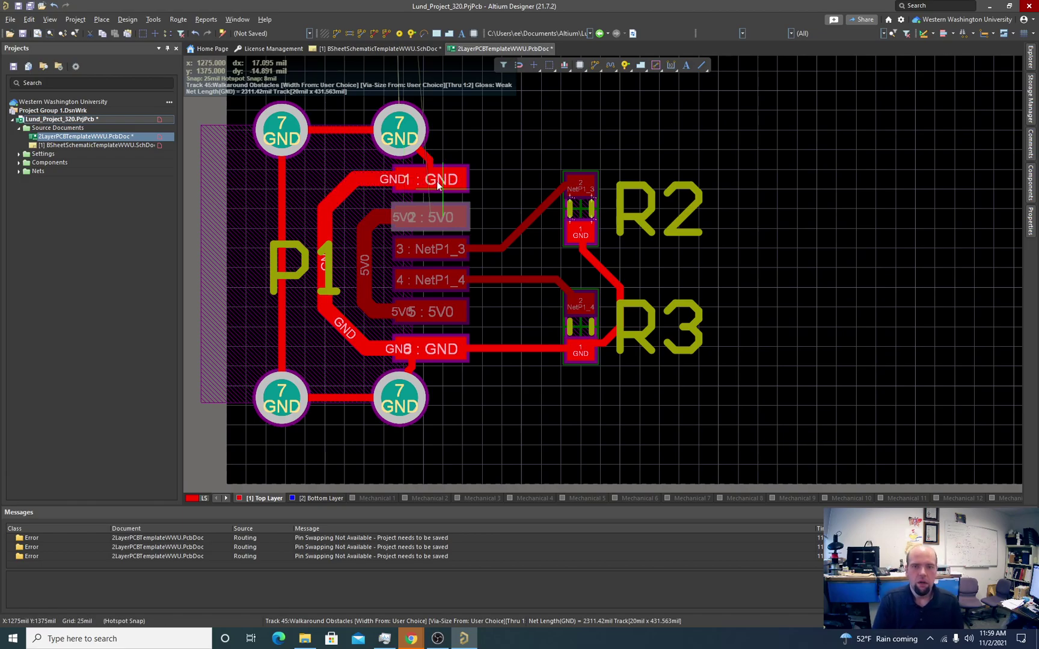
right_click(437, 185)
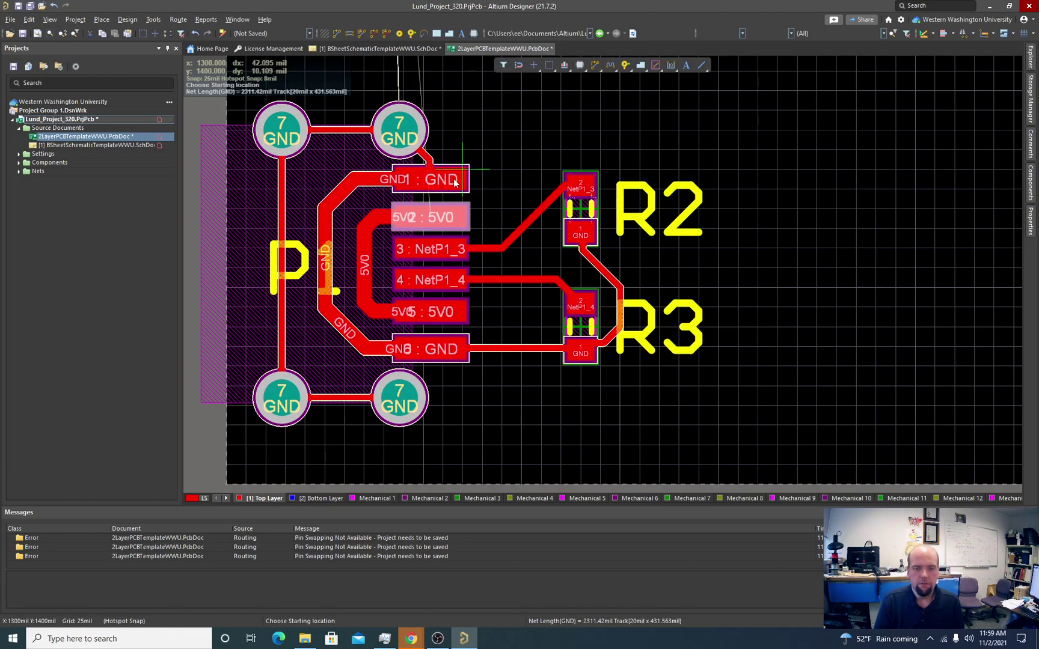
Step: Route a 20 mil 5V0 track from P1 pad 2 diagonally upward and across above R2, ending at X 1500, Y 1450 mil
scroll(437, 348, up, 3)
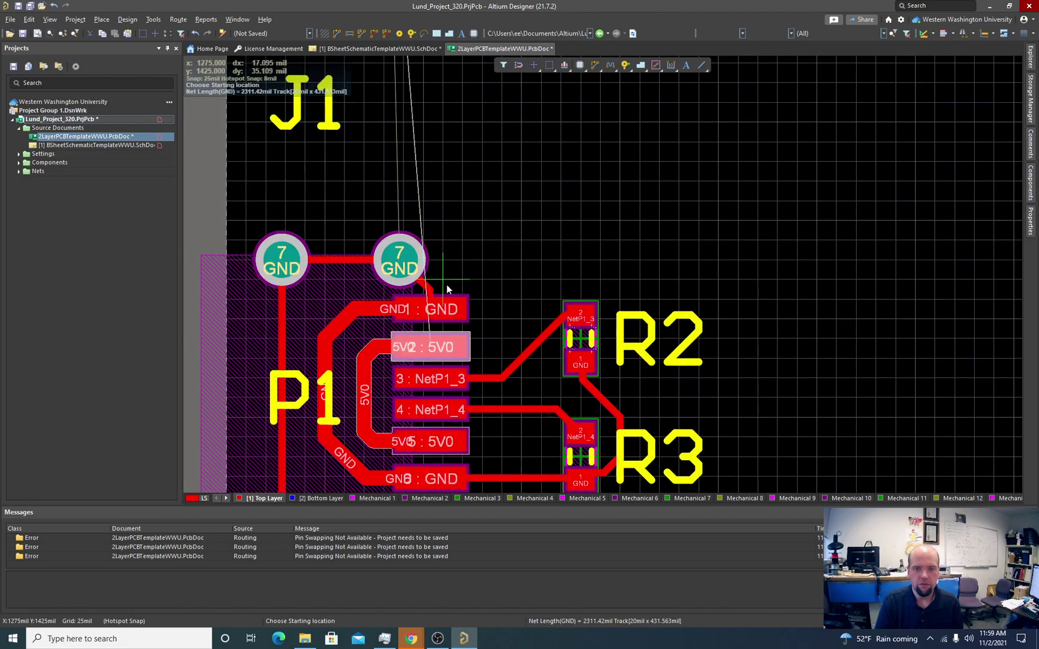
click(439, 347)
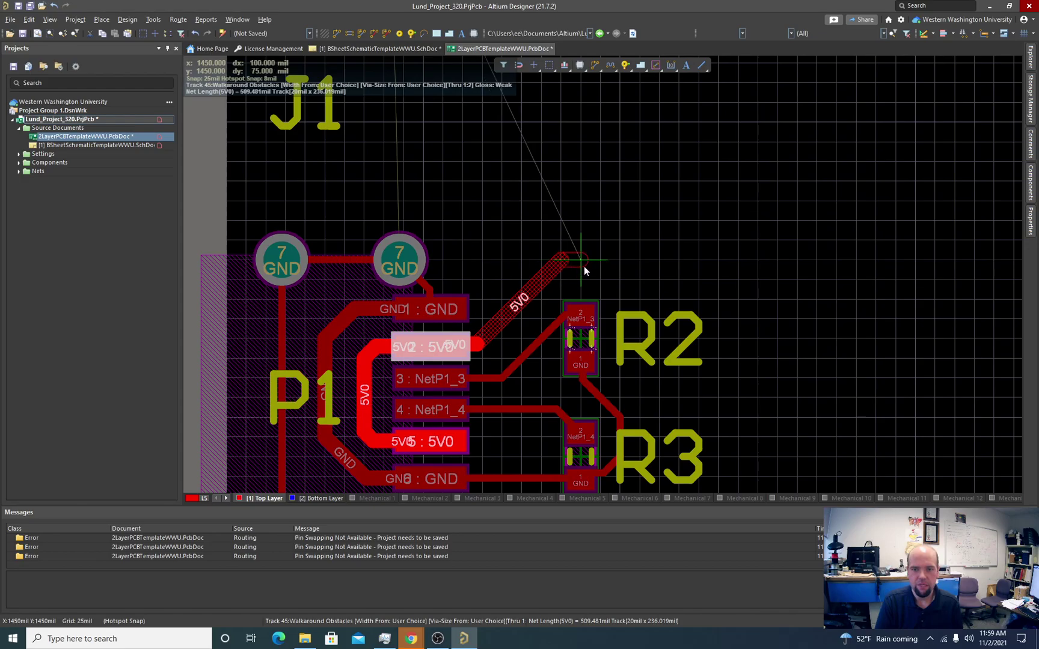
click(616, 266)
right_click(616, 265)
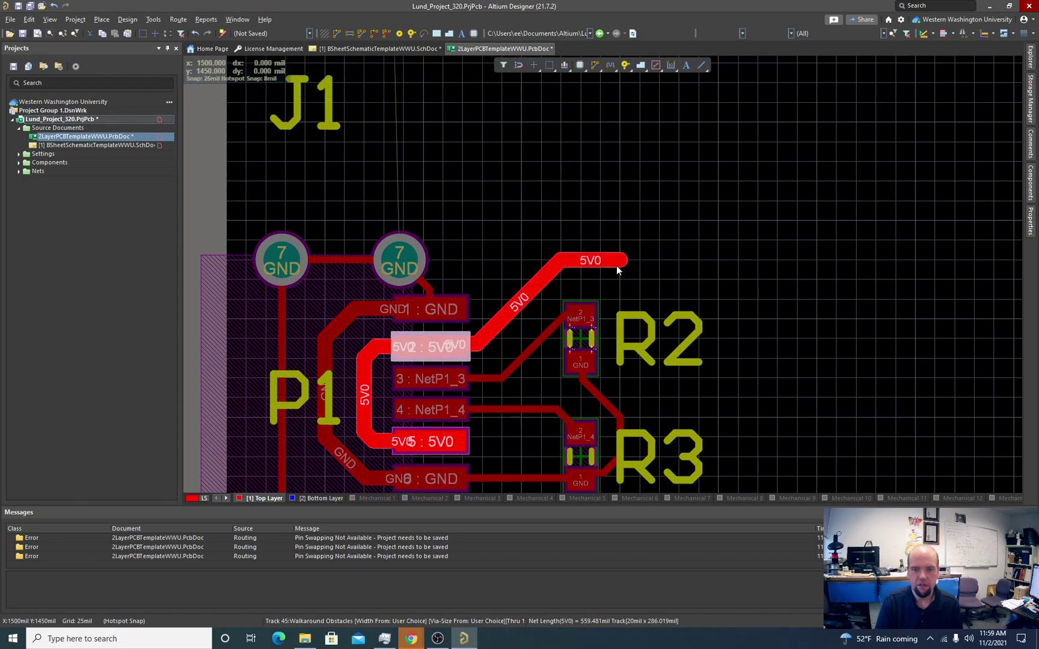
Step: Examine the remaining unrouted connections between P1 and J1, and the net assignments of J1's pads beside R1
ctrl+scroll(526, 252, up, 2)
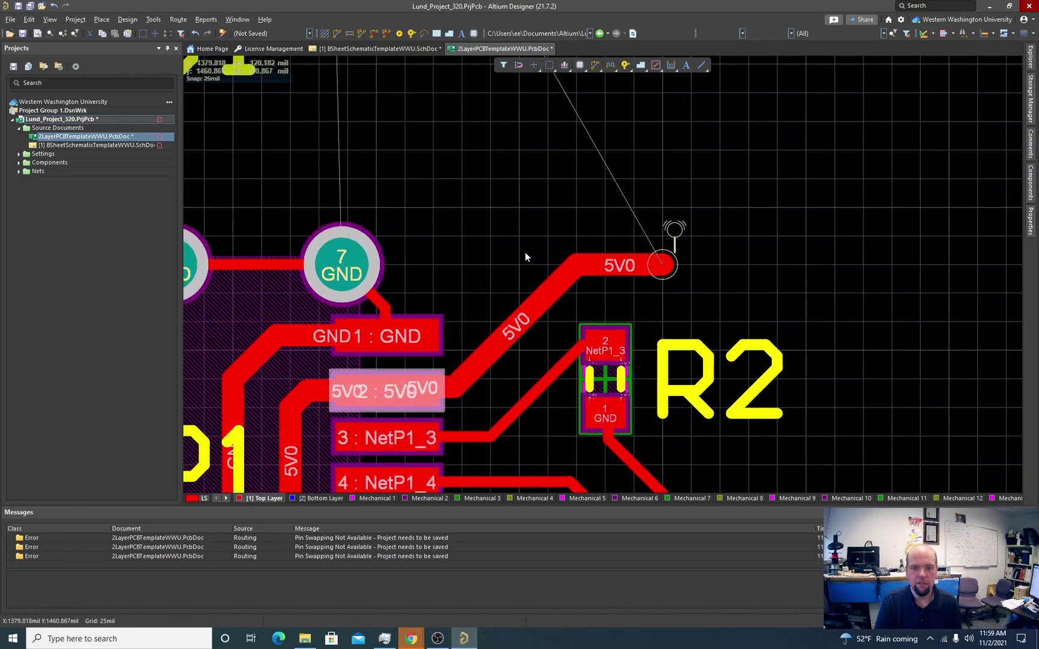
ctrl+scroll(523, 253, down, 3)
scroll(521, 251, up, 3)
scroll(521, 251, down, 4)
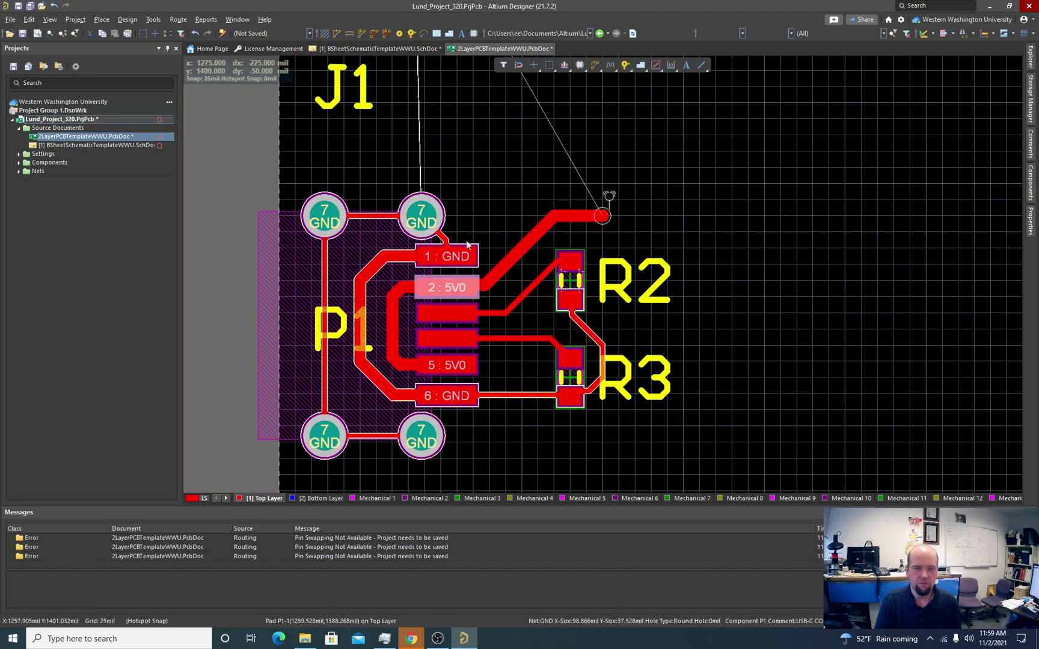
ctrl+scroll(431, 285, down, 2)
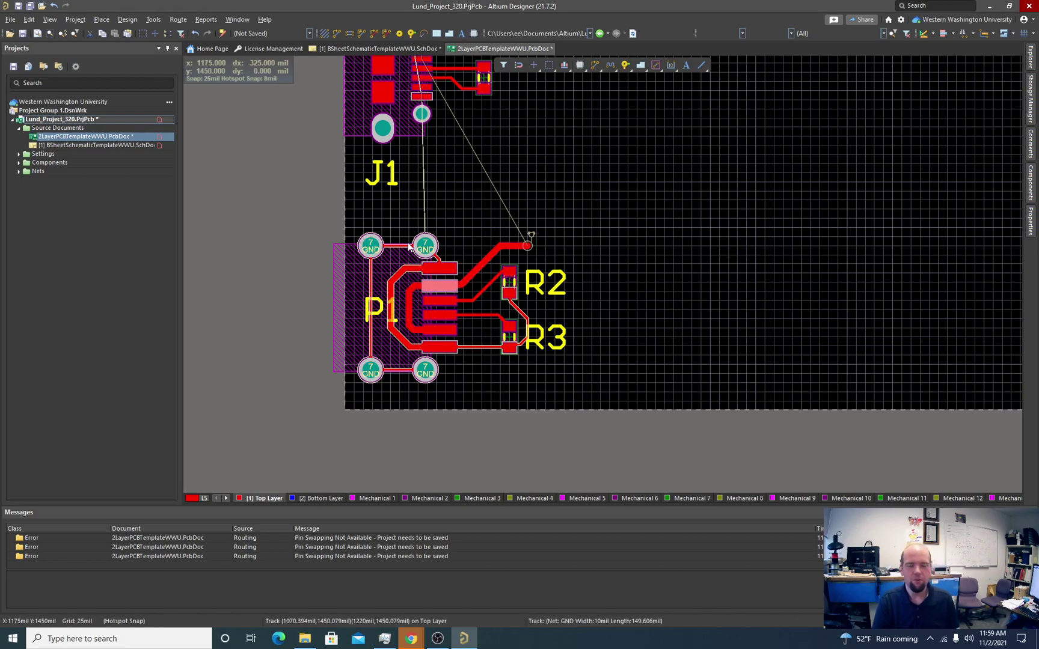
scroll(451, 233, up, 3)
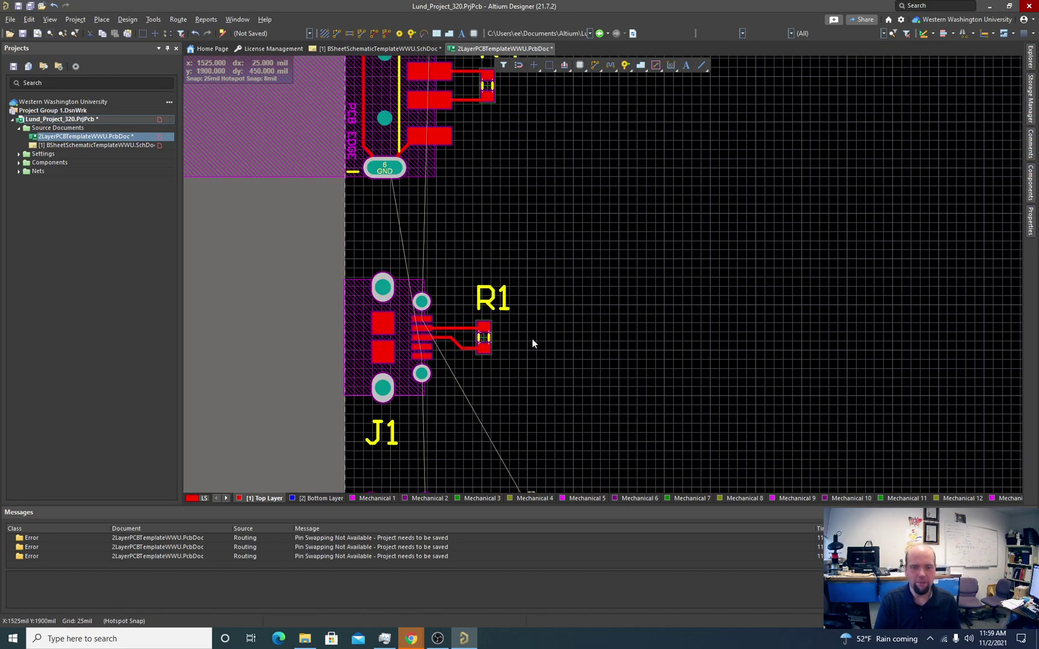
ctrl+scroll(456, 372, down, 1)
ctrl+scroll(445, 371, up, 5)
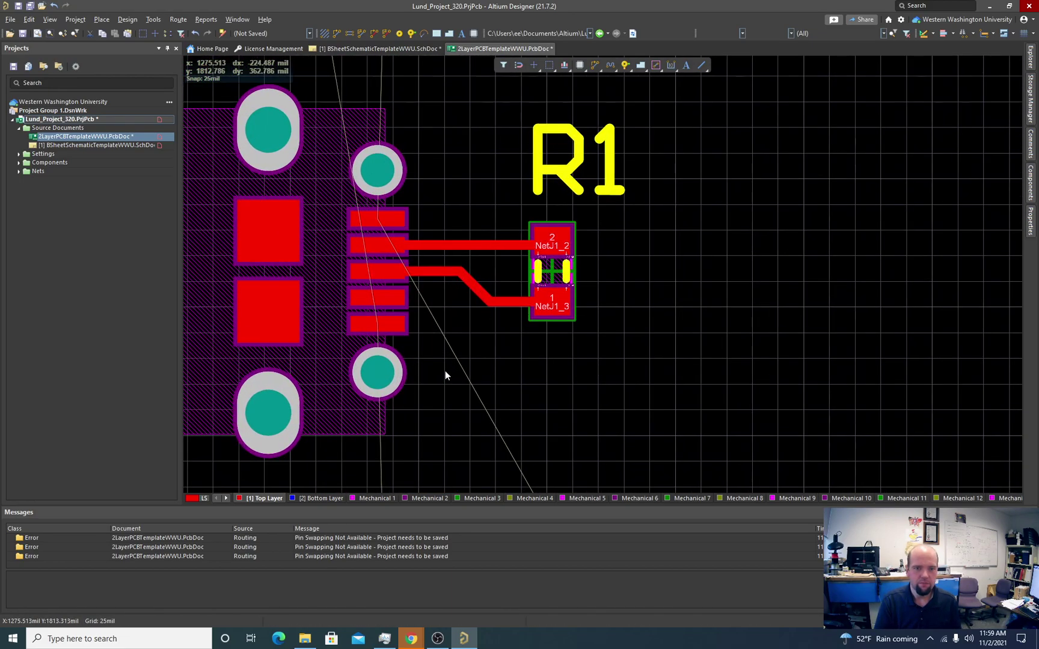
ctrl+scroll(440, 369, up, 1)
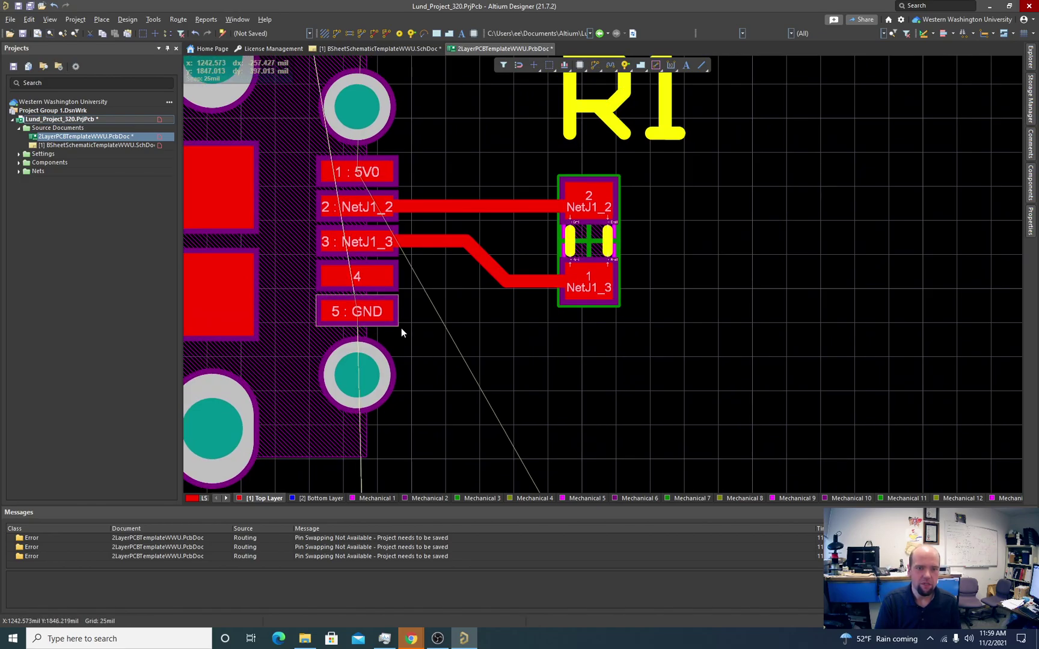
Step: Route a 16 mil 5V0 track from J1 pad 1 outward, diagonally up and across above R1, ending at X 1400, Y 2000 mil
ctrl+scroll(413, 311, up, 1)
ctrl+scroll(464, 341, down, 2)
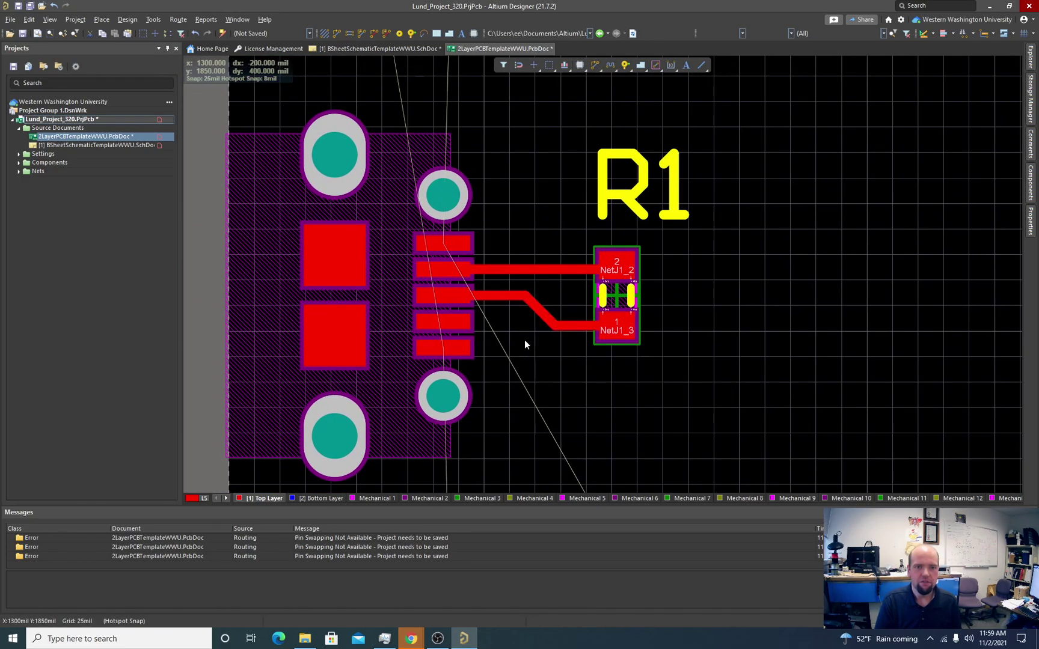
ctrl+scroll(525, 343, up, 1)
ctrl+scroll(471, 258, up, 1)
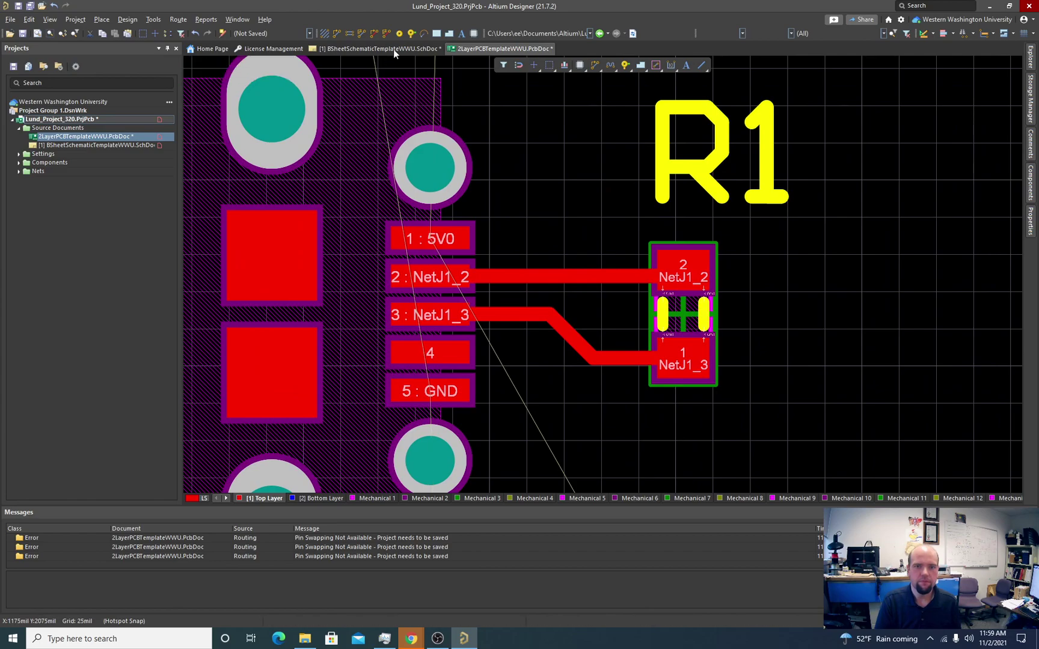
click(337, 33)
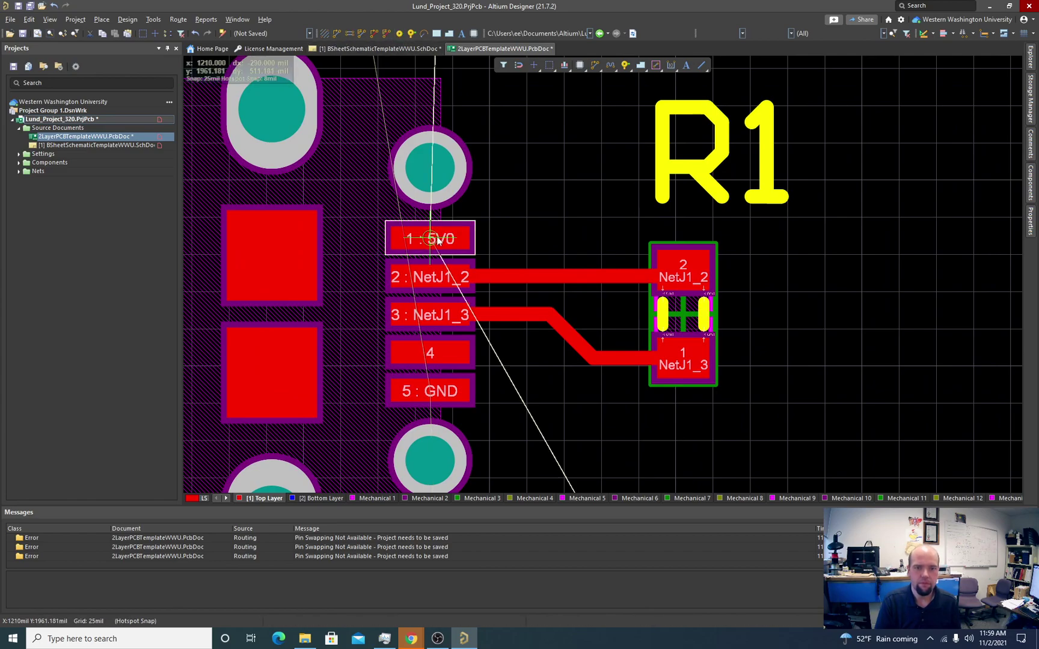
click(430, 239)
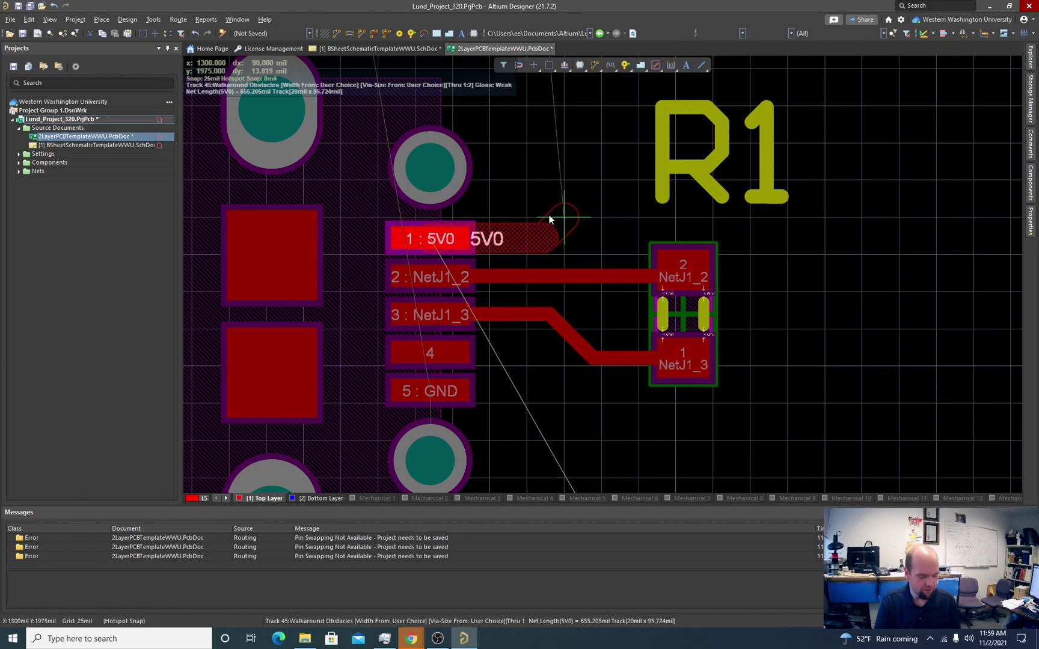
key(Tab)
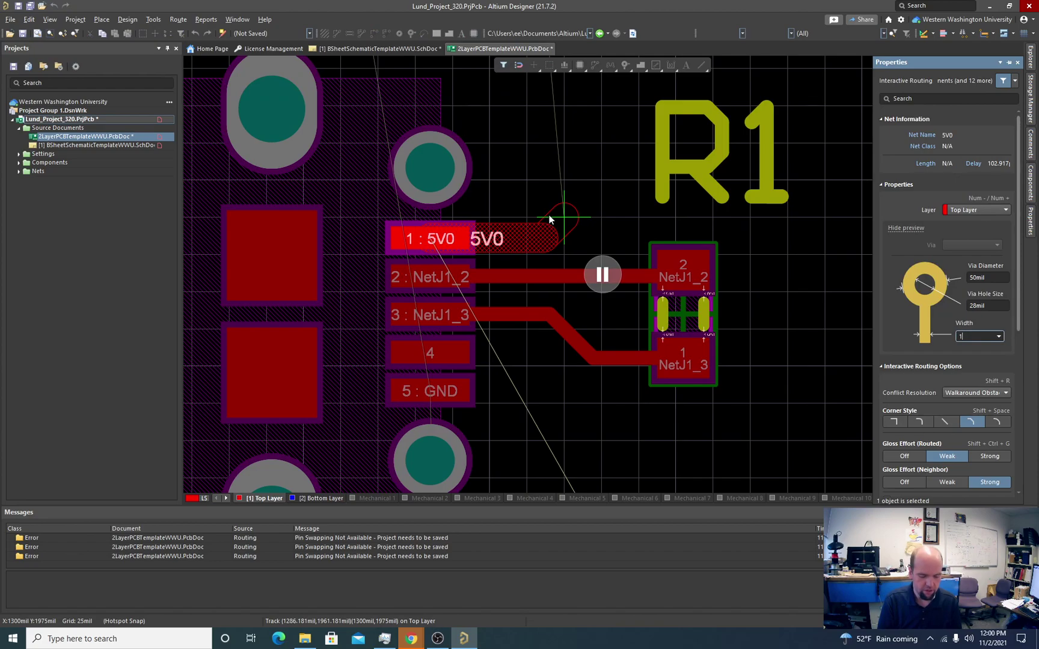
key(Escape)
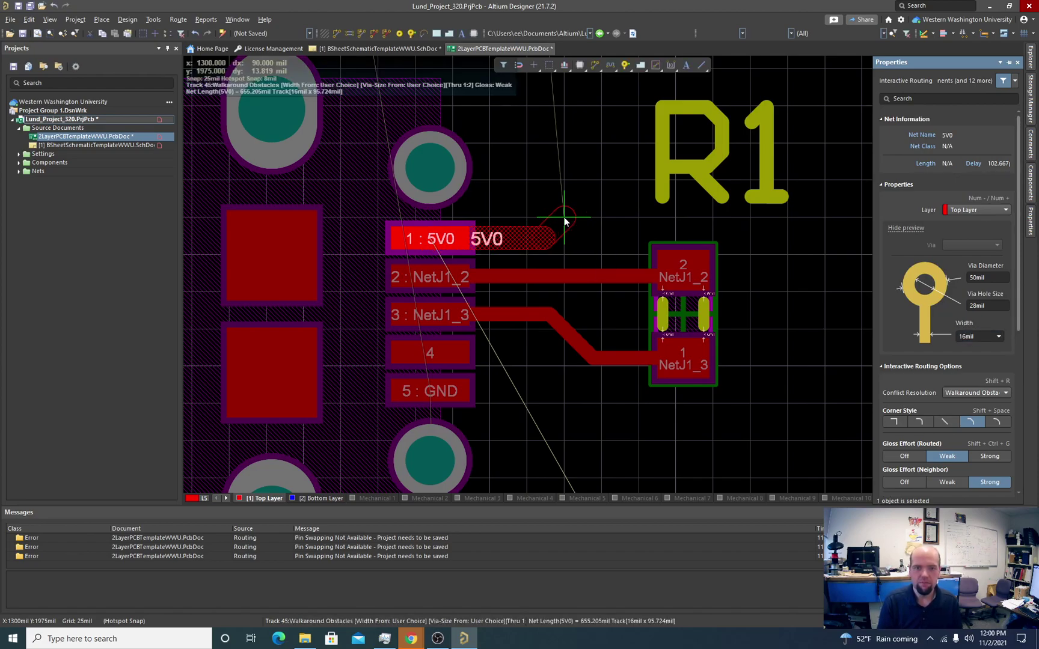
click(604, 181)
click(715, 179)
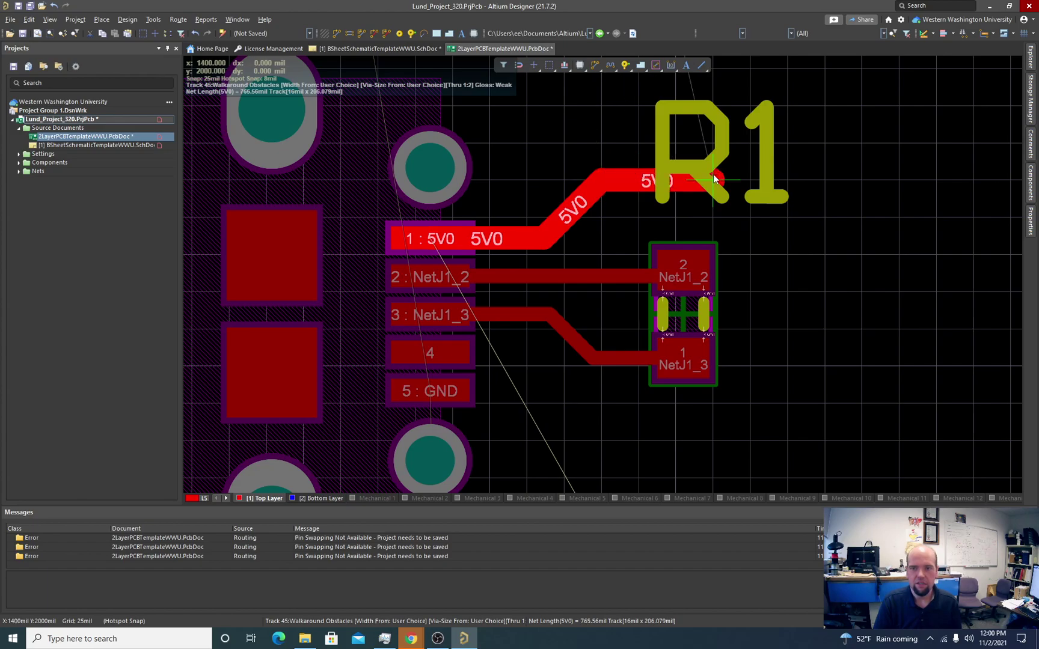
right_click(716, 179)
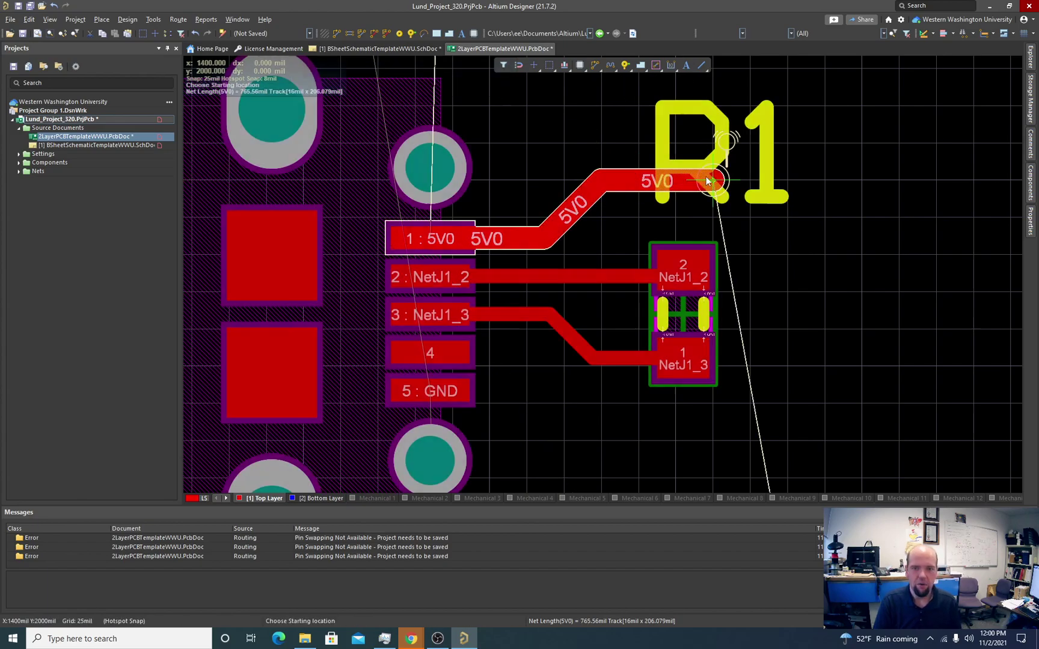
Step: Route a 16 mil GND track from J1 pad 5 outward, diagonally down and across below R1, ending at X 1400, Y 1800 mil
click(434, 395)
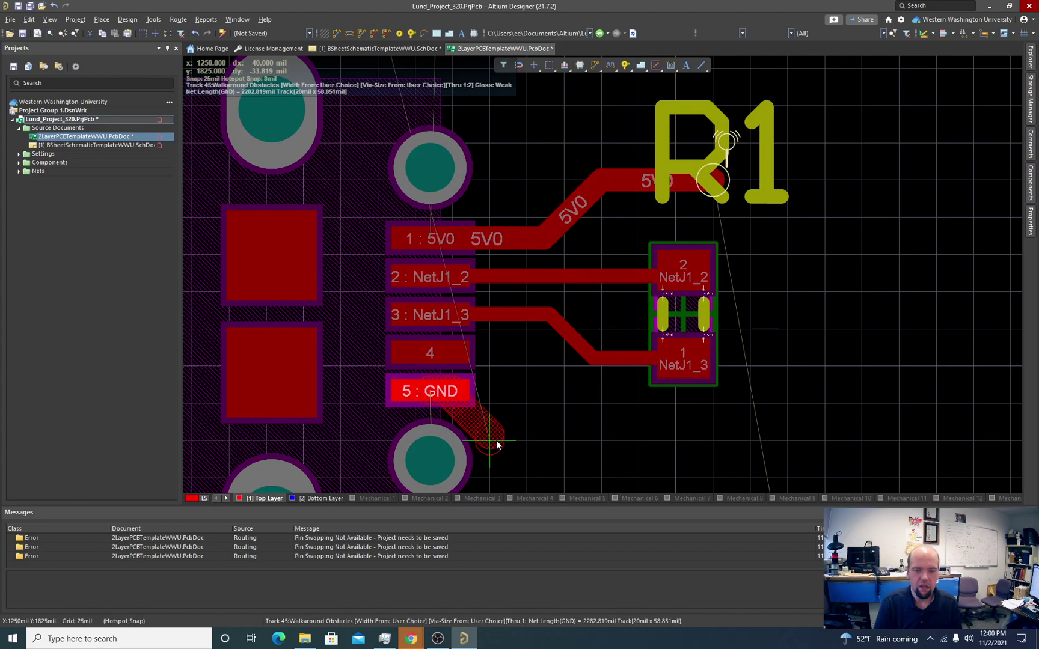
key(Tab)
text(16)
key(Escape)
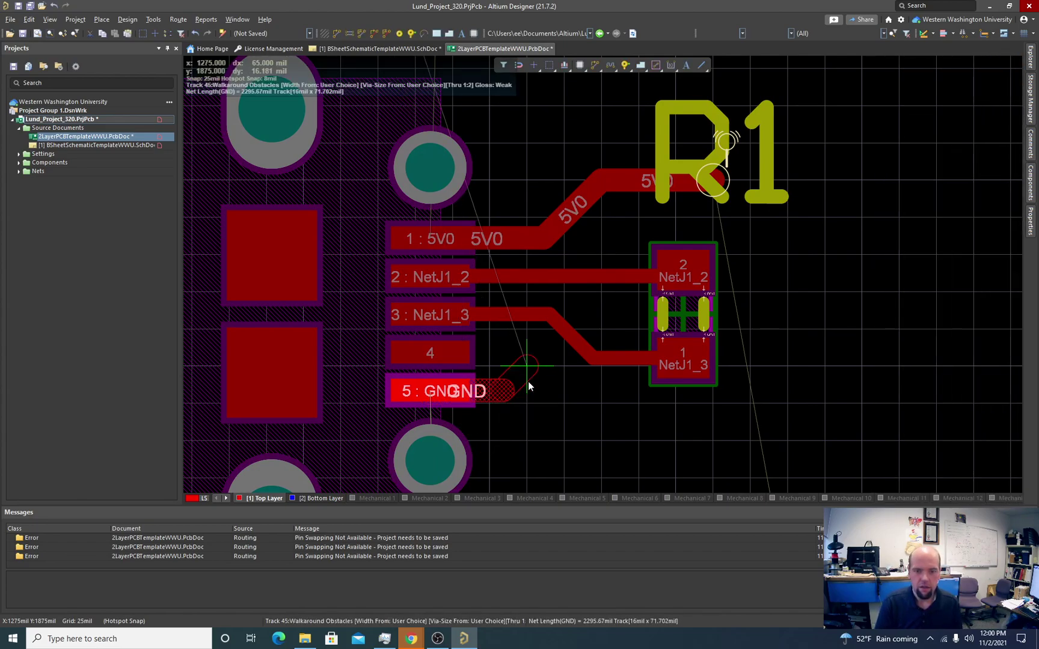
click(553, 387)
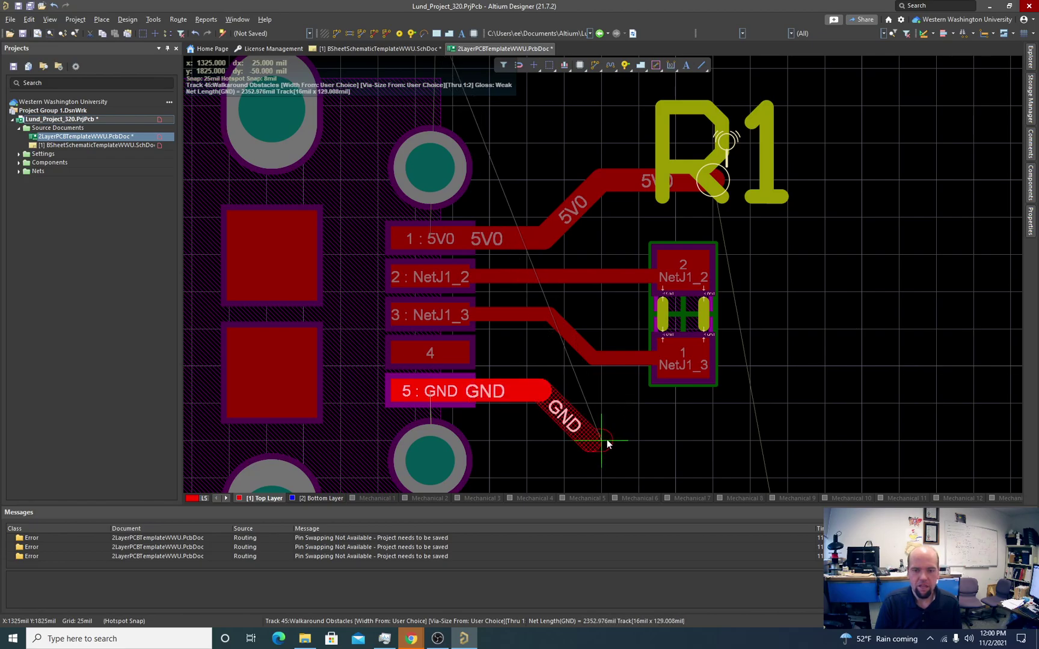
ctrl+scroll(607, 443, down, 2)
scroll(633, 438, up, 3)
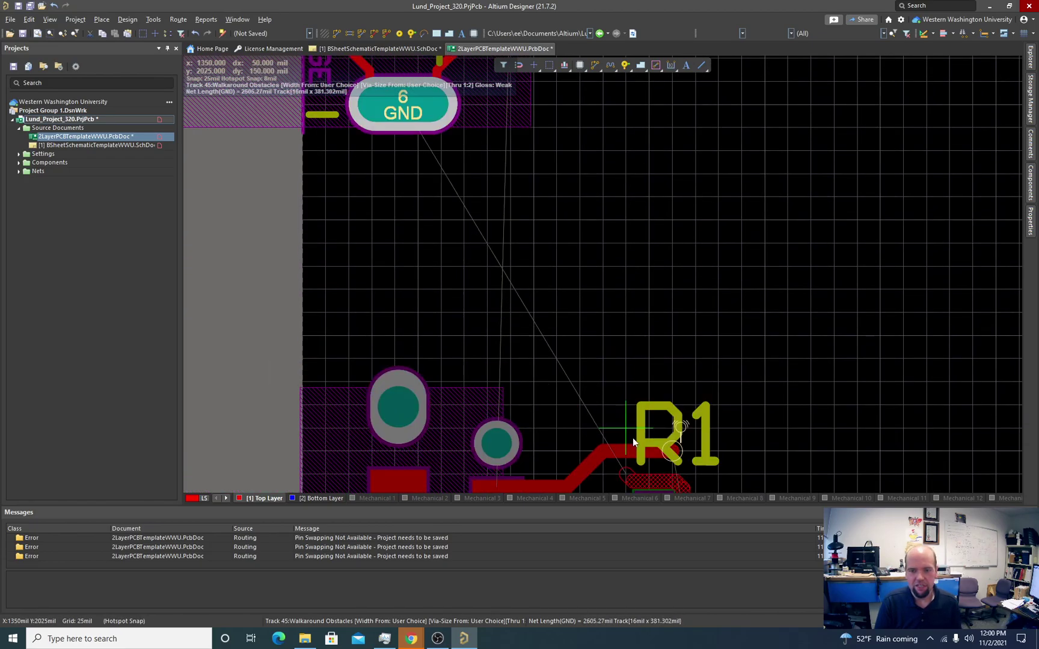
scroll(633, 438, down, 3)
scroll(626, 438, down, 2)
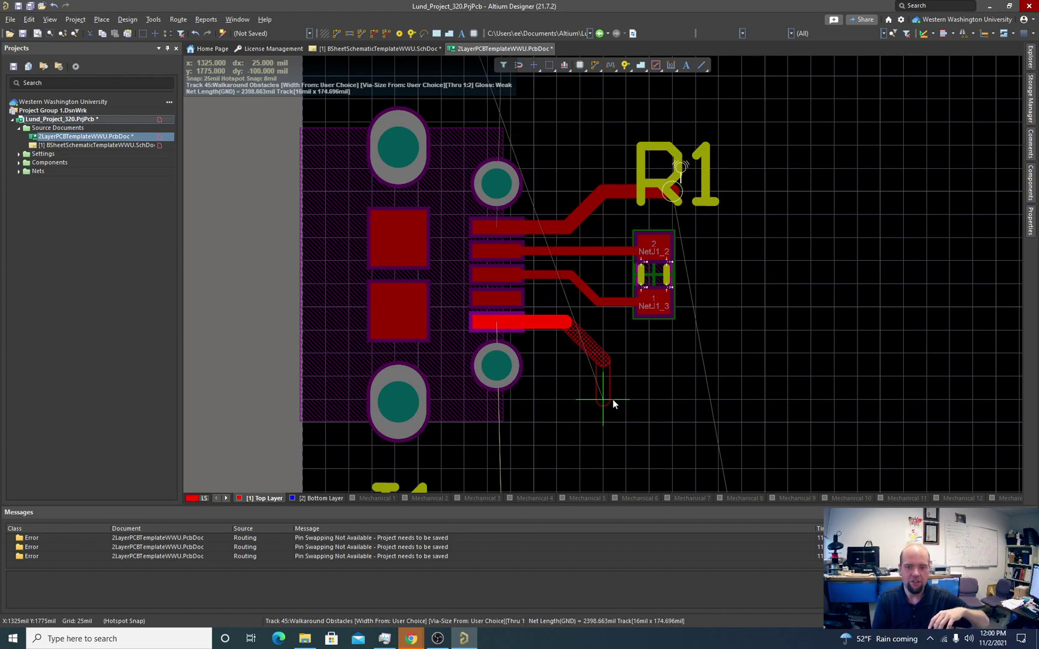
click(613, 399)
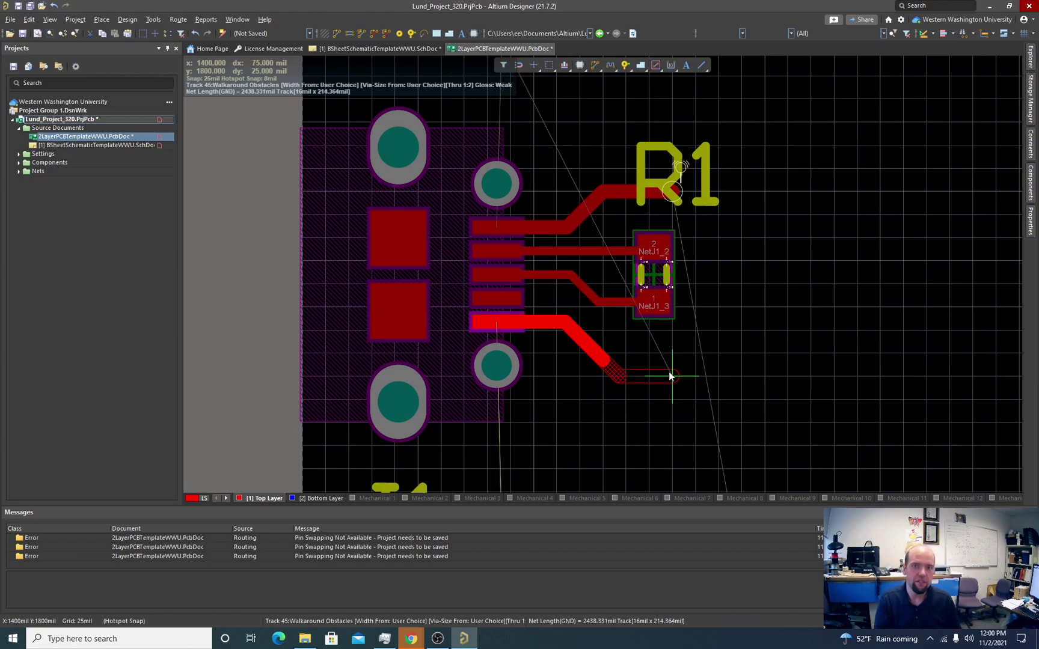
click(666, 373)
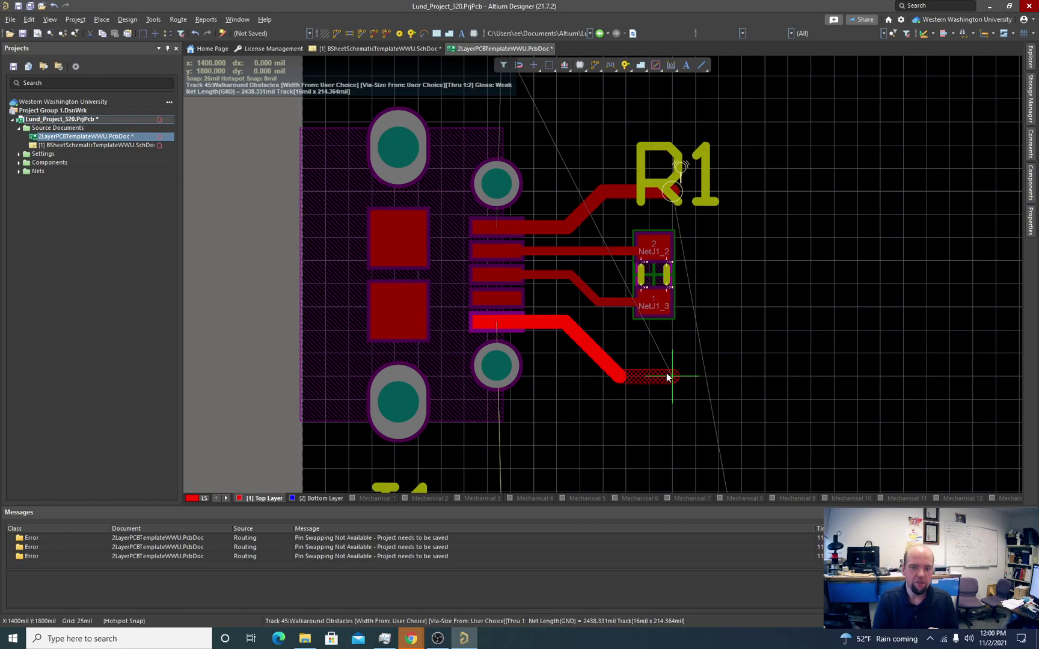
click(667, 376)
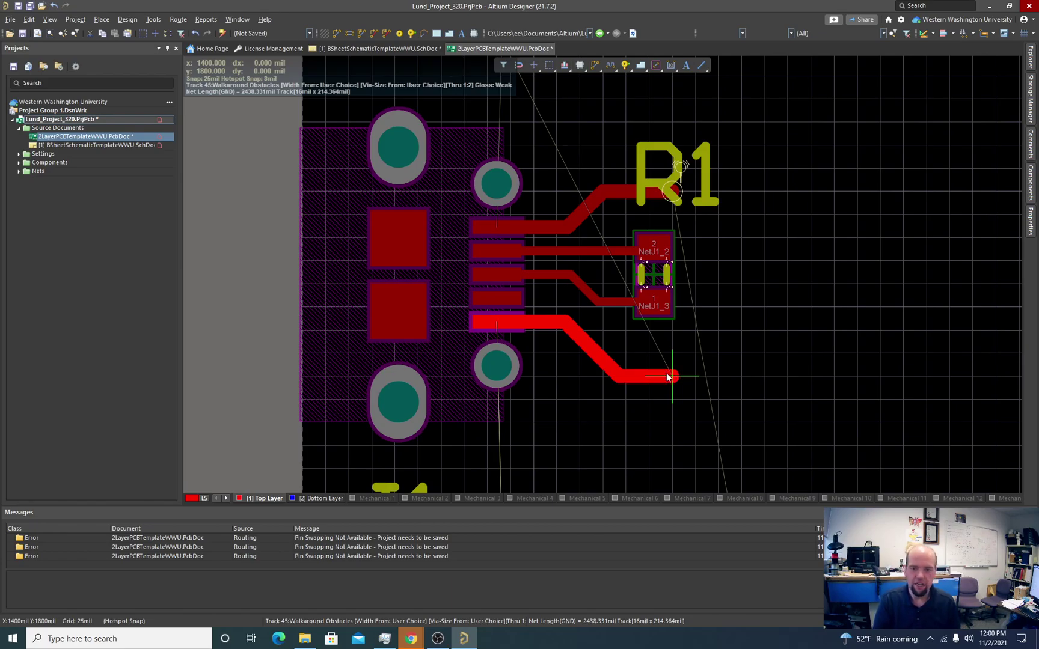
right_click(666, 377)
Step: Examine J1's pads and mounting holes for net assignments, along with the unrouted connections running toward P1
ctrl+scroll(495, 407, up, 2)
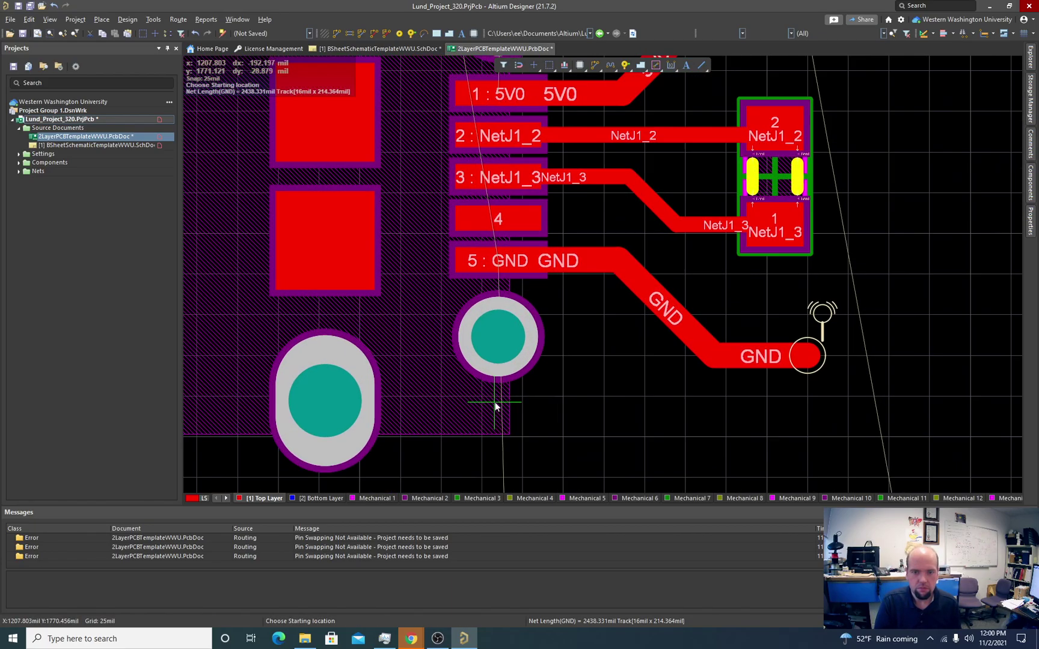
ctrl+scroll(495, 398, up, 2)
scroll(495, 398, up, 3)
ctrl+scroll(496, 398, down, 2)
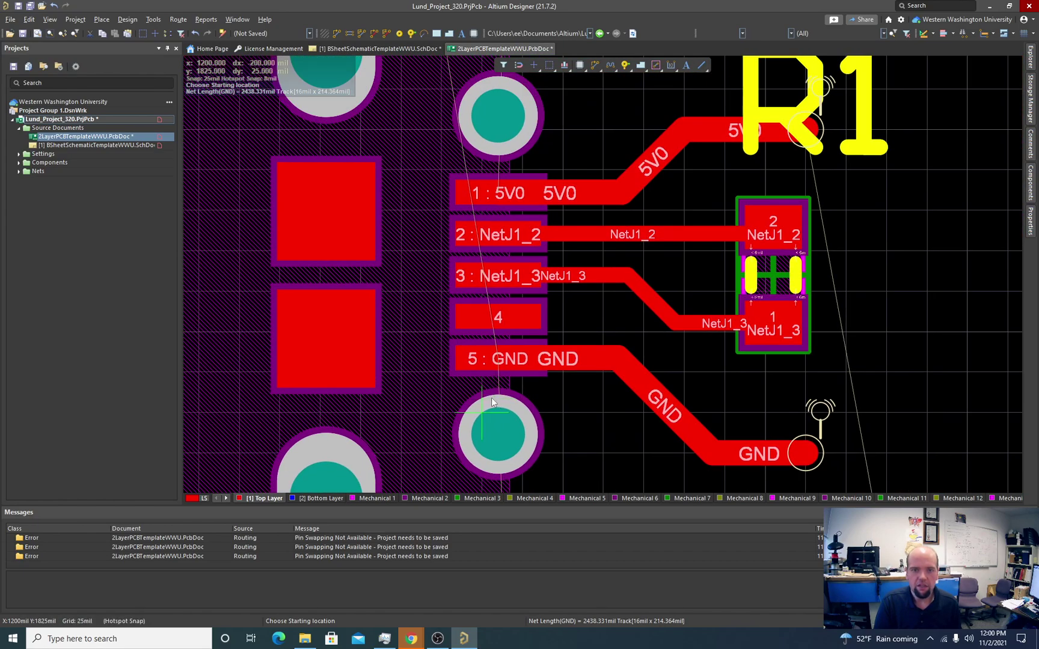
ctrl+scroll(491, 398, down, 1)
scroll(491, 385, up, 3)
scroll(490, 376, down, 2)
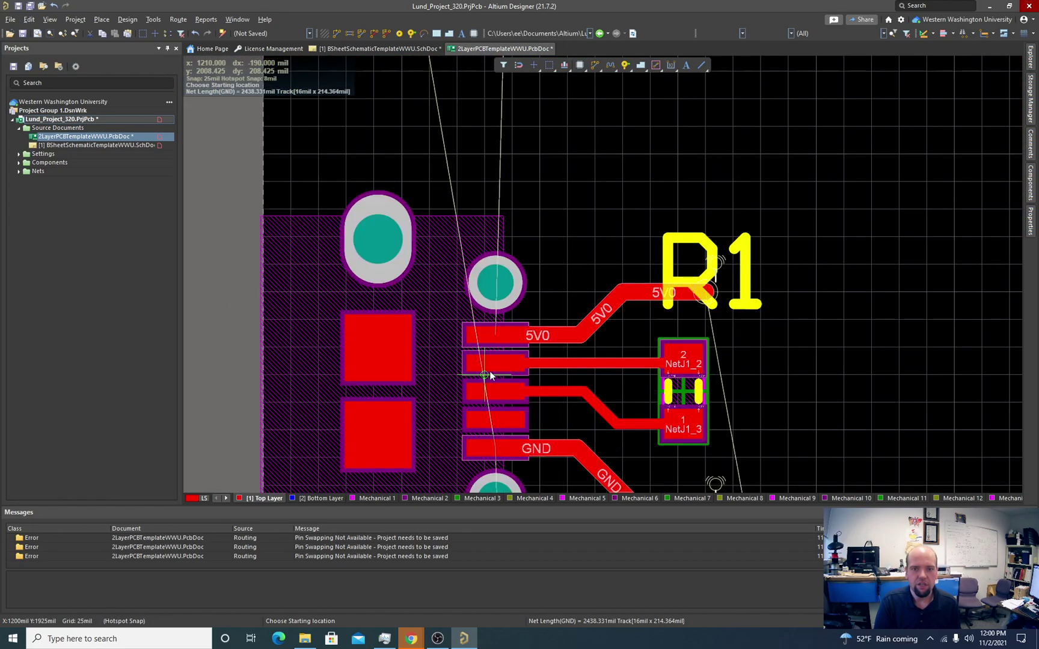
scroll(490, 376, down, 3)
ctrl+scroll(490, 375, up, 2)
scroll(490, 376, up, 4)
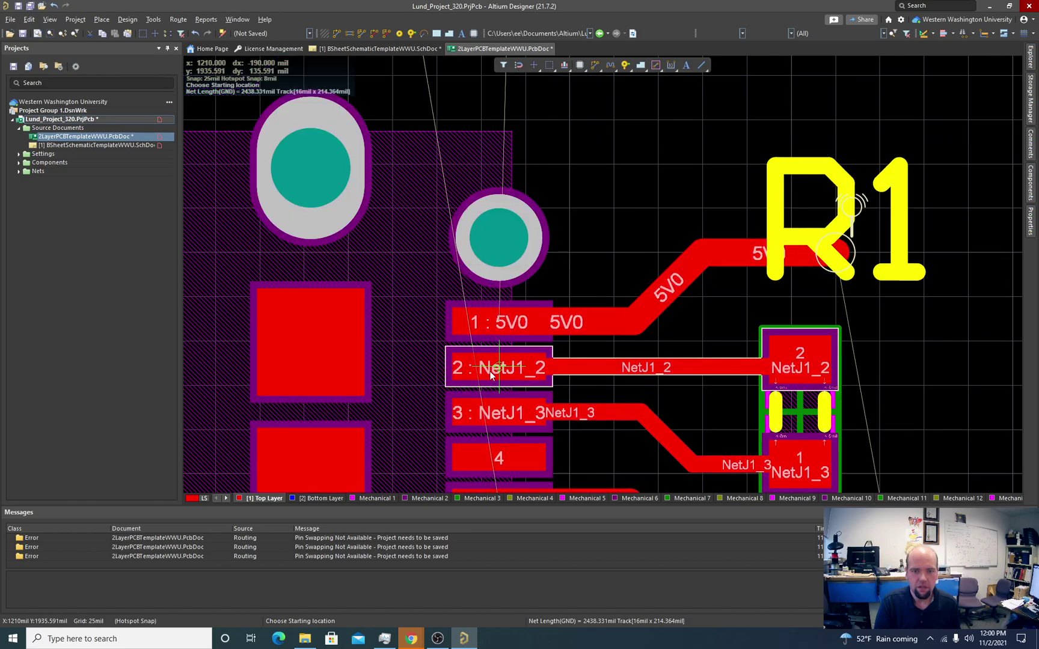
ctrl+scroll(492, 374, up, 3)
ctrl+scroll(508, 221, down, 2)
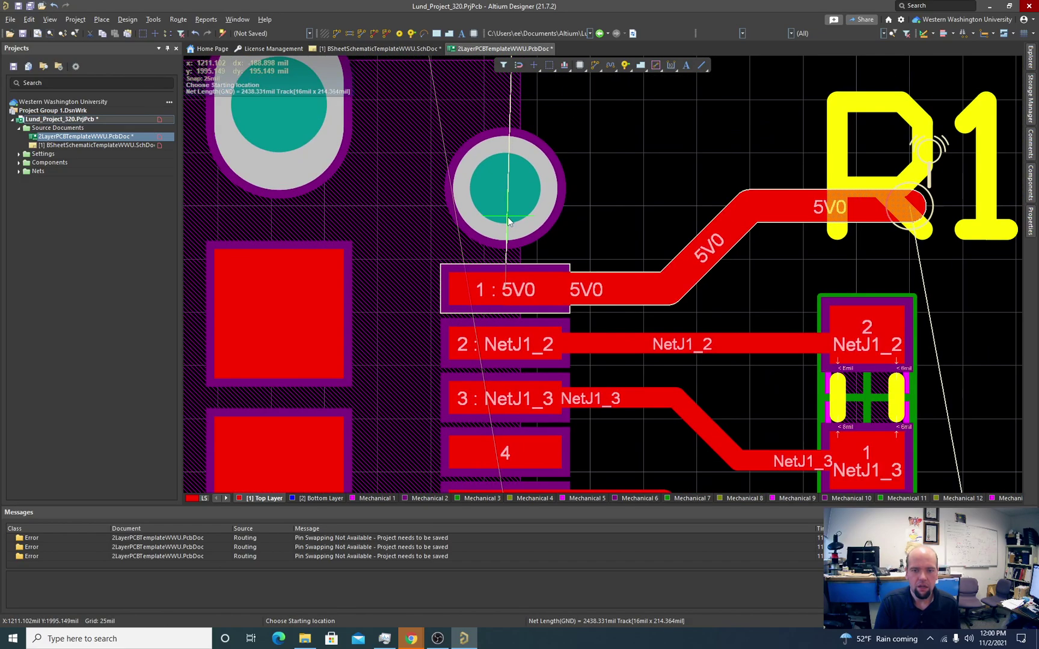
ctrl+scroll(507, 220, down, 2)
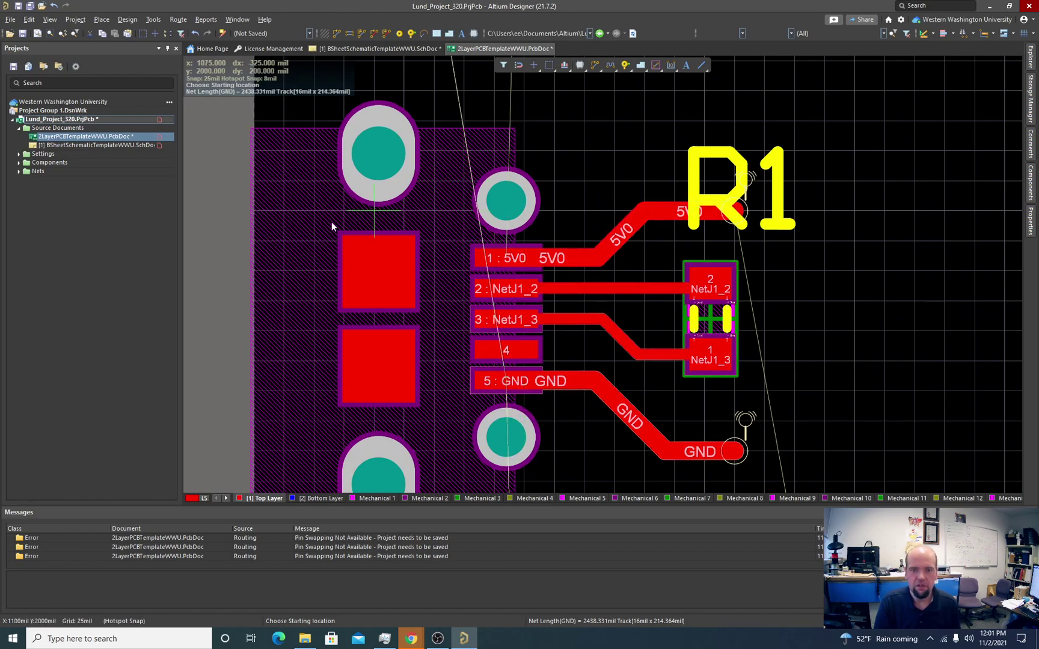
ctrl+scroll(380, 256, down, 2)
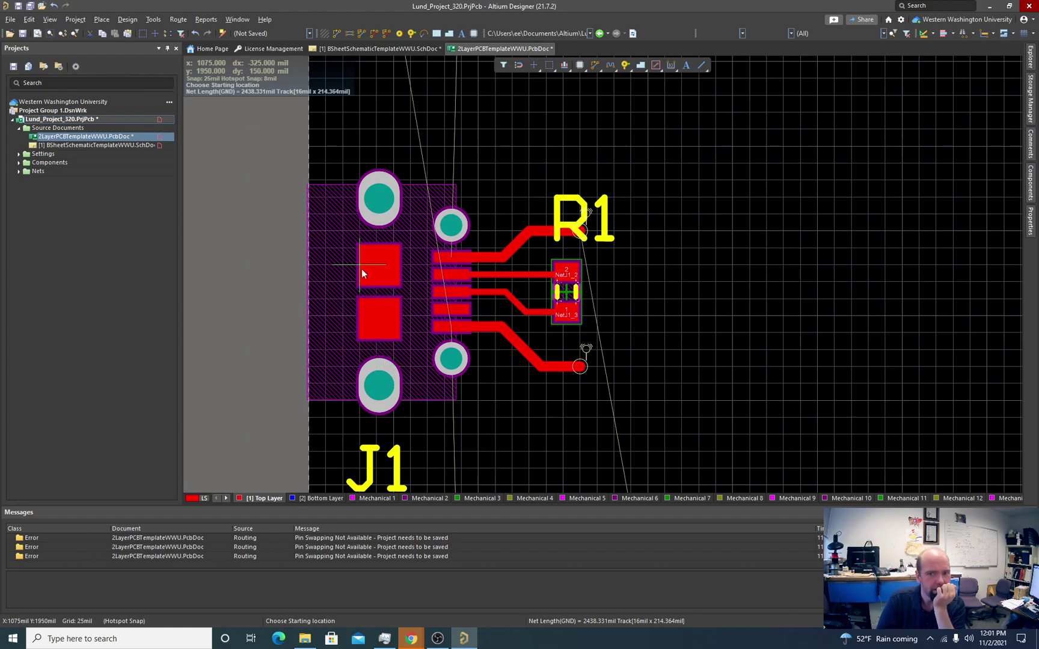
scroll(419, 346, down, 4)
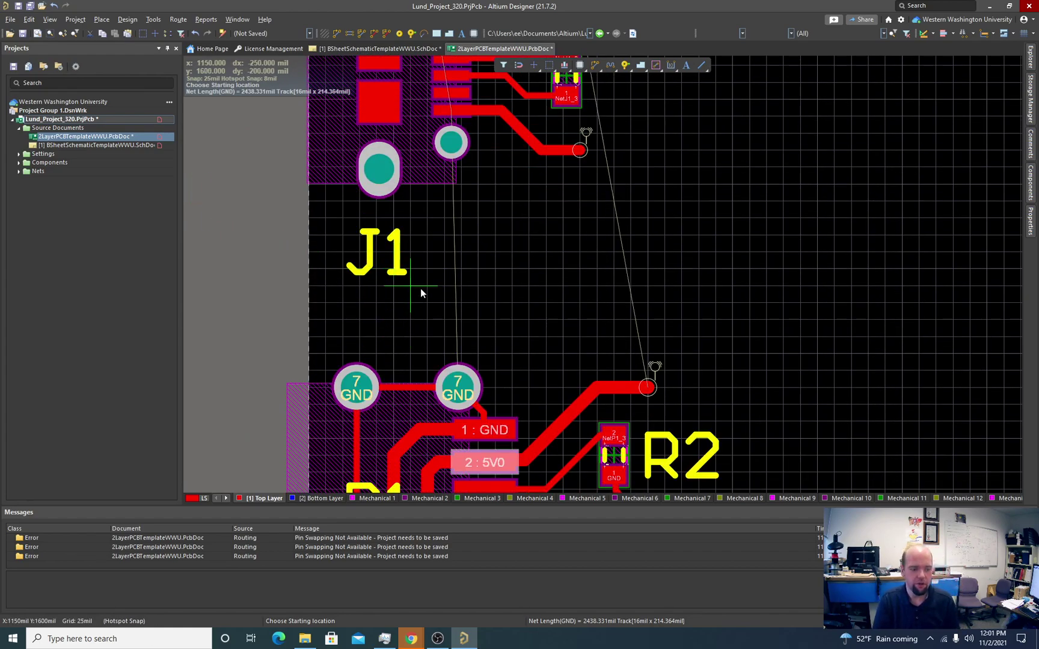
Step: Check J1's pin connections in the schematic against P1 and J2, and return to the PCB layout
double_click(146, 146)
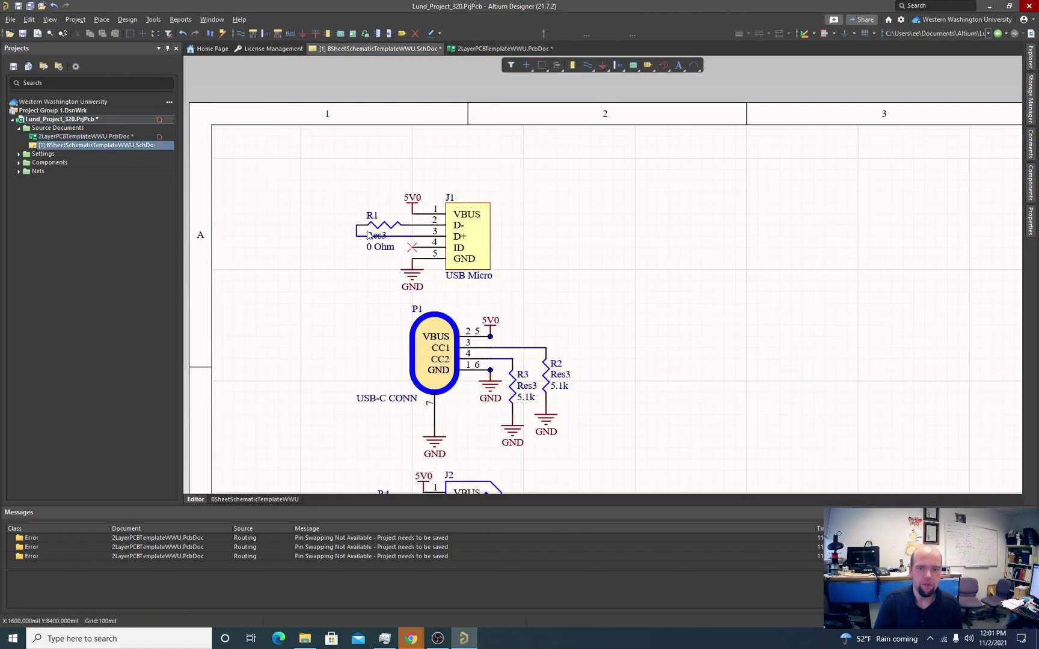
scroll(382, 260, down, 1)
scroll(382, 259, down, 2)
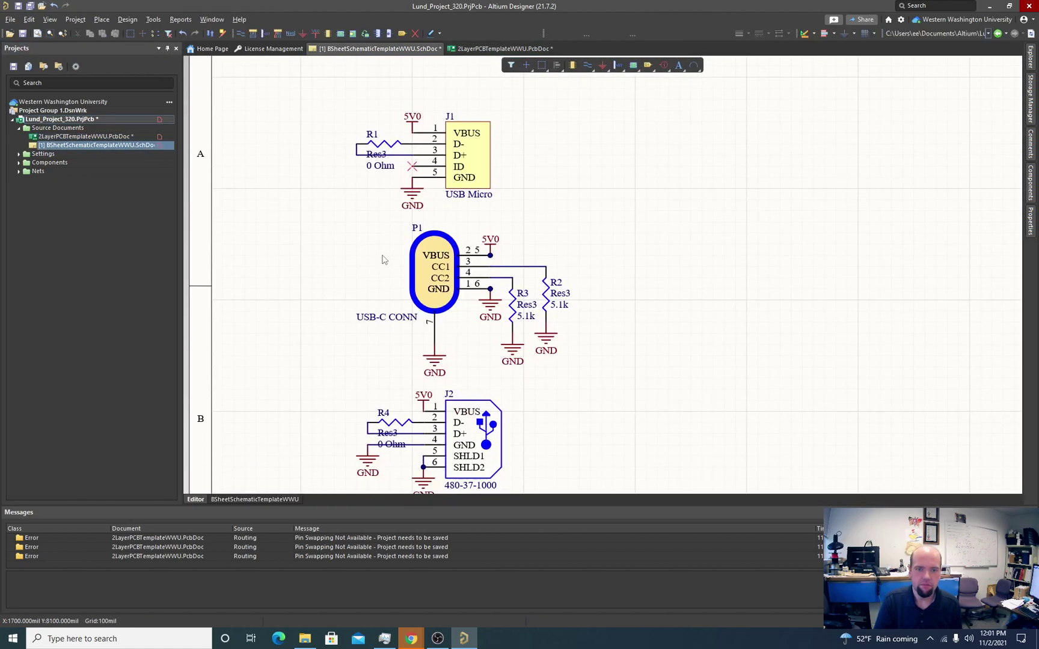
scroll(383, 260, up, 2)
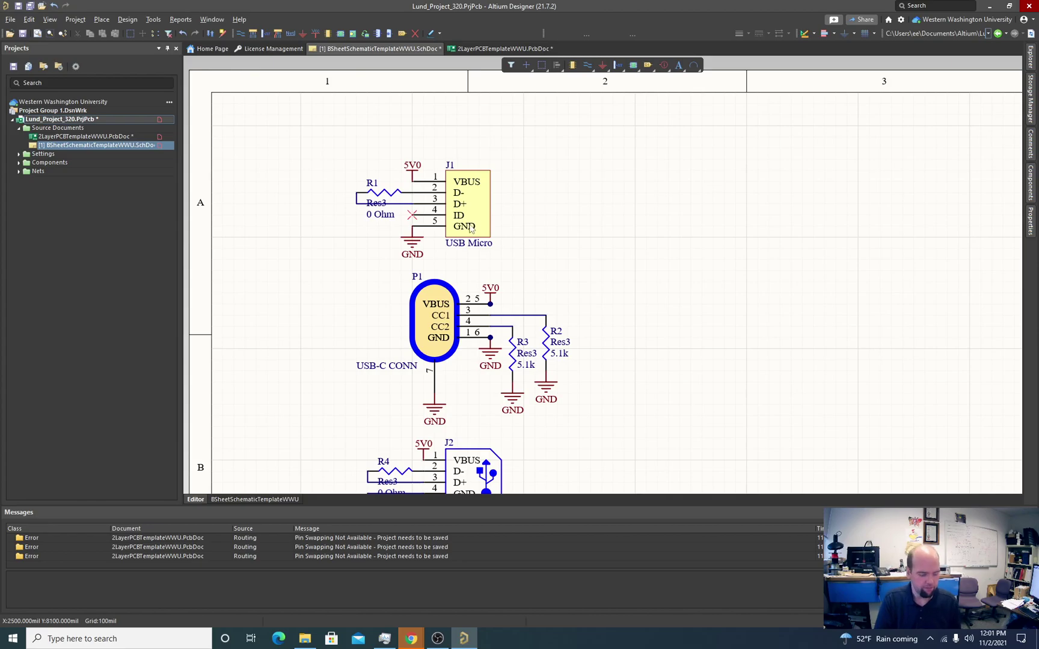
click(106, 138)
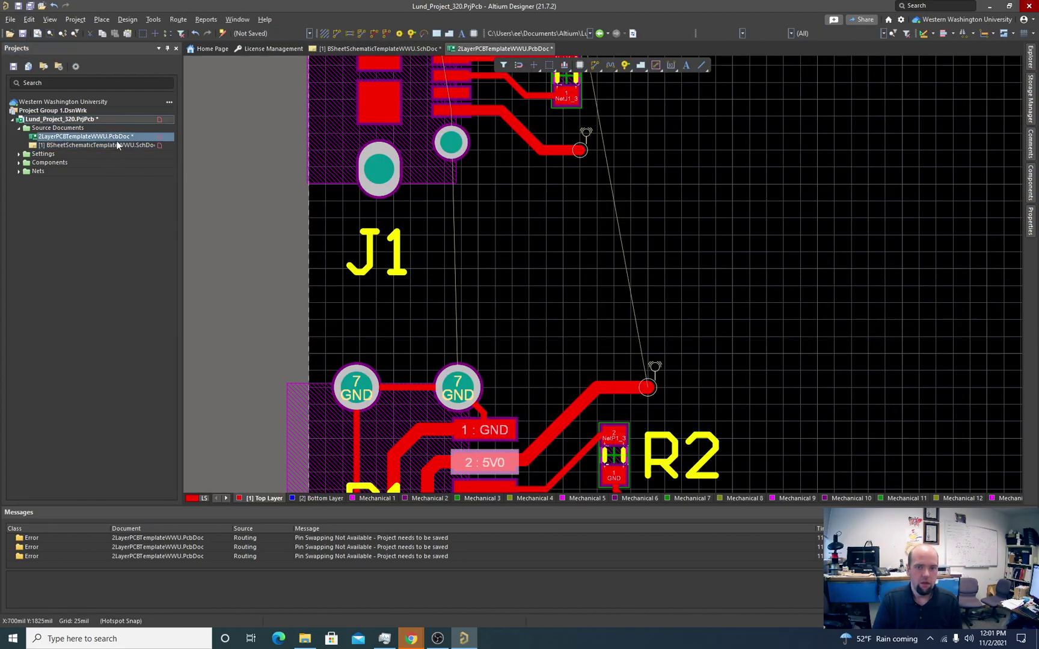
Step: Route a 20 mil 5V0 track from J2 pad 1 straight across above R4, ending at X 1475, Y 2750 mil
scroll(430, 277, up, 2)
ctrl+scroll(431, 276, up, 3)
scroll(430, 278, up, 4)
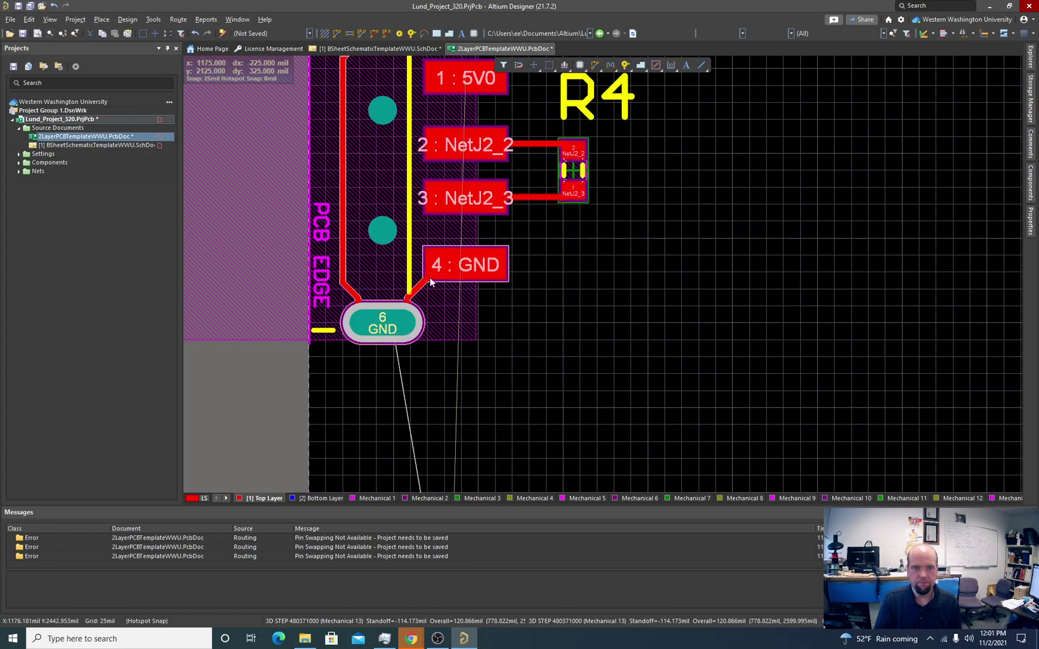
scroll(406, 332, up, 3)
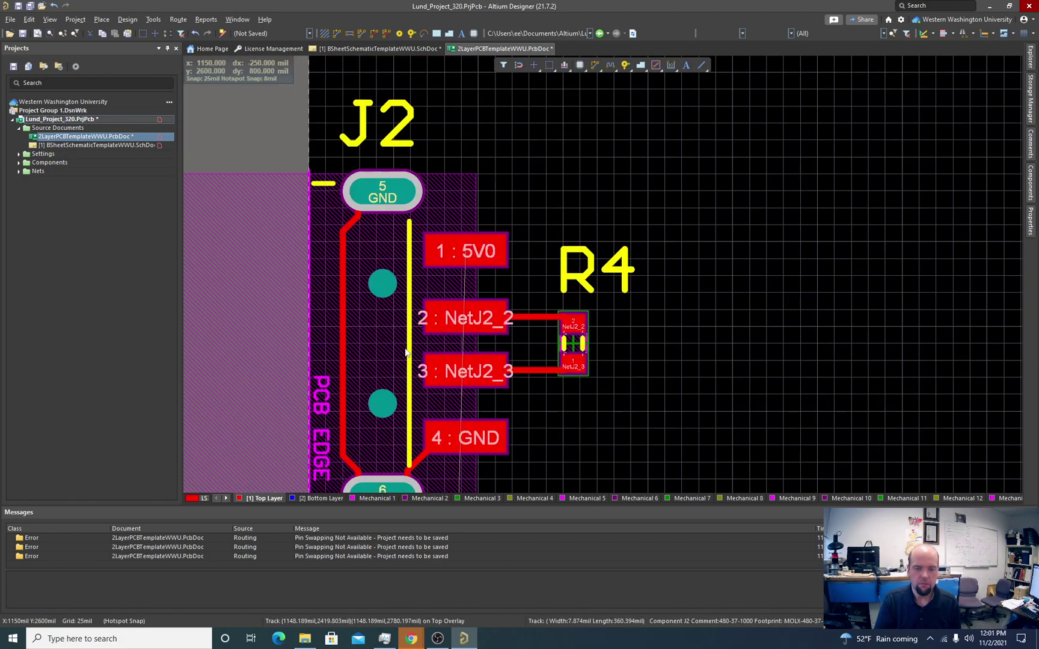
scroll(421, 332, down, 3)
scroll(446, 295, up, 4)
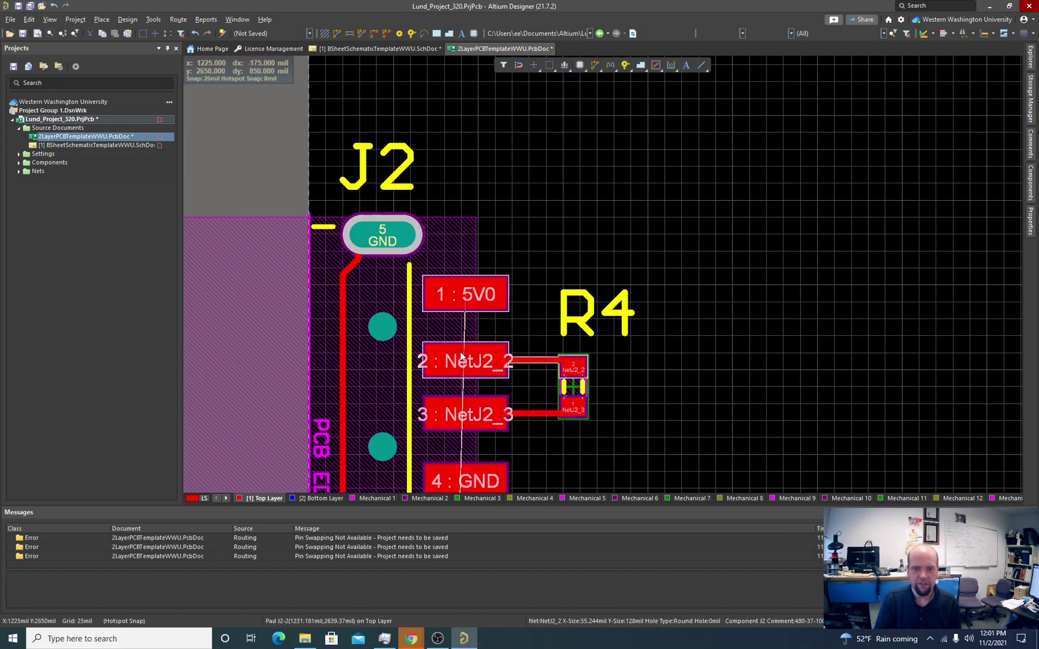
scroll(313, 198, down, 3)
key(ctrl+w)
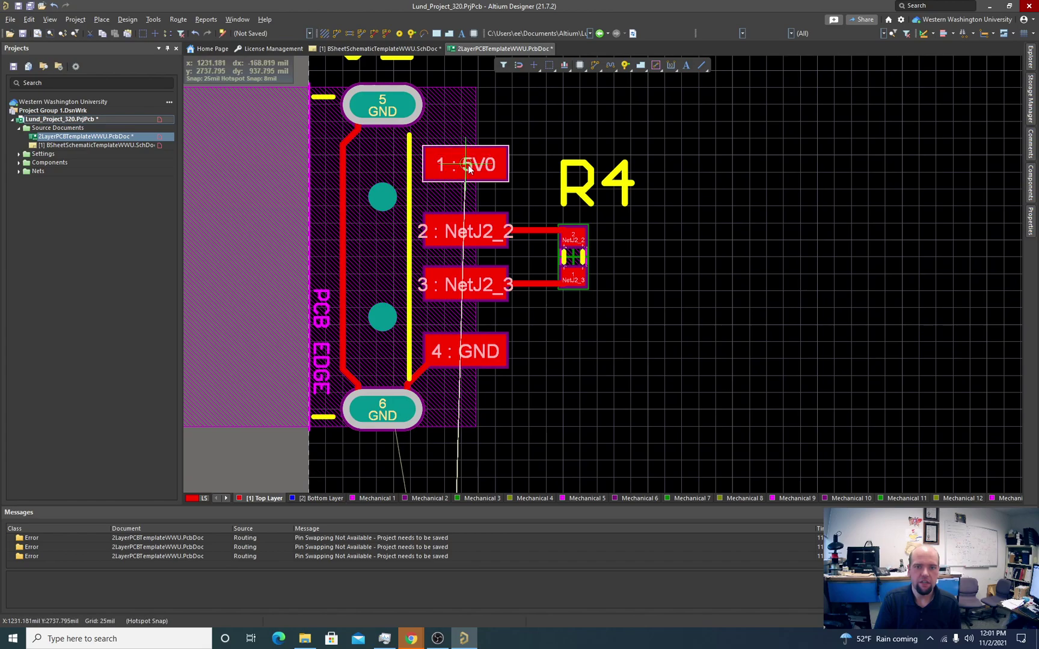
click(481, 166)
key(Tab)
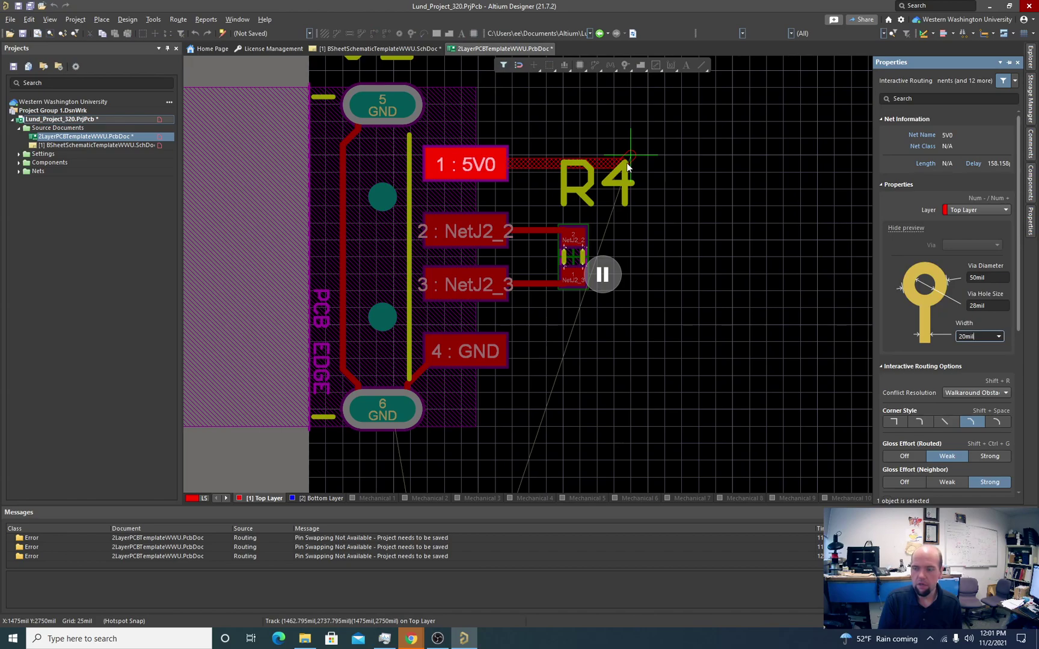
key(Escape)
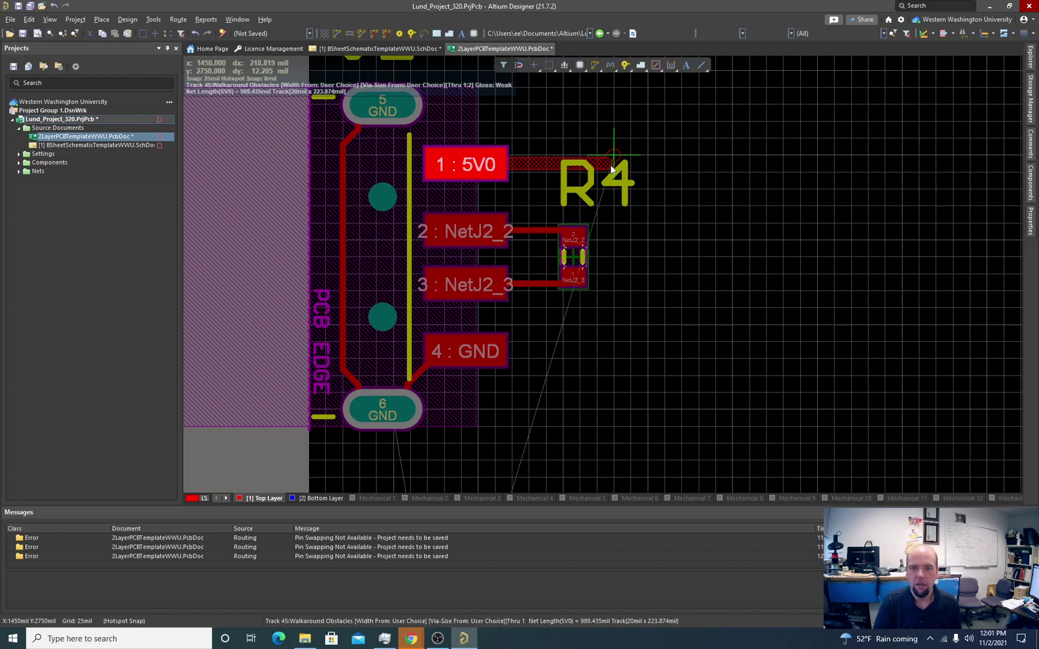
click(625, 162)
right_click(625, 162)
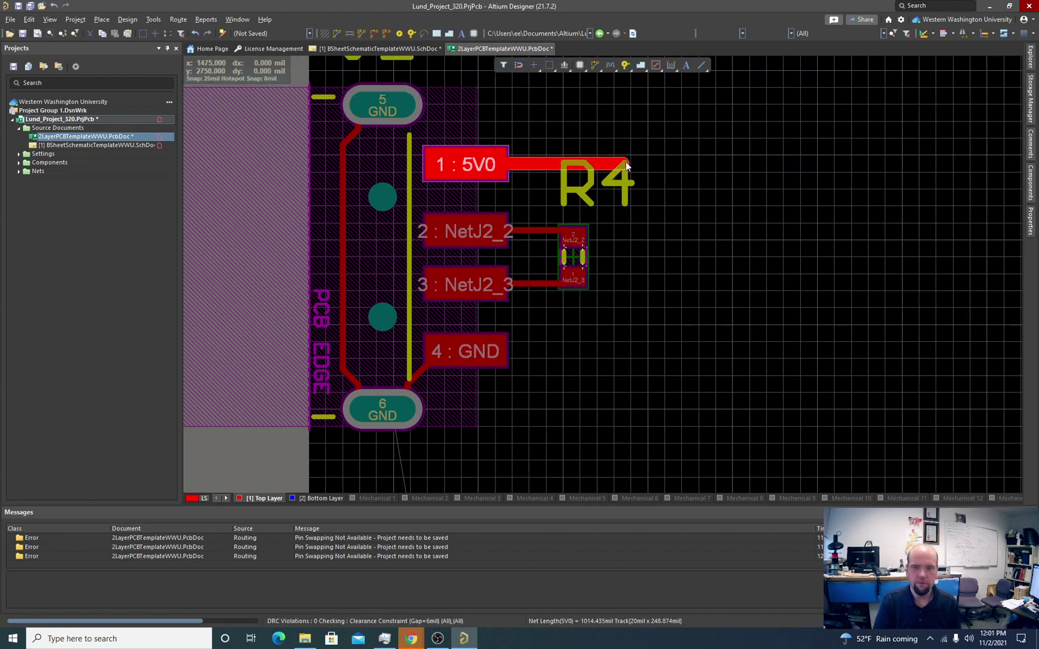
Step: Delete the outer horizontal and diagonal segments of J1's GND track below R1, keeping the straight stub at the pad
ctrl+scroll(641, 246, down, 2)
scroll(638, 262, down, 4)
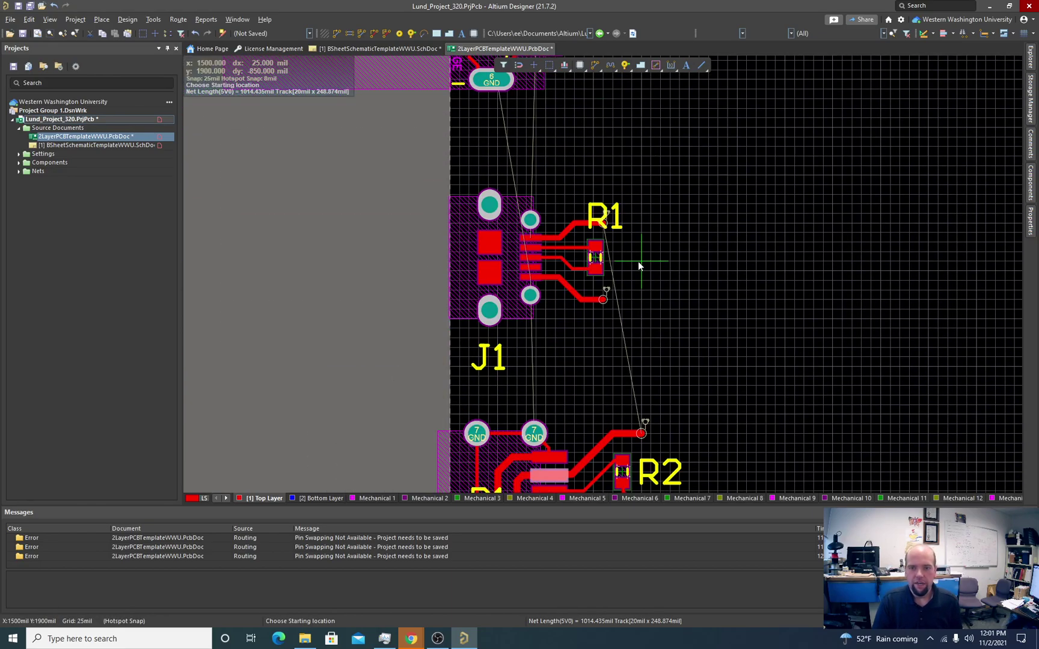
scroll(636, 262, down, 3)
ctrl+scroll(588, 174, up, 3)
ctrl+scroll(518, 241, up, 2)
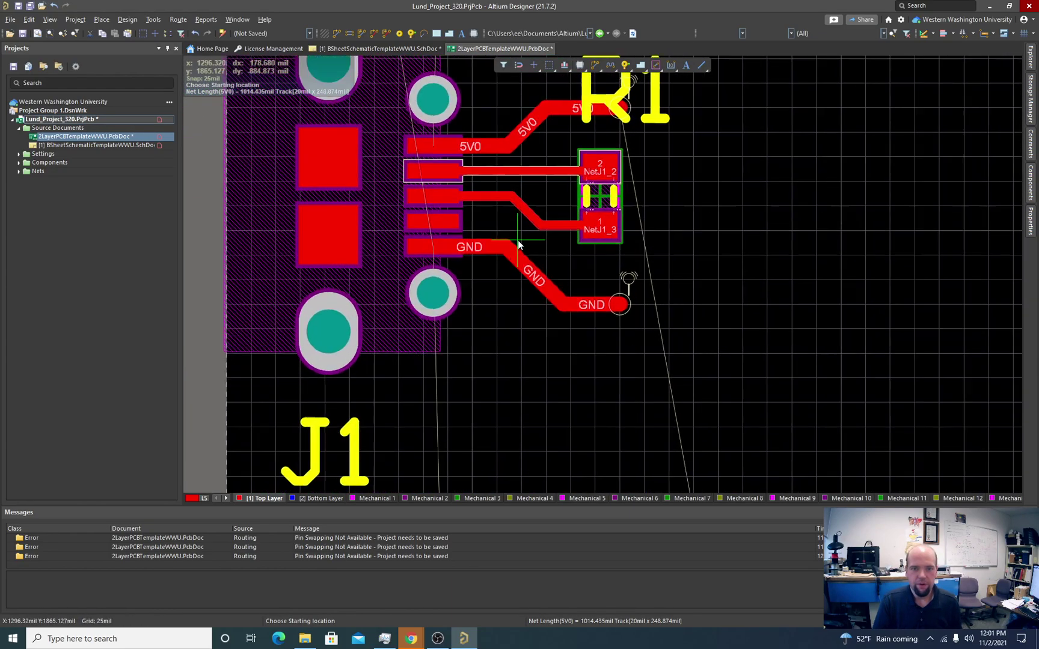
ctrl+scroll(519, 240, down, 1)
ctrl+scroll(522, 243, up, 1)
ctrl+scroll(522, 243, up, 1)
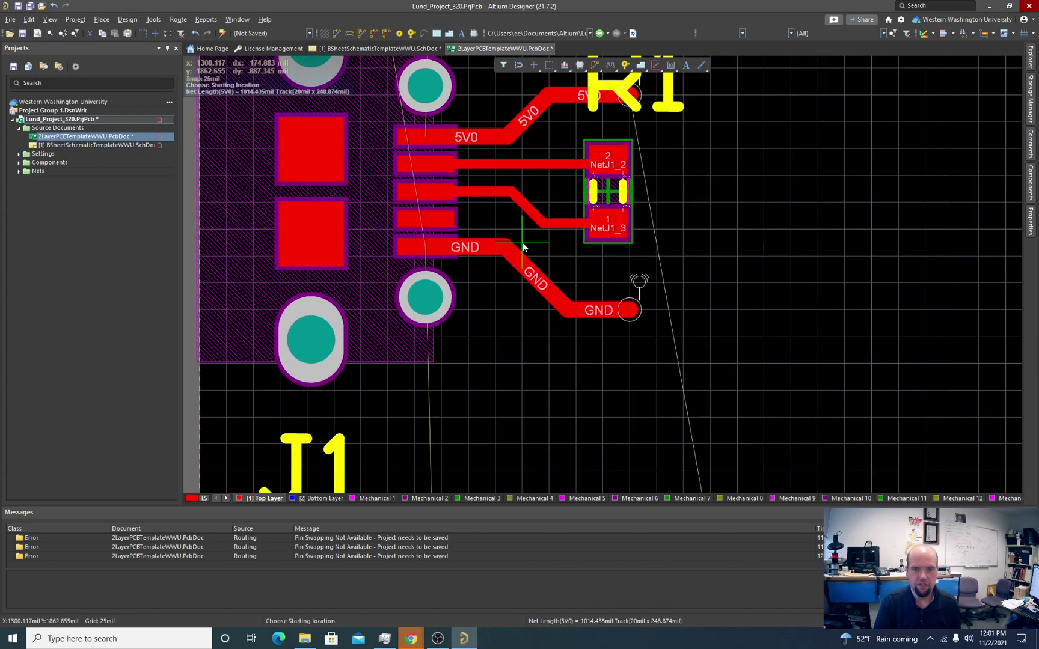
key(Escape)
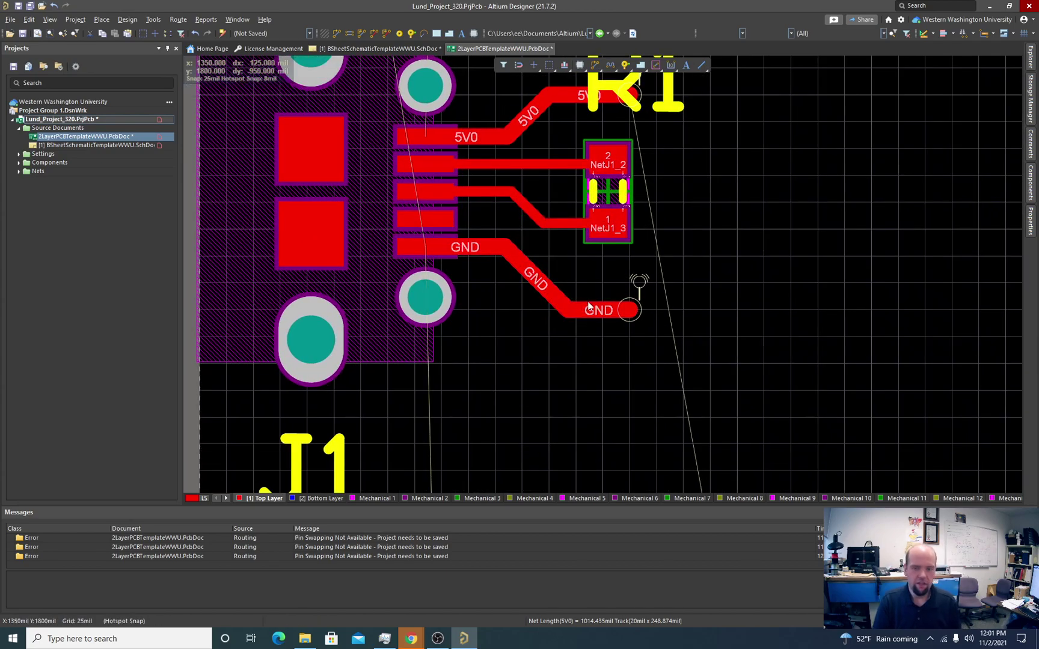
click(605, 309)
key(Delete)
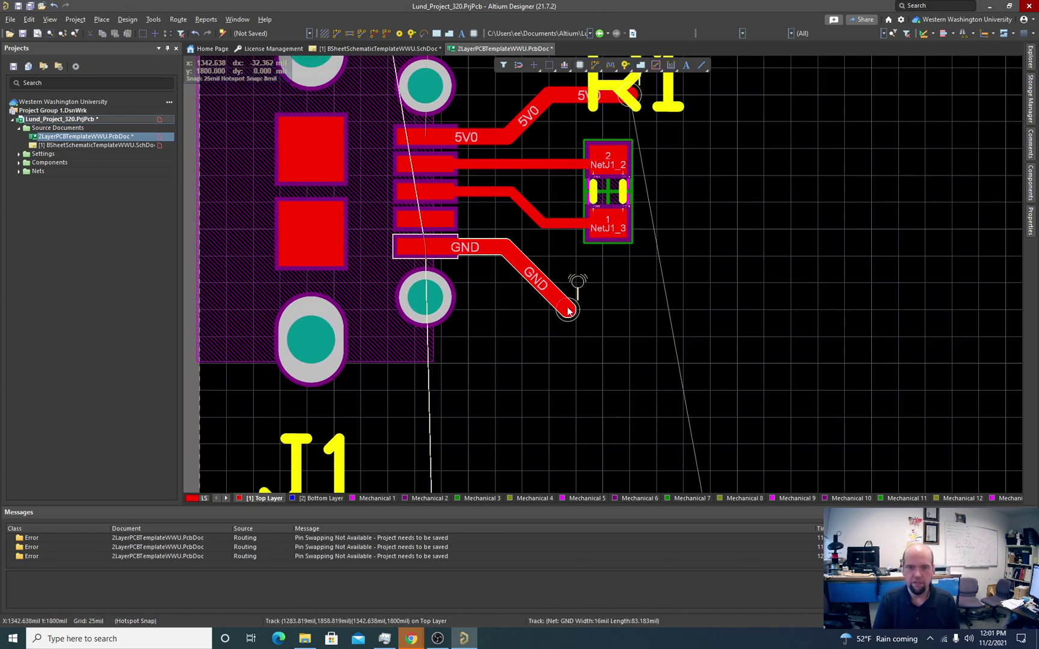
click(538, 278)
key(Delete)
Step: Route a 20 mil 5V0 track from P1's open track end vertically along X 1500 mil, joining J2's 5V0 track beside R4
ctrl+scroll(561, 292, down, 2)
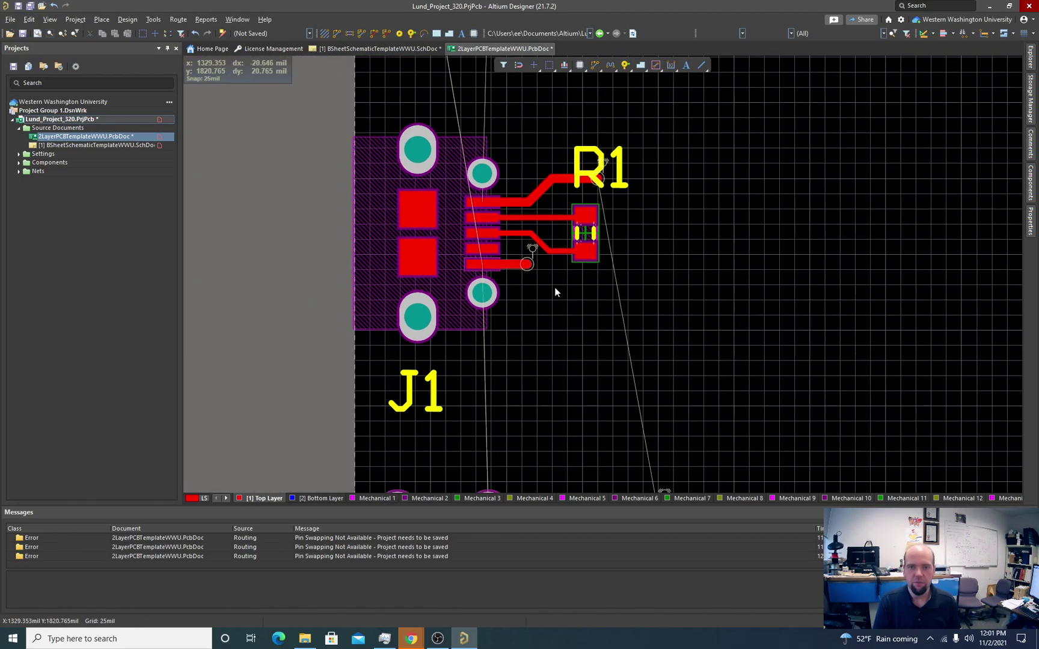
scroll(556, 288, down, 3)
scroll(553, 290, down, 3)
ctrl+scroll(552, 284, down, 2)
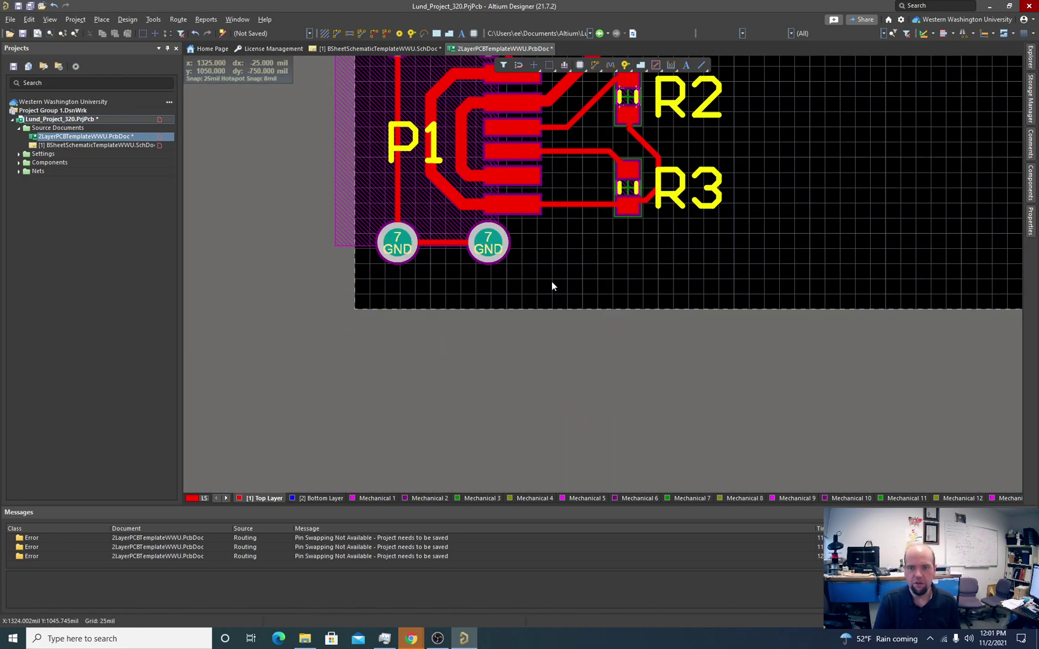
scroll(612, 281, up, 3)
ctrl+scroll(608, 312, up, 2)
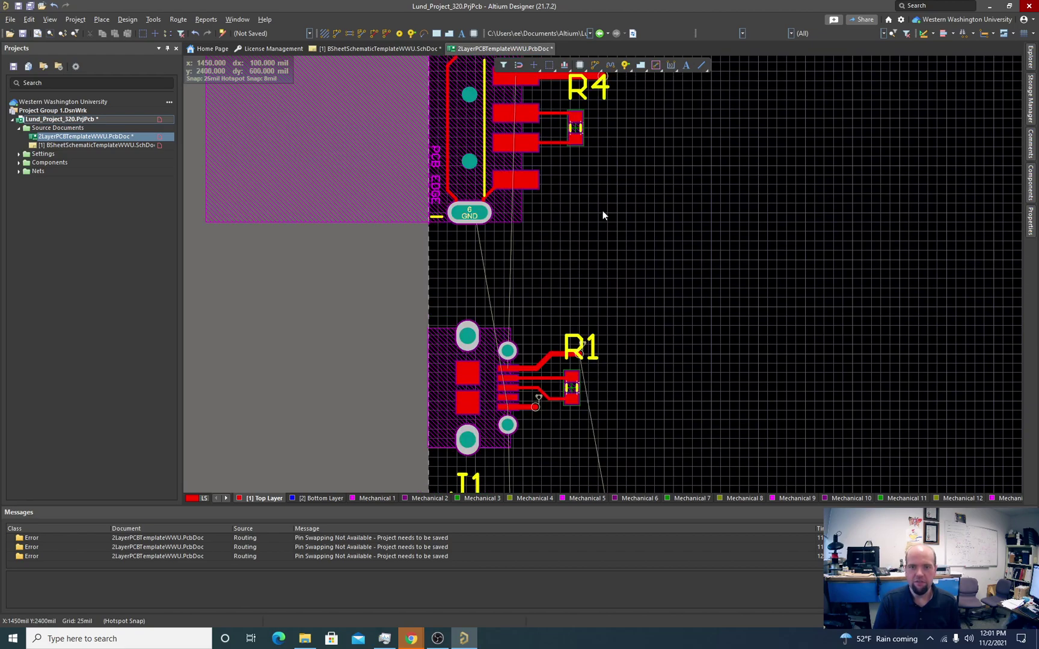
scroll(602, 214, down, 3)
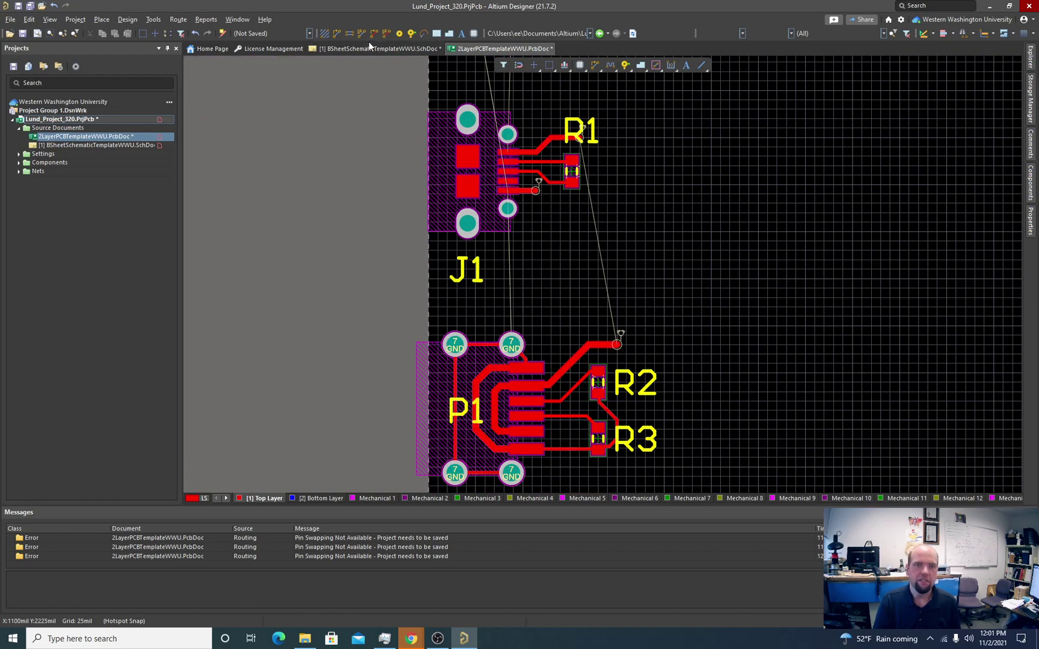
click(335, 33)
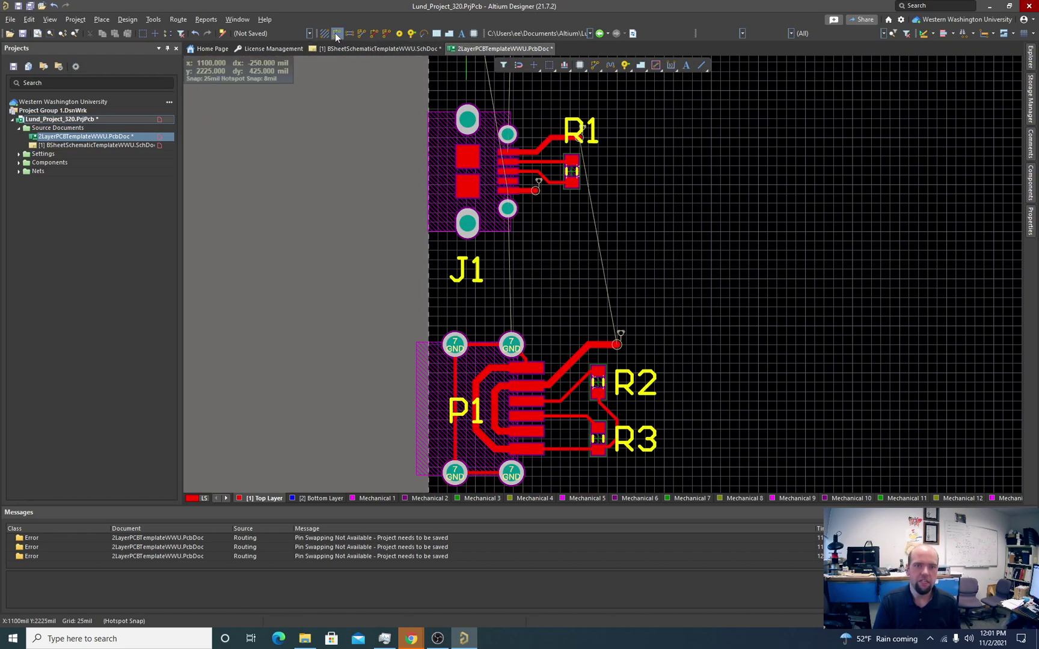
click(618, 344)
scroll(619, 234, up, 3)
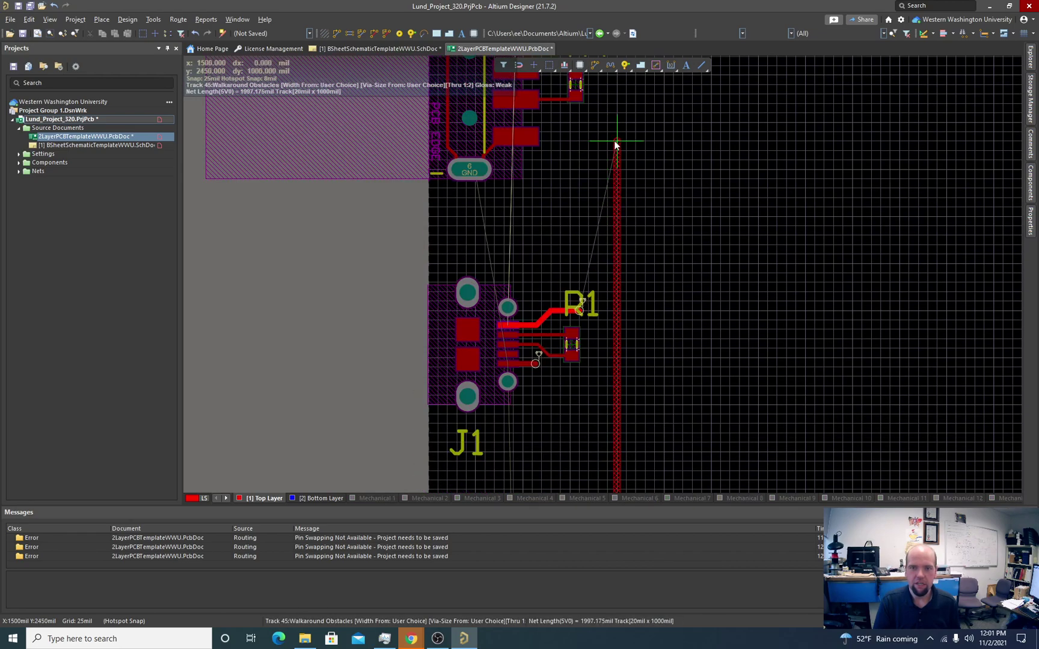
scroll(619, 156, up, 3)
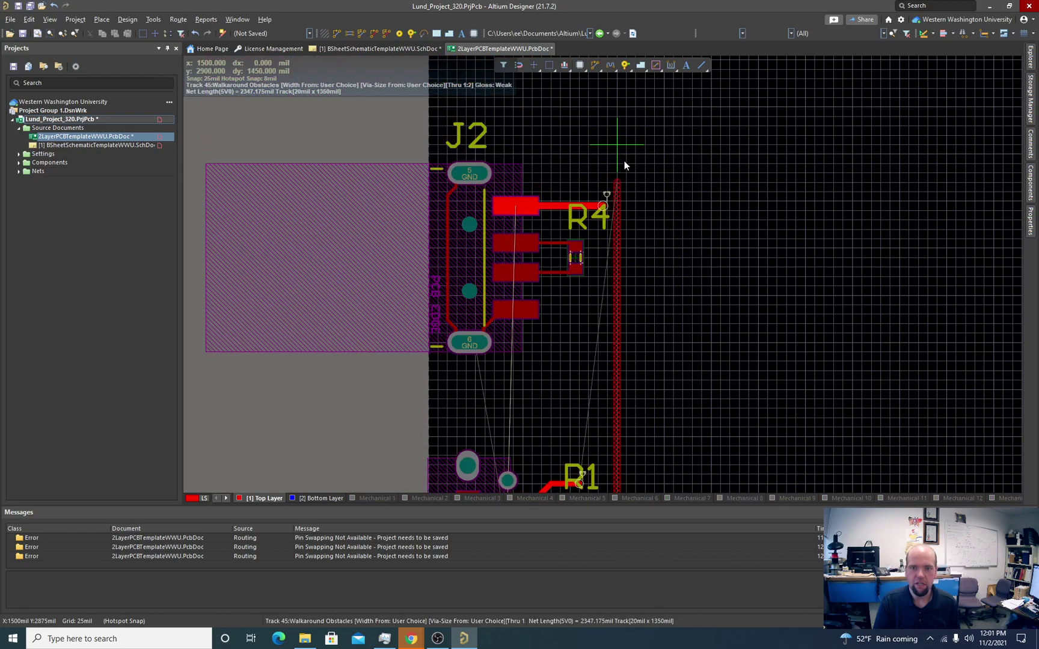
click(603, 209)
ctrl+scroll(629, 230, down, 2)
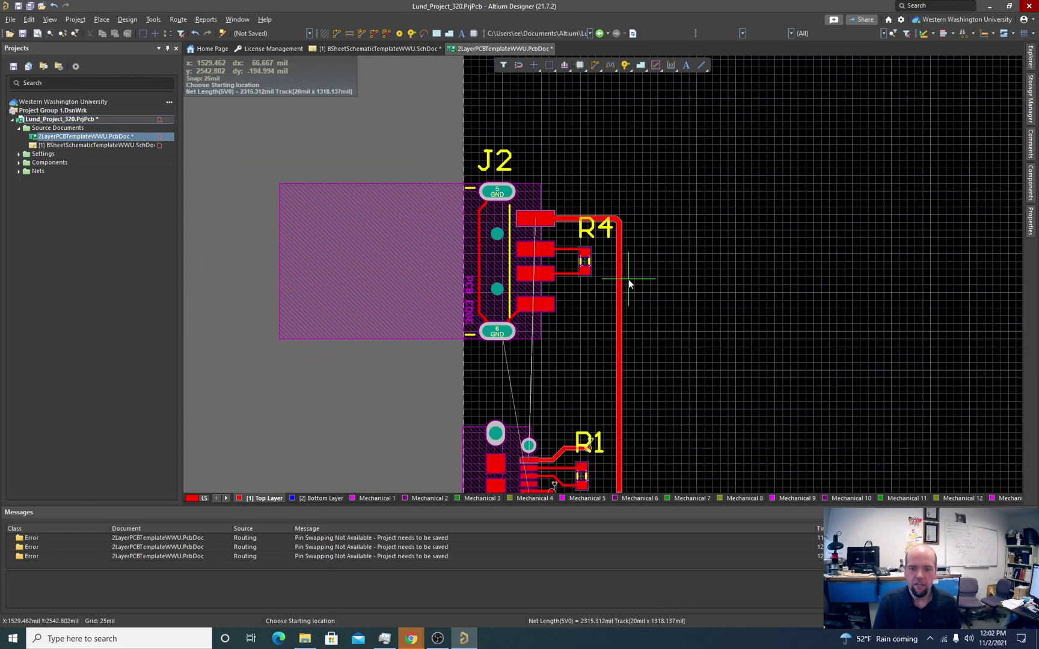
Step: Extend J1's 16 mil 5V0 track from its open end at R1 straight to the vertical 5V0 track at X 1500, Y 2000 mil
ctrl+scroll(597, 419, up, 3)
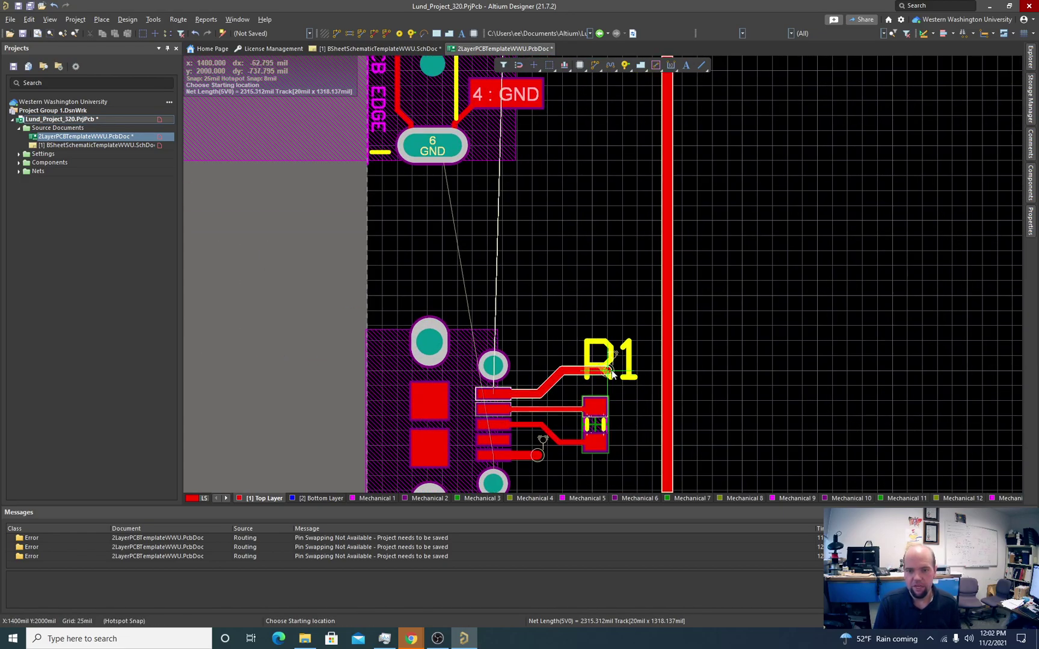
click(602, 389)
click(664, 377)
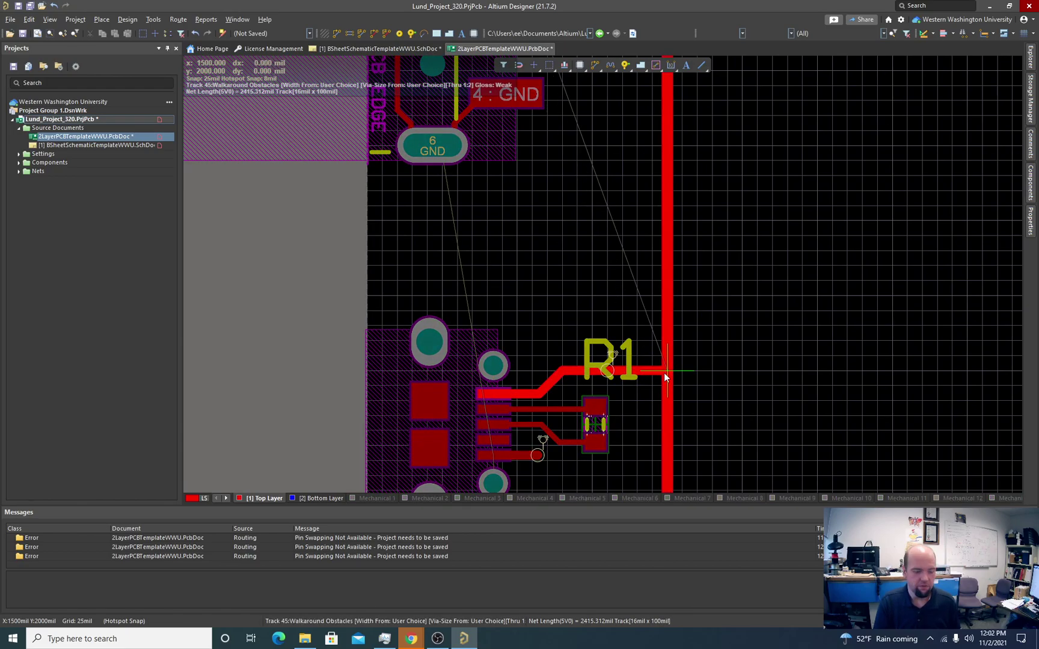
right_click(665, 372)
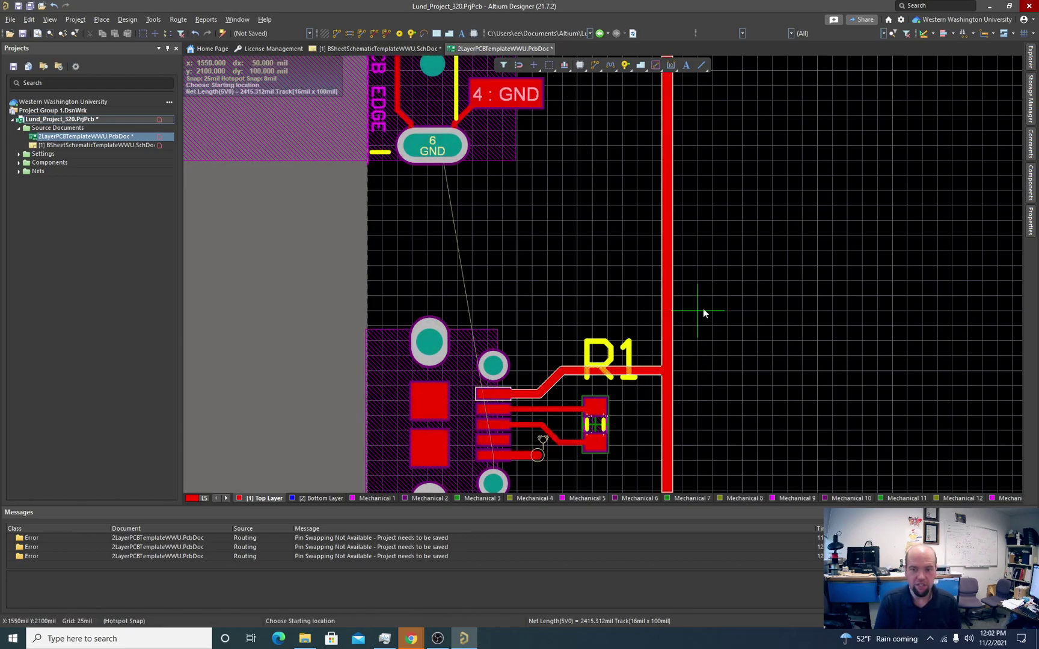
Step: Reshape the 5V0 corner above R2 into one continuous diagonal from P1, meeting the vertical track at X 1500, Y 1525 mil
ctrl+scroll(649, 325, down, 2)
scroll(646, 326, down, 5)
ctrl+scroll(695, 287, up, 2)
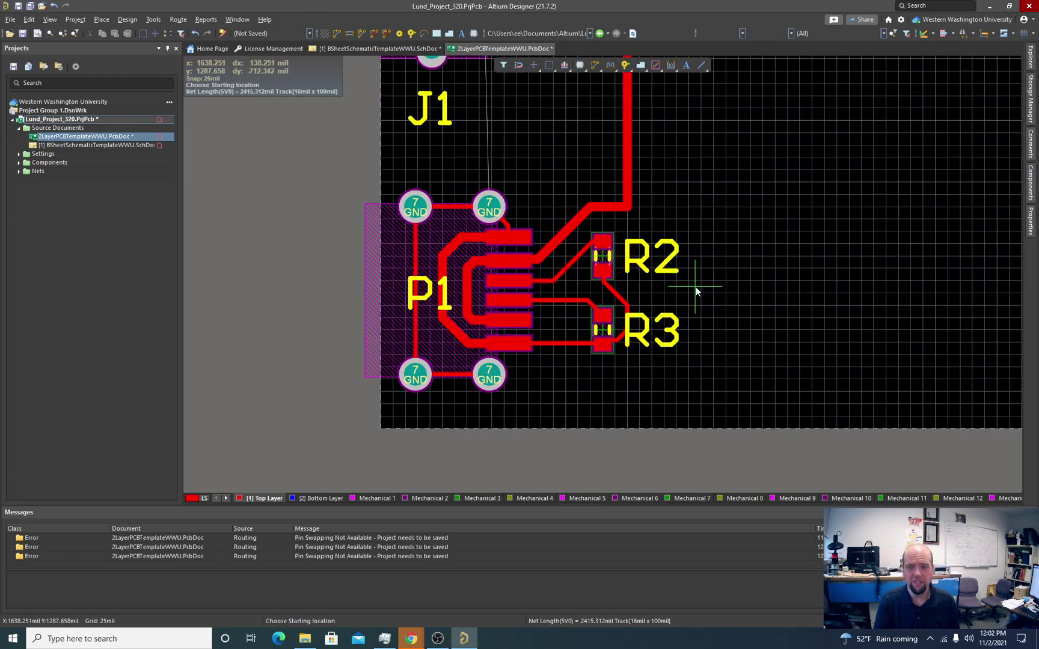
ctrl+scroll(691, 276, down, 1)
scroll(686, 267, up, 2)
ctrl+scroll(687, 278, up, 1)
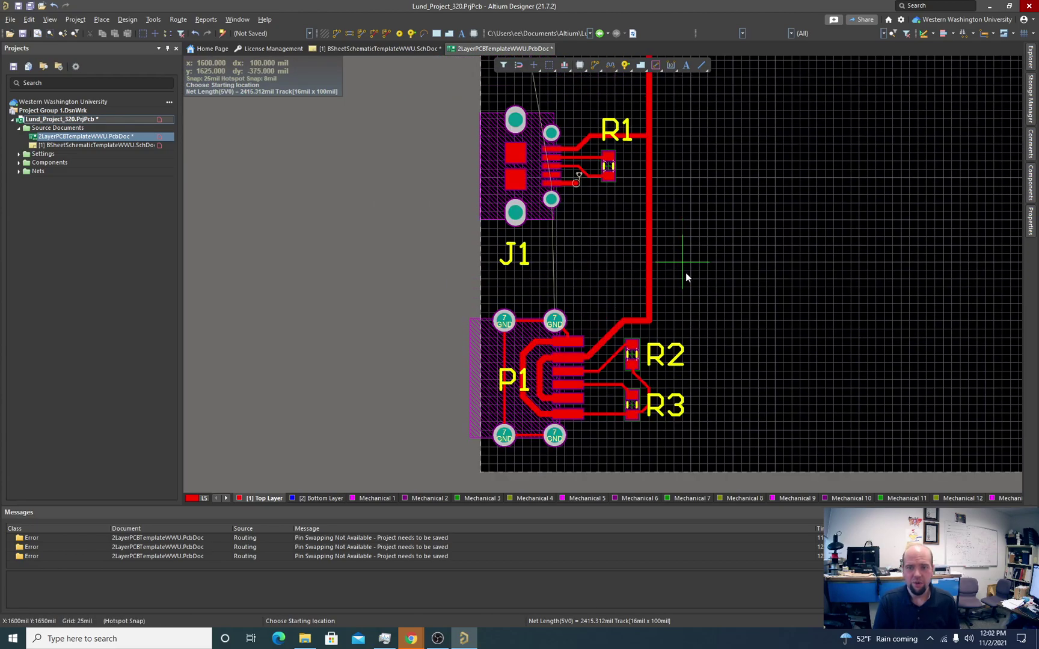
right_click(651, 317)
click(649, 320)
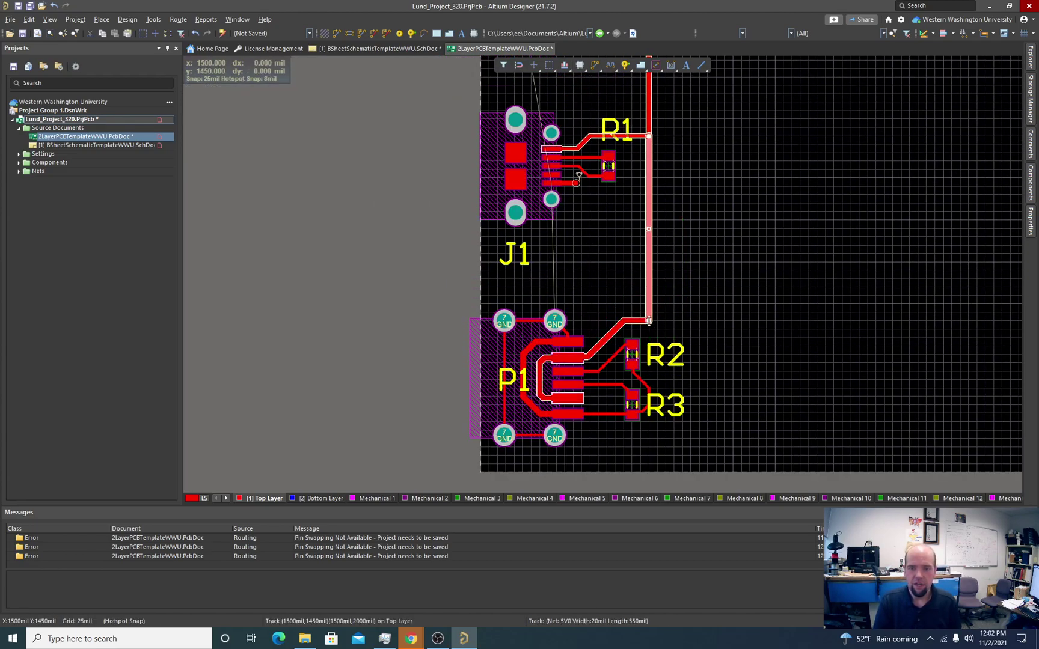
drag(649, 320, 650, 294)
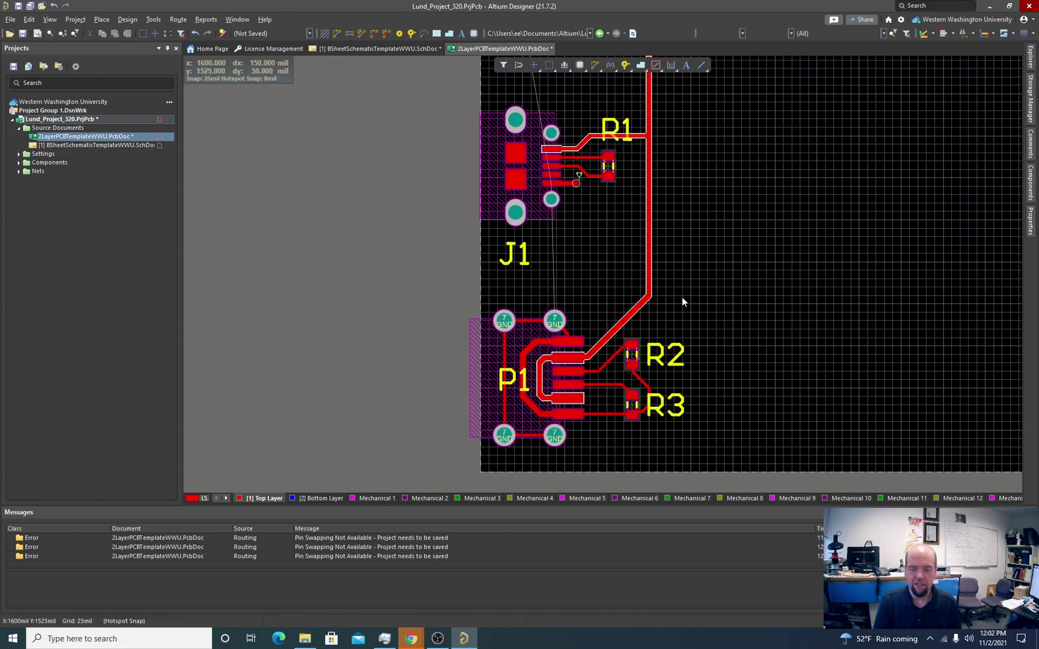
Step: Review the 5V0 route linking J2, J1 and P1 along the connectors' board edge
ctrl+scroll(682, 297, down, 2)
scroll(722, 306, up, 3)
ctrl+scroll(636, 371, down, 1)
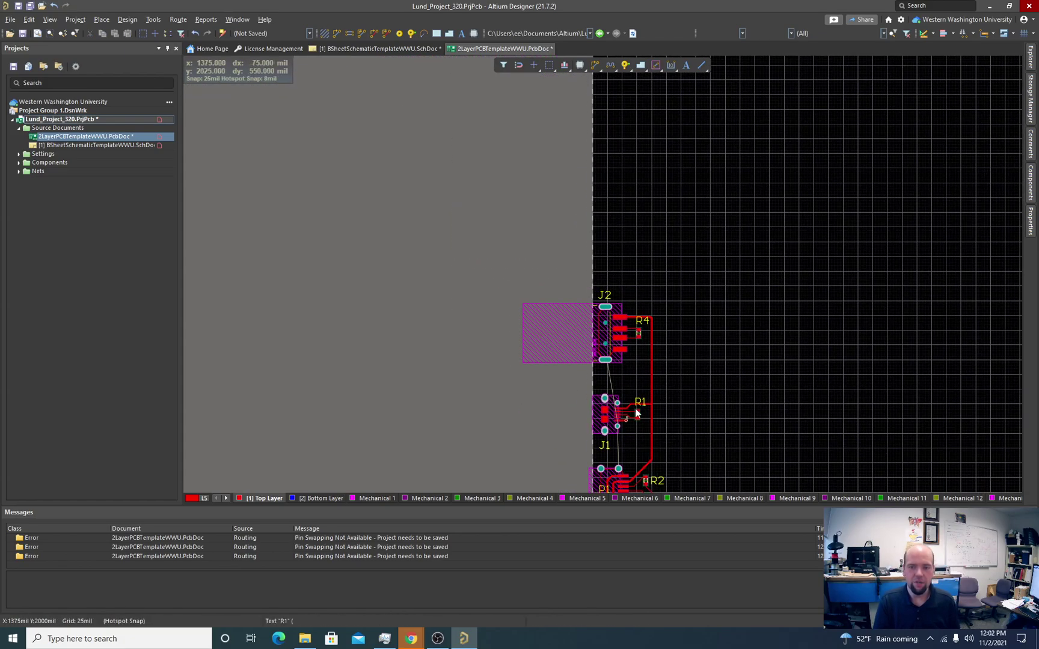
scroll(636, 413, down, 3)
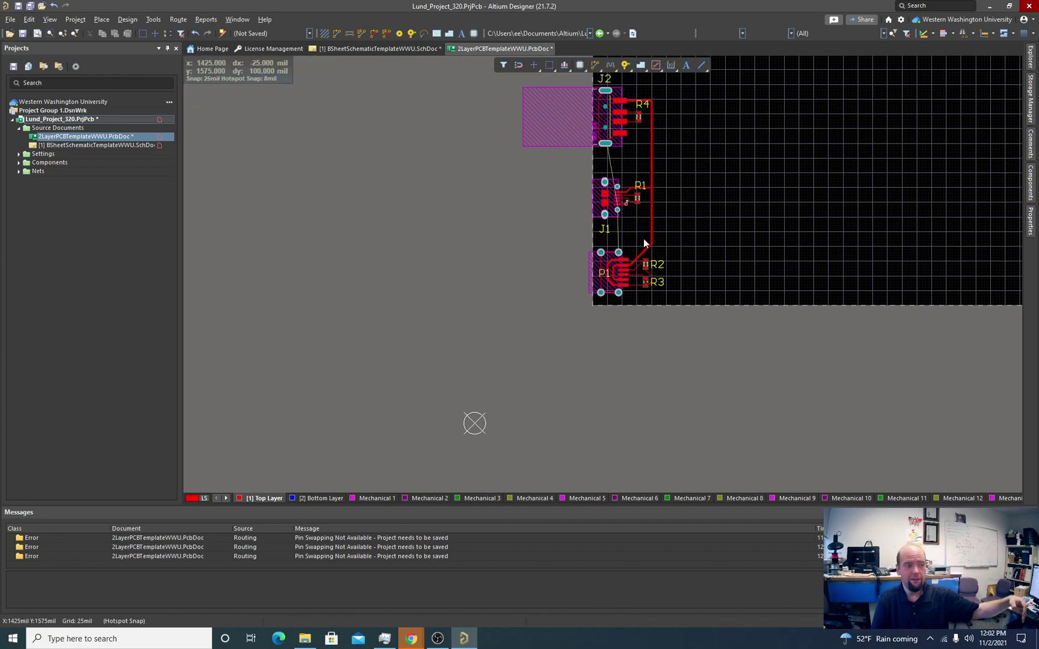
scroll(673, 238, up, 3)
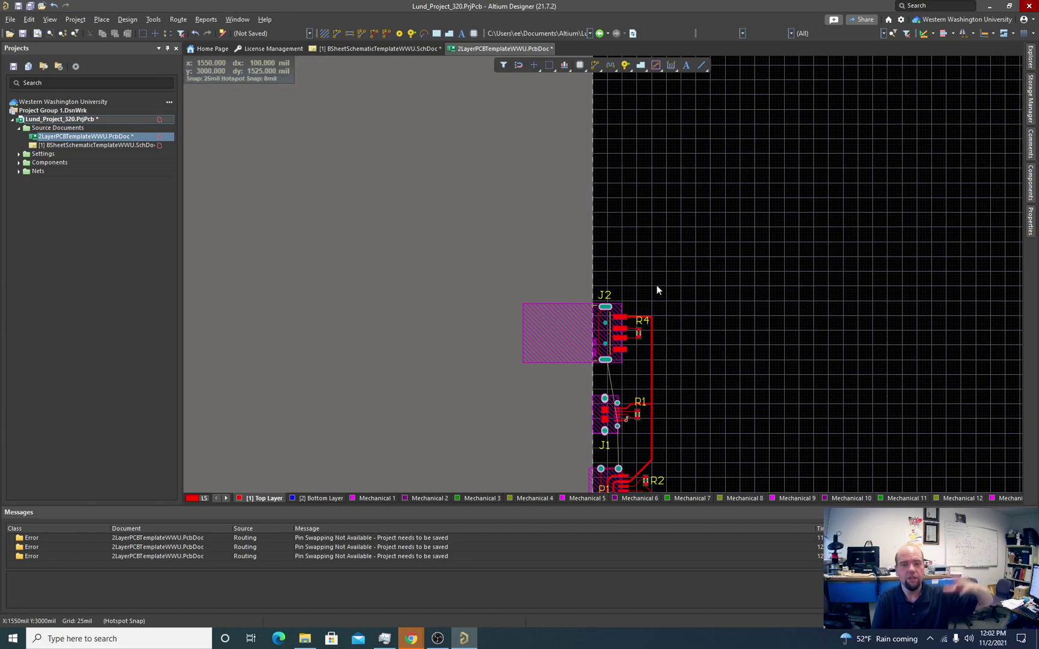
scroll(668, 337, down, 2)
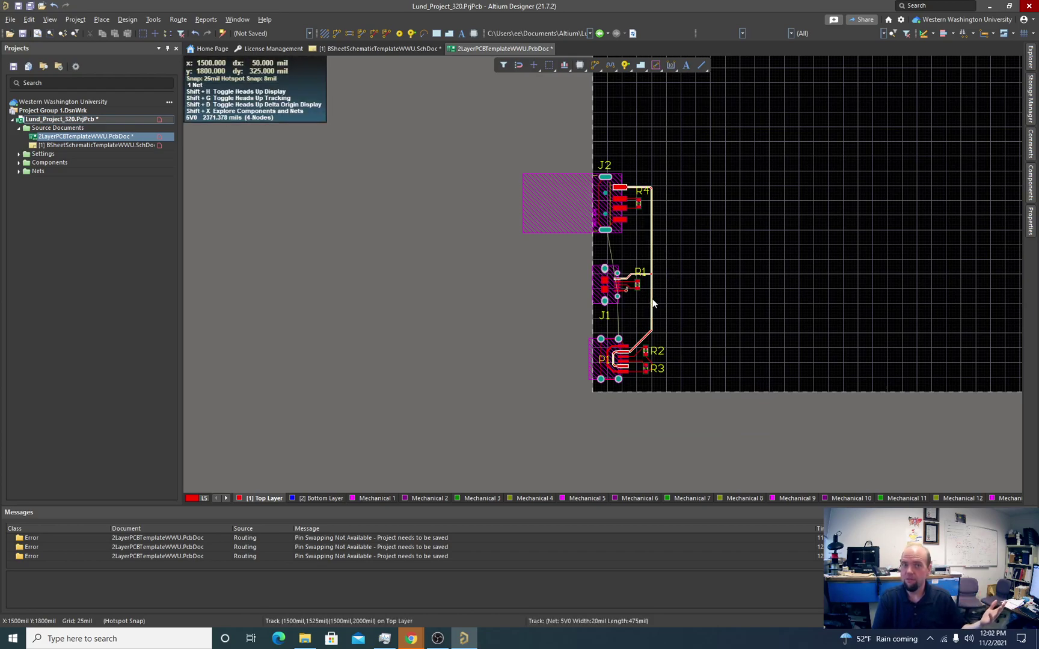
scroll(685, 264, up, 3)
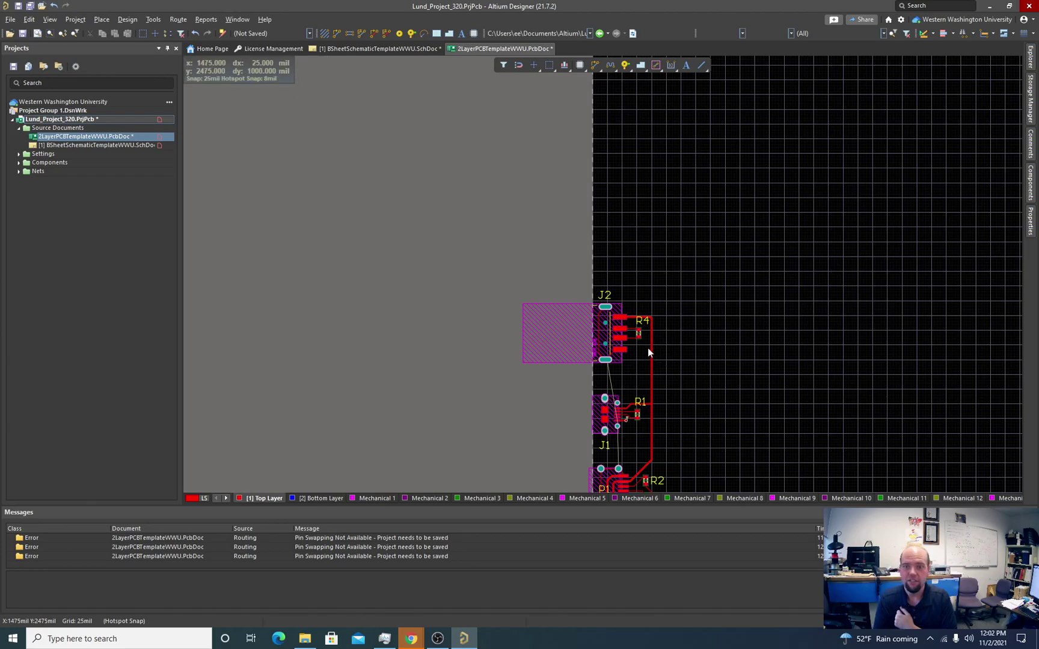
scroll(651, 361, down, 3)
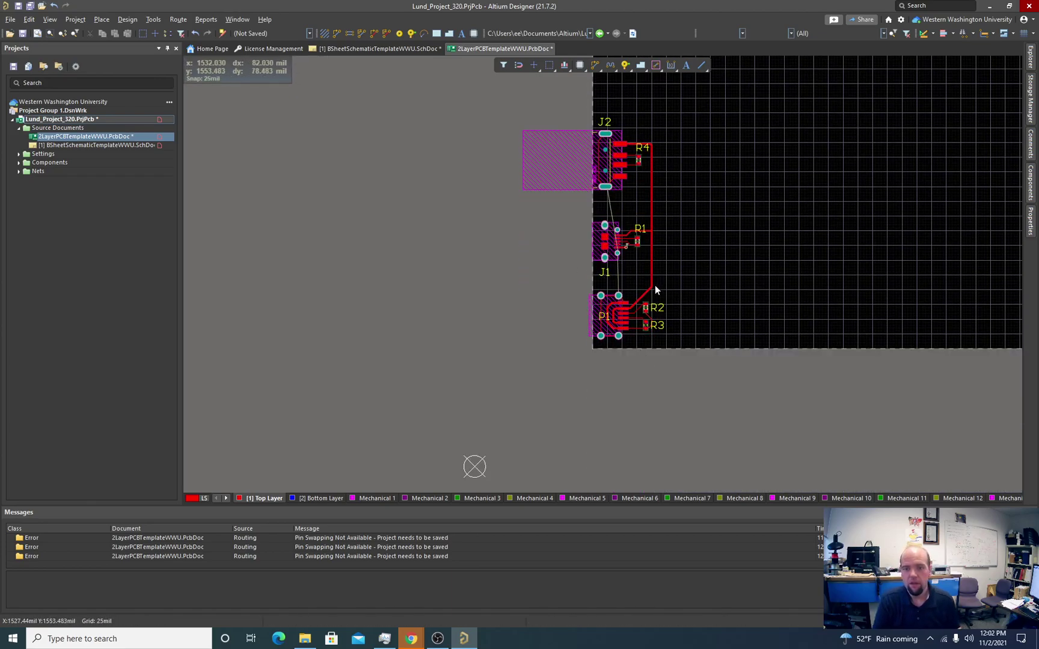
Step: Examine the GND pads and unrouted connections running from J2 past J1 to P1
ctrl+scroll(655, 286, up, 4)
scroll(607, 257, up, 6)
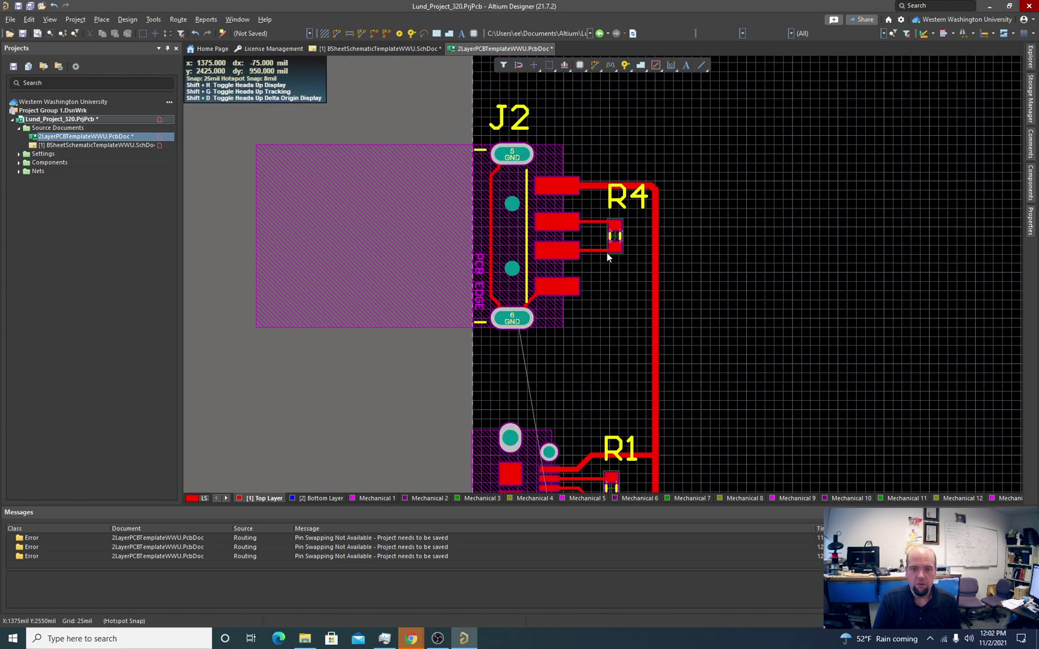
ctrl+scroll(606, 253, up, 2)
ctrl+scroll(580, 255, down, 4)
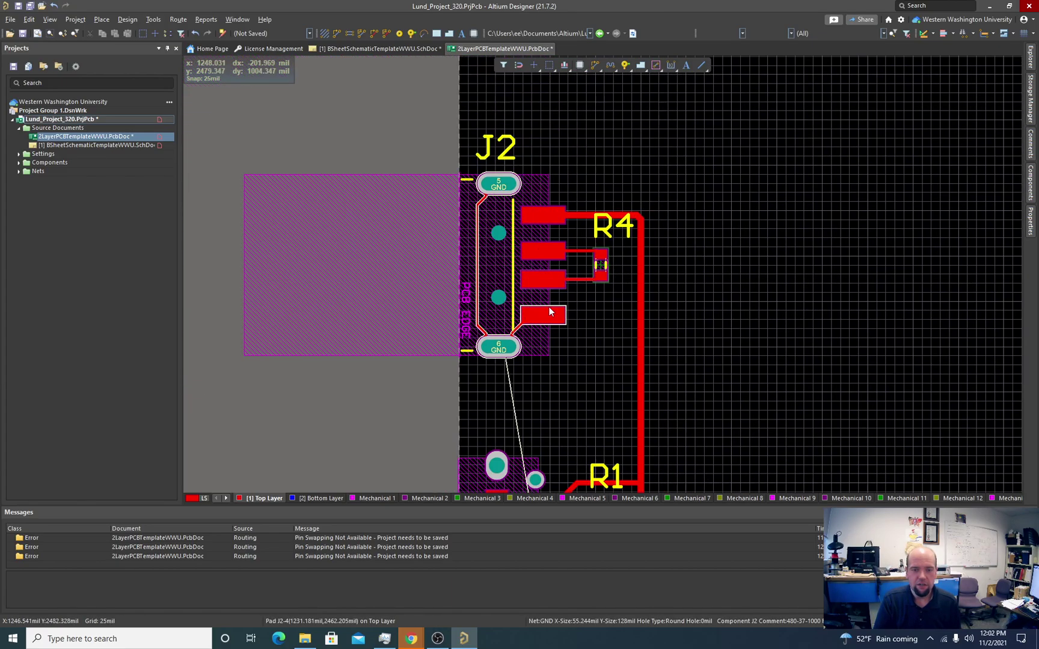
scroll(549, 306, down, 4)
scroll(549, 312, up, 1)
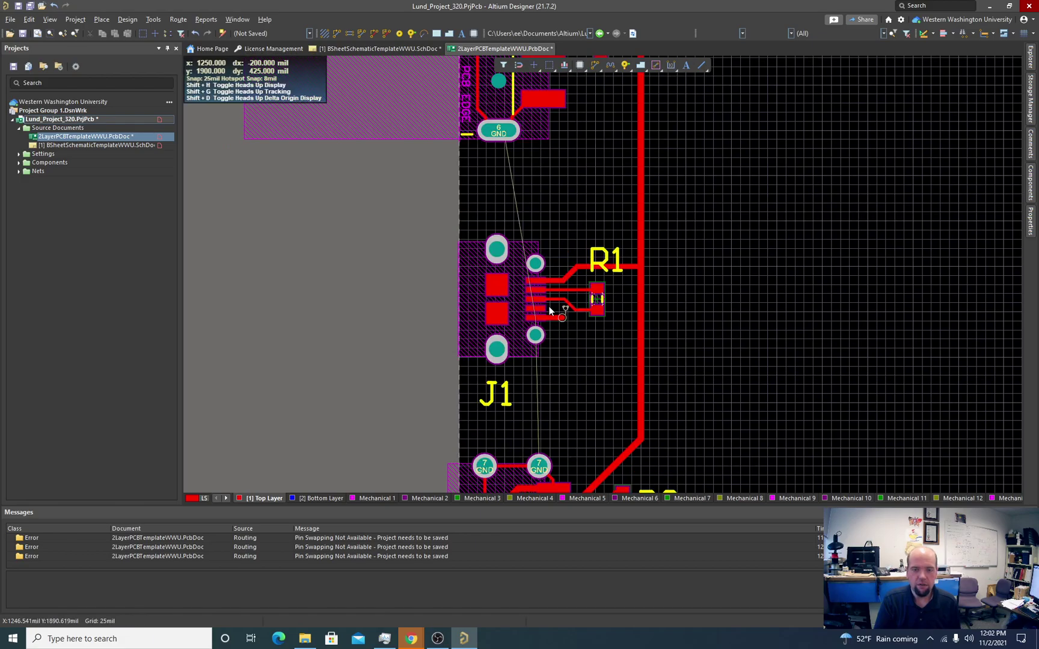
ctrl+scroll(510, 354, down, 2)
ctrl+scroll(510, 355, up, 4)
ctrl+scroll(509, 346, down, 2)
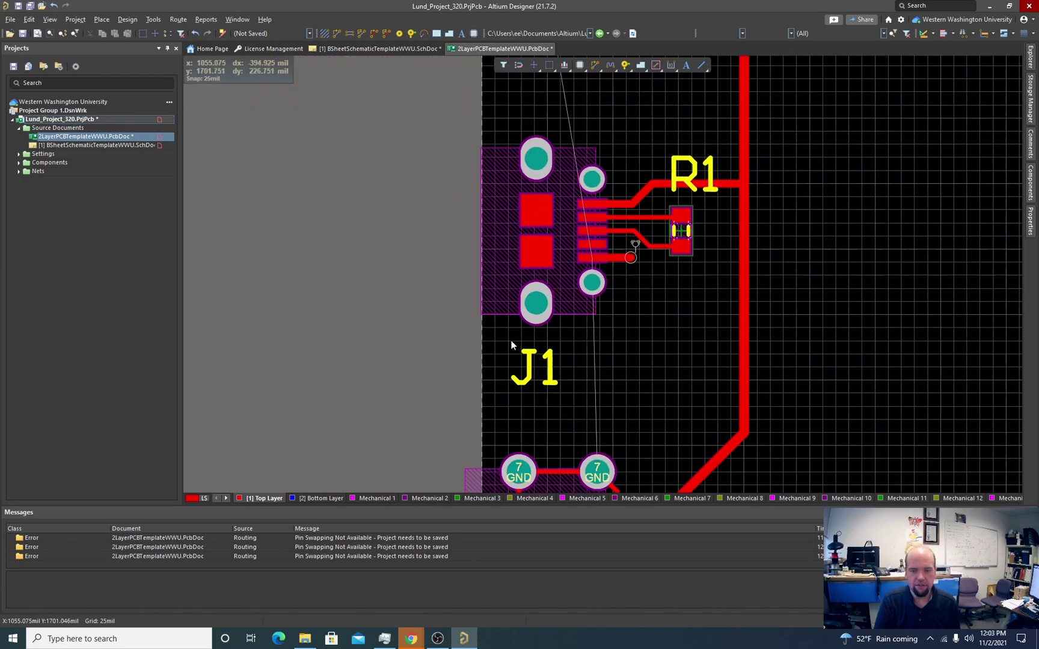
right_drag(530, 365, 559, 310)
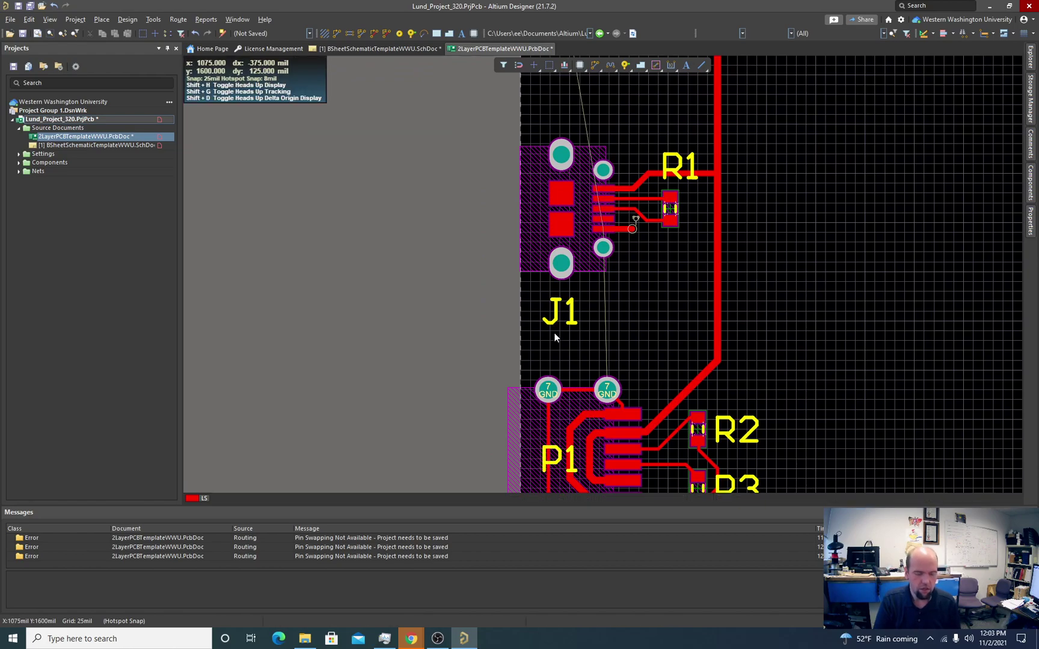
Step: Switch the board to 3D view and examine J1's connector shell and mounting tabs up close, next to P1
key(3)
ctrl+scroll(541, 325, up, 4)
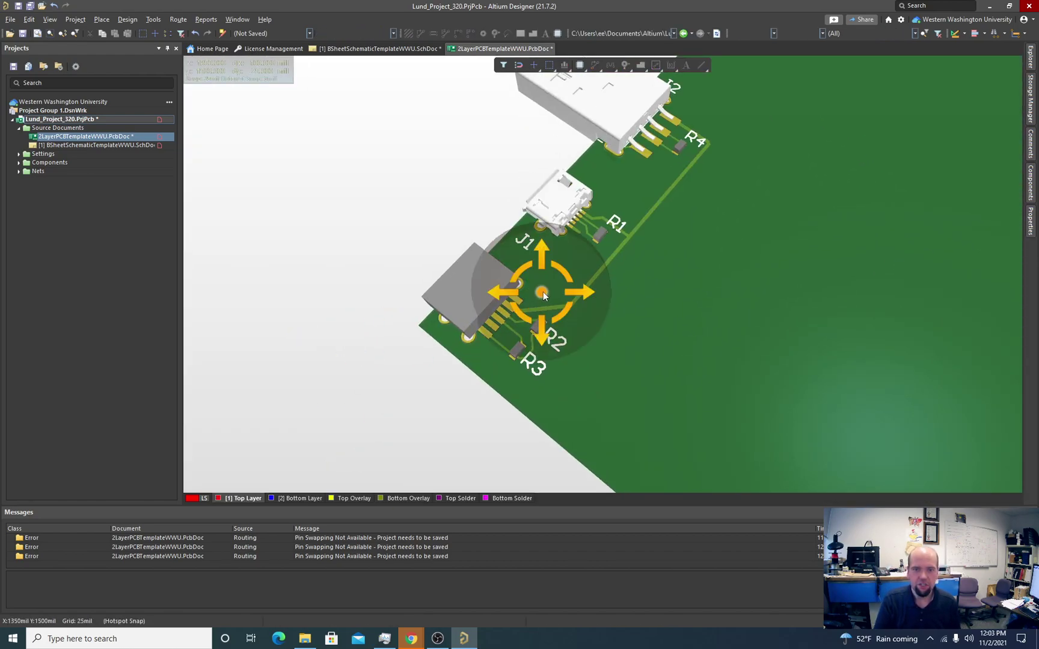
shift+right_drag(541, 326, 566, 276)
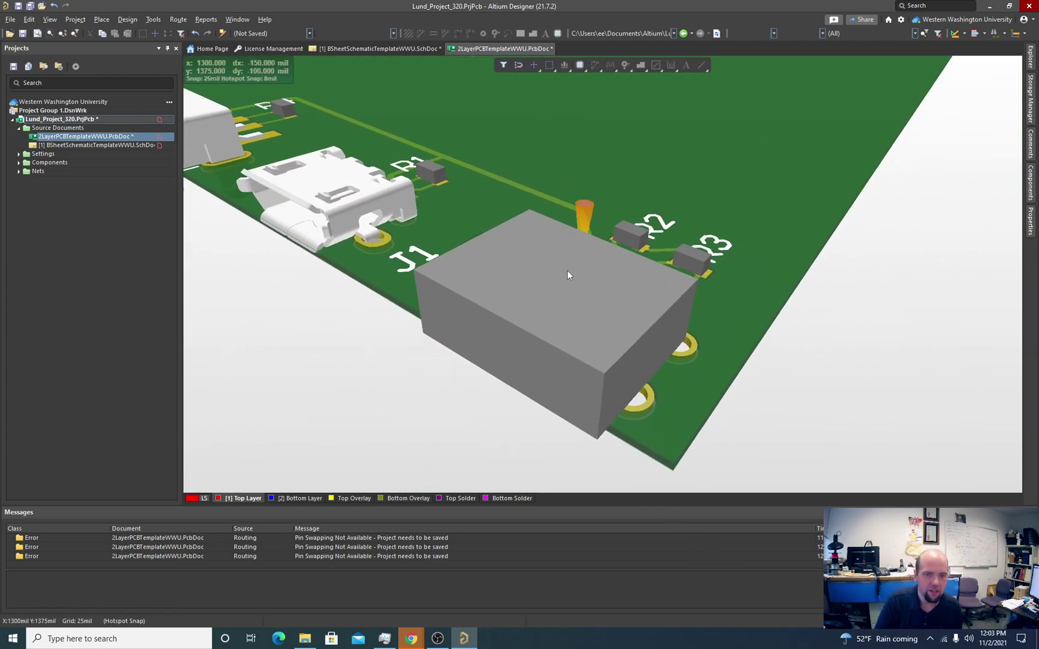
ctrl+scroll(310, 264, up, 5)
shift+right_drag(309, 265, 302, 132)
shift+right_drag(367, 206, 363, 328)
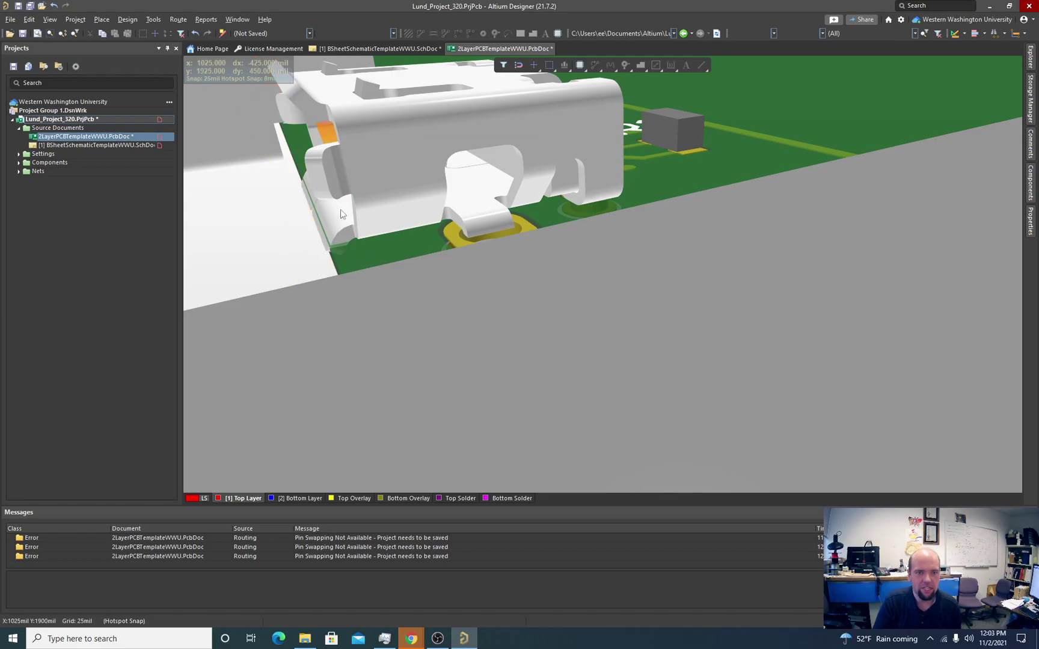
scroll(338, 243, down, 3)
scroll(339, 245, up, 5)
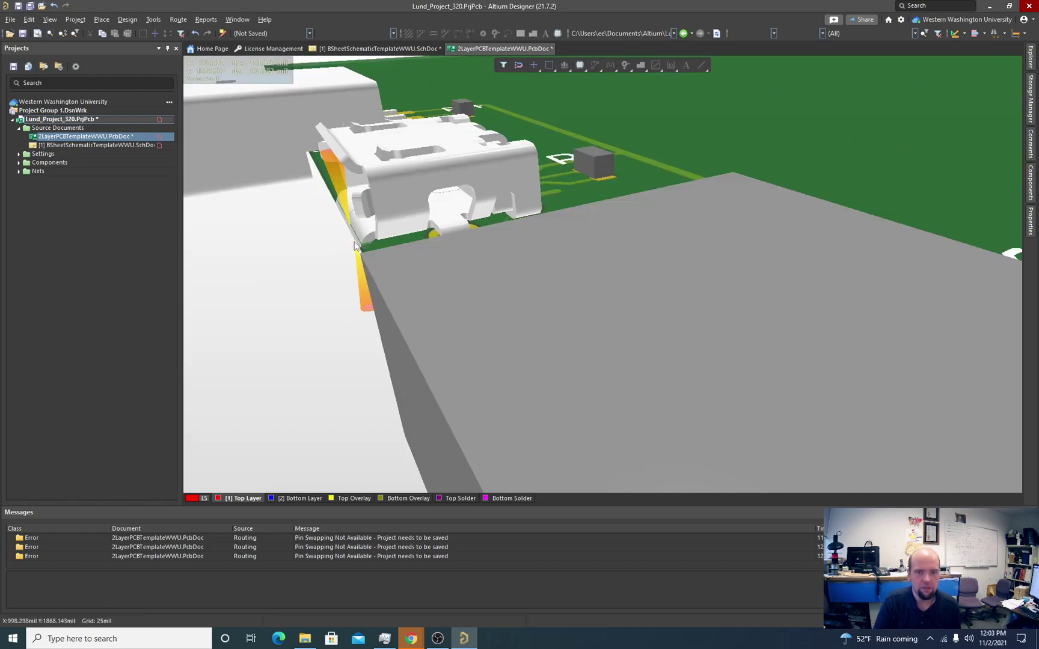
Step: Switch the PCB to Board Planning Mode and start redefining the board shape around P1
key(2)
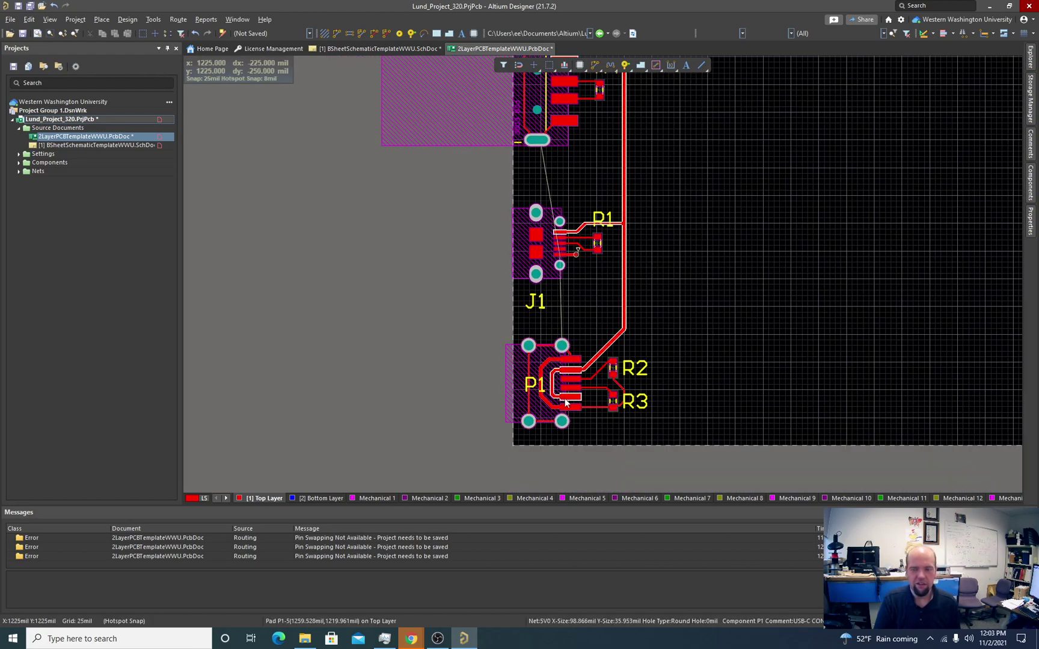
key(1)
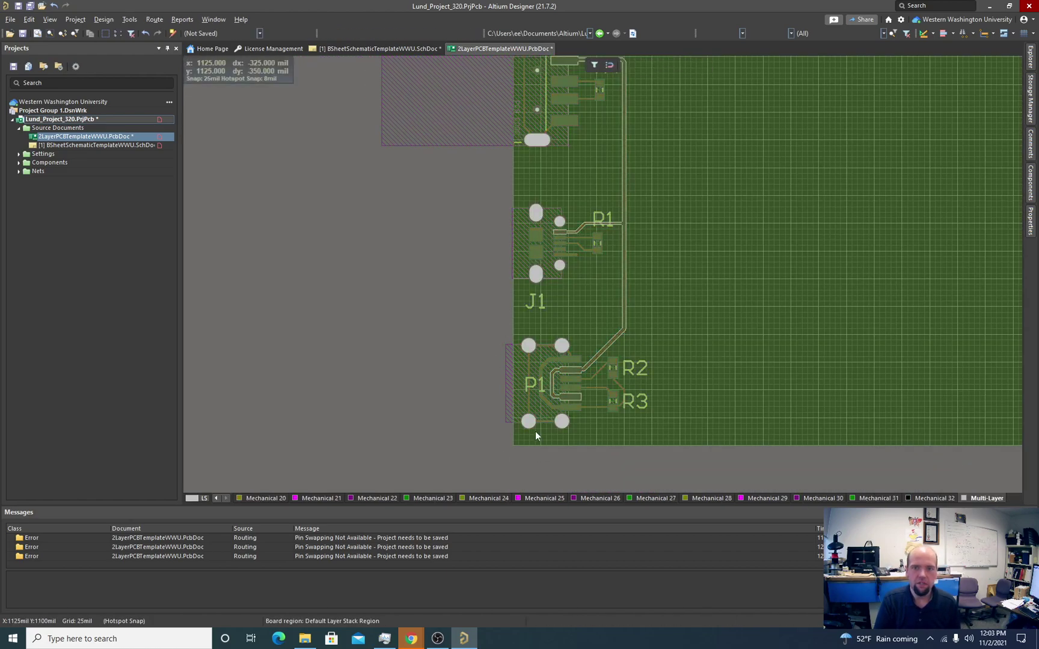
click(104, 19)
click(140, 61)
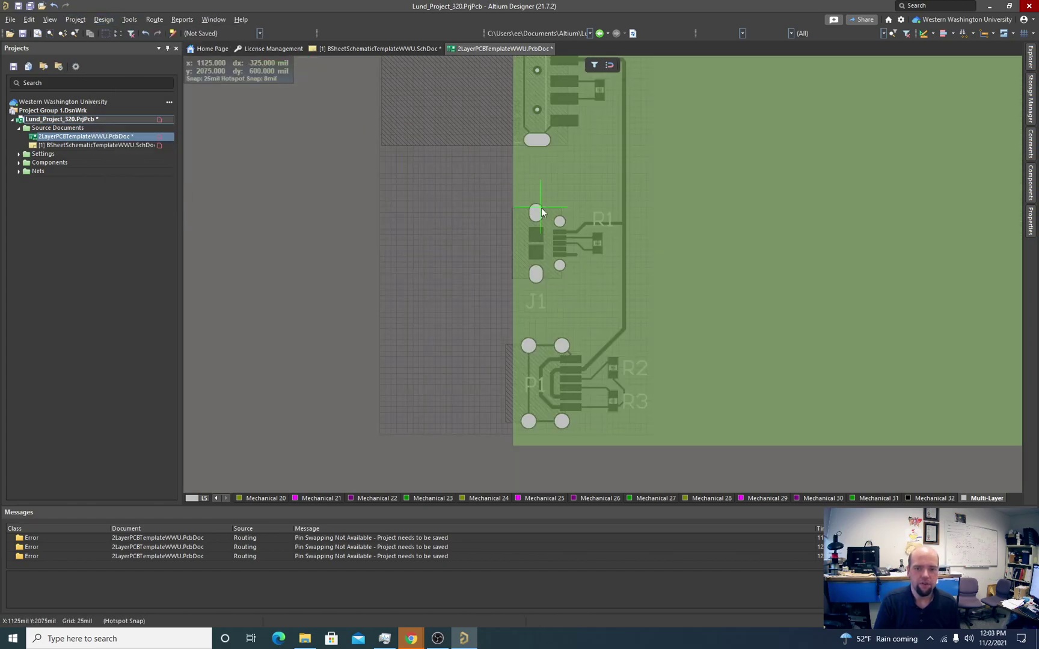
ctrl+scroll(550, 240, down, 2)
ctrl+scroll(560, 359, up, 2)
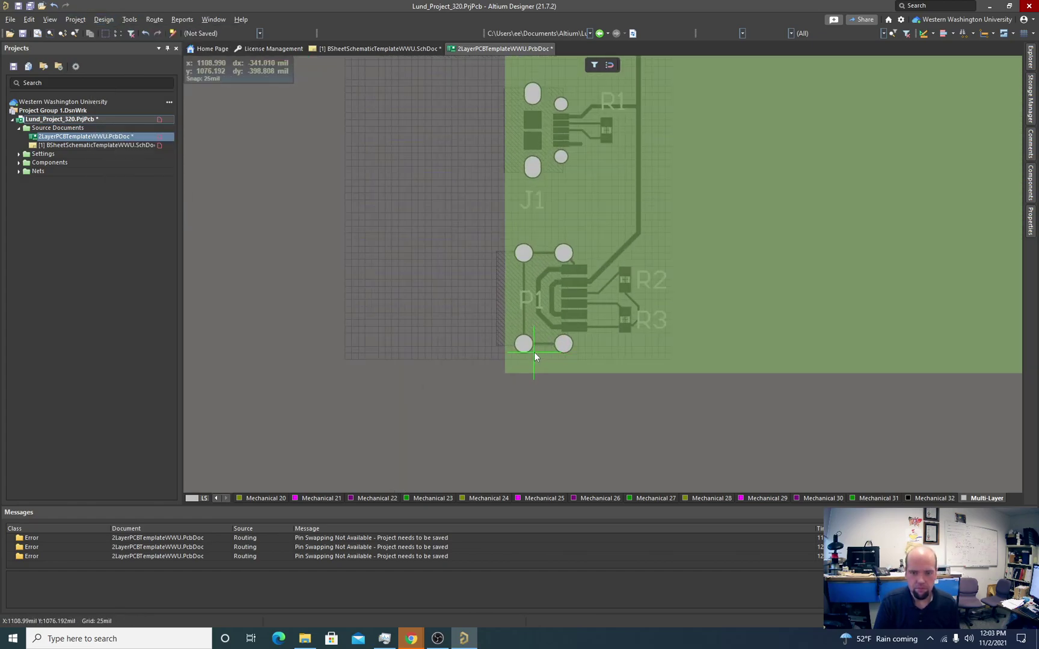
Step: Begin the board outline at X 1250, Y 1000 mil below P1, using 90/90 corners with 100 mil arcs, through X 1000, Y 1100 mil
click(580, 378)
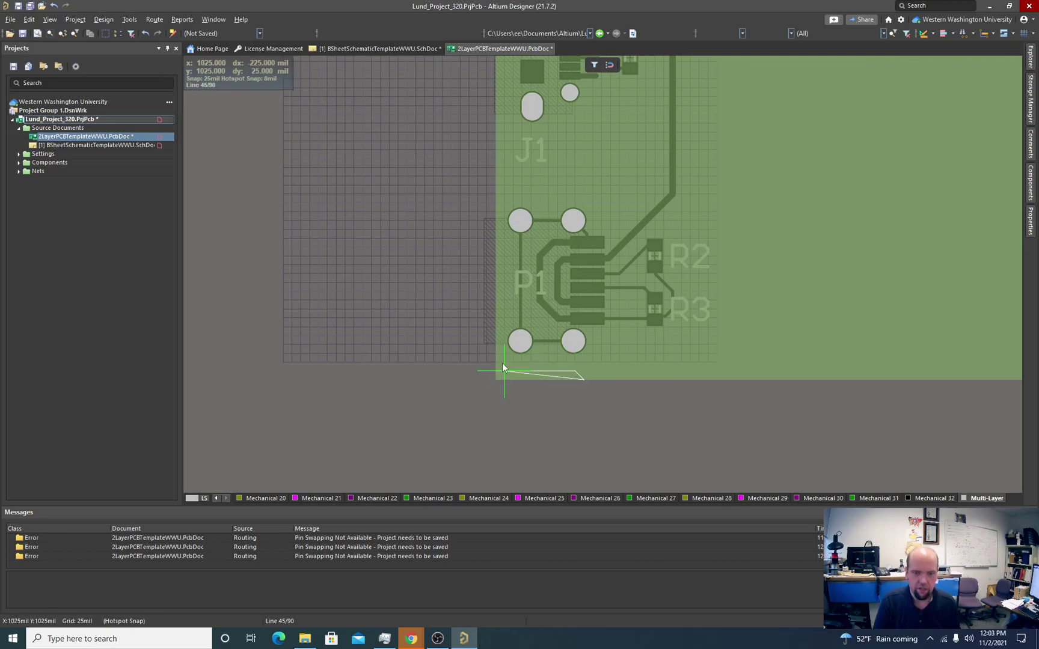
key(space)
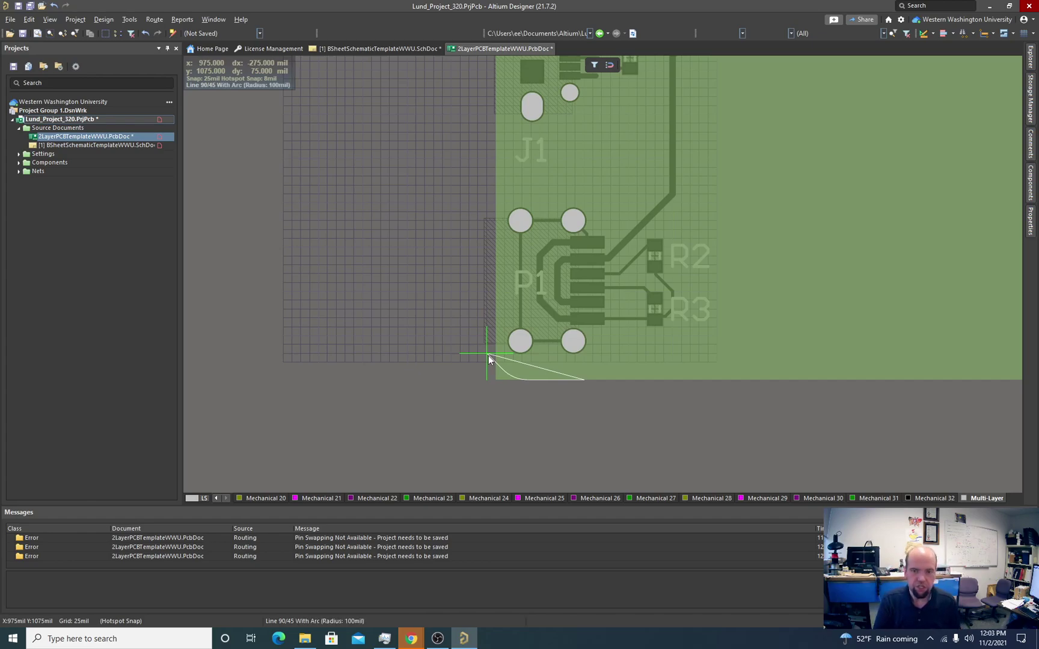
key(shift+space)
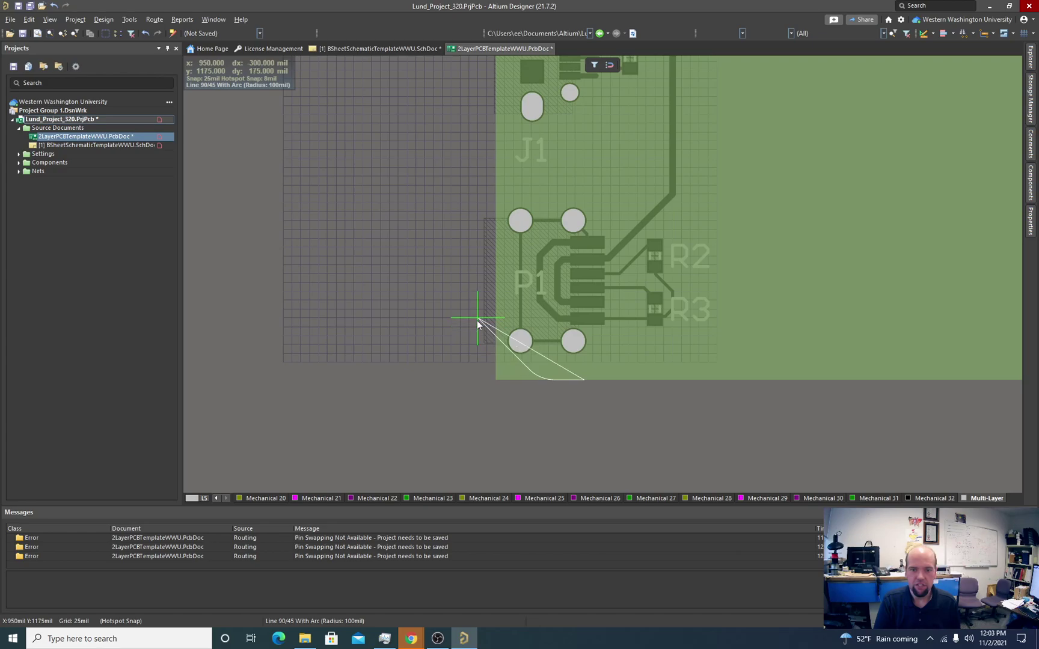
key(shift+space)
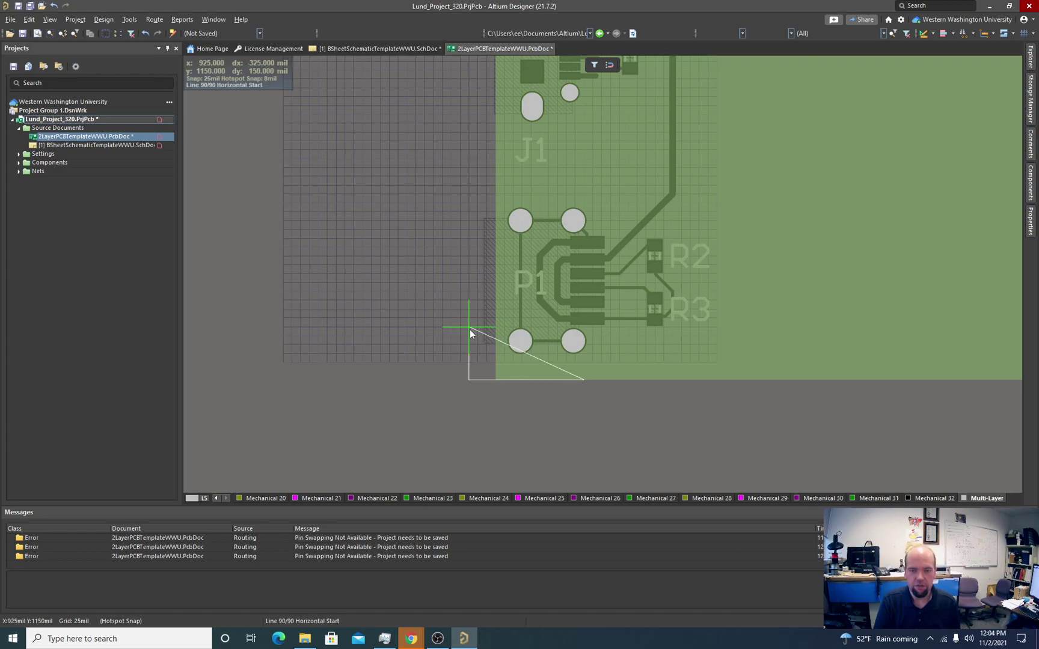
key(shift+space)
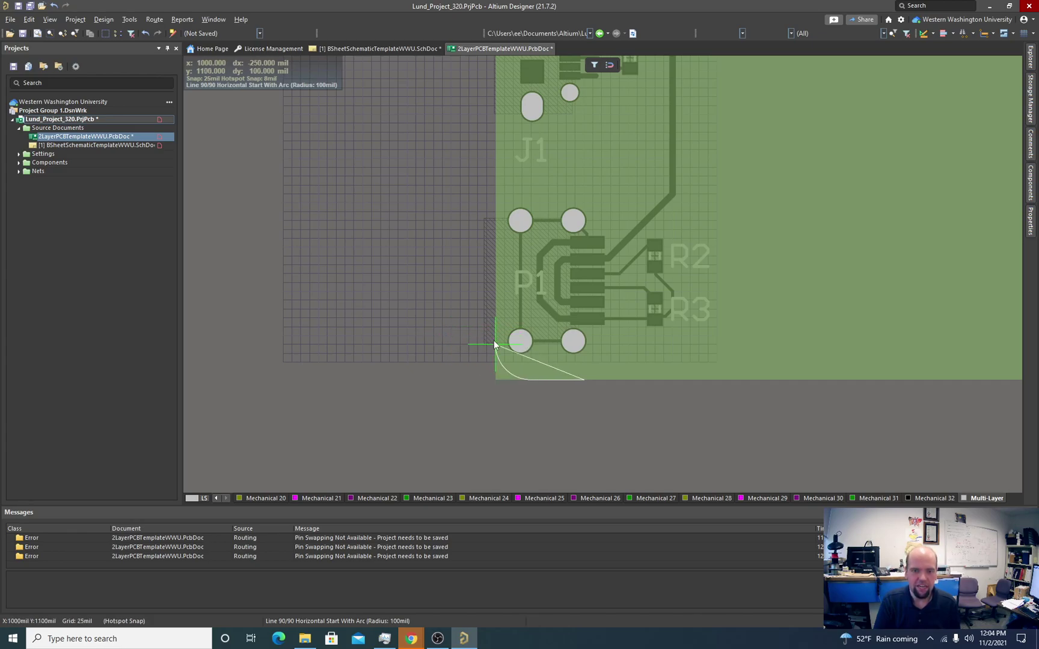
ctrl+scroll(493, 341, up, 1)
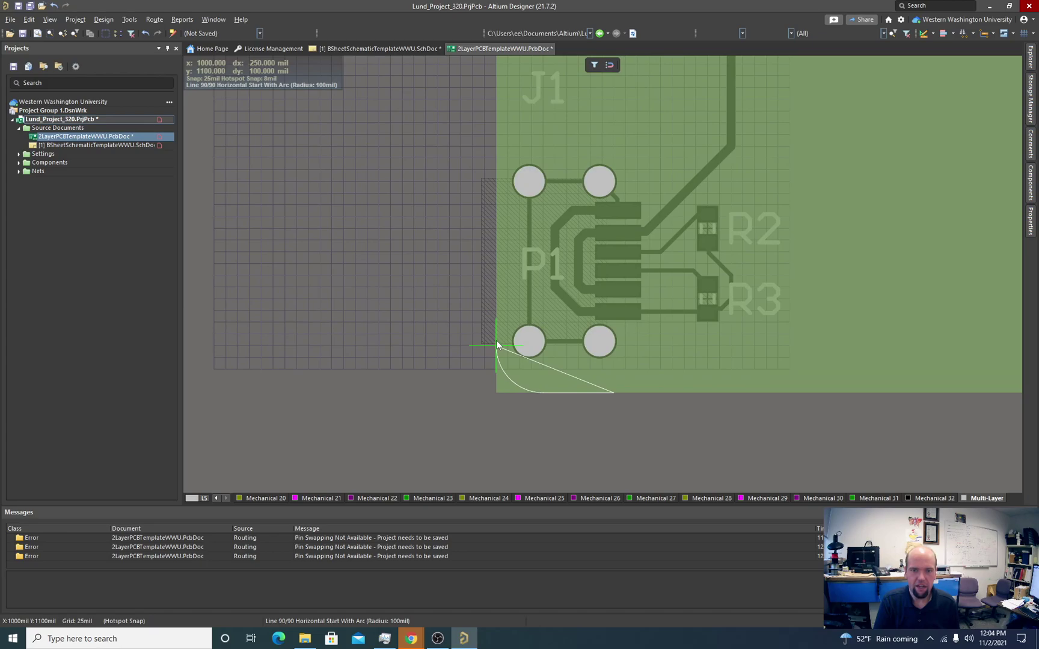
key(space)
Step: Try to extend the outline up the board edge to X 1020, Y 1730 mil below J1, using a 10 mil snap grid
scroll(492, 293, up, 3)
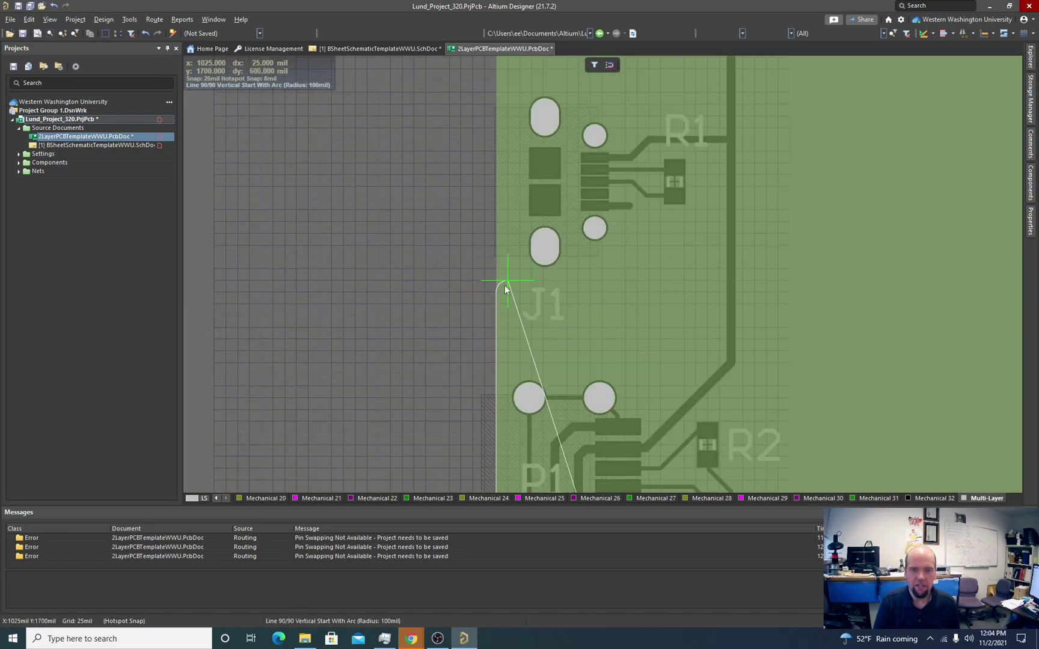
ctrl+scroll(504, 286, up, 1)
scroll(500, 284, up, 1)
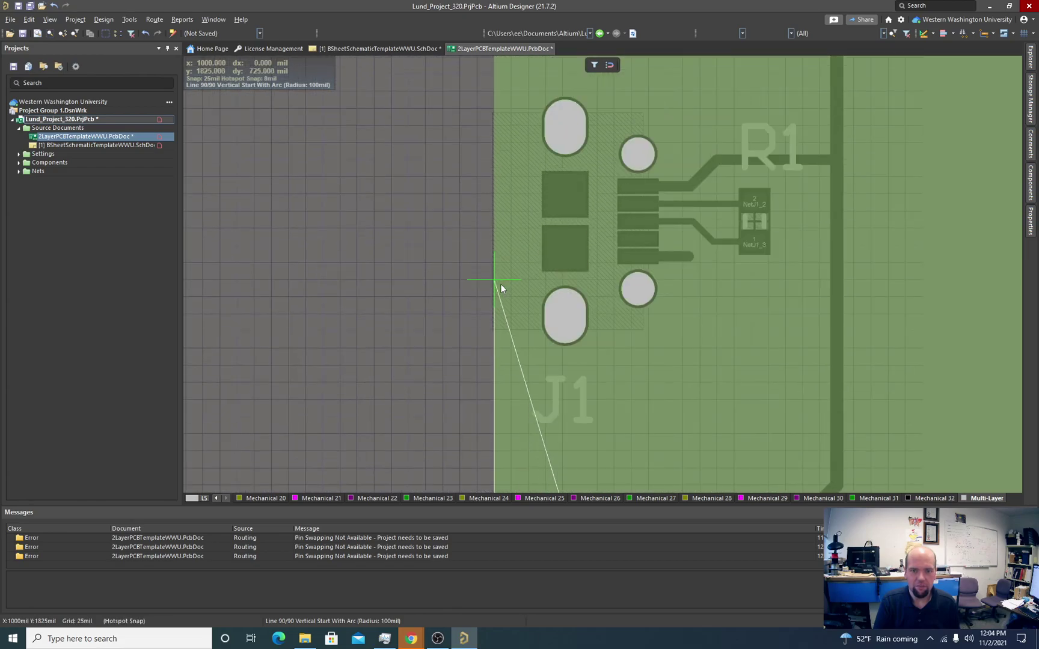
scroll(503, 300, down, 1)
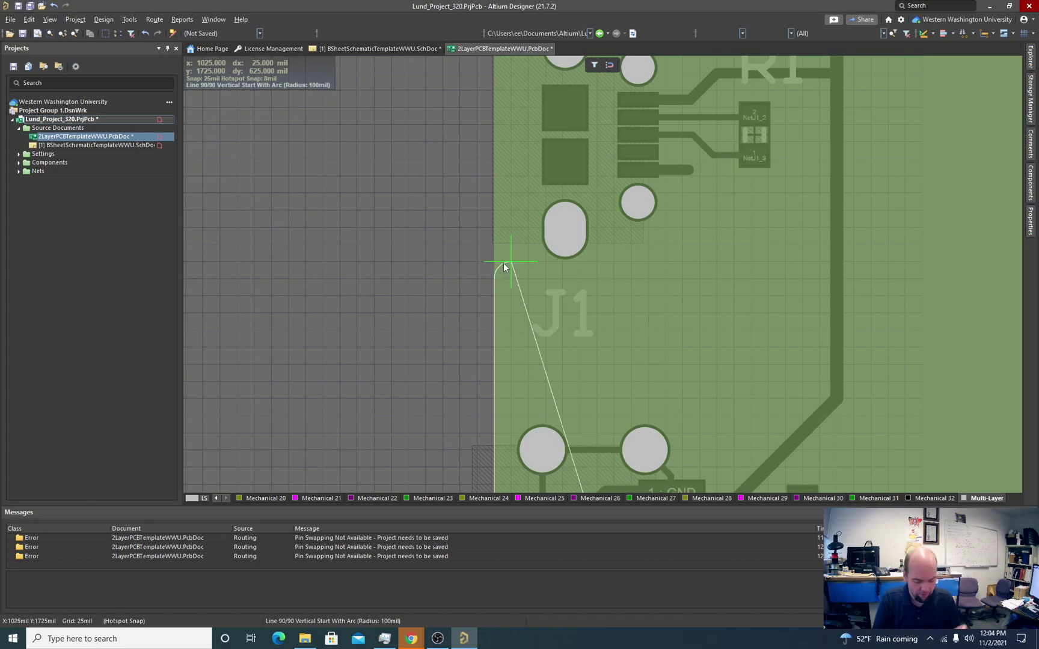
key(g)
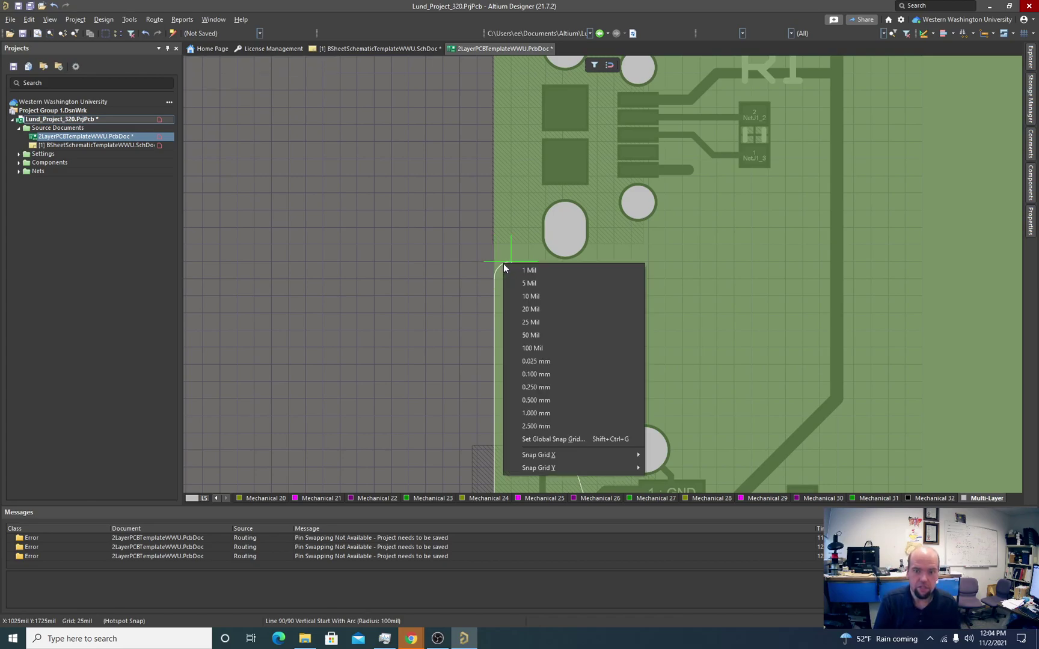
click(526, 300)
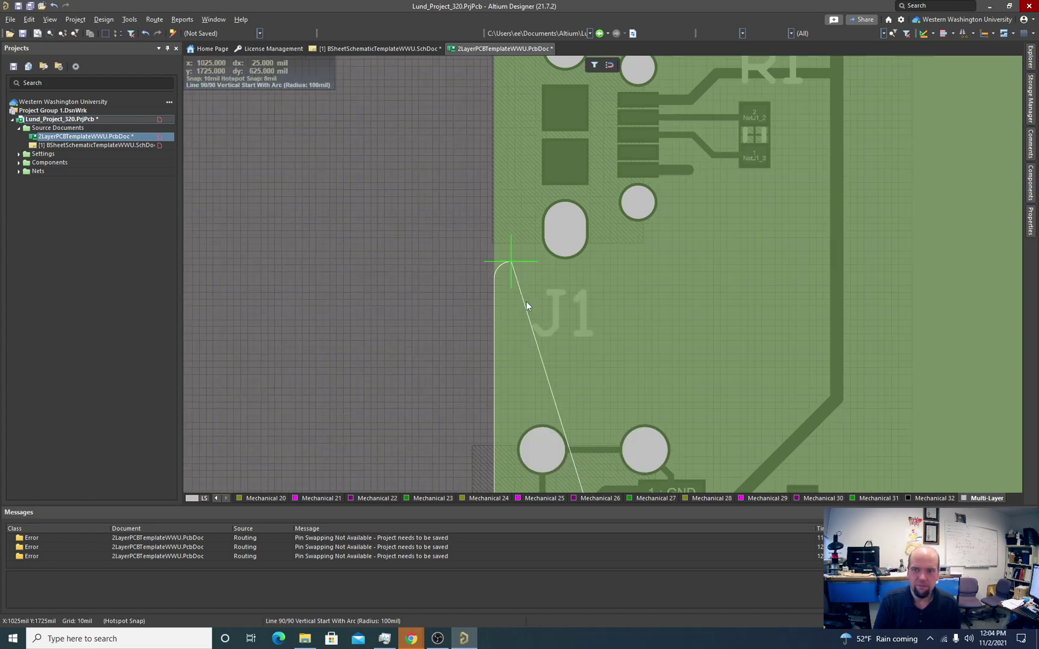
click(506, 259)
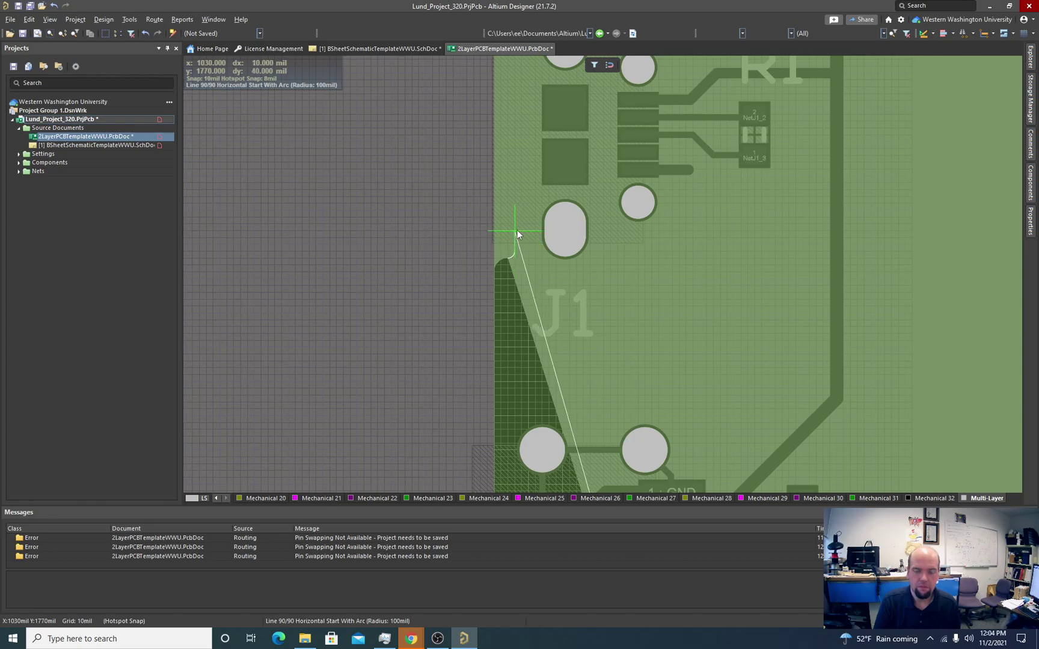
right_click(517, 231)
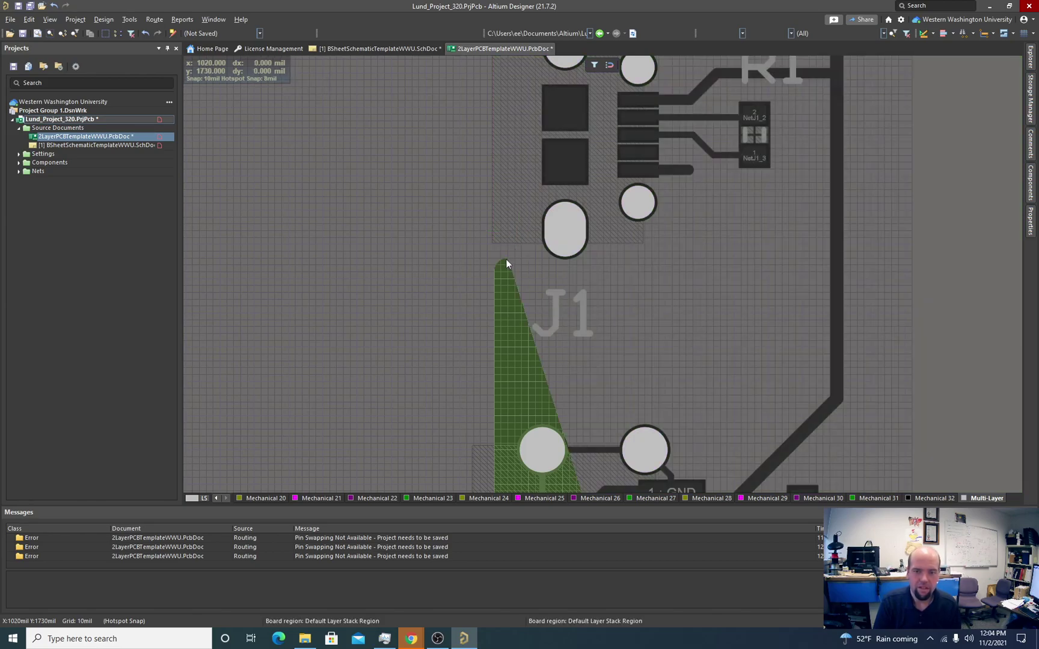
ctrl+scroll(509, 279, down, 2)
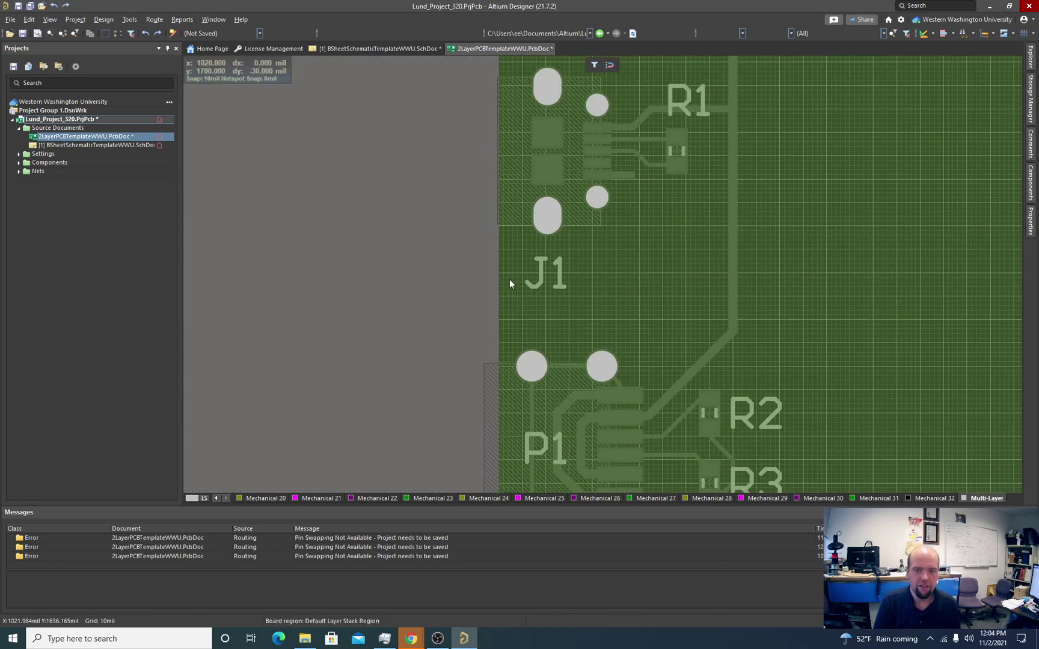
Step: Redefine the board shape on a 25 mil snap grid, rounding P1's corner from X 1250, Y 1050 to X 1000, Y 1125 mil
scroll(509, 279, down, 3)
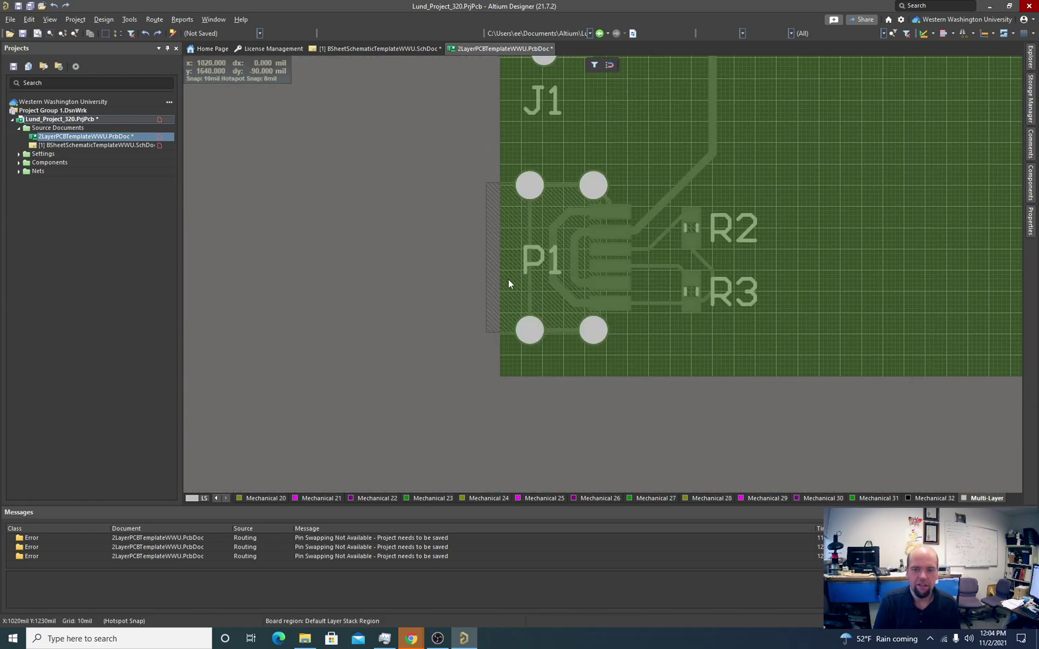
click(31, 20)
mouse_move(49, 21)
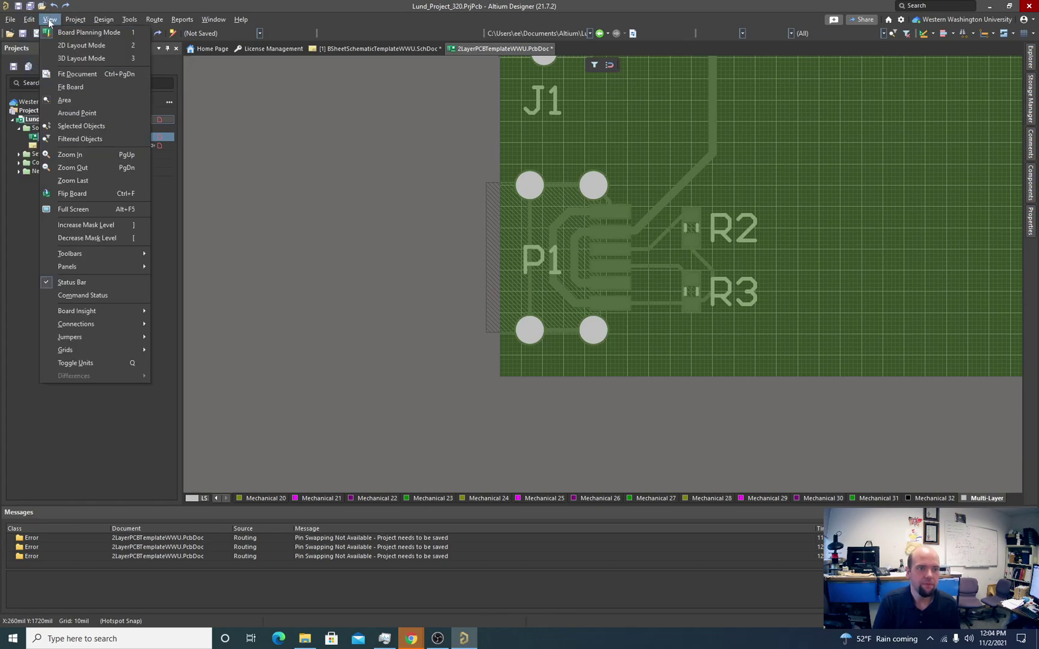
mouse_move(103, 19)
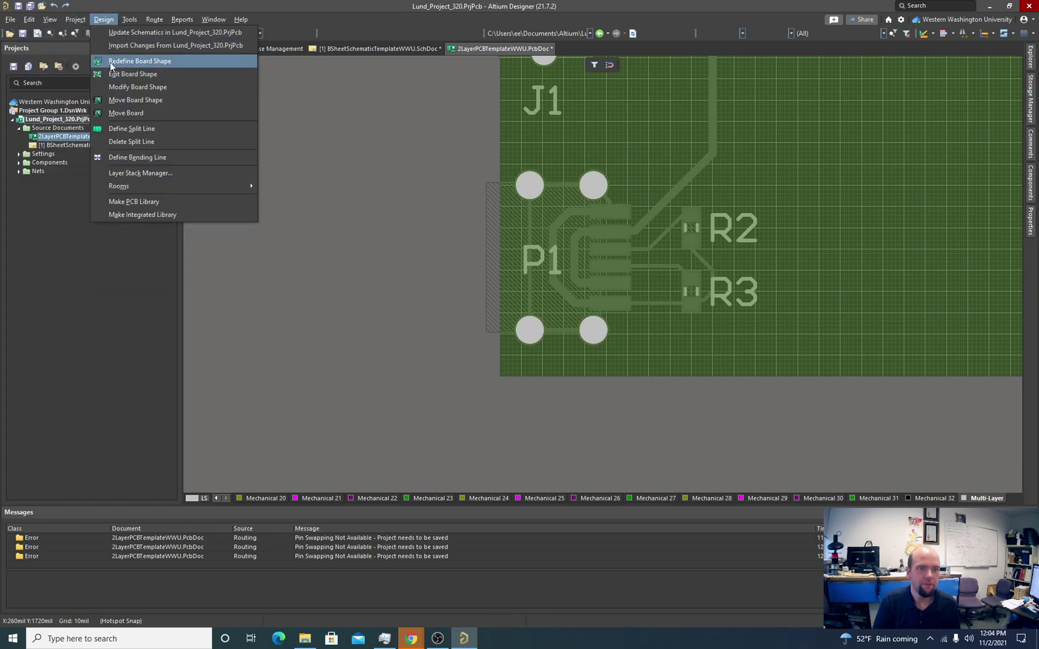
click(139, 62)
ctrl+scroll(505, 374, up, 2)
key(g)
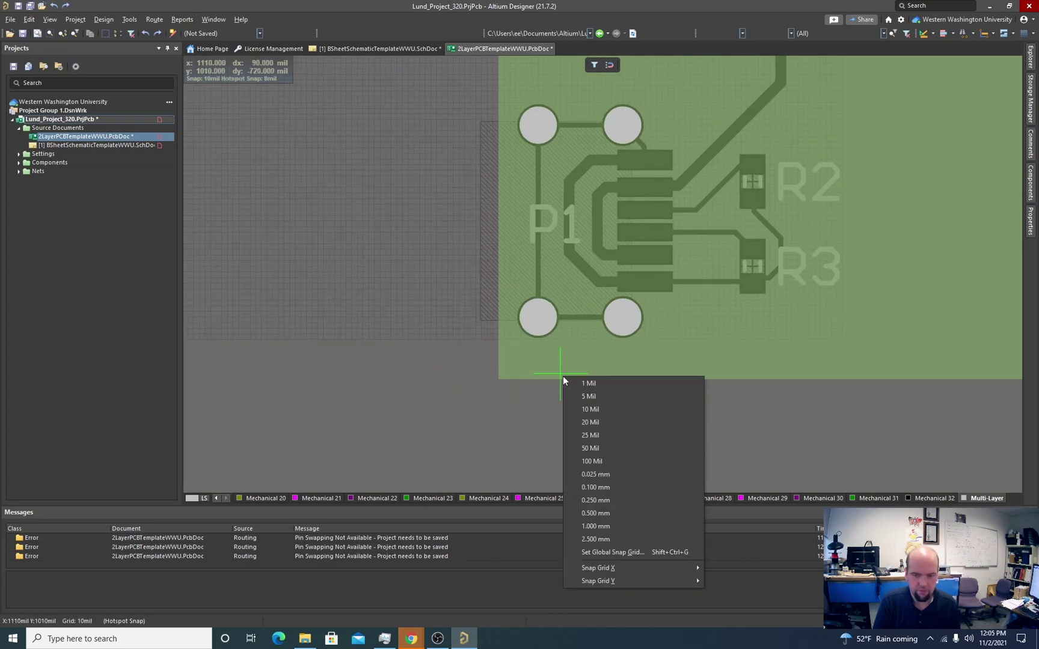
click(605, 434)
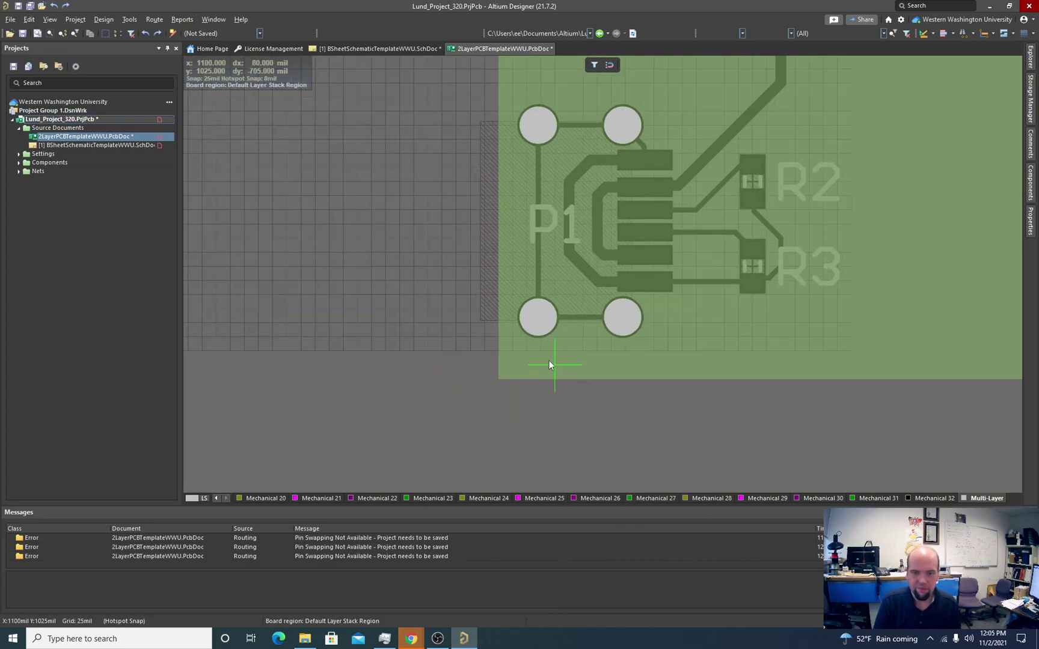
click(639, 351)
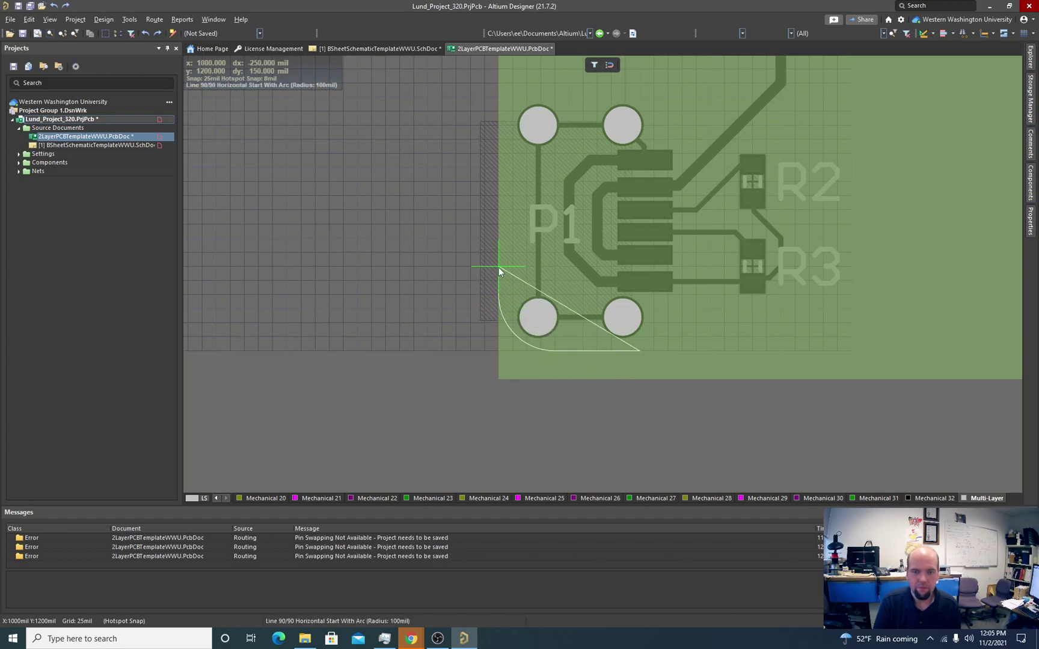
click(500, 310)
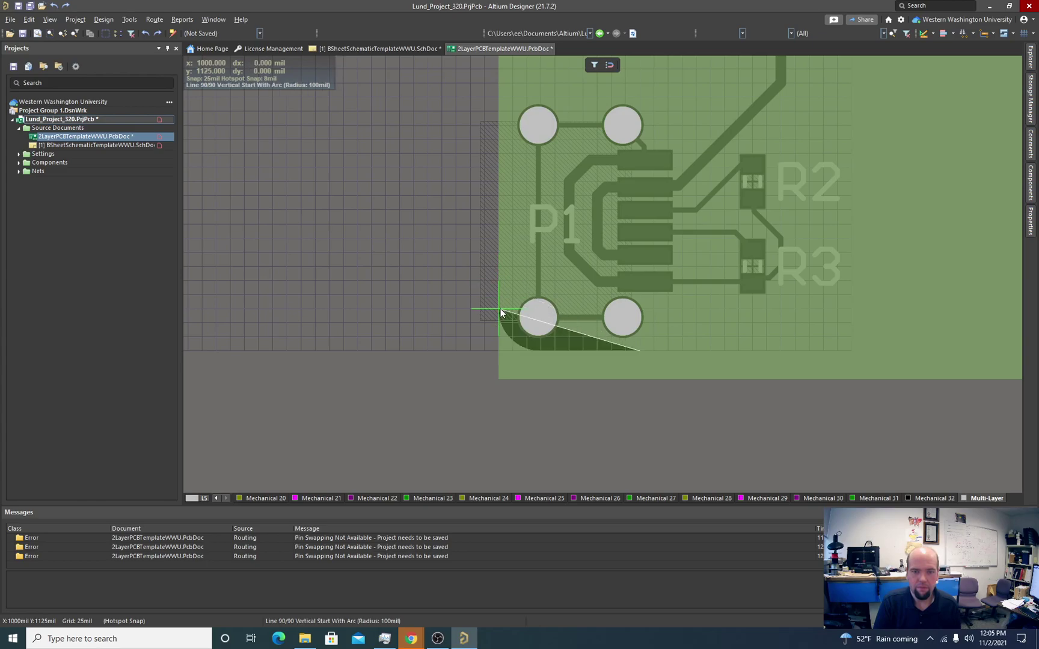
Step: Extend the outline up to J1 and, on a 10 mil grid, curve it inward through X 1010, Y 1740 to X 1020, Y 1750 mil
scroll(500, 310, up, 5)
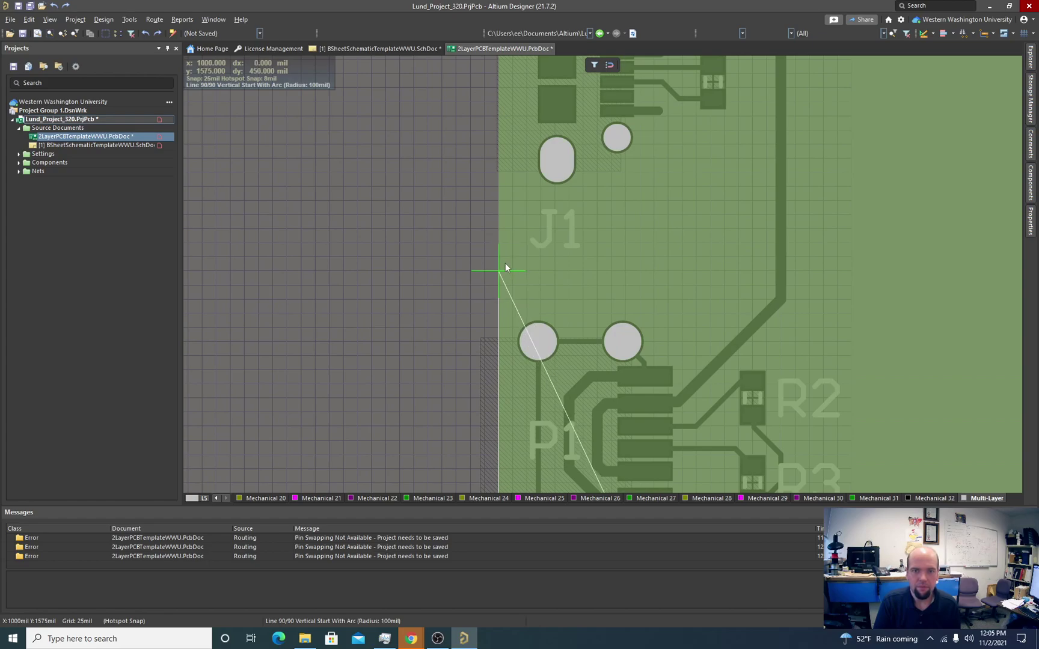
scroll(504, 249, up, 3)
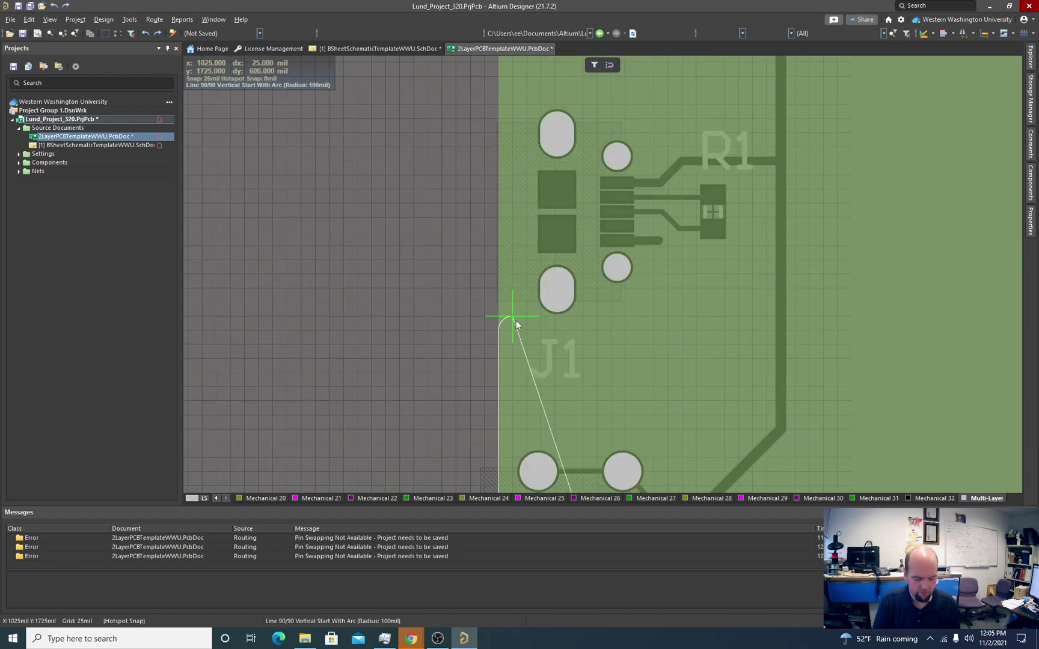
key(g)
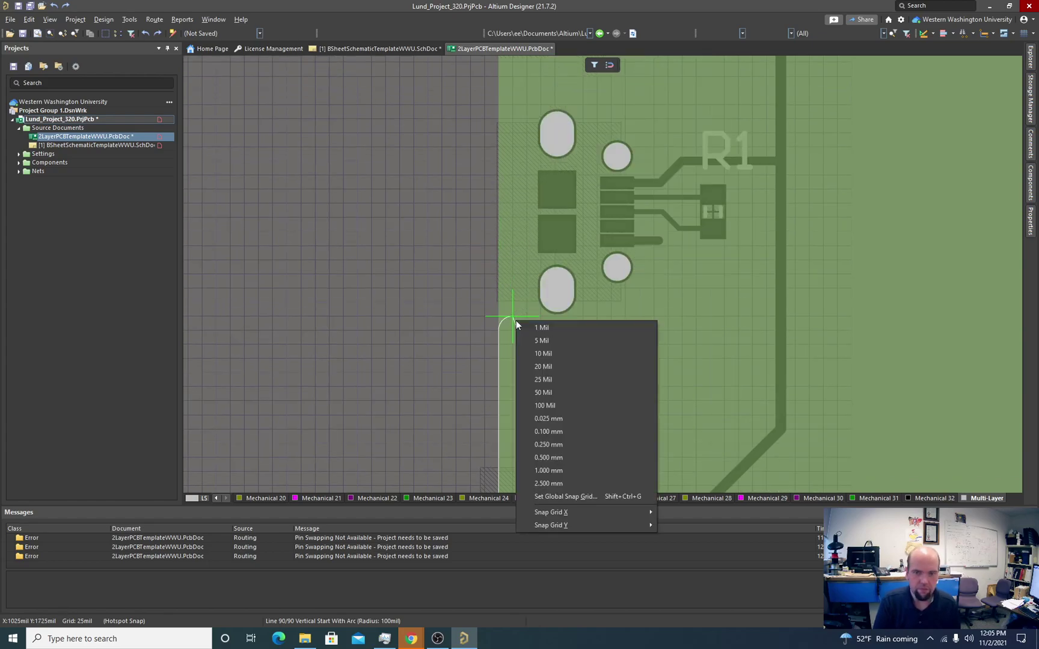
click(535, 355)
ctrl+scroll(508, 318, up, 2)
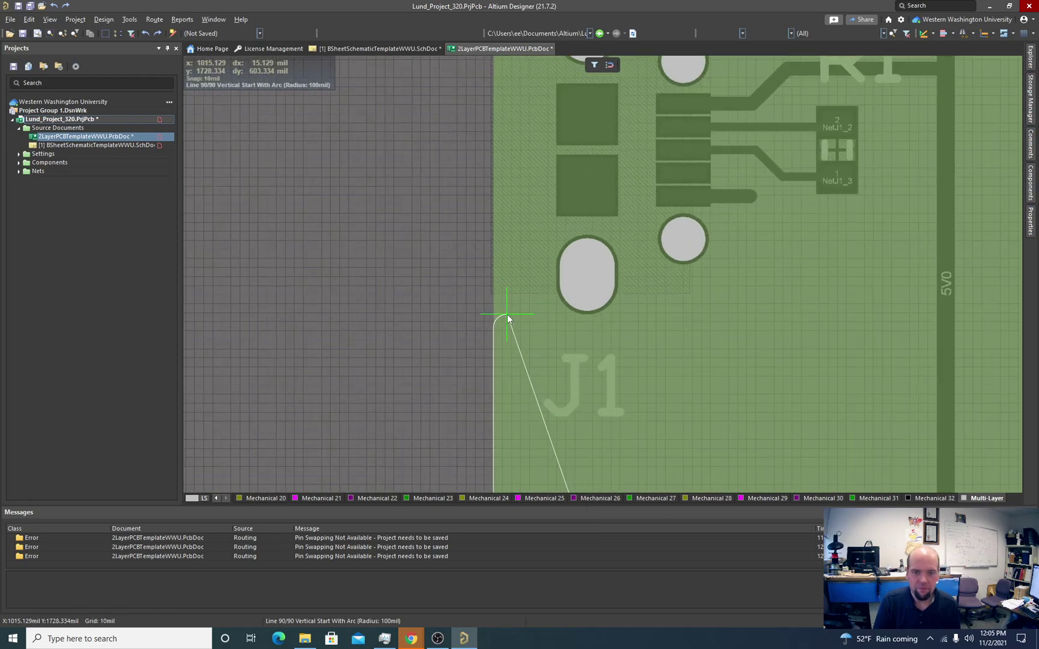
ctrl+scroll(508, 319, up, 1)
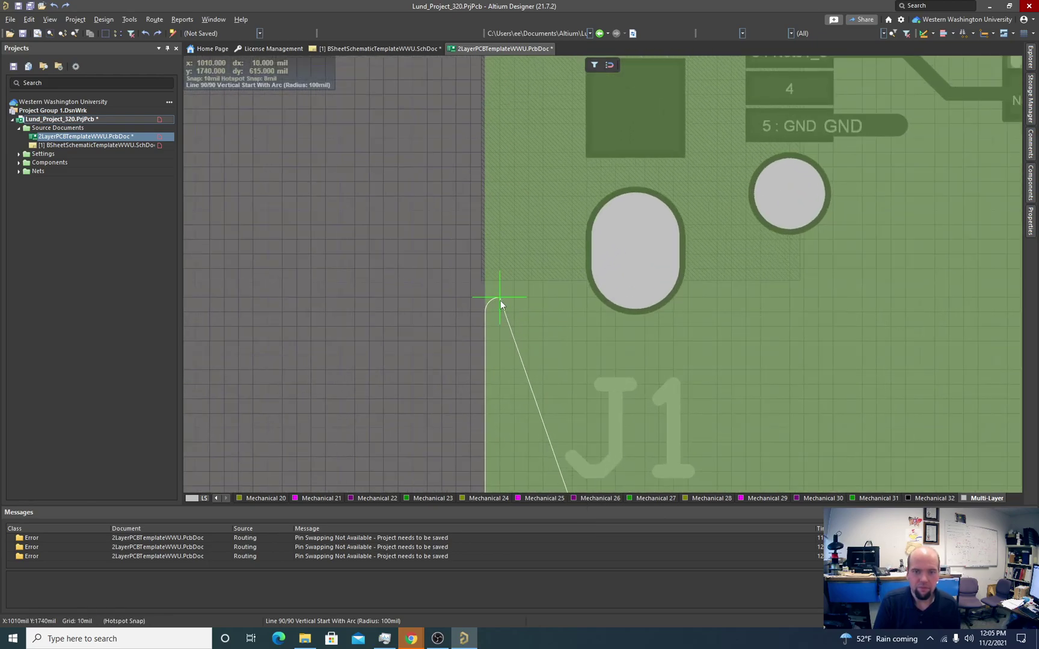
click(500, 300)
click(514, 284)
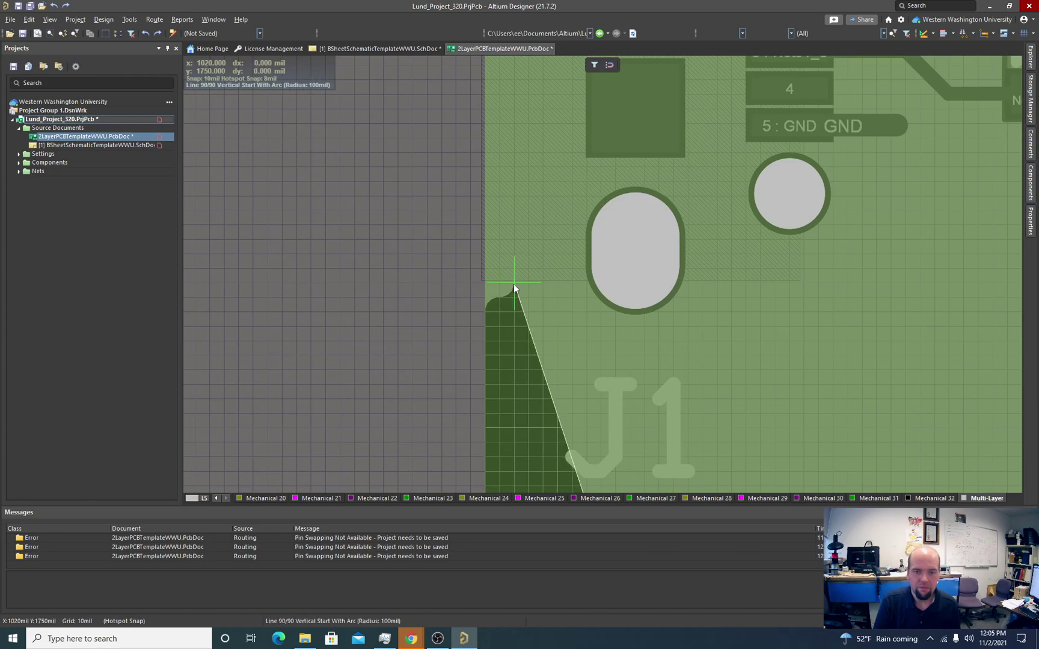
Step: Run the inset edge past J1 to X 1020, Y 2070 mil, then curve it outward through X 1010, Y 2080 to X 1000, Y 2090 mil
scroll(515, 253, up, 5)
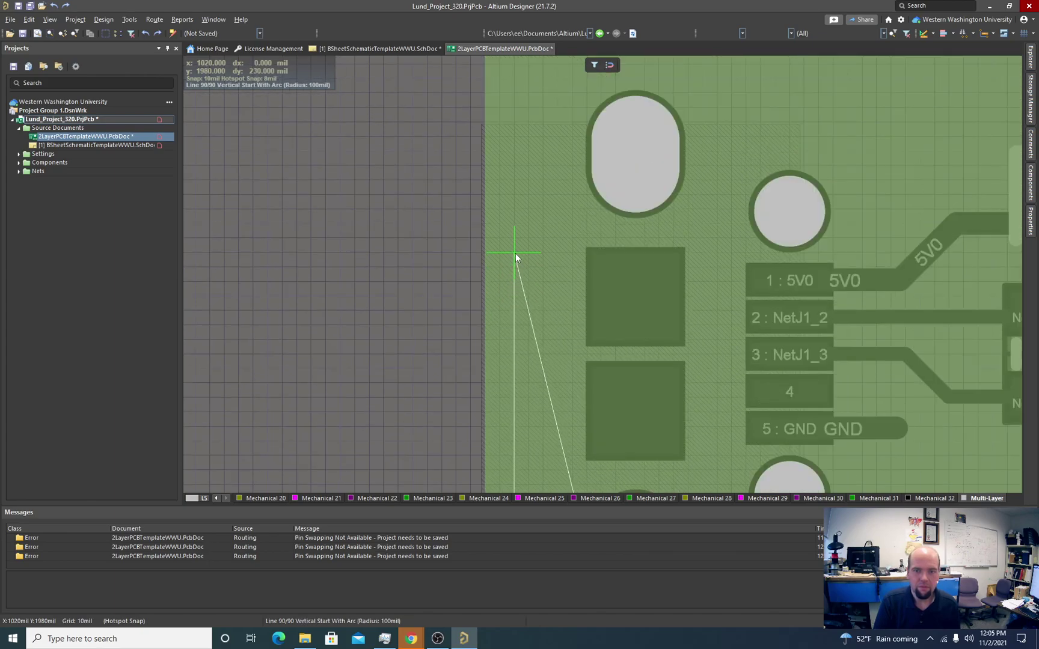
click(515, 254)
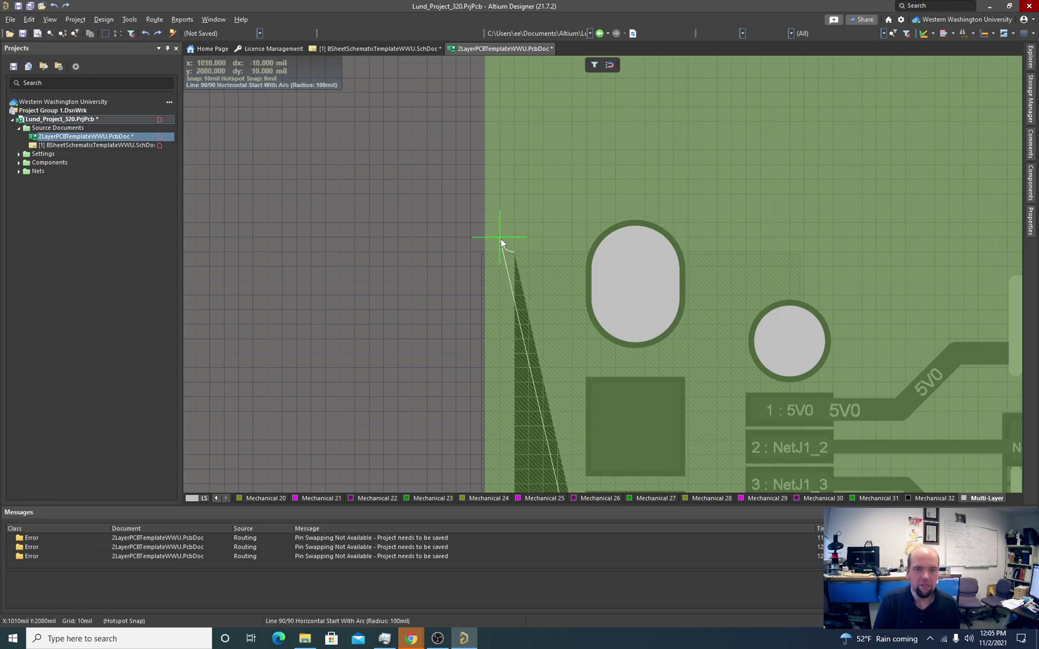
click(501, 239)
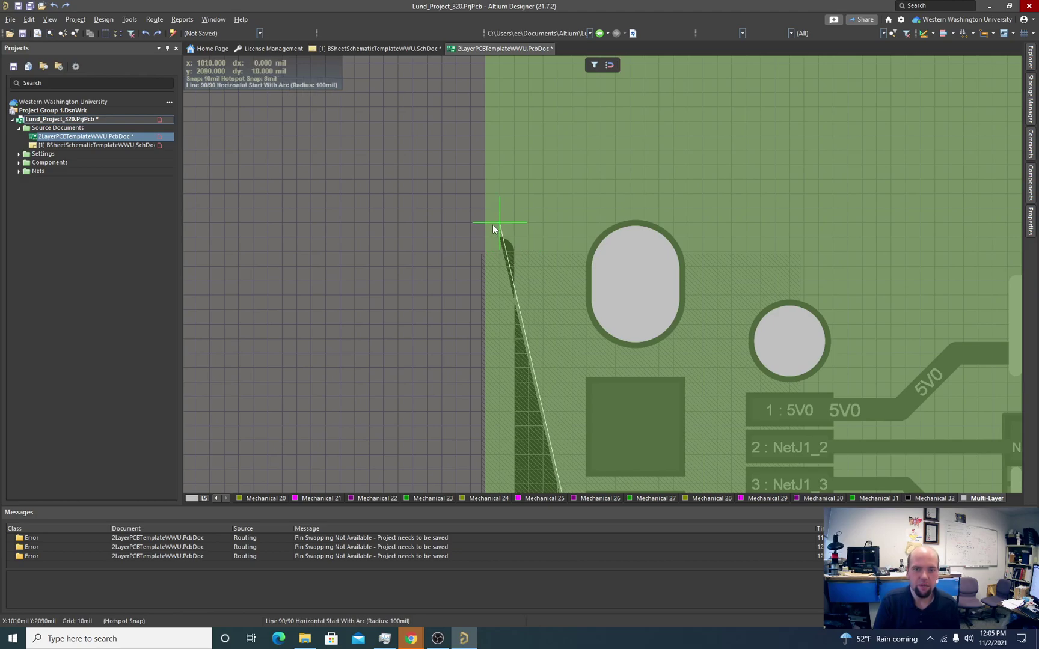
key(space)
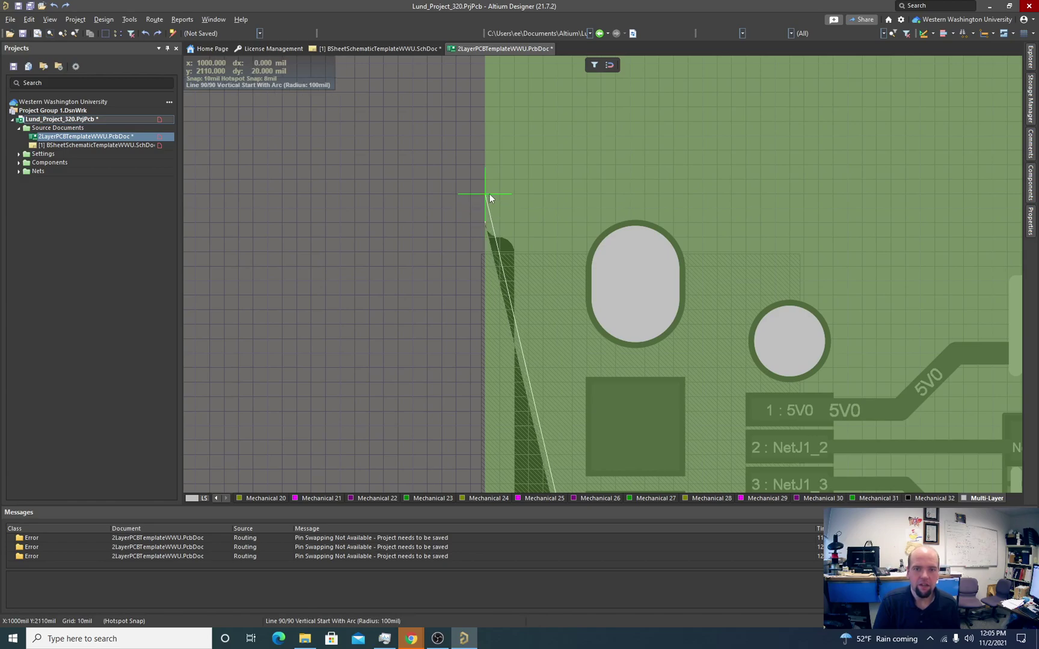
Step: Extend the outline up X 1000 mil past J2 and, on a 25 mil snap grid, round the corner to X 1075, Y 2975 mil
scroll(489, 194, up, 5)
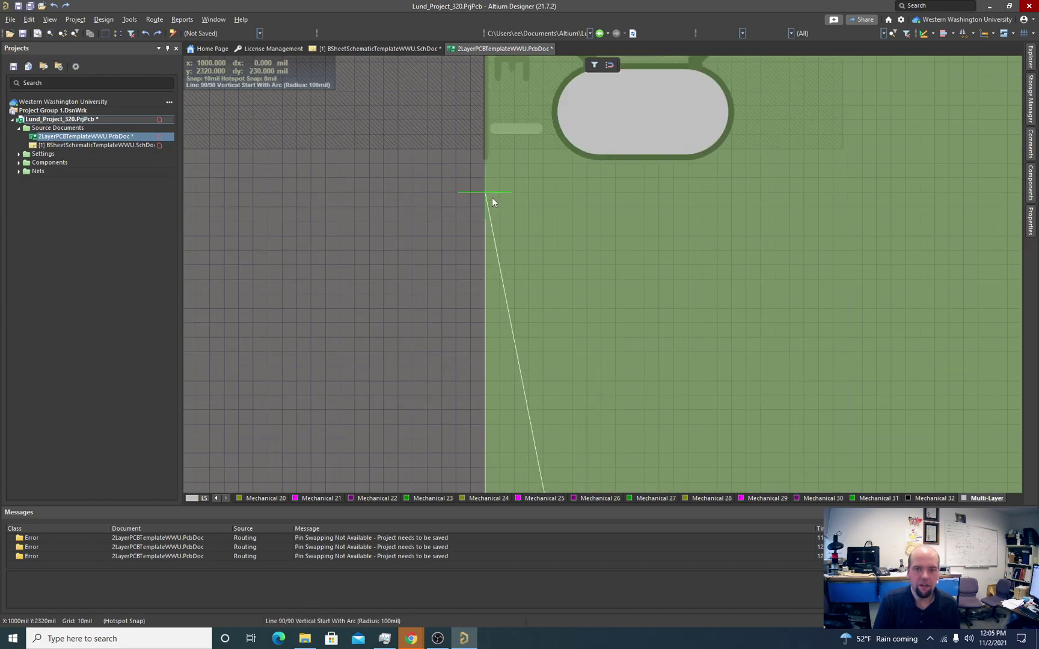
scroll(492, 197, up, 10)
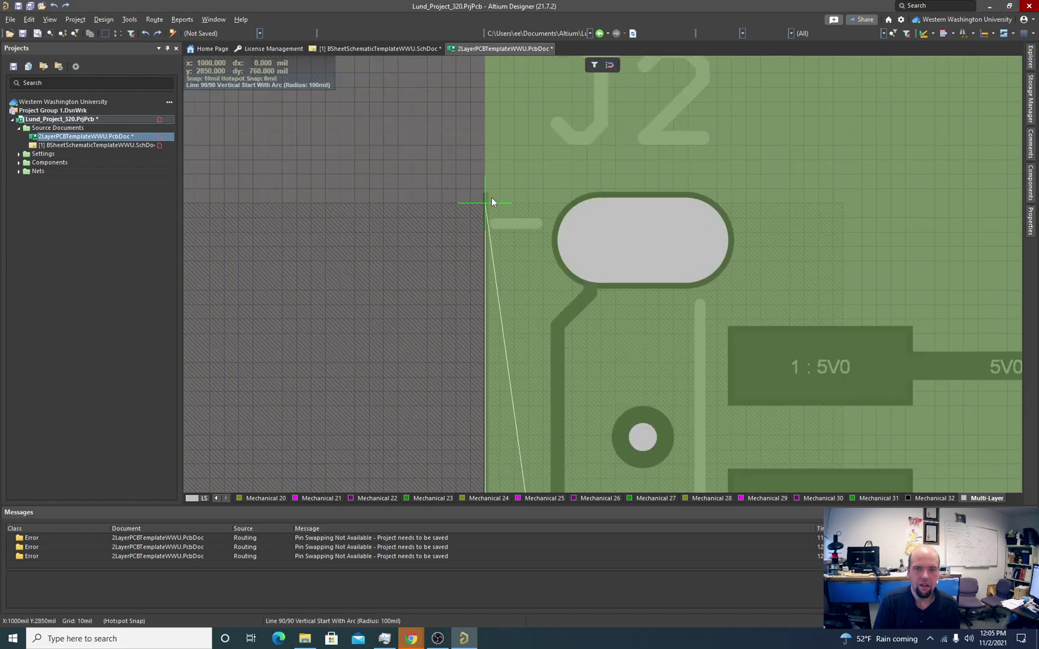
scroll(491, 201, up, 1)
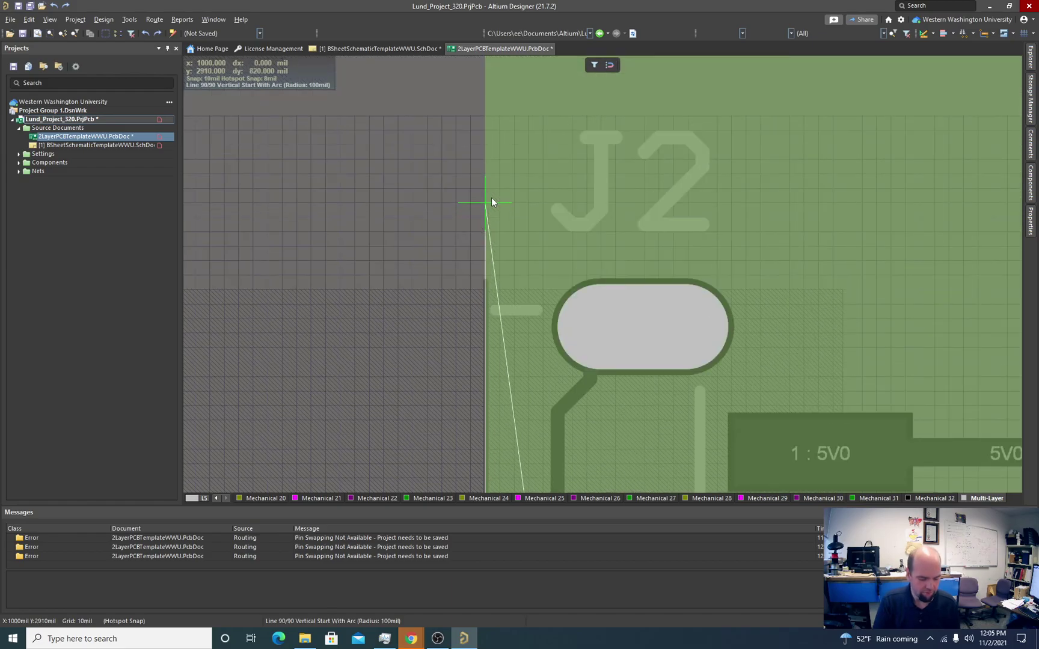
key(g)
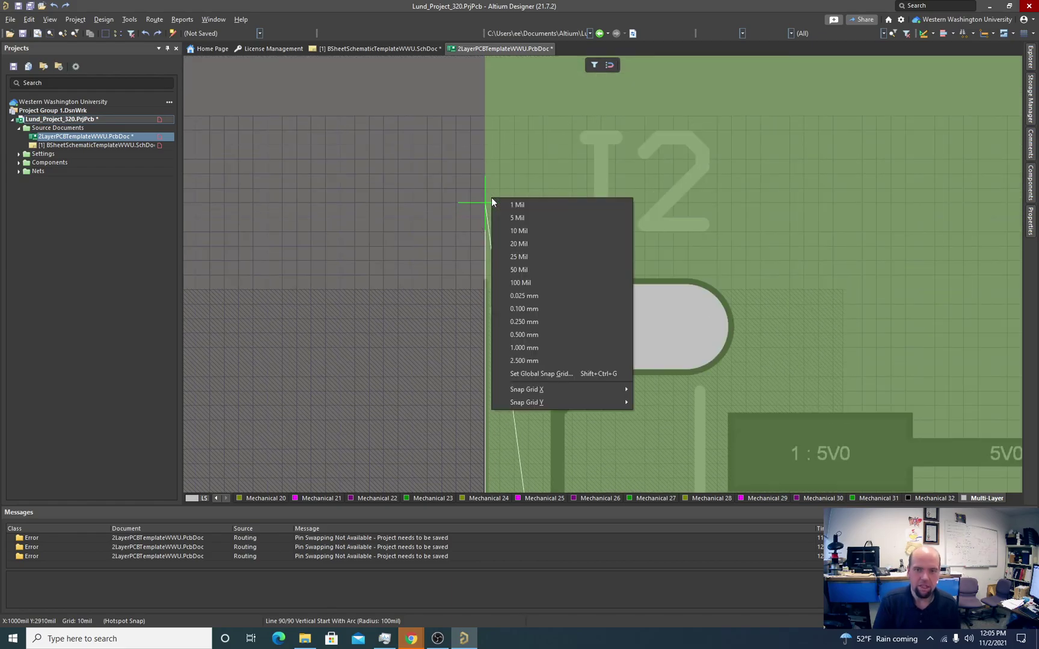
click(519, 257)
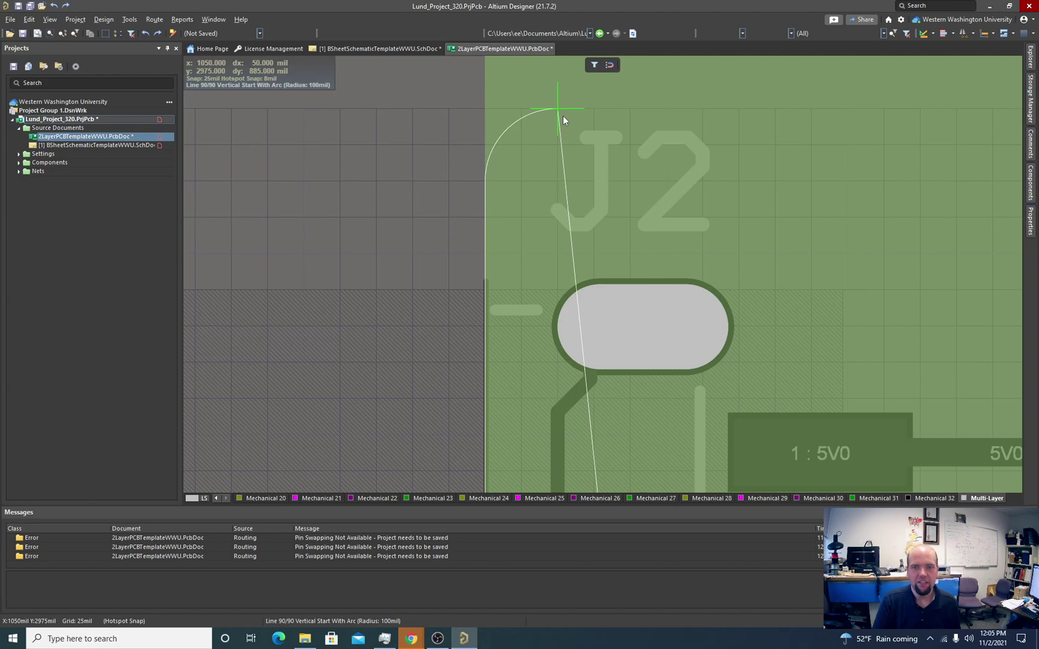
ctrl+scroll(563, 119, down, 5)
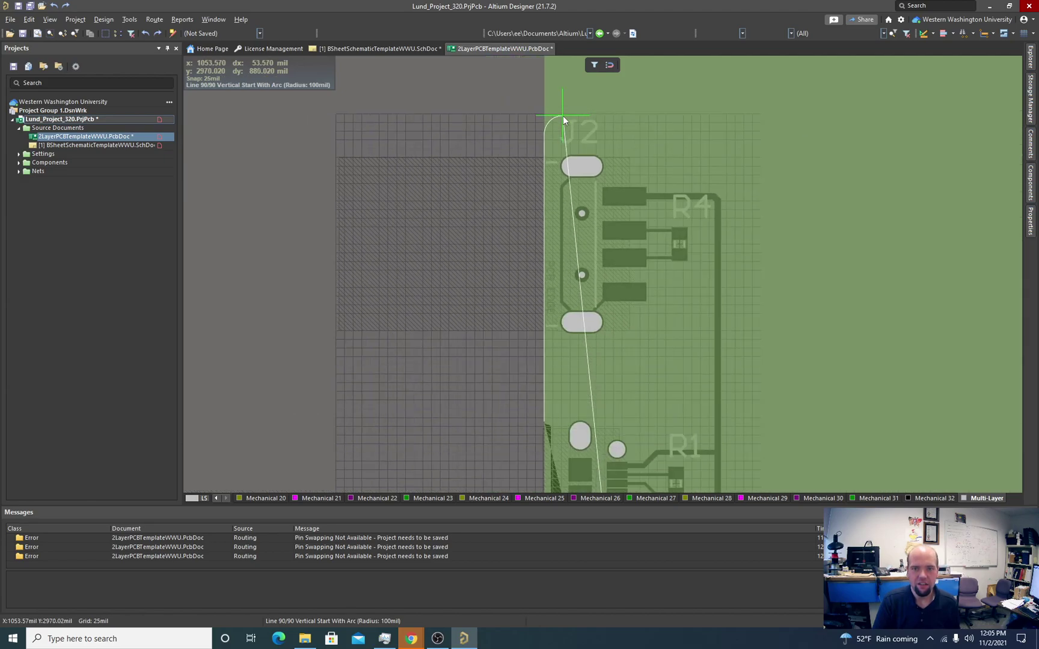
ctrl+scroll(564, 119, down, 2)
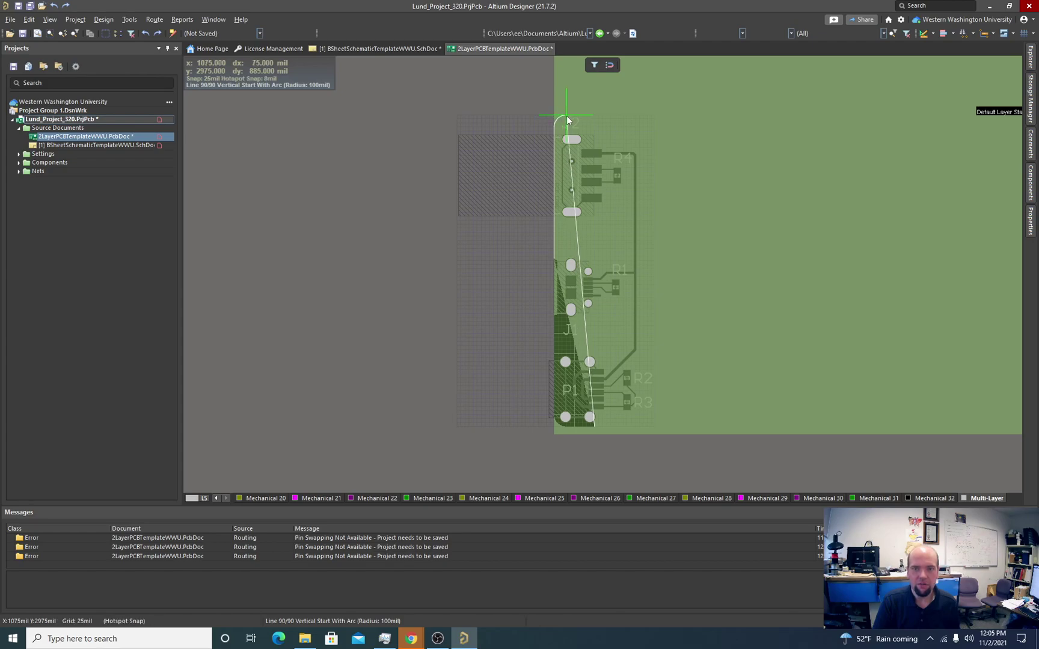
ctrl+scroll(567, 120, up, 5)
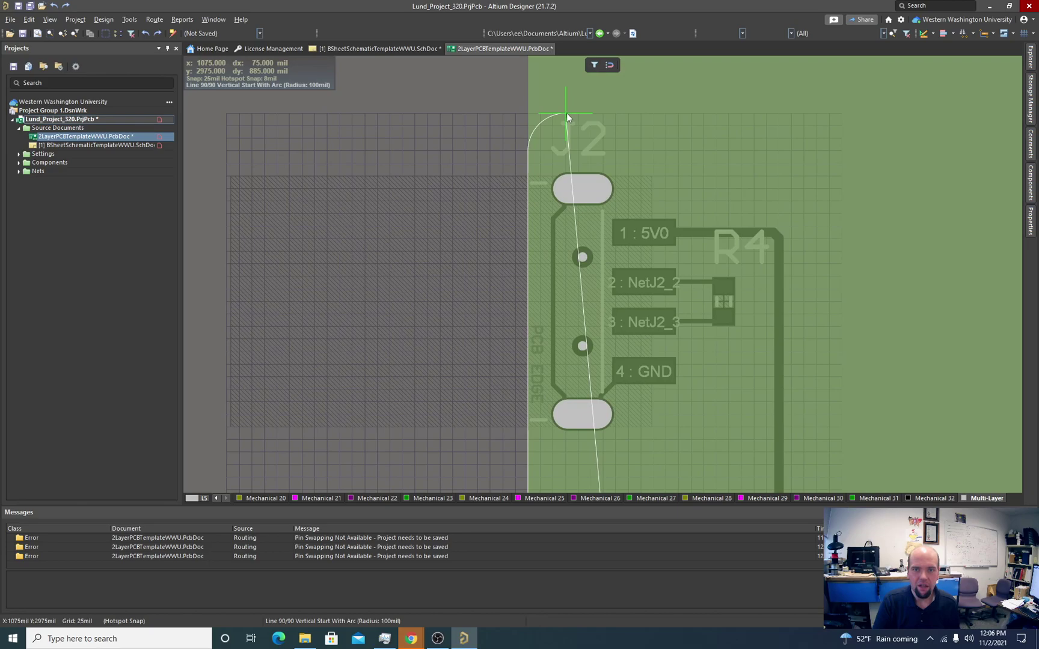
click(566, 113)
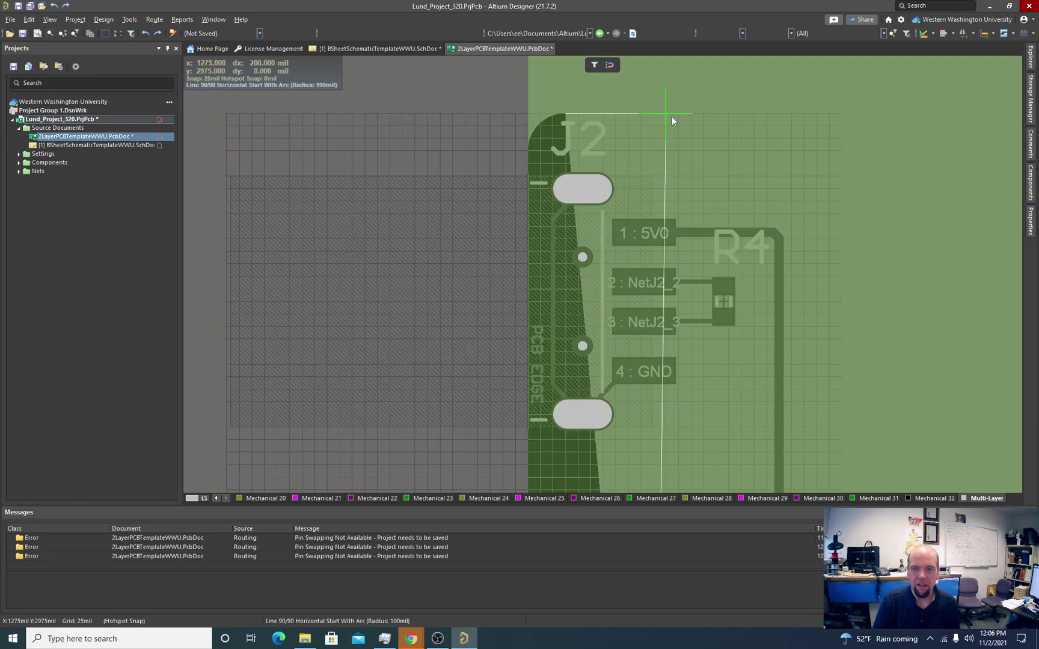
Step: Run the upper edge to X 3250, Y 2975 mil, continue down, round the lower corner, and close the outline at X 1250, Y 1050 mil
key(space)
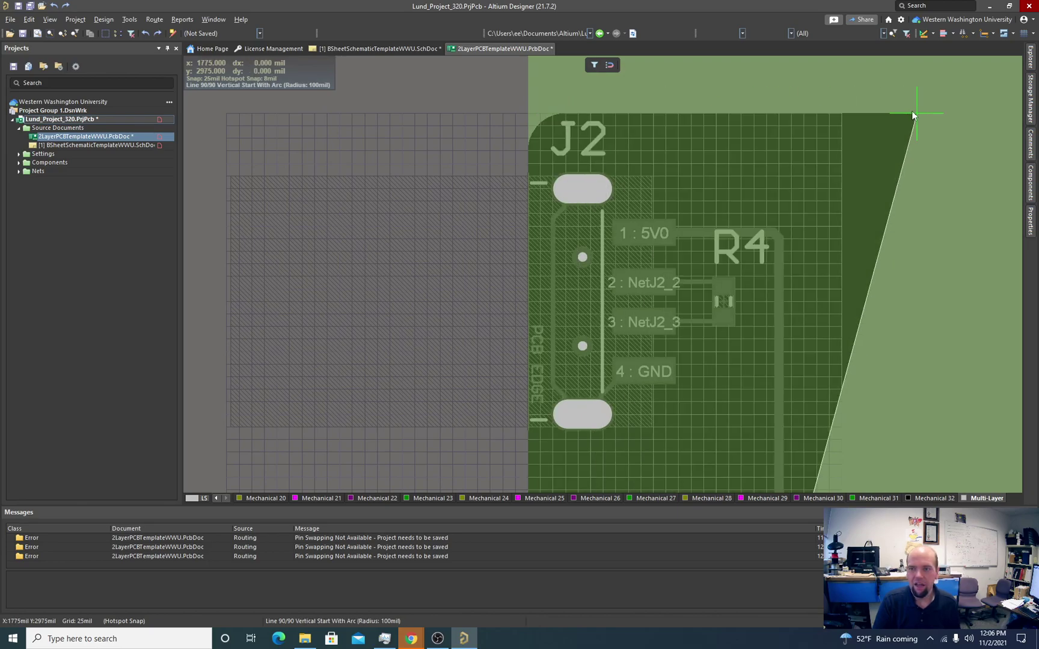
ctrl+scroll(912, 116, down, 3)
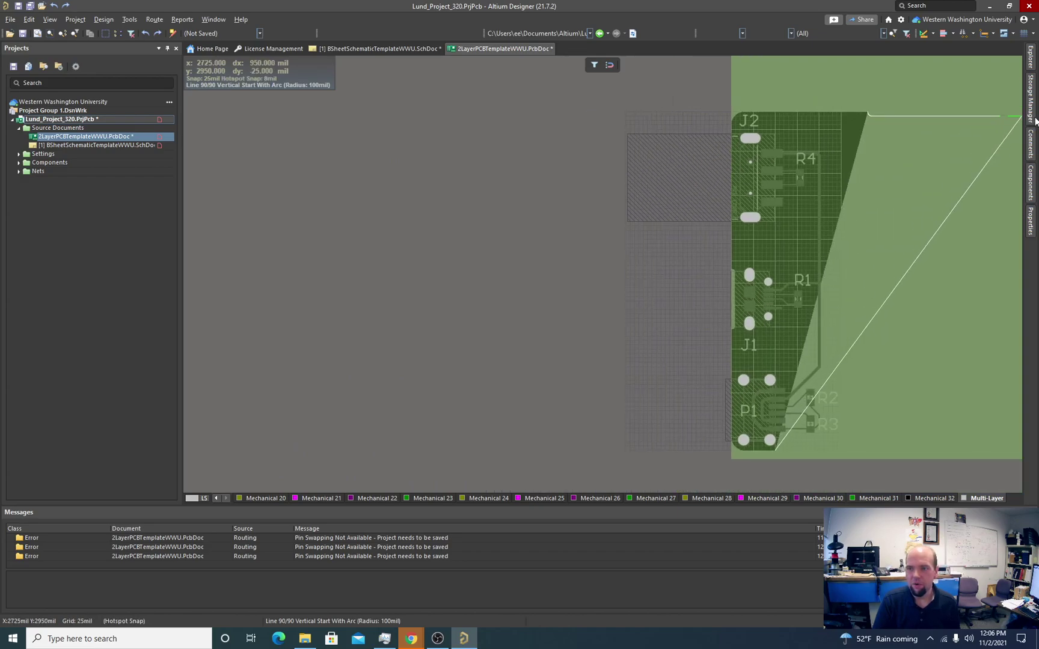
shift+scroll(947, 114, down, 4)
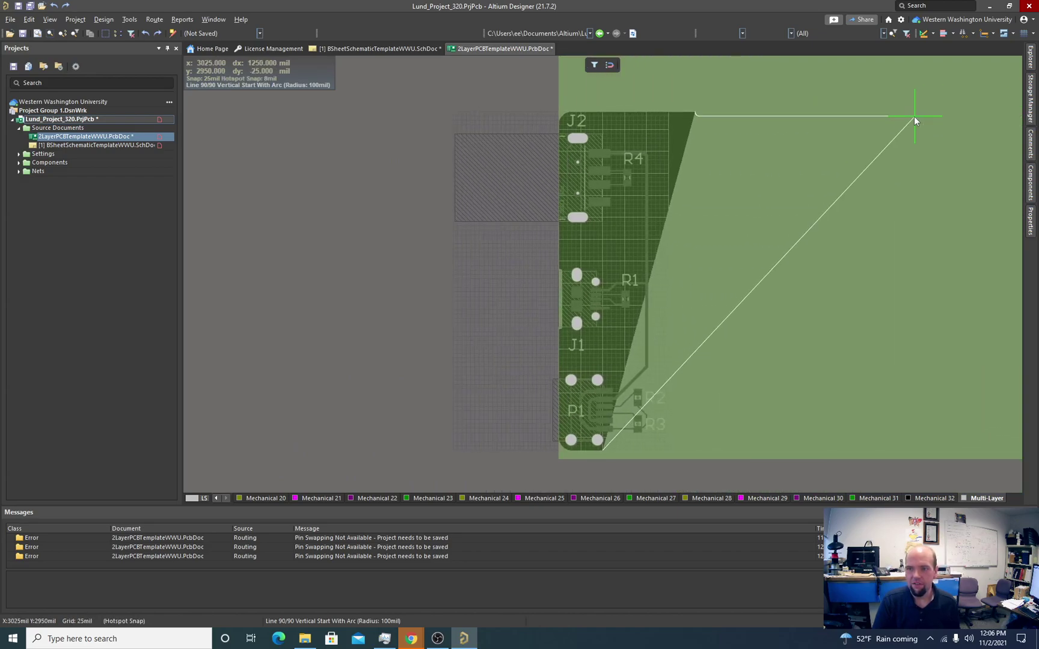
click(955, 112)
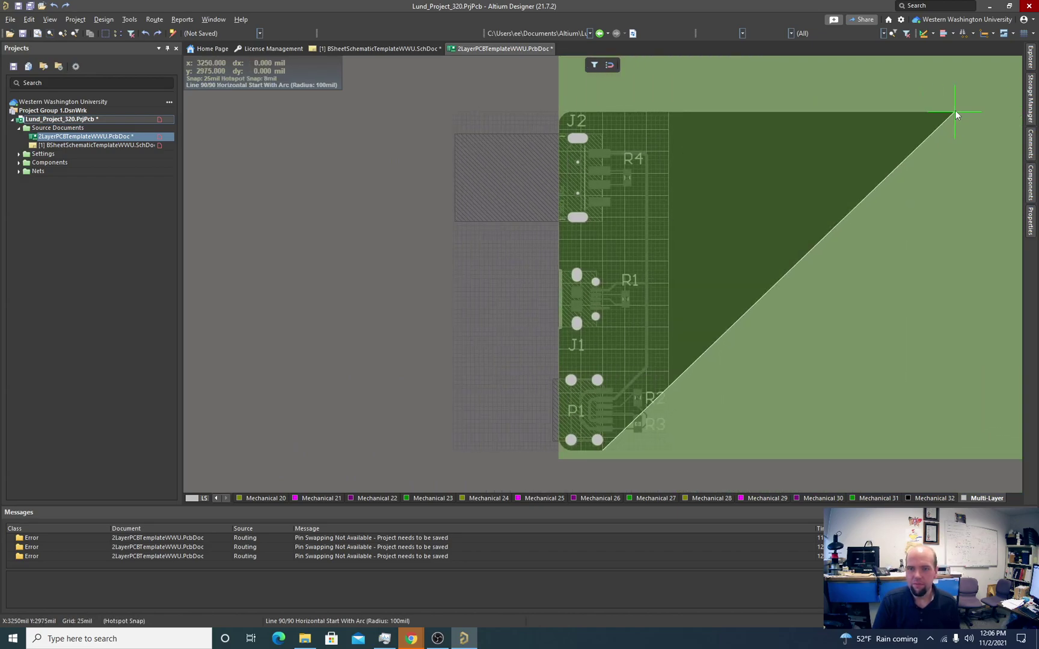
click(955, 444)
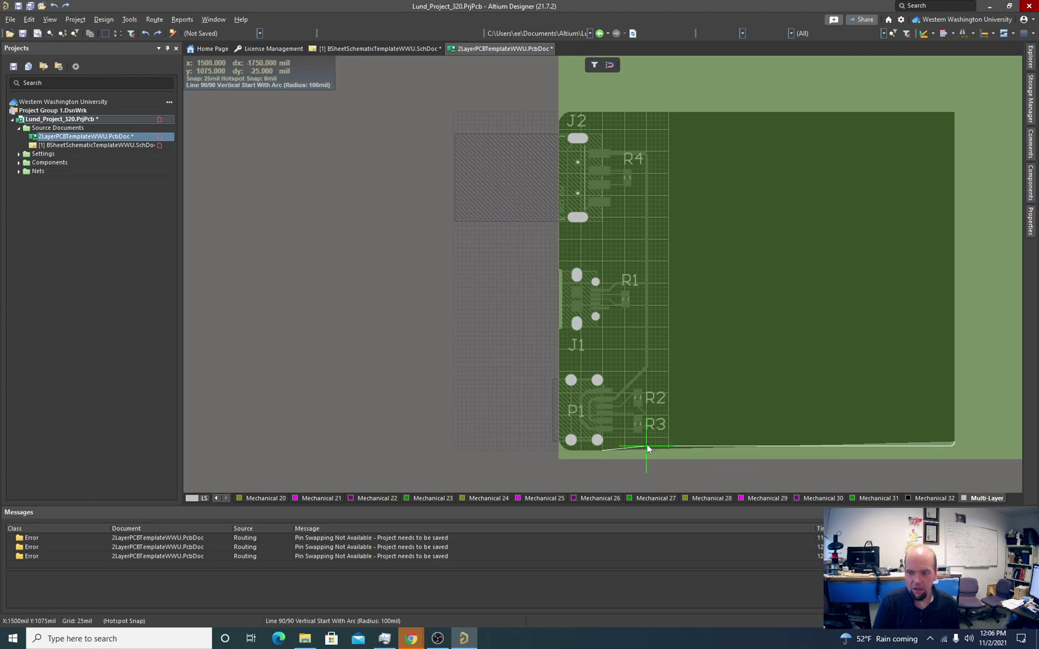
click(604, 450)
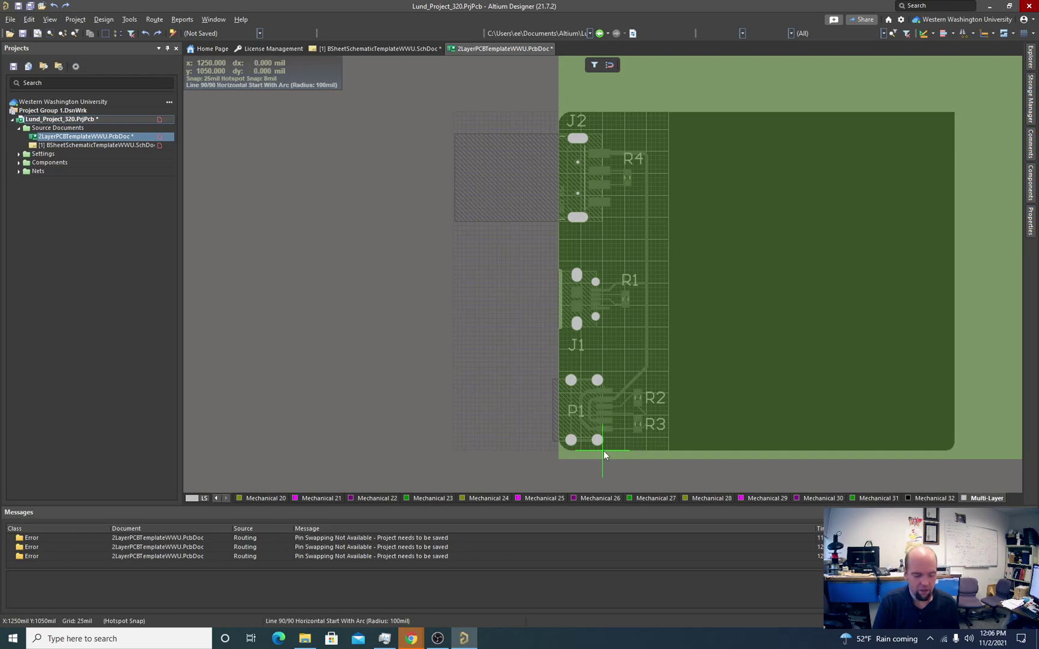
right_click(737, 451)
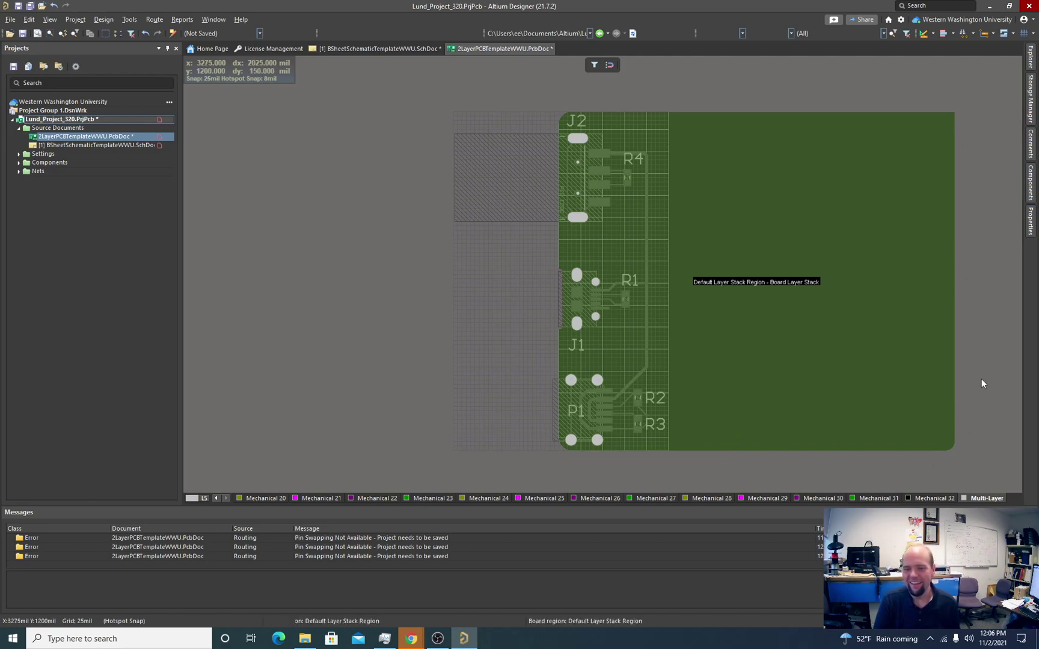
Step: Return from board planning to the 2D layout and examine the redefined outline around J1
ctrl+scroll(652, 218, down, 5)
ctrl+scroll(636, 248, up, 5)
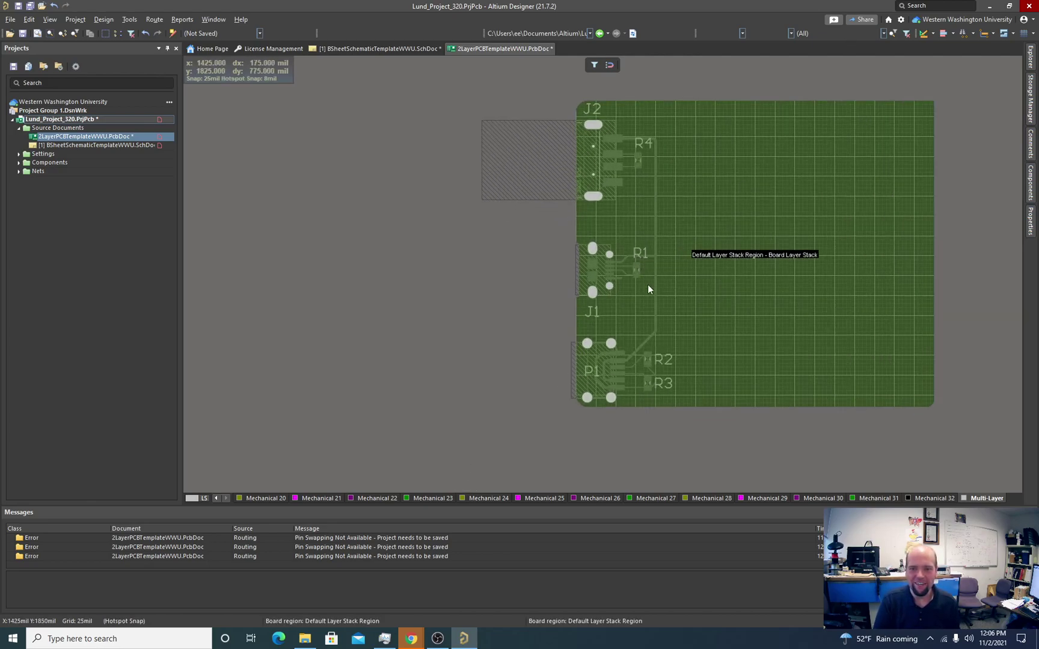
key(2)
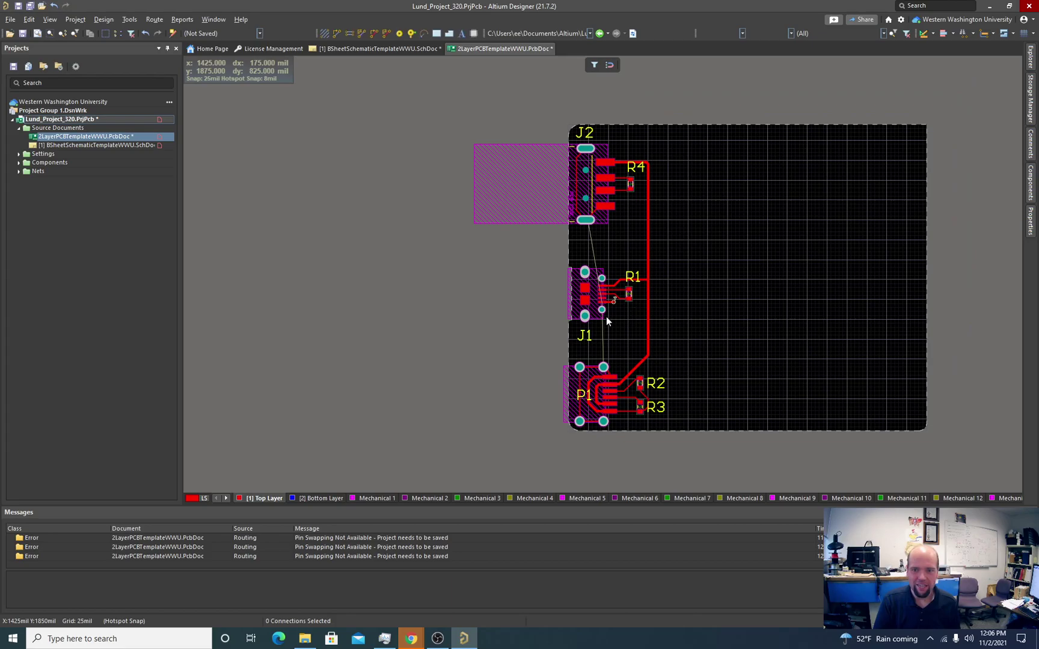
ctrl+scroll(590, 320, up, 4)
ctrl+scroll(598, 359, down, 3)
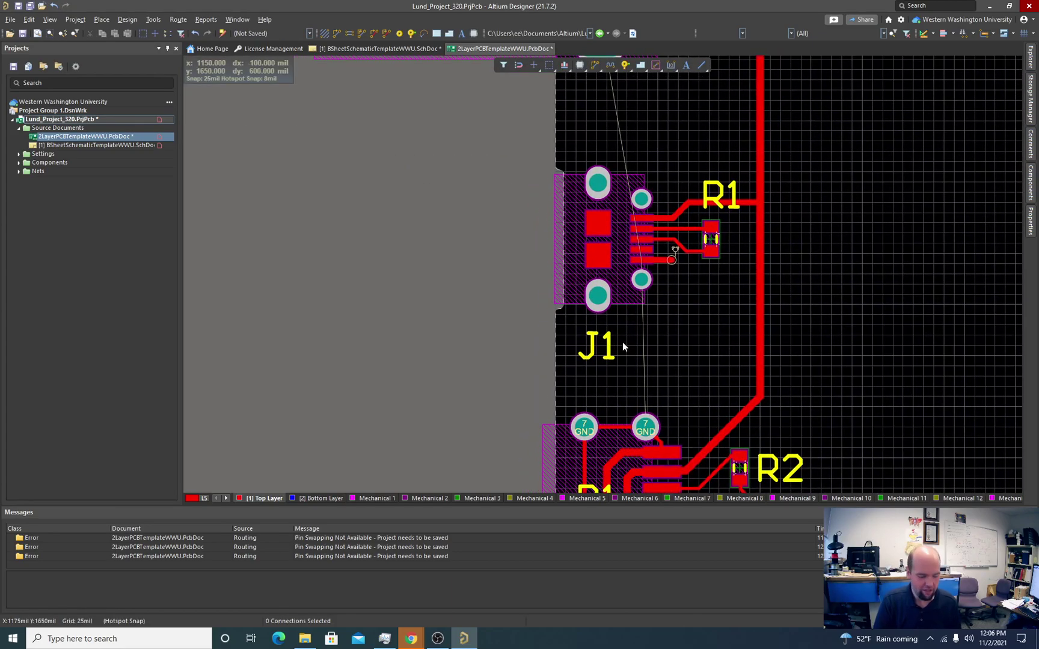
Step: Examine J1's recessed board edge and the connectors' fit in 3D, and return to the 2D layout of the whole board
key(3)
ctrl+scroll(481, 283, up, 6)
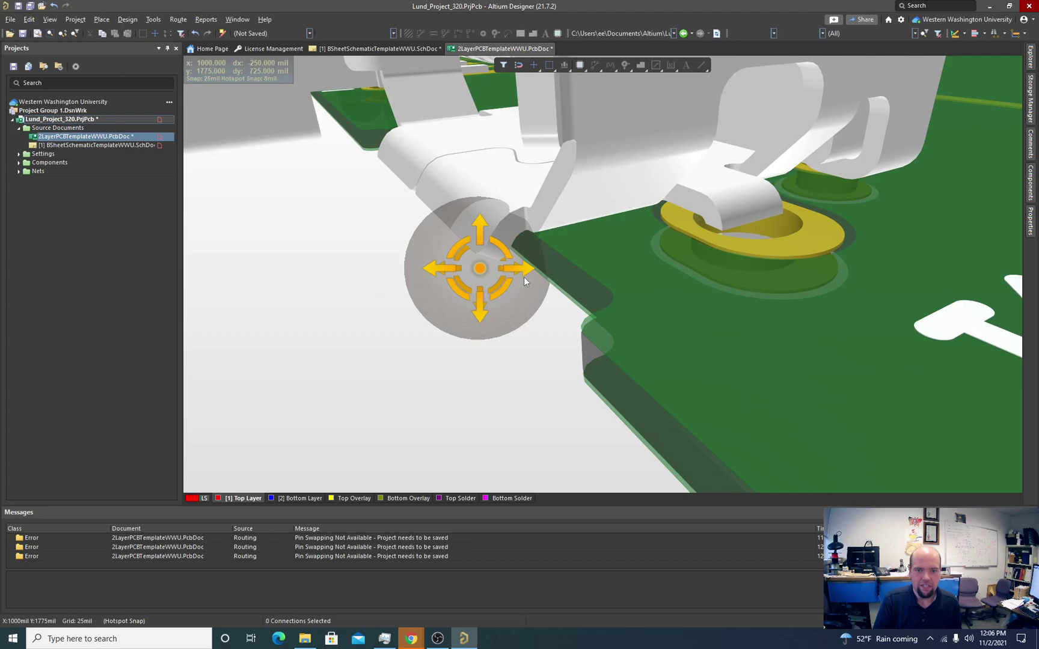
shift+right_drag(524, 276, 495, 296)
ctrl+scroll(495, 292, up, 3)
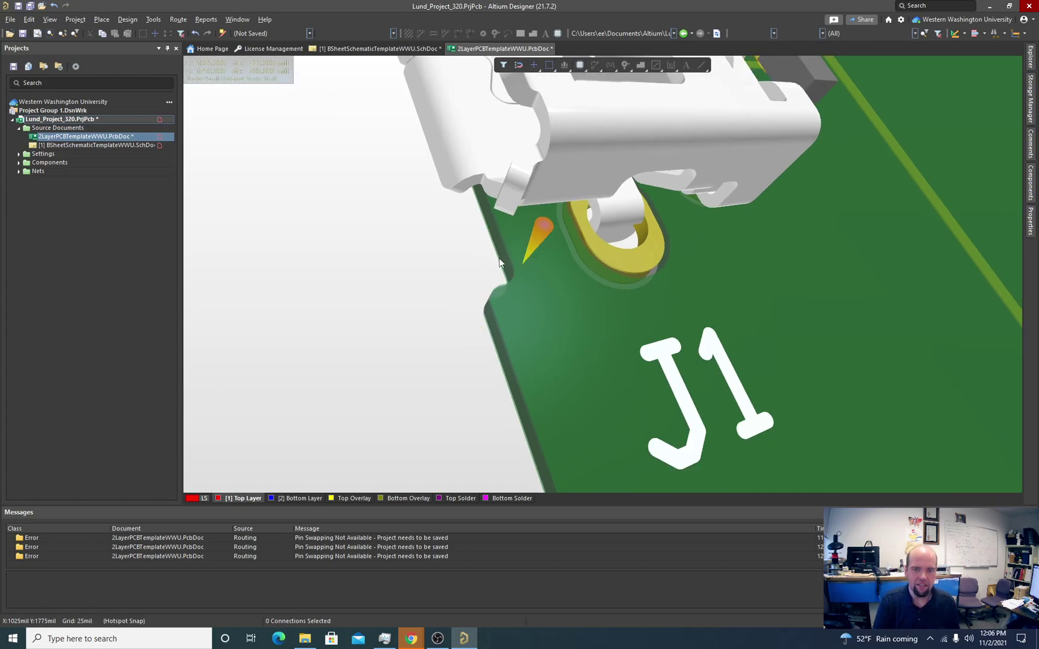
ctrl+scroll(503, 279, down, 5)
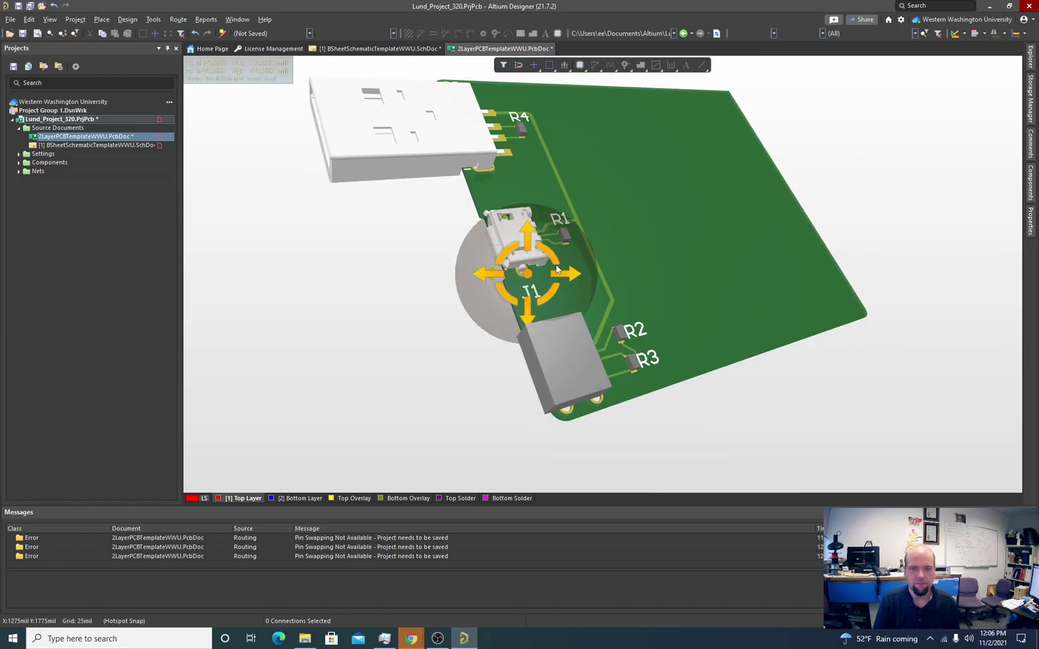
shift+right_drag(557, 269, 541, 277)
key(2)
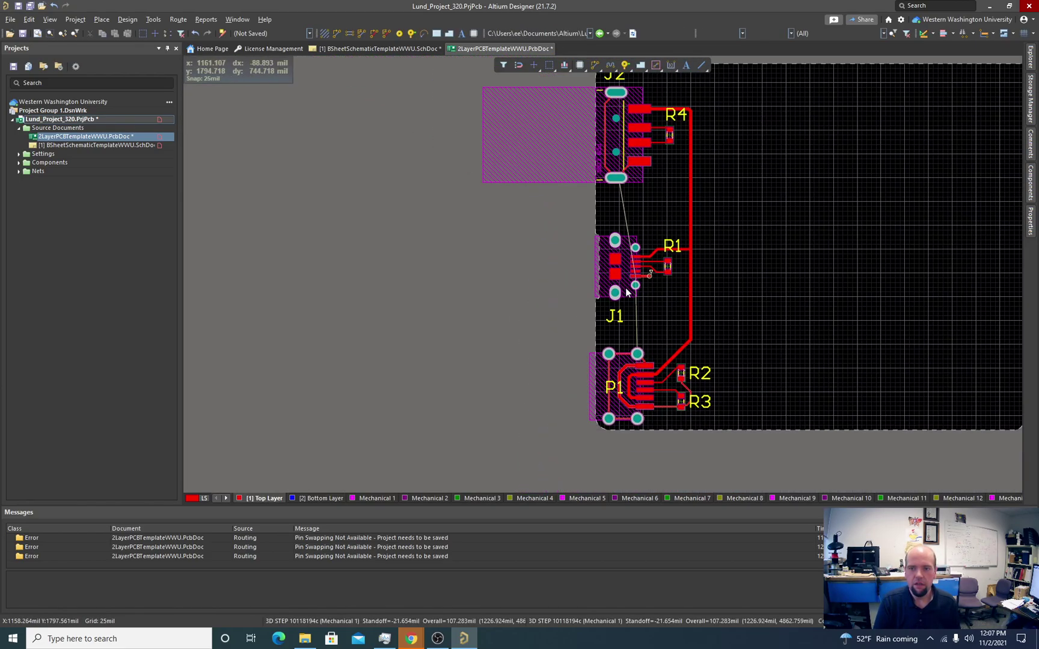
ctrl+scroll(726, 249, down, 3)
right_drag(725, 248, 586, 285)
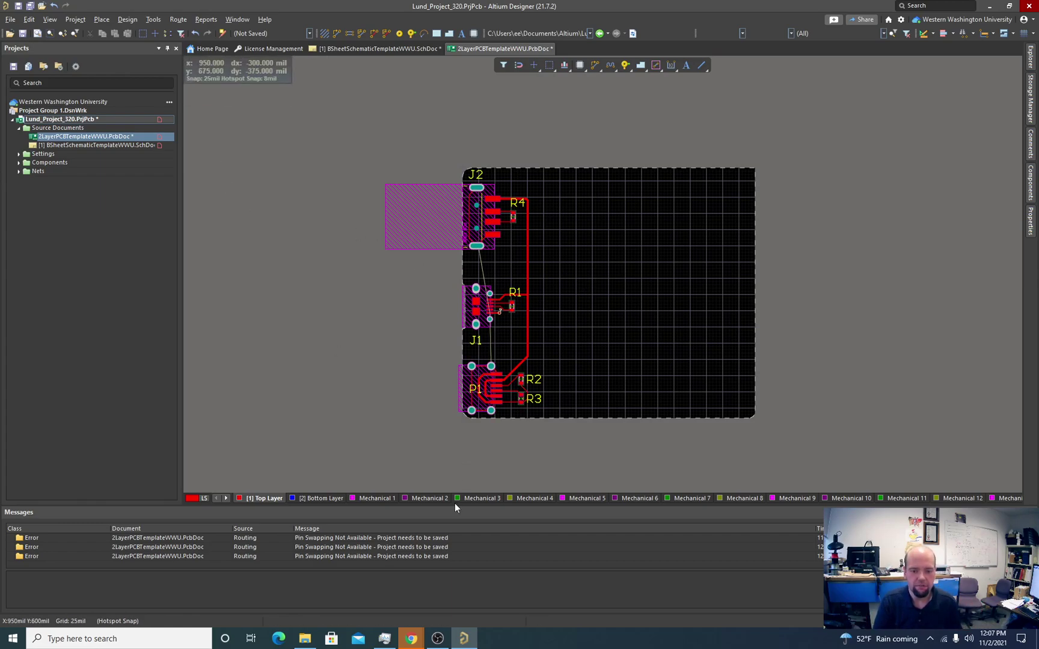
click(437, 639)
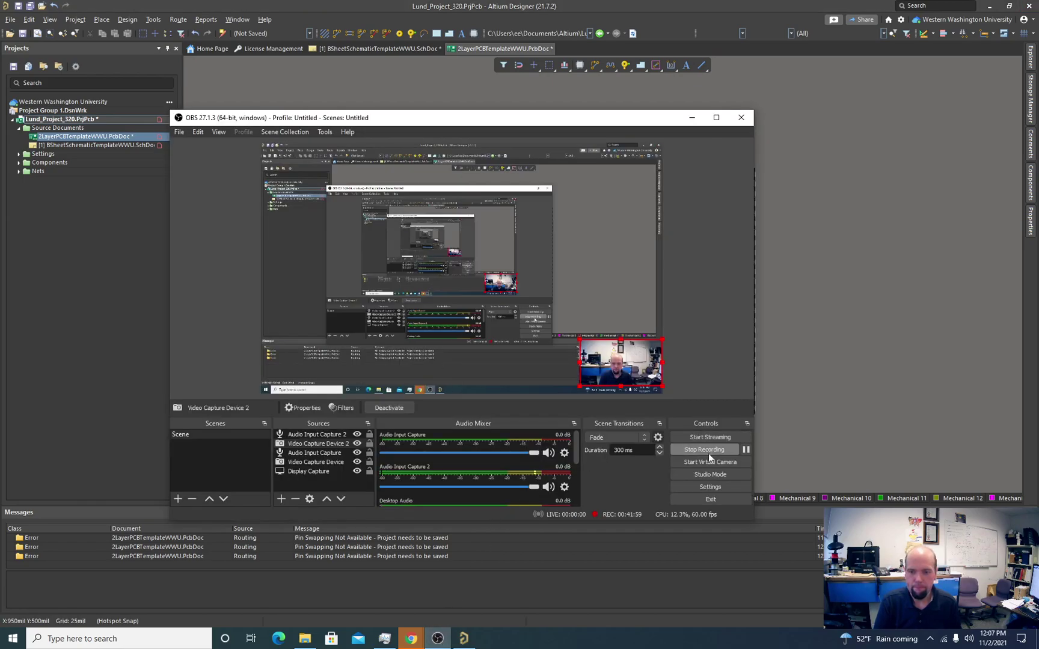